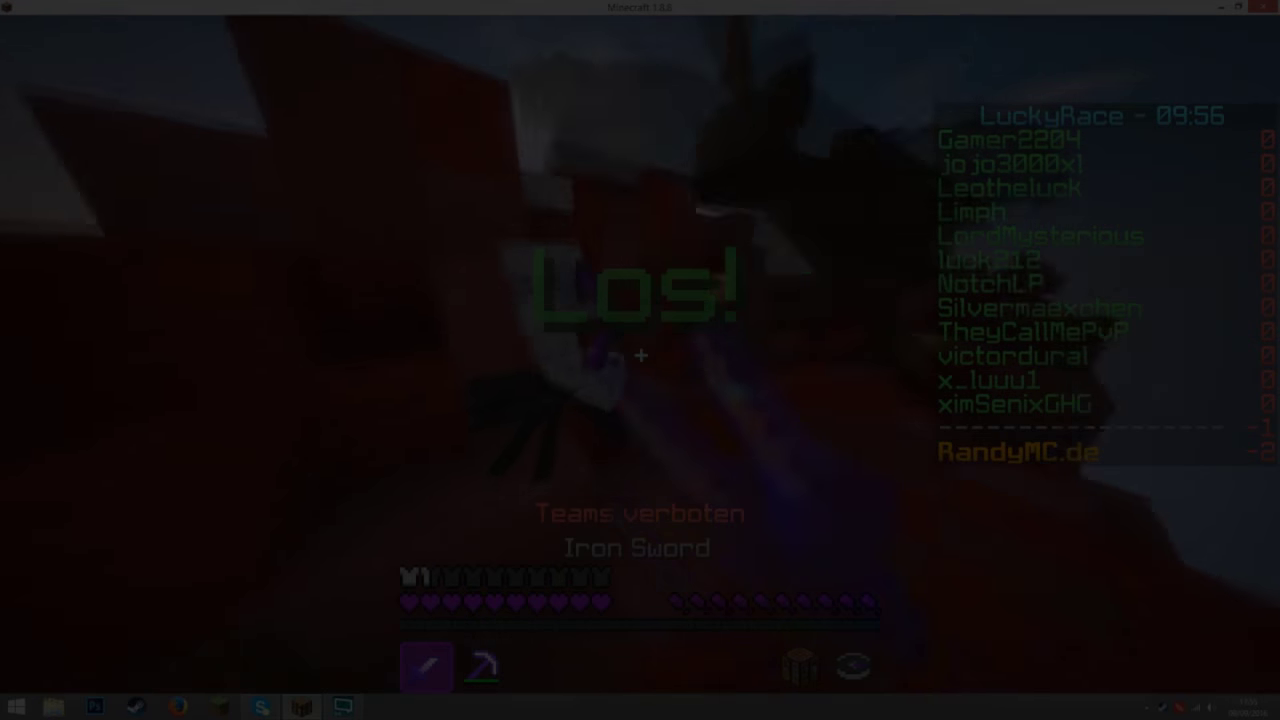
Switch to the Iron Pickaxe and break the lucky block ahead
key(2)
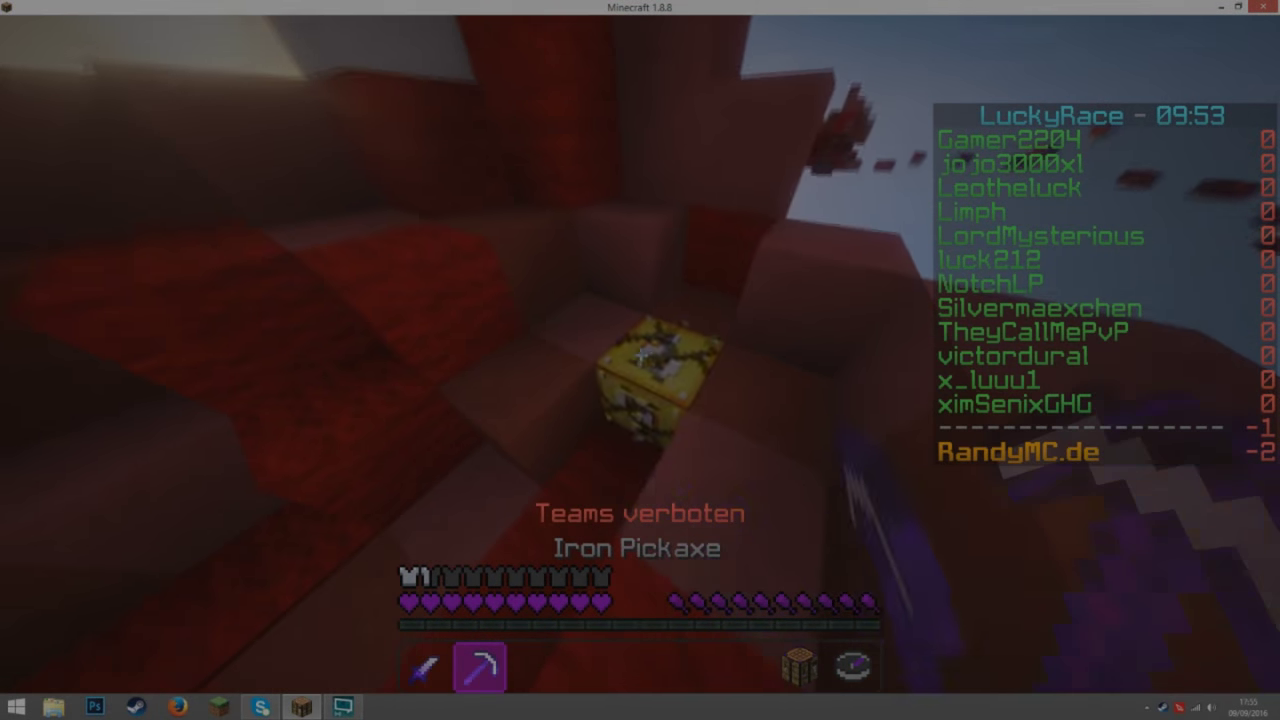
click(640, 355)
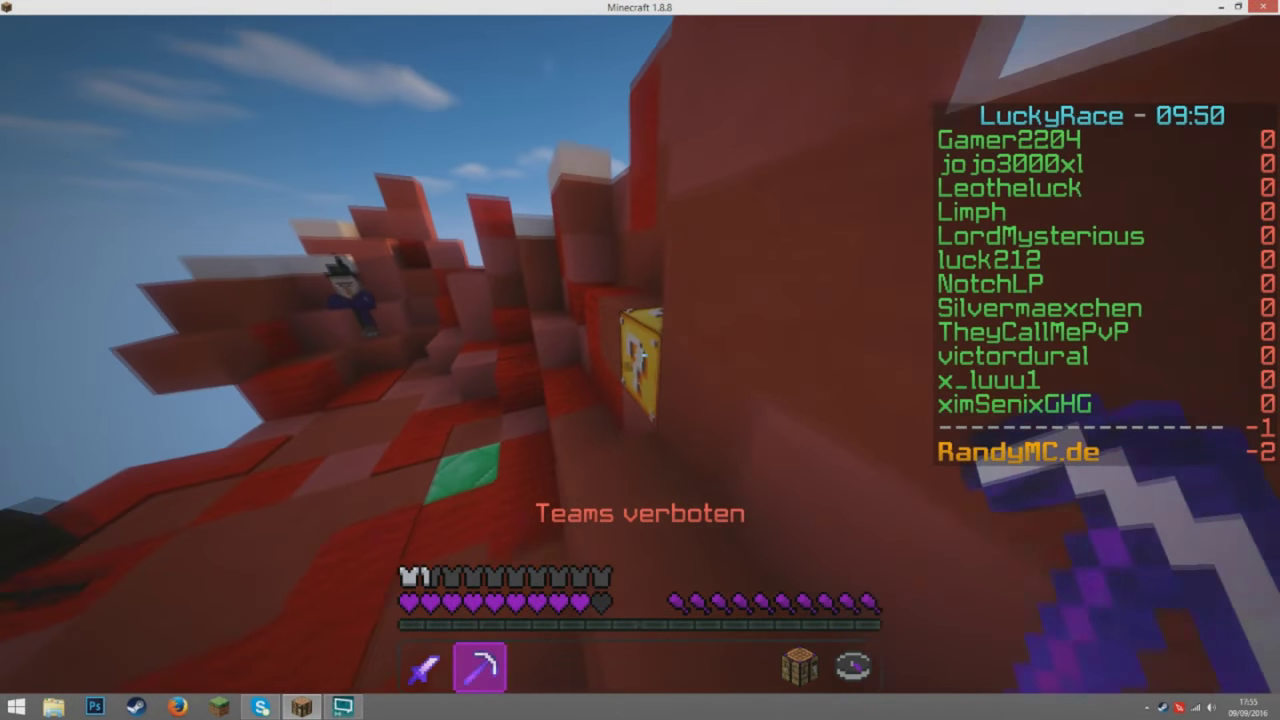
click(640, 355)
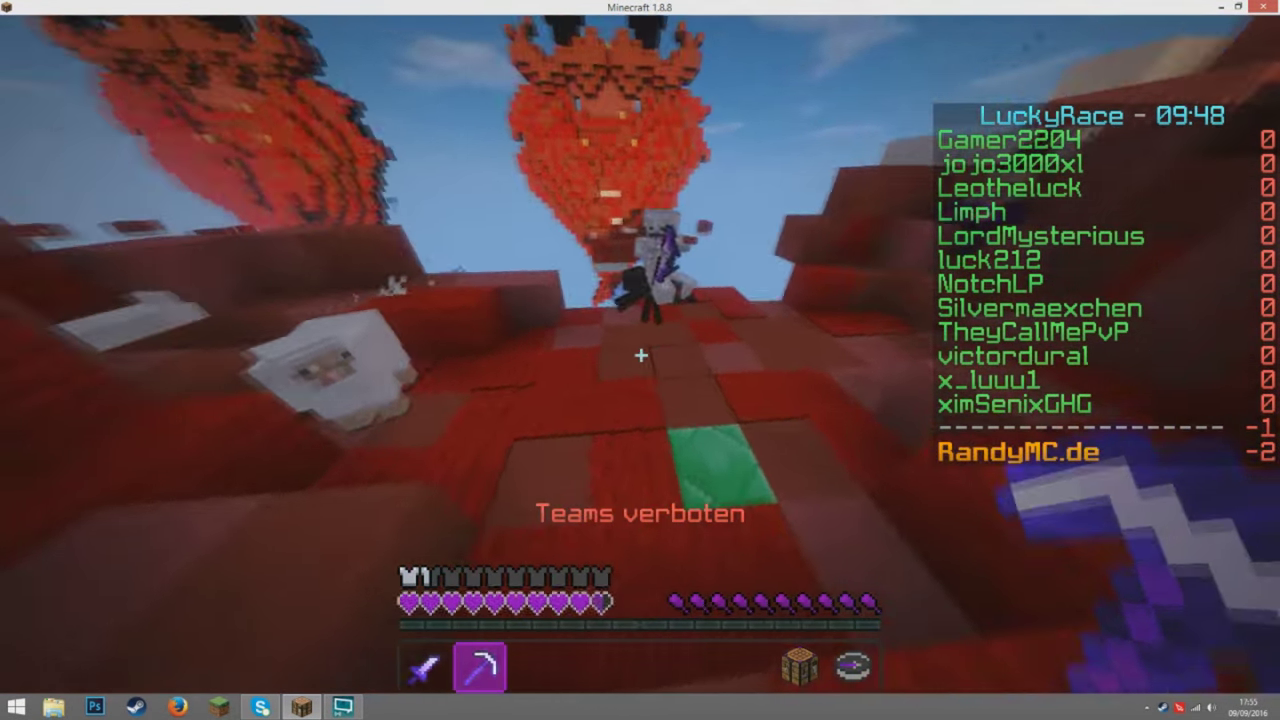
Switch to the Iron Sword and fight off the skeleton and spider
key(1)
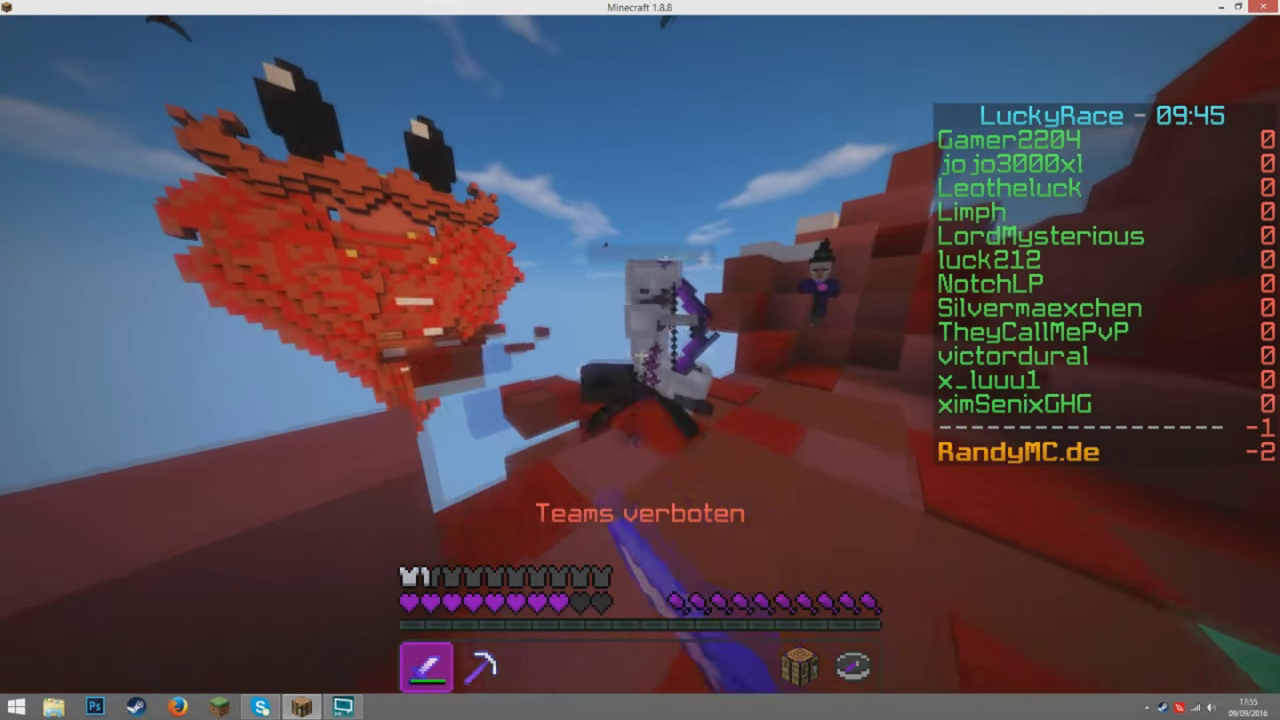
click(640, 355)
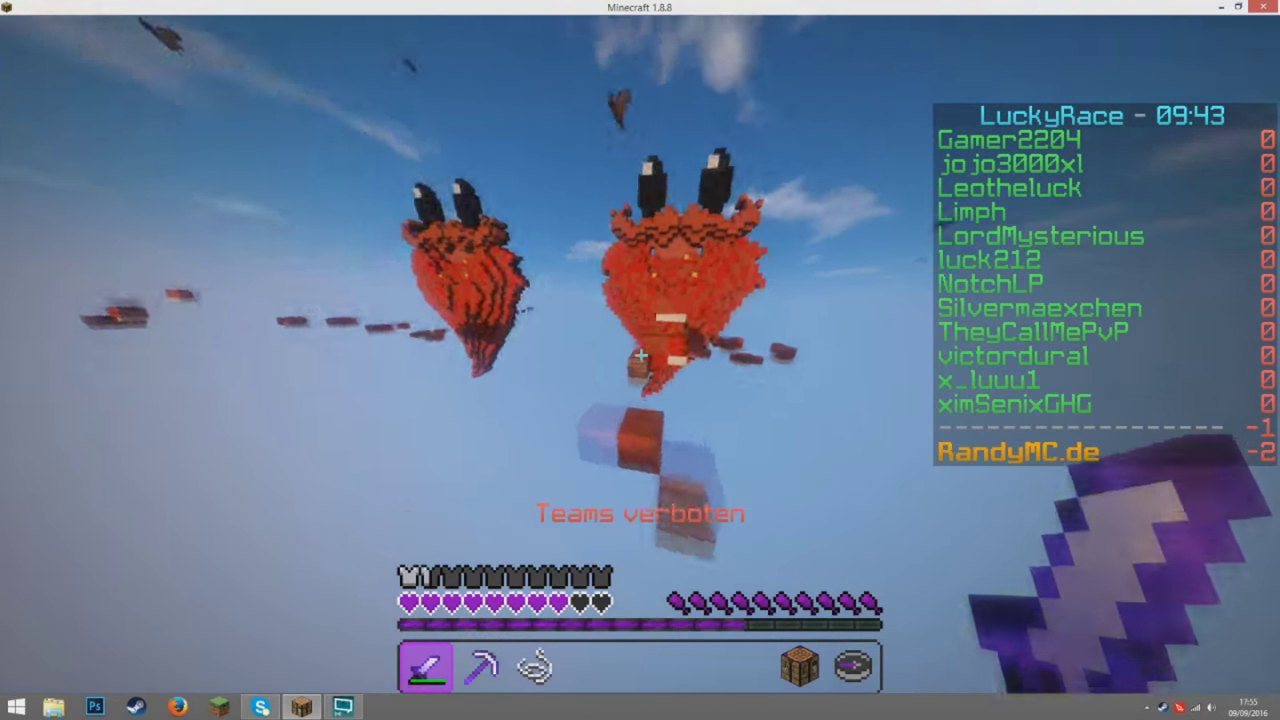
click(640, 355)
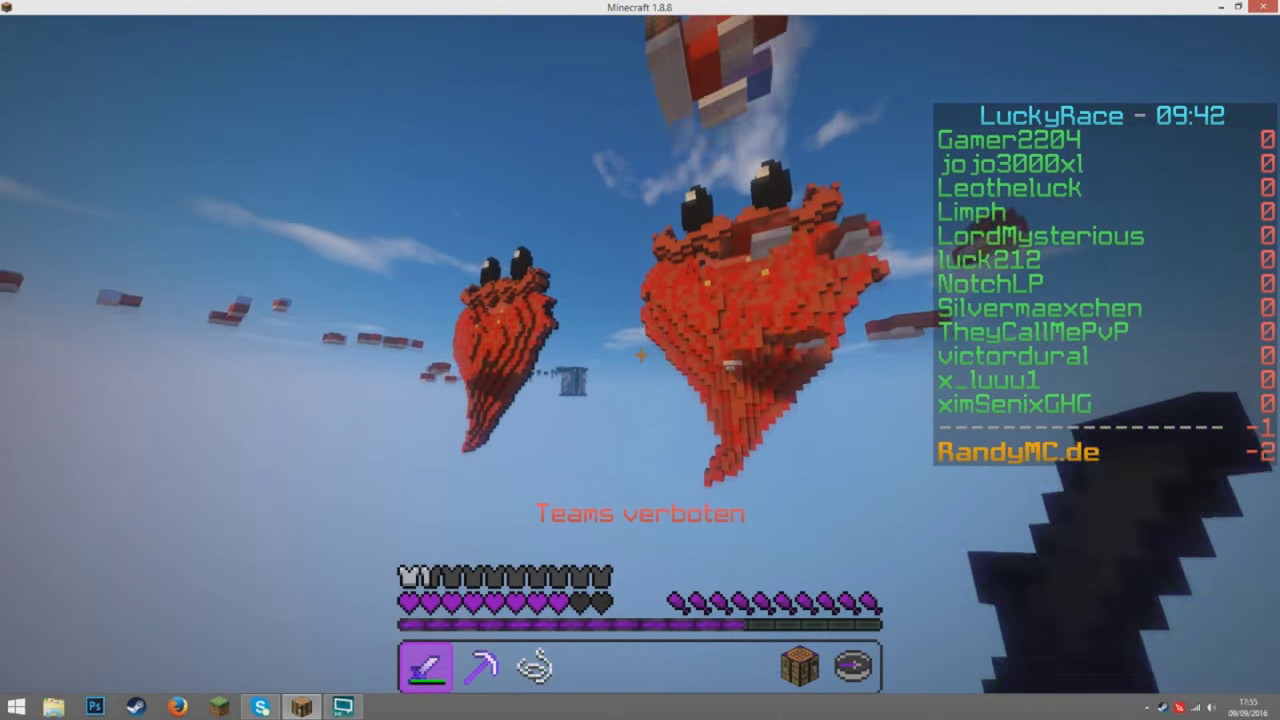
key(1)
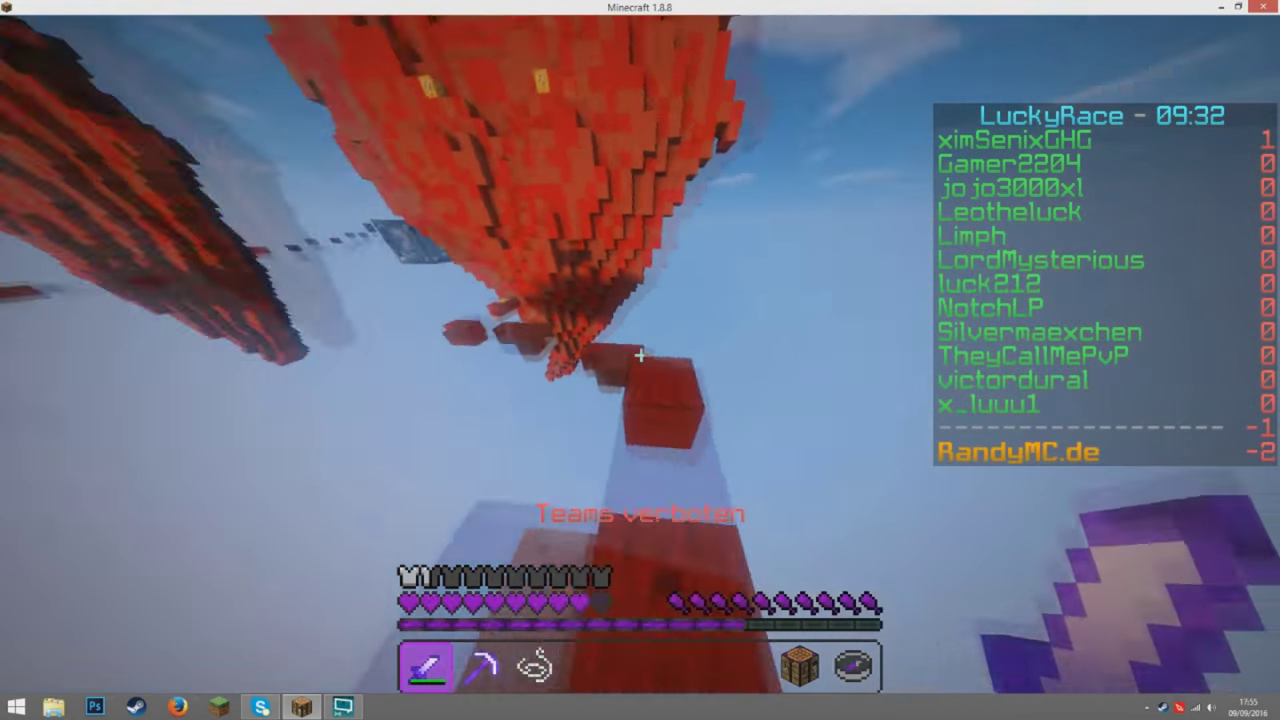
Switch back to the Iron Pickaxe and mine the lucky block on the ledge
key(2)
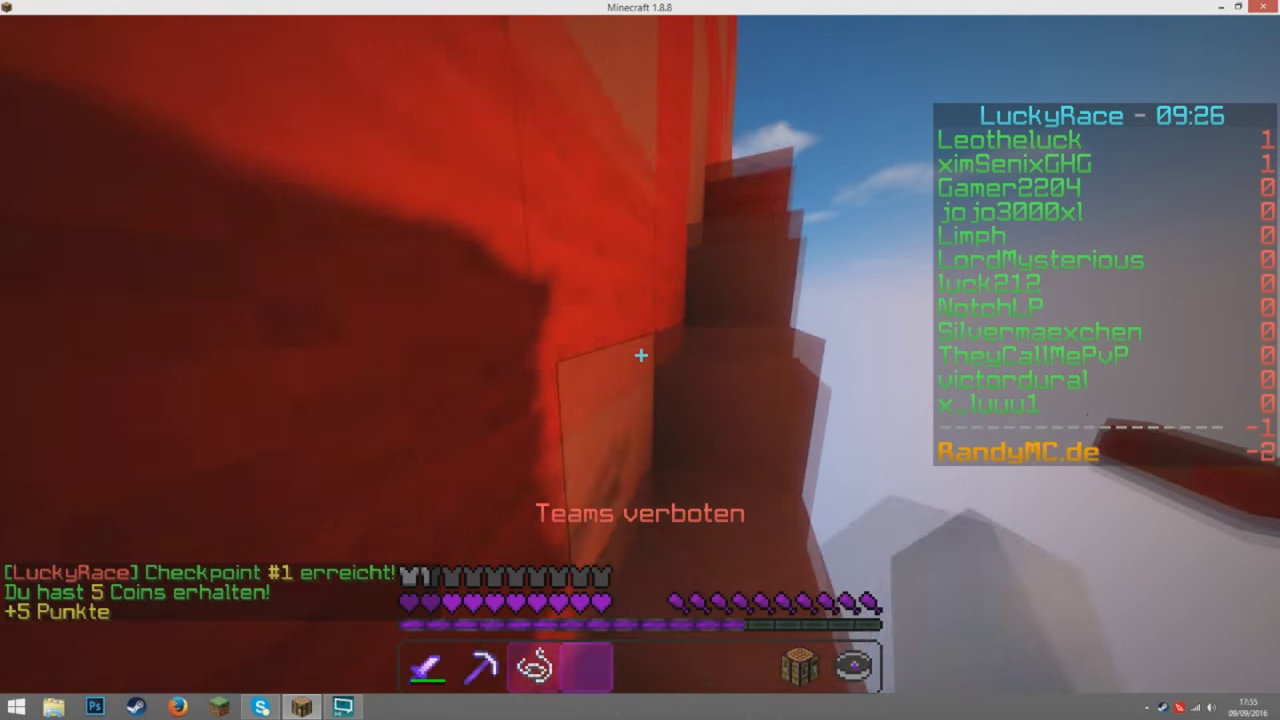
scroll(640, 355, up, 1)
scroll(640, 355, down, 1)
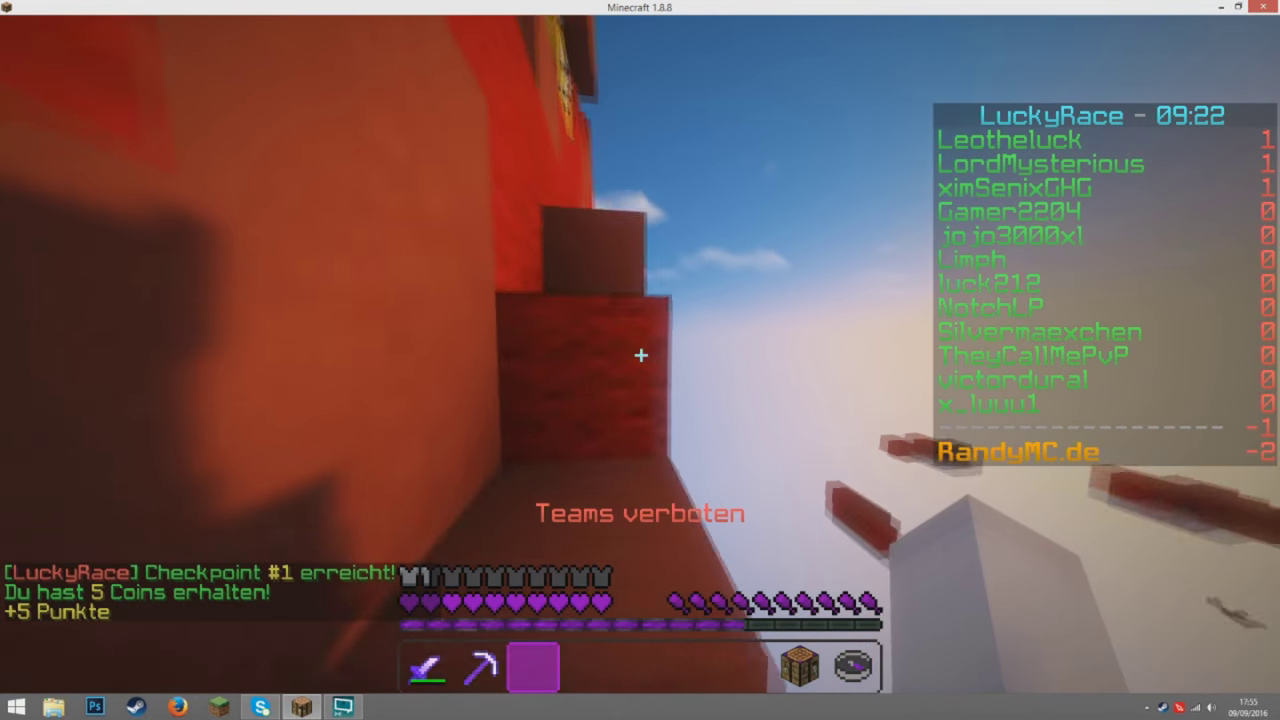
scroll(640, 355, up, 1)
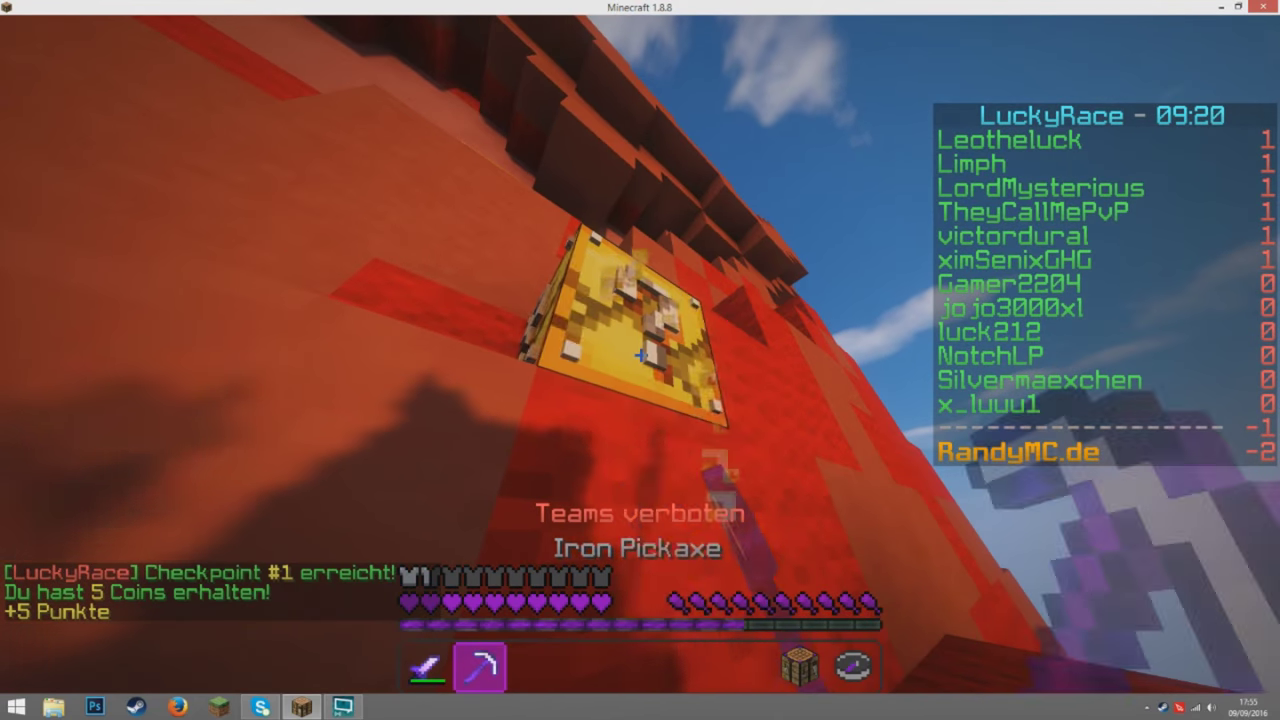
scroll(640, 355, up, 1)
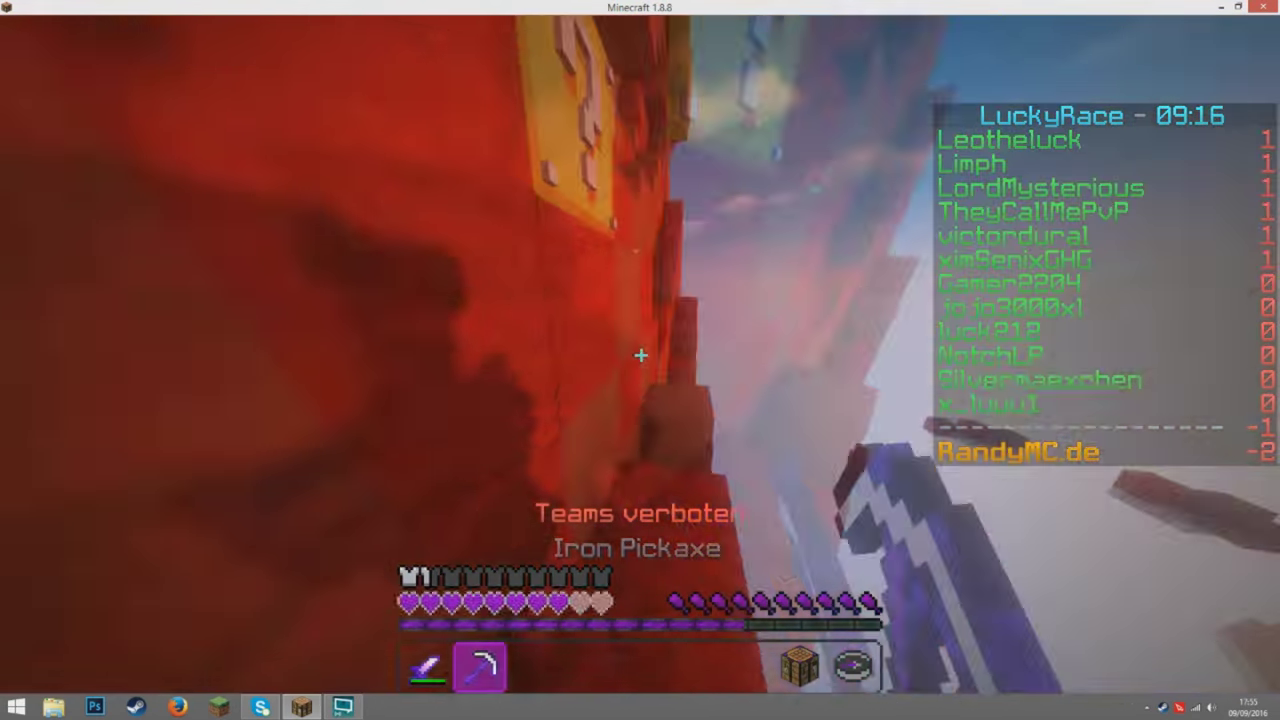
scroll(640, 355, up, 1)
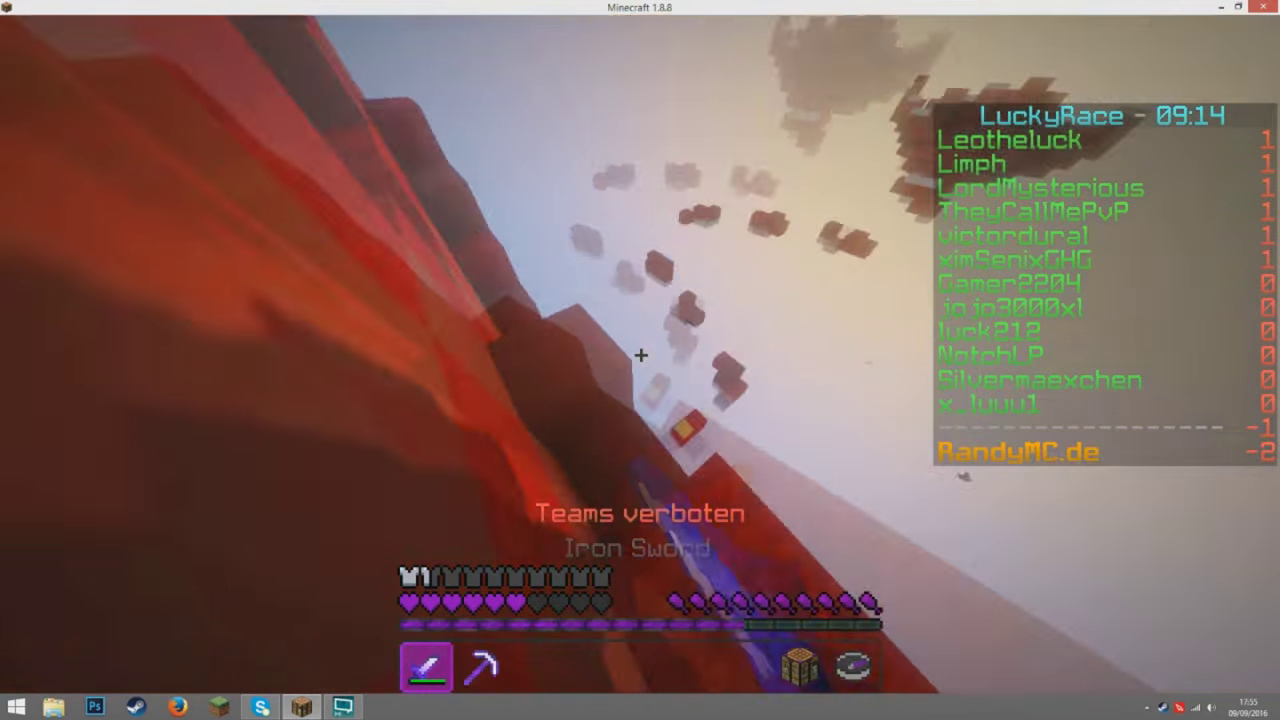
scroll(640, 355, down, 1)
click(640, 355)
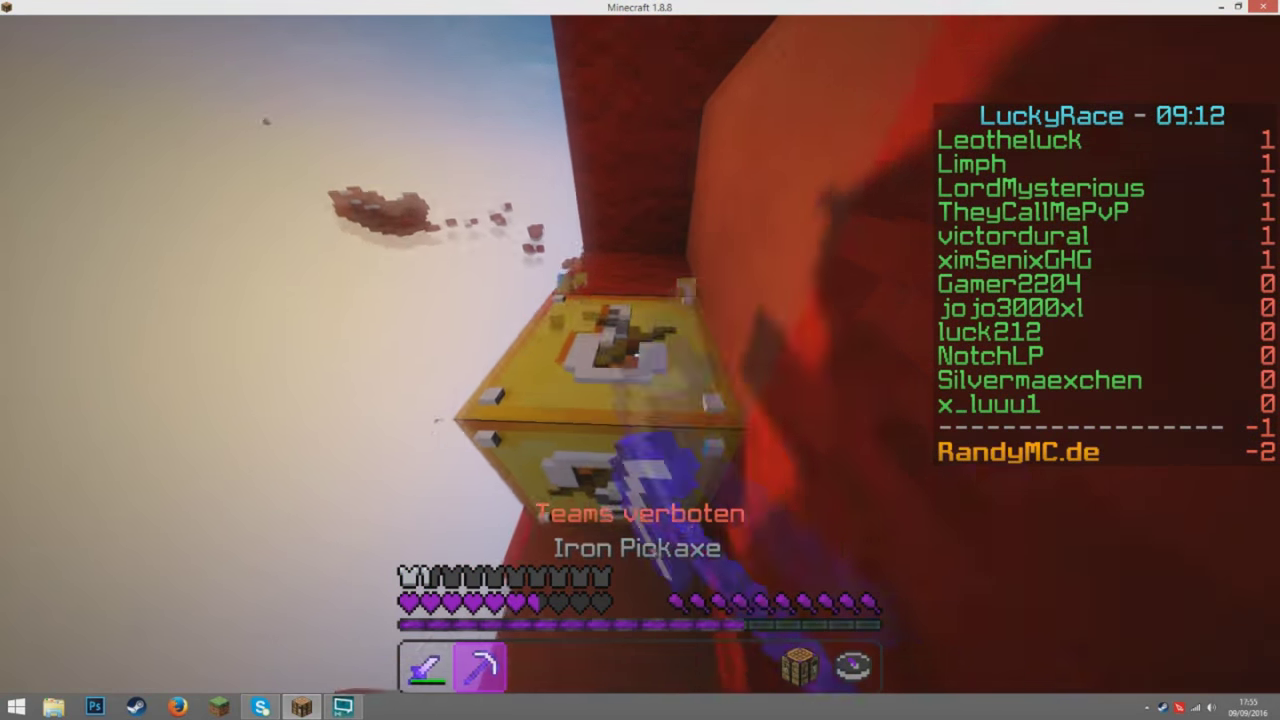
Put on the Lucky Helmet and continue toward checkpoint #2
scroll(640, 355, up, 1)
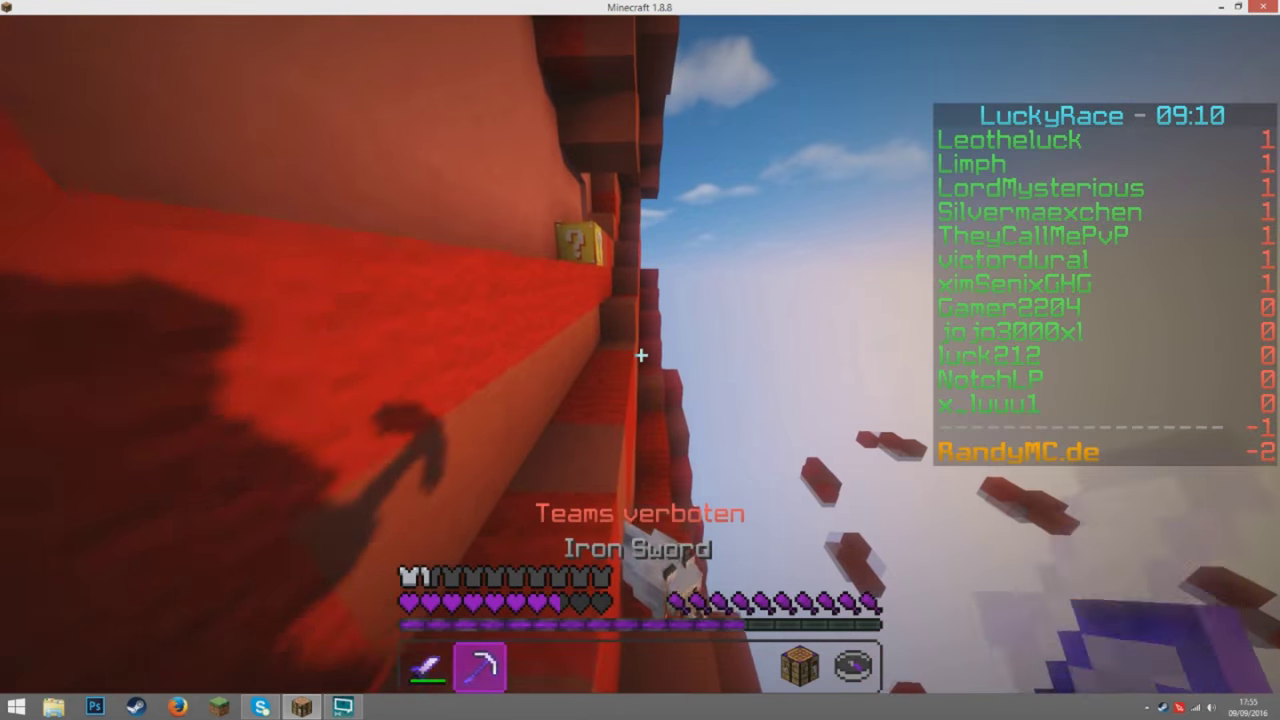
scroll(640, 355, down, 1)
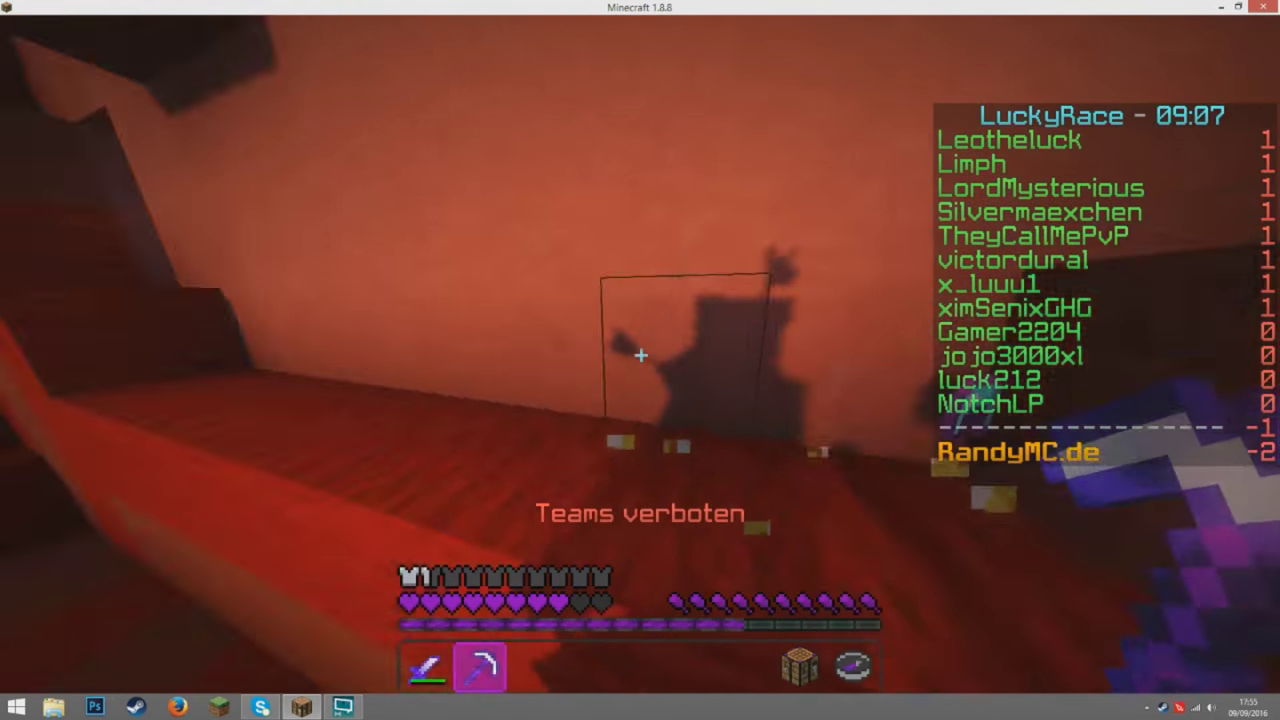
scroll(640, 355, down, 1)
right_click(640, 355)
key(e)
key(e)
scroll(640, 355, up, 1)
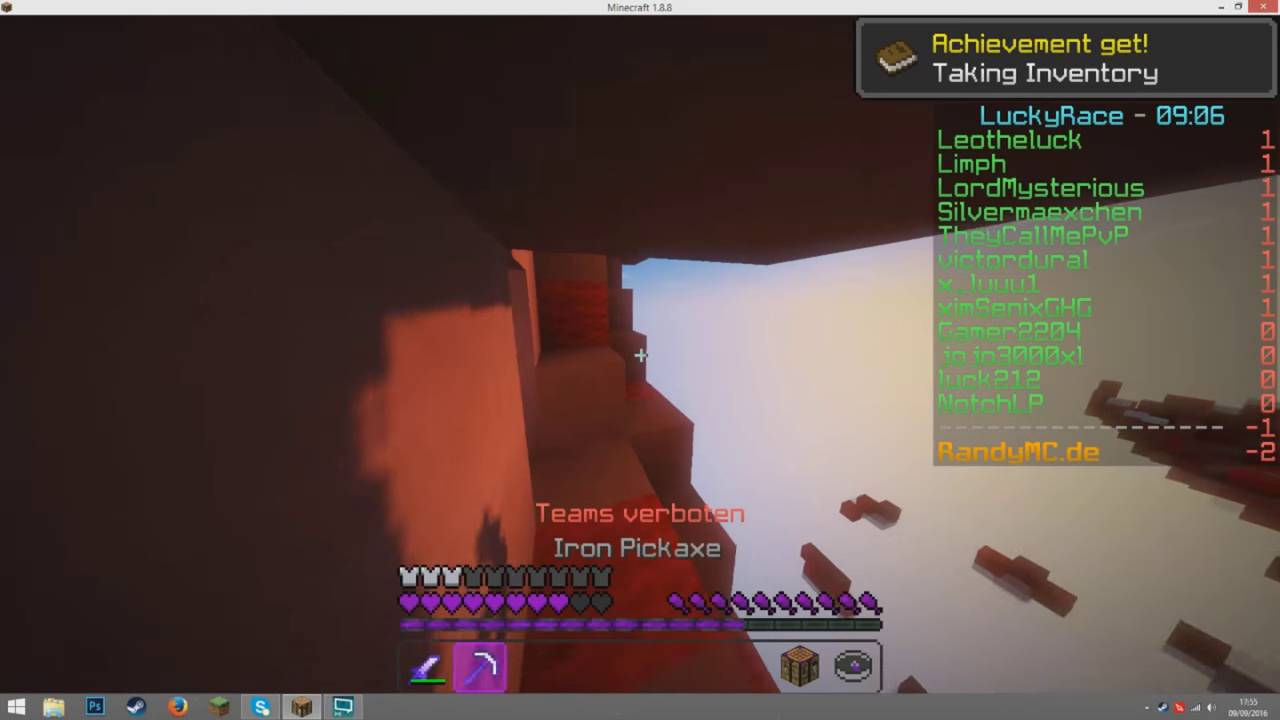
scroll(640, 355, up, 1)
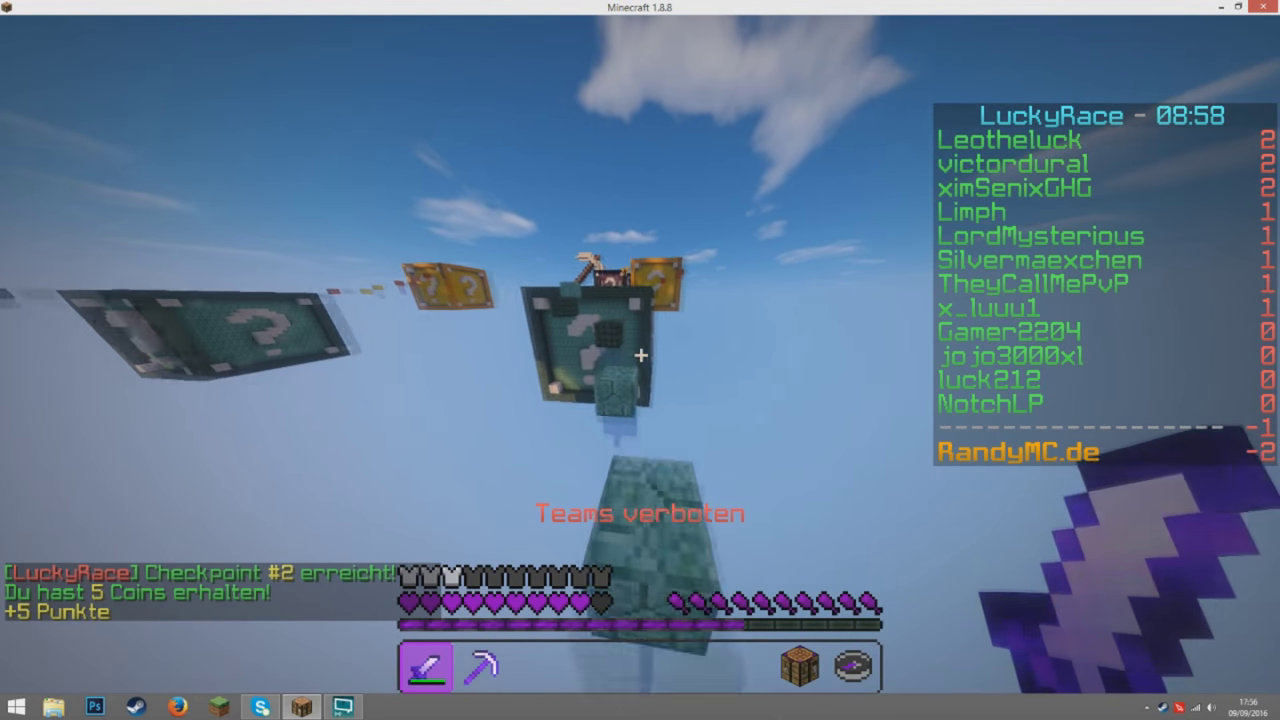
Step onto the teal checkpoint platform and break two lucky blocks with the pickaxe
key(w)
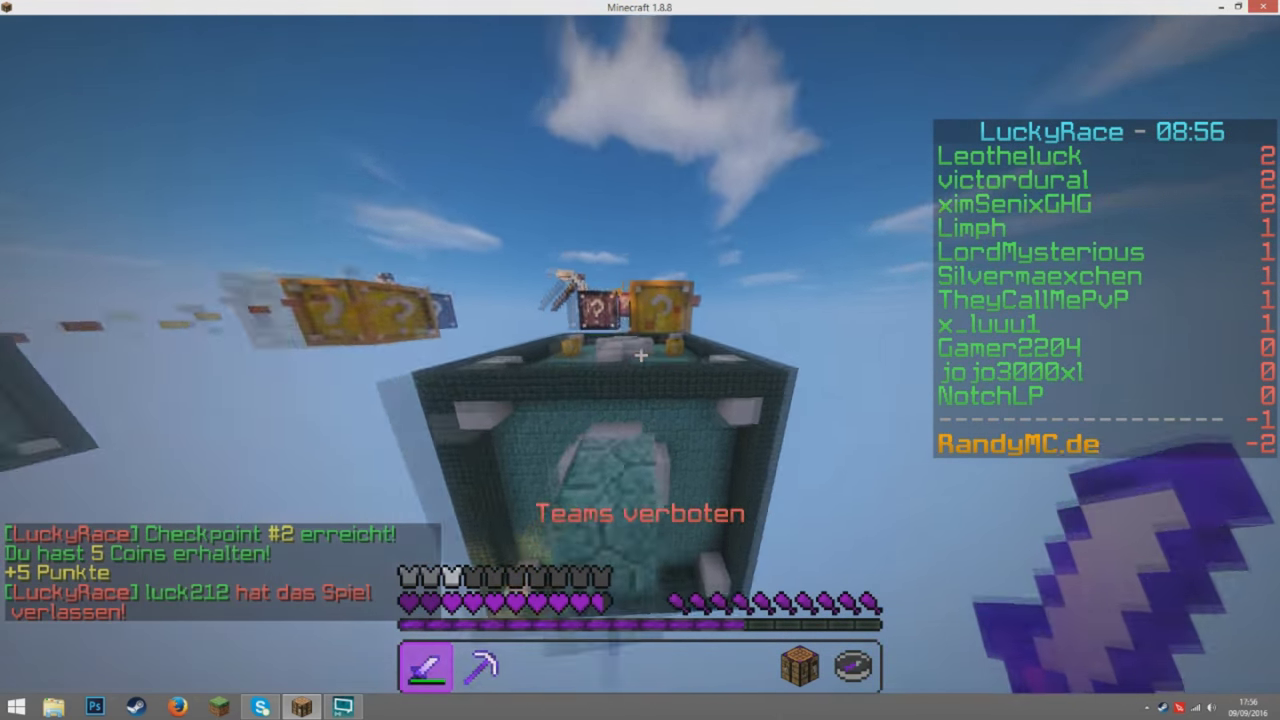
key(2)
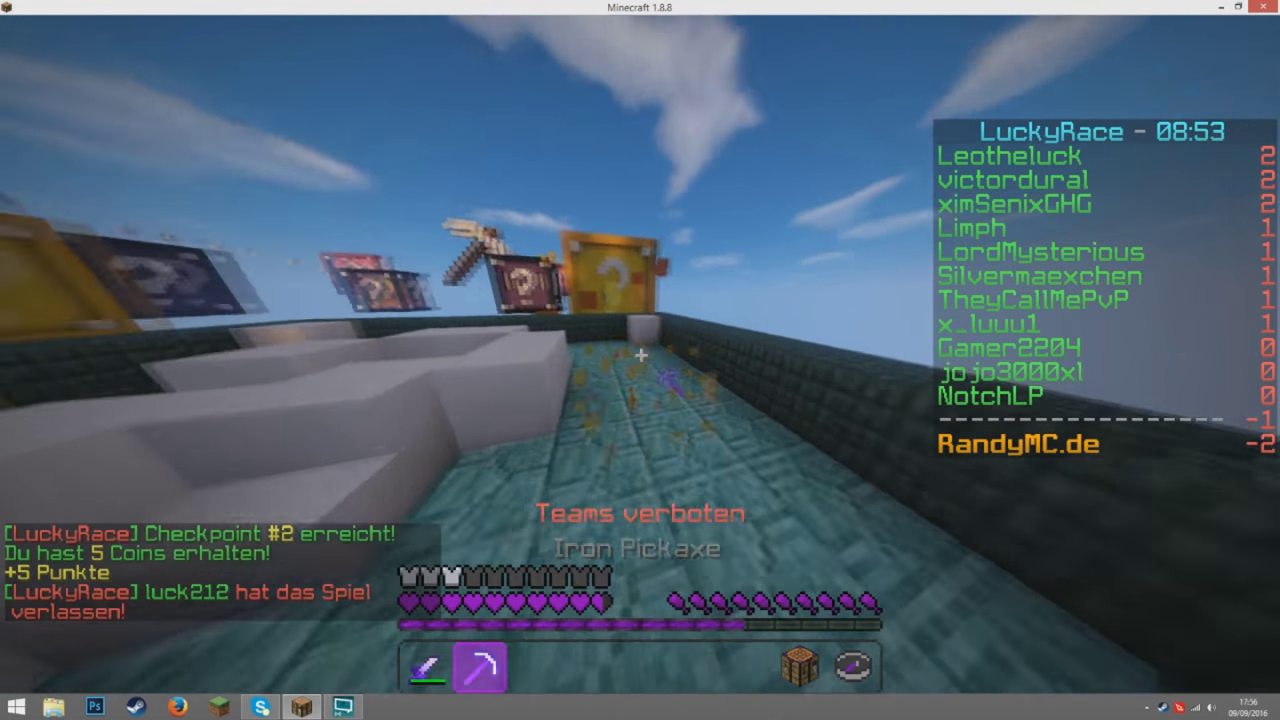
click(640, 354)
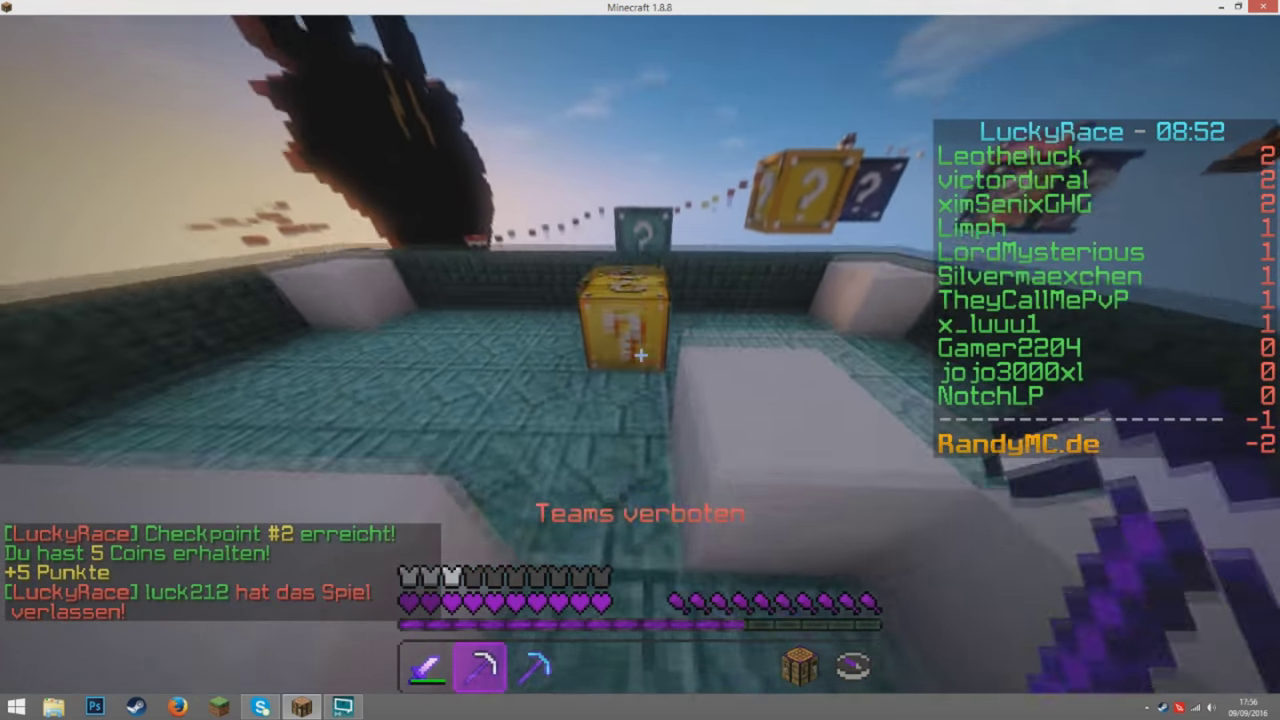
click(640, 354)
Take the three potions out of the brewing stand
right_click(640, 354)
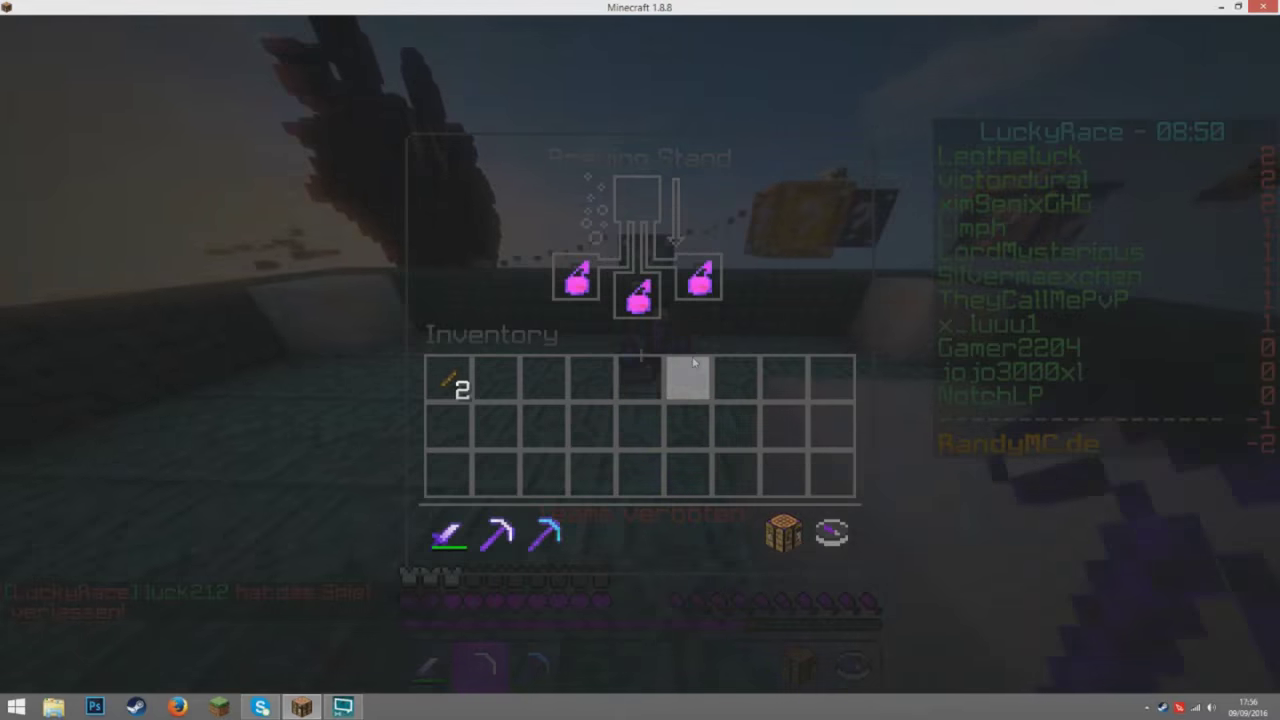
shift+click(576, 280)
key(Escape)
right_click(640, 354)
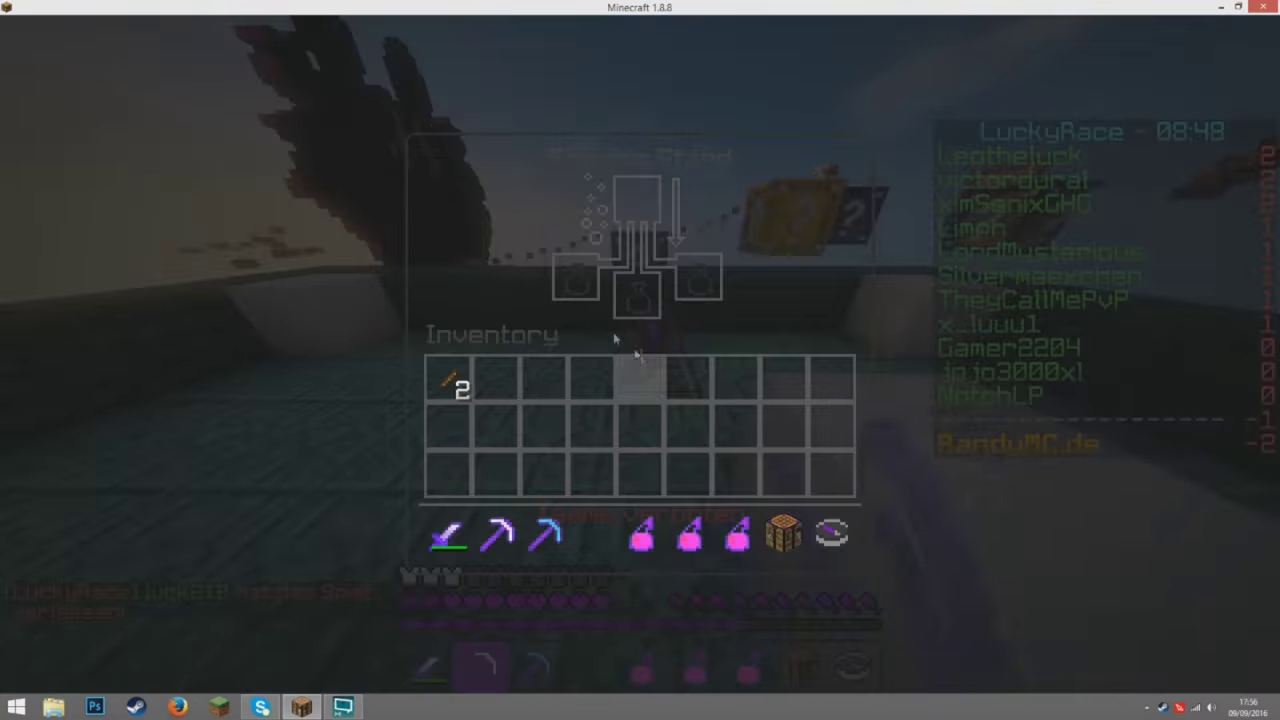
key(Escape)
Mine the lucky block on the yellow platform
scroll(640, 354, down, 2)
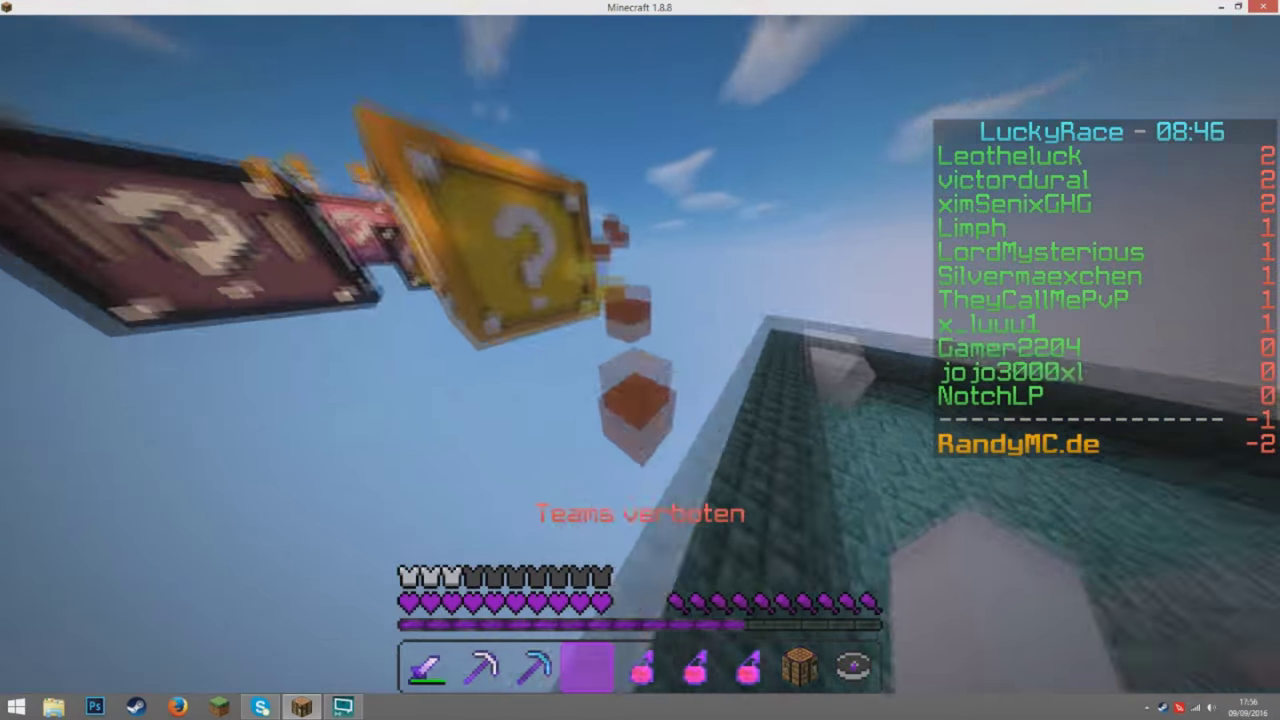
scroll(640, 354, up, 3)
scroll(640, 354, down, 5)
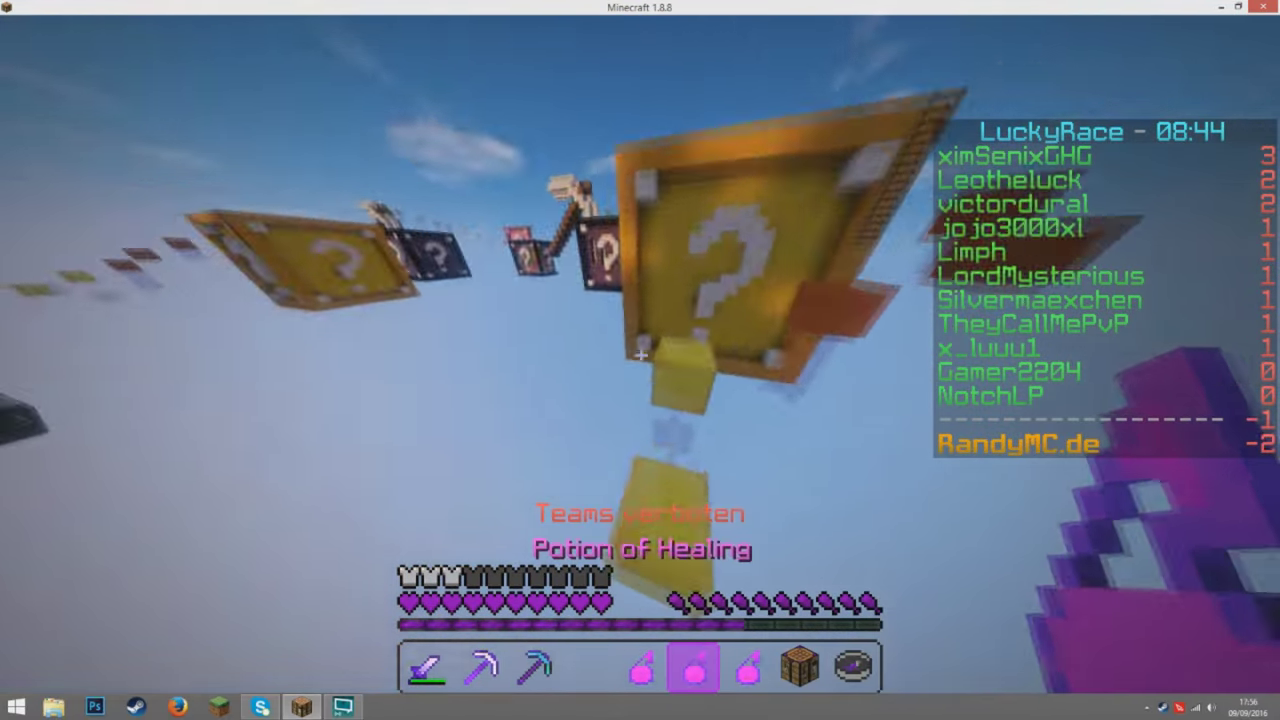
scroll(640, 354, up, 3)
scroll(640, 354, up, 1)
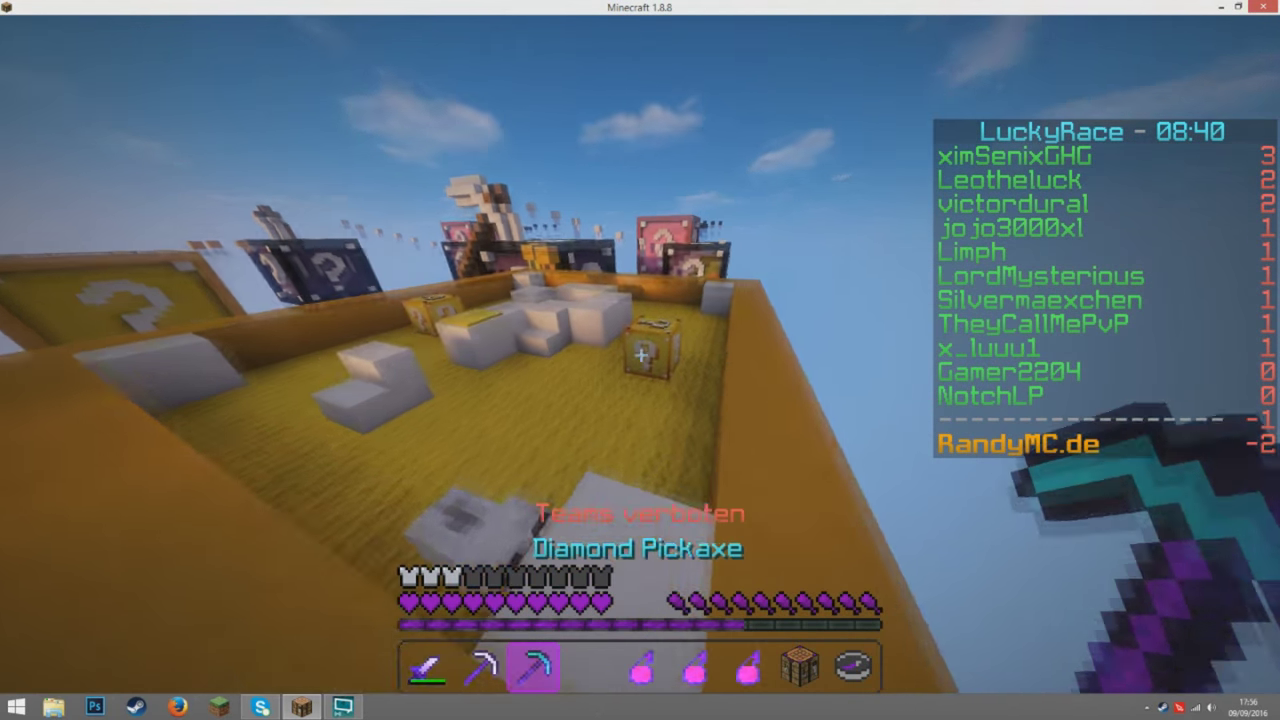
click(642, 355)
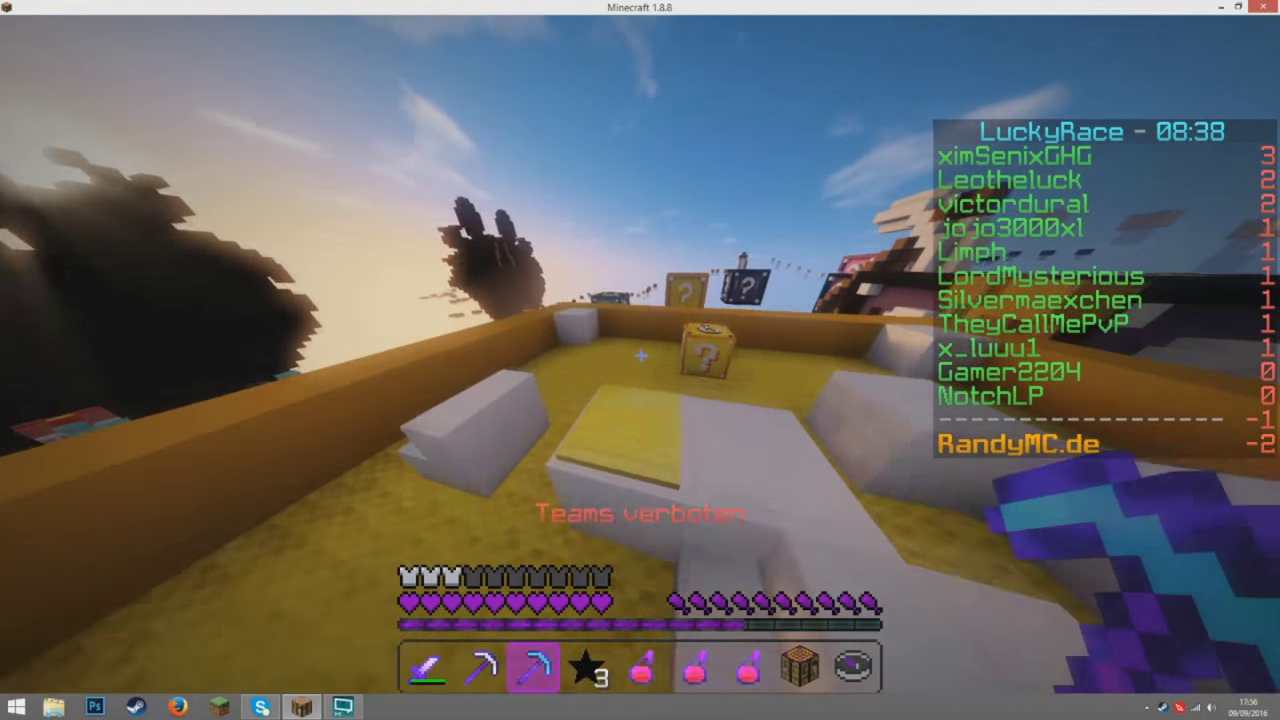
click(640, 354)
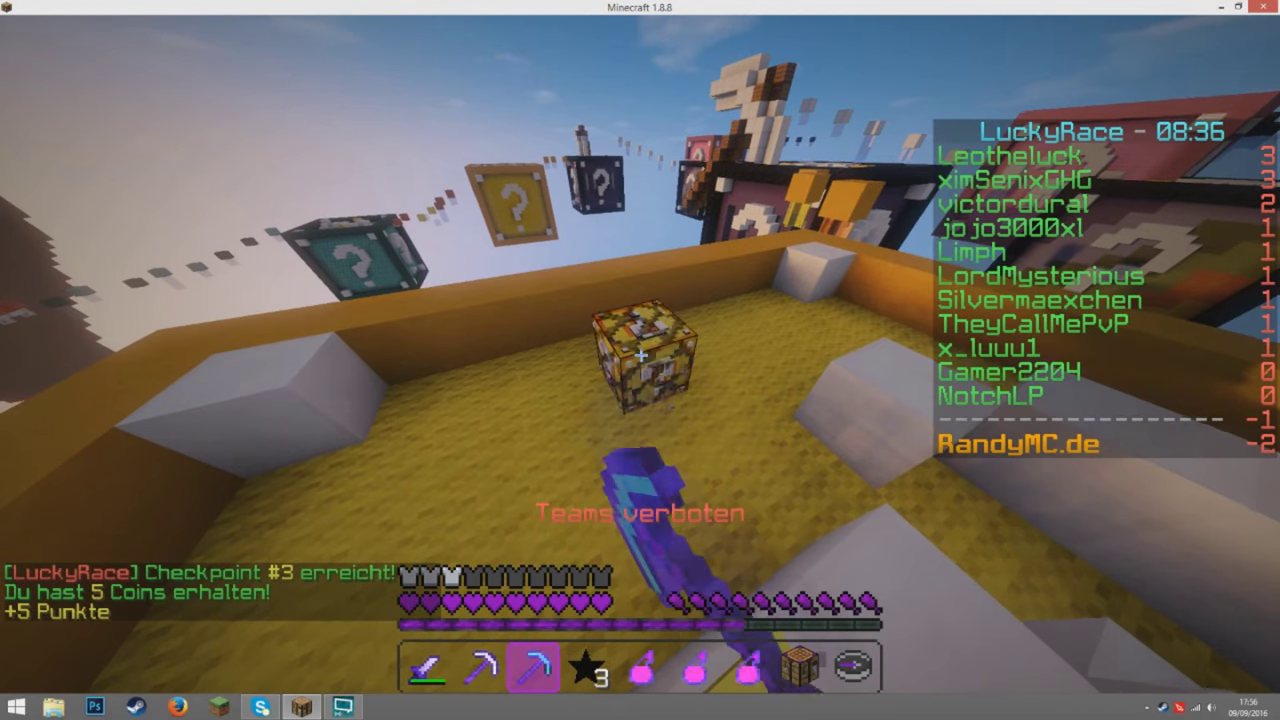
Cycle between the Iron Sword and Diamond Pickaxe, then check the inventory
key(1)
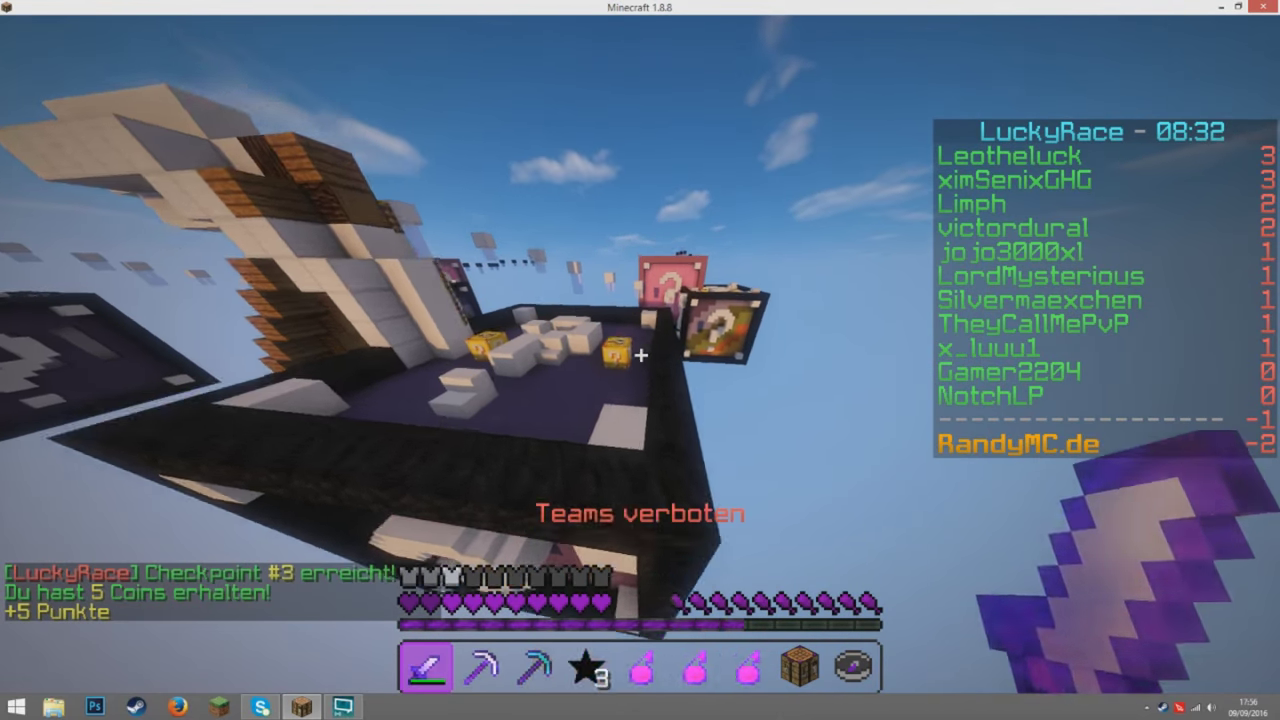
key(3)
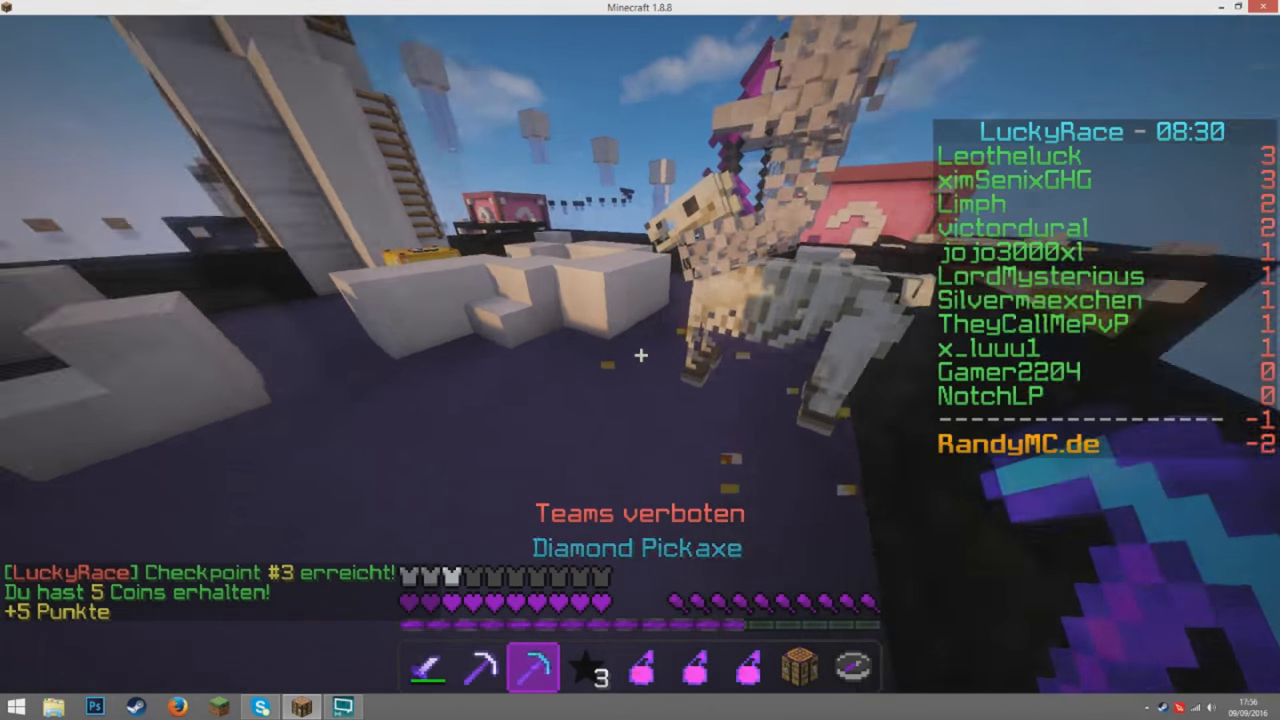
key(1)
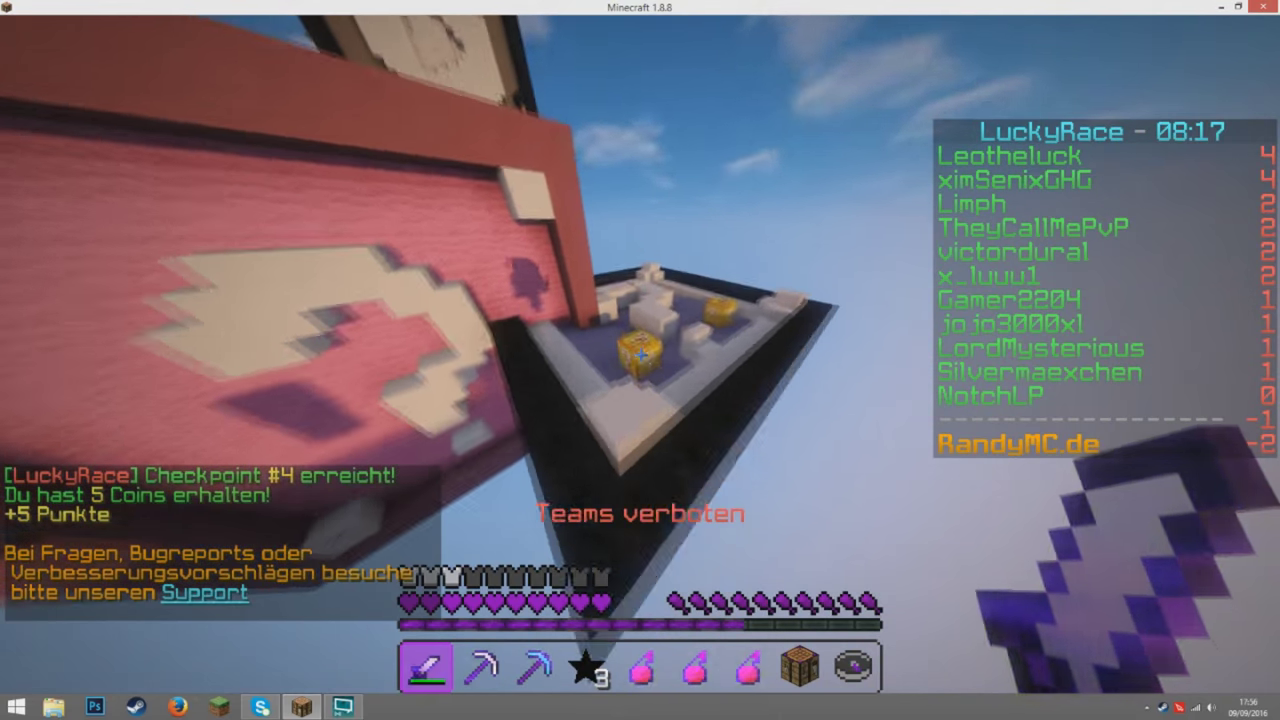
click(640, 360)
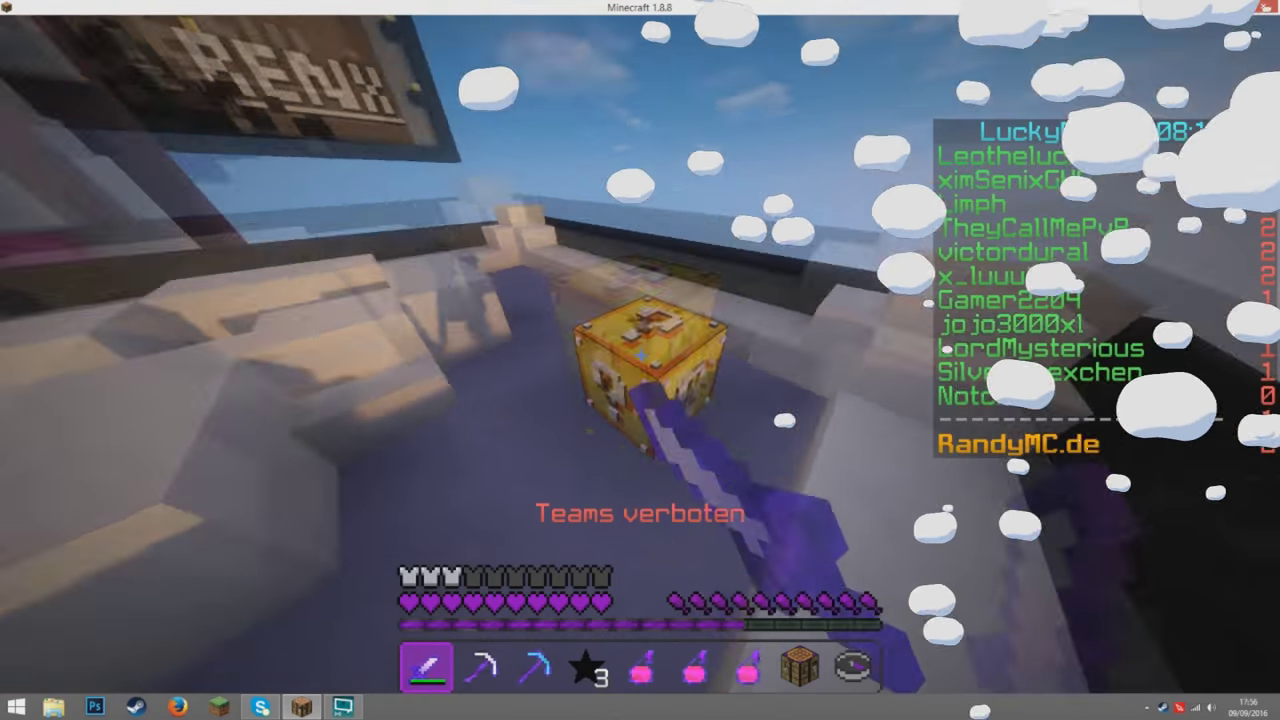
key(e)
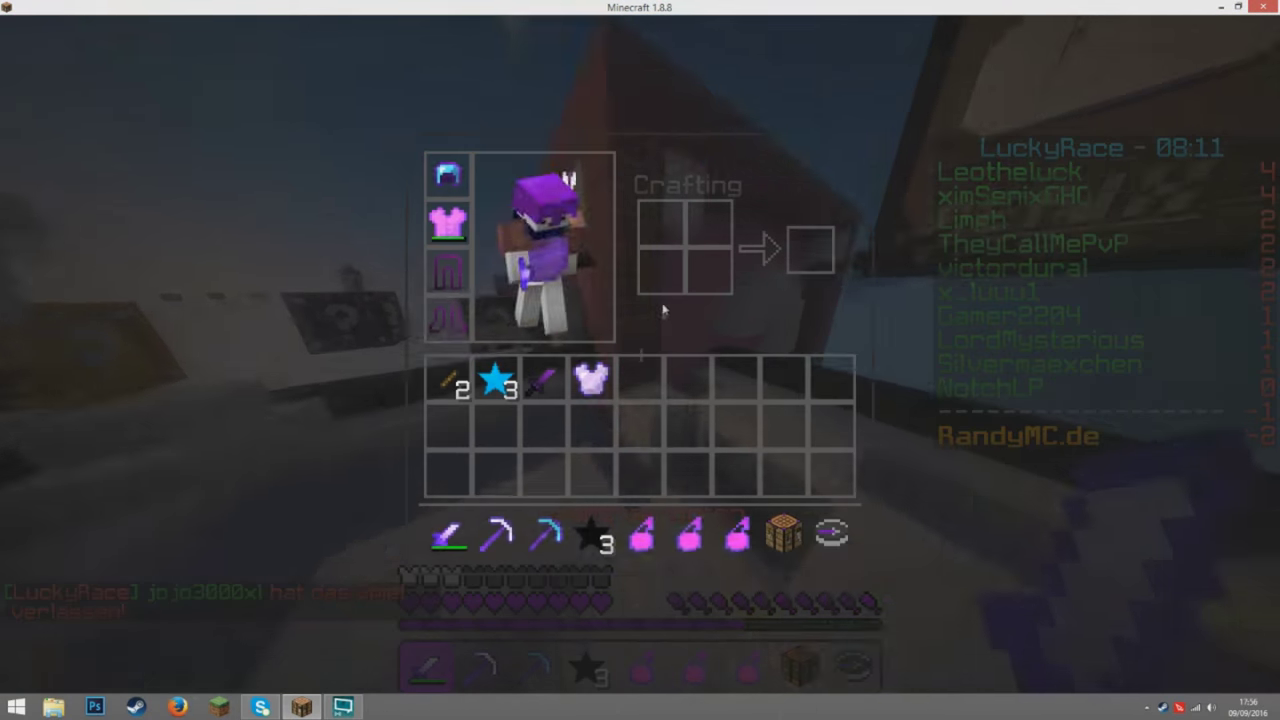
key(e)
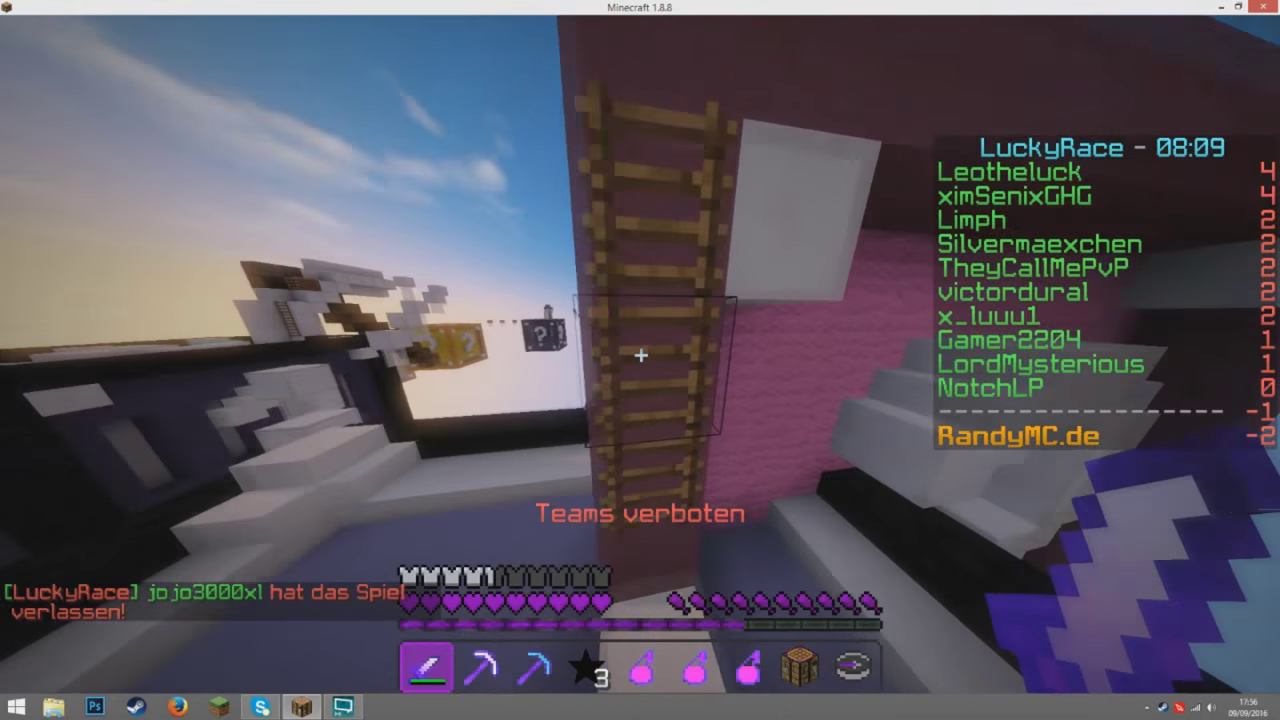
Climb the ladder into the pink room, break two lucky blocks, and reach Checkpoint #5
key(w)
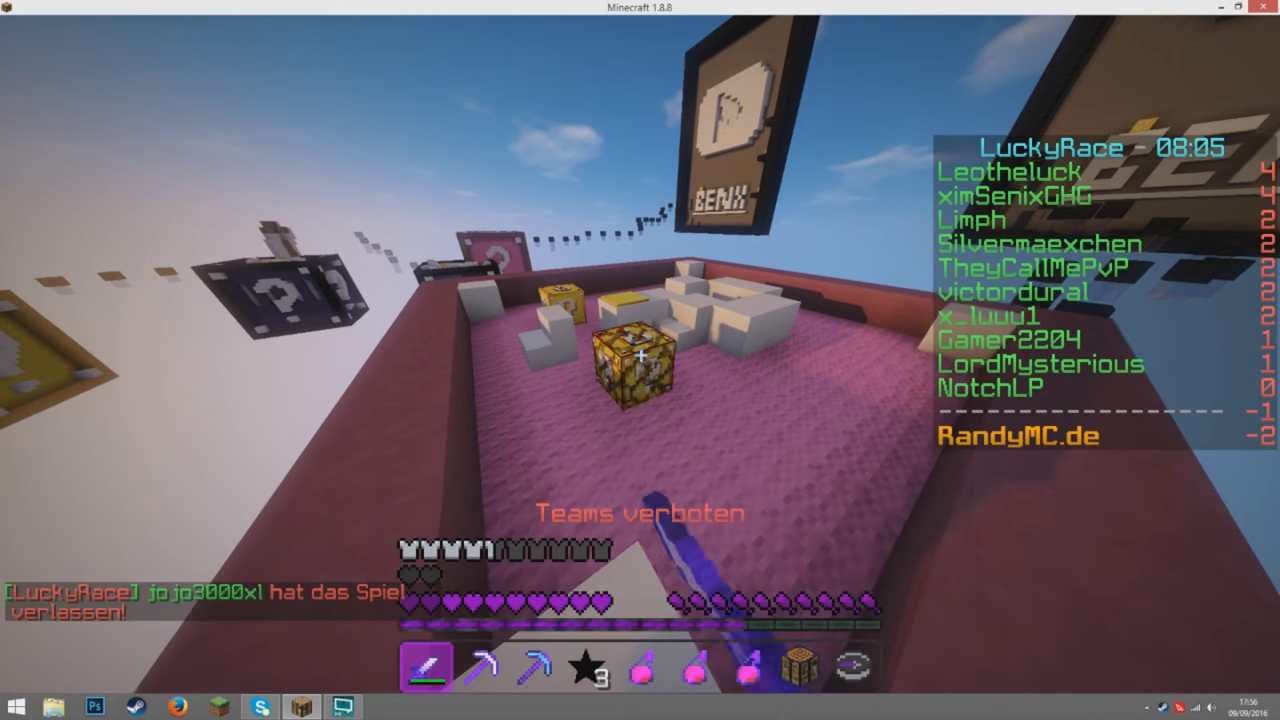
click(640, 355)
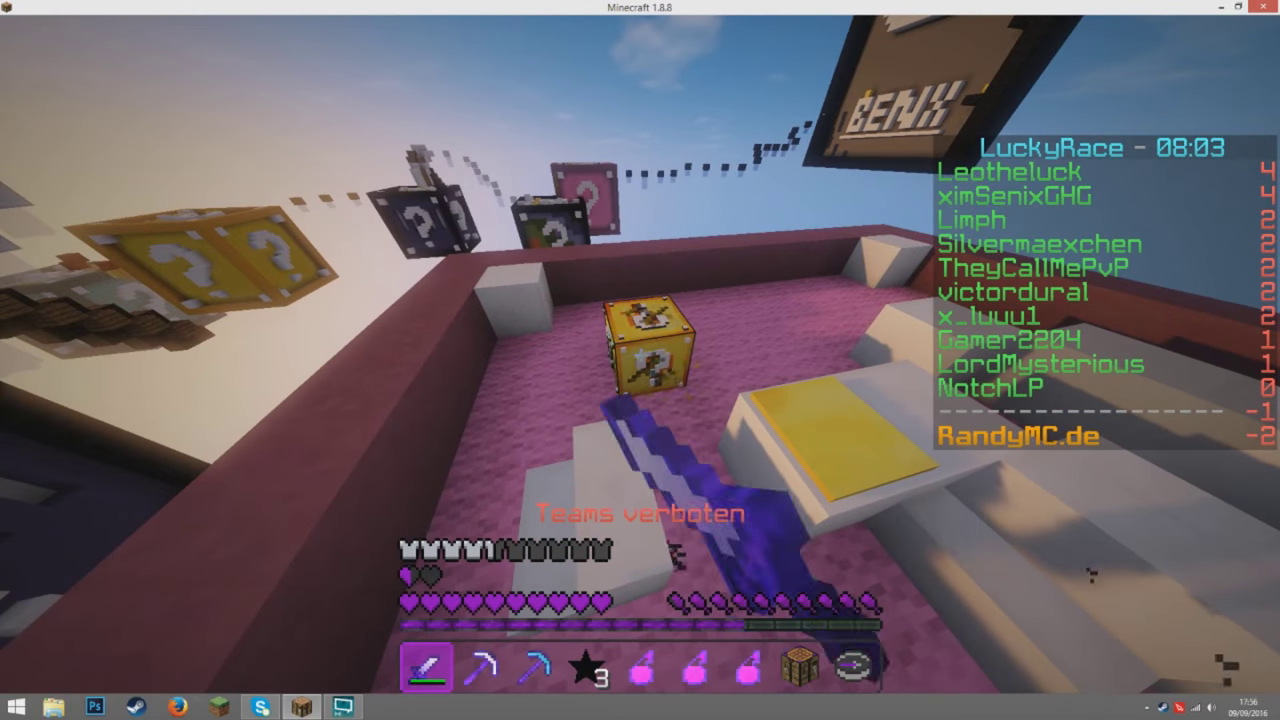
click(640, 355)
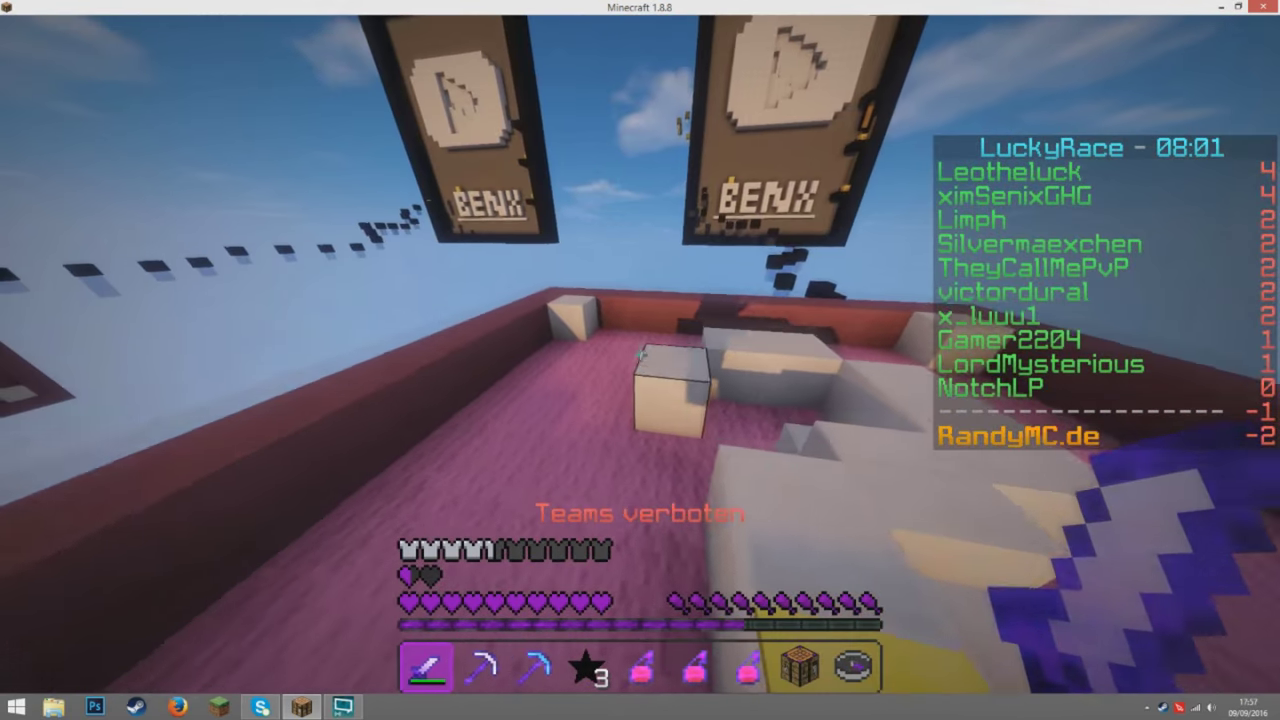
key(w)
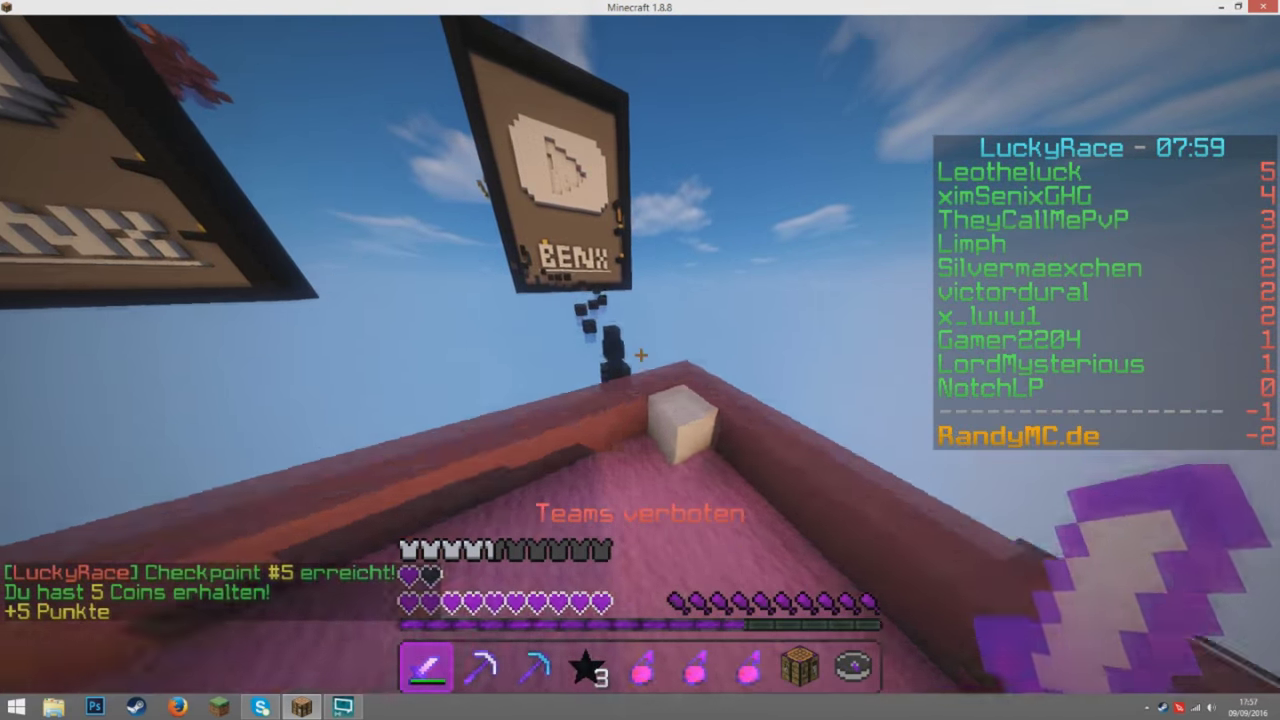
Follow the floating path to Checkpoint #6 and smash the lucky blocks beside the ladder shaft
key(w)
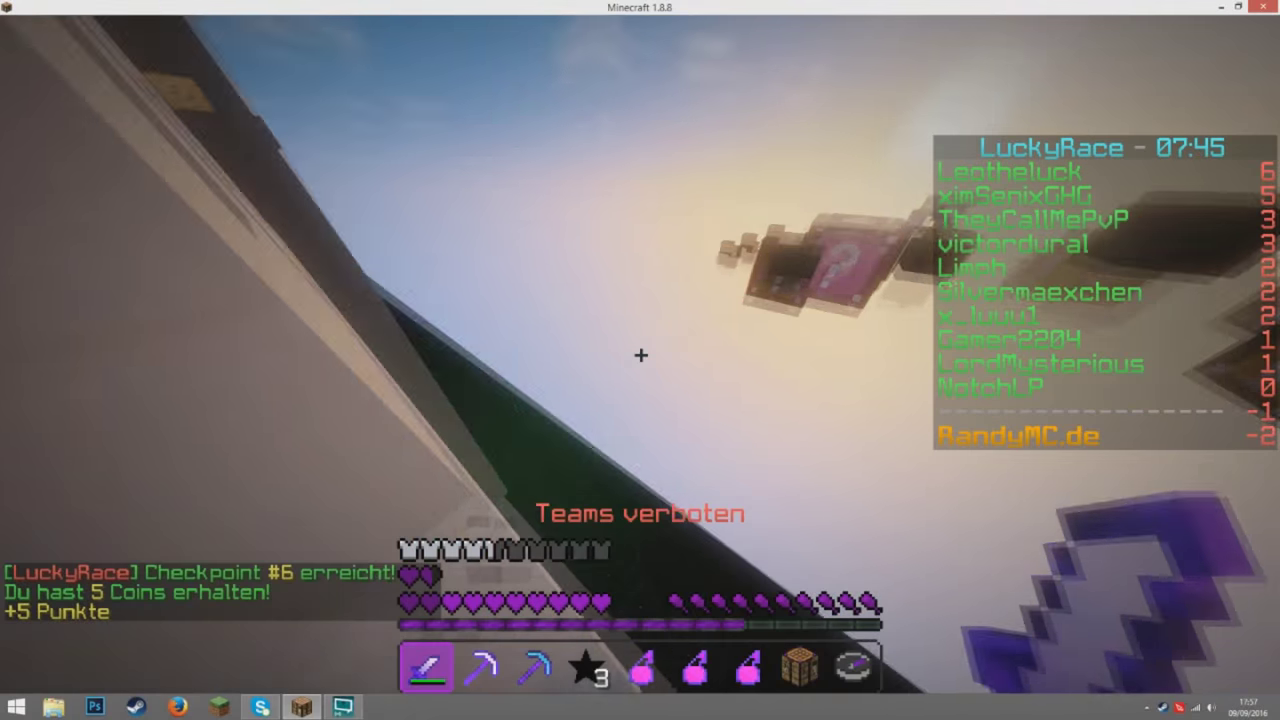
key(e)
key(e)
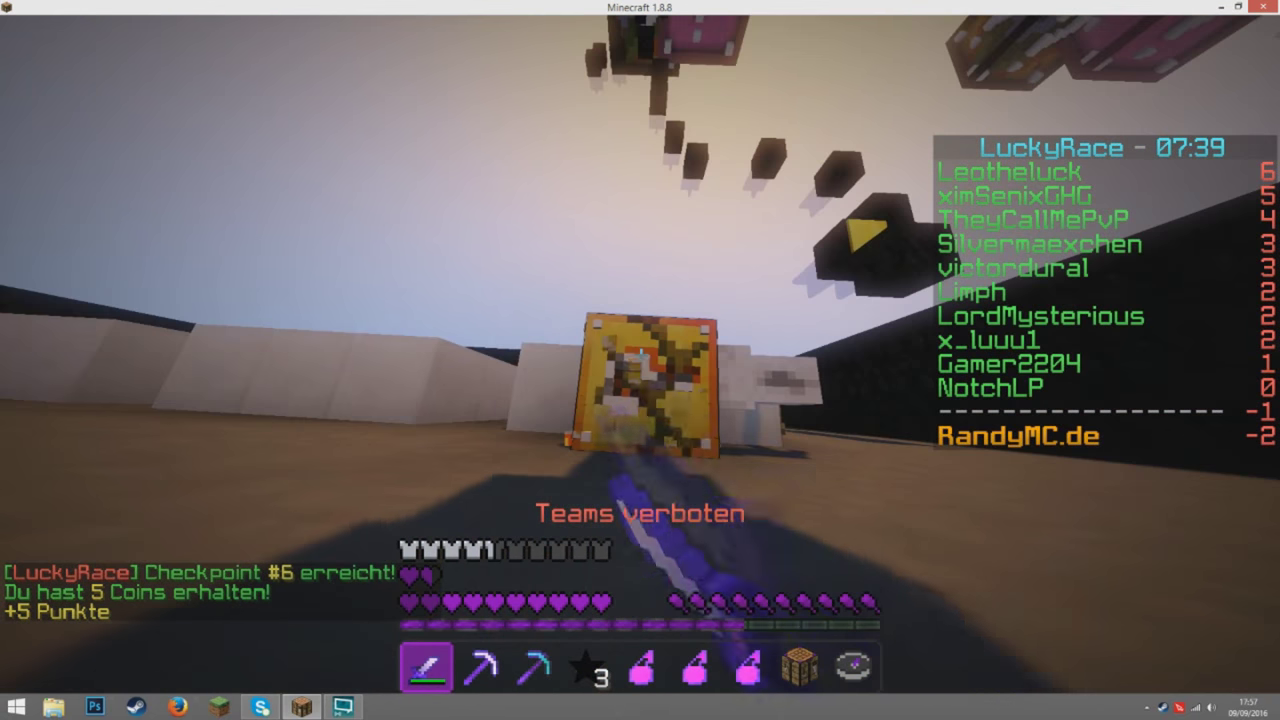
click(640, 360)
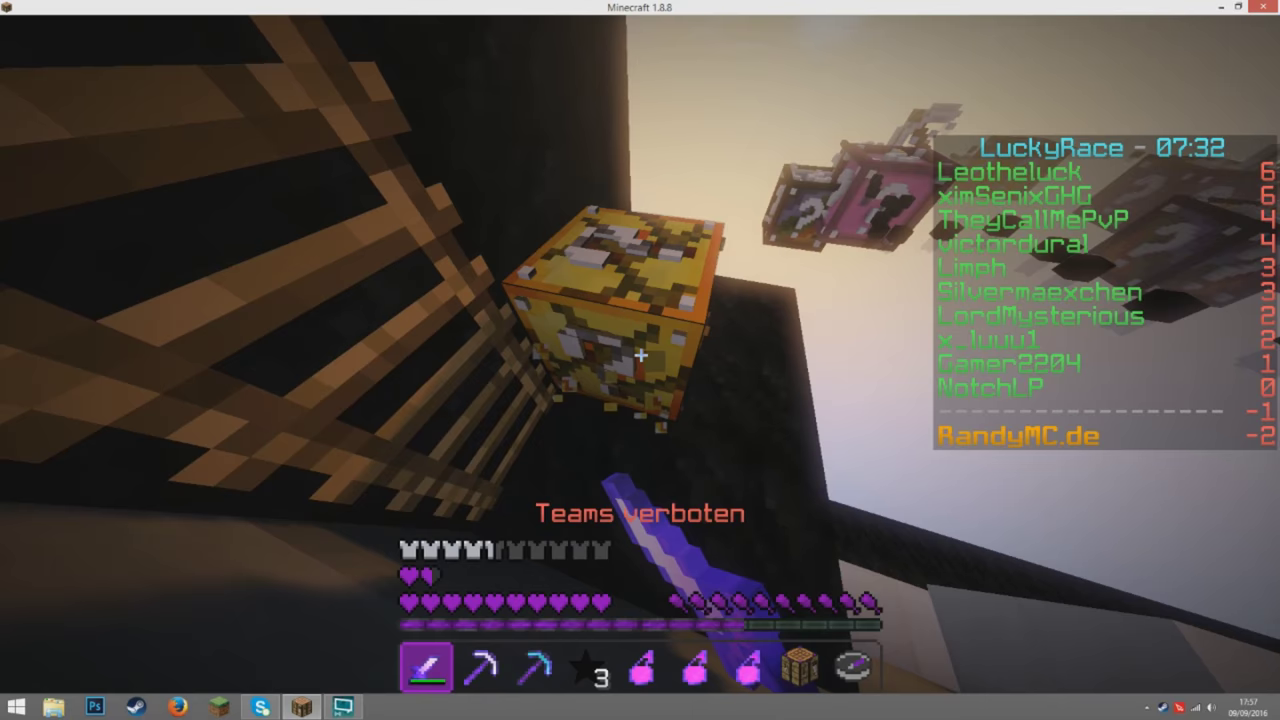
click(640, 355)
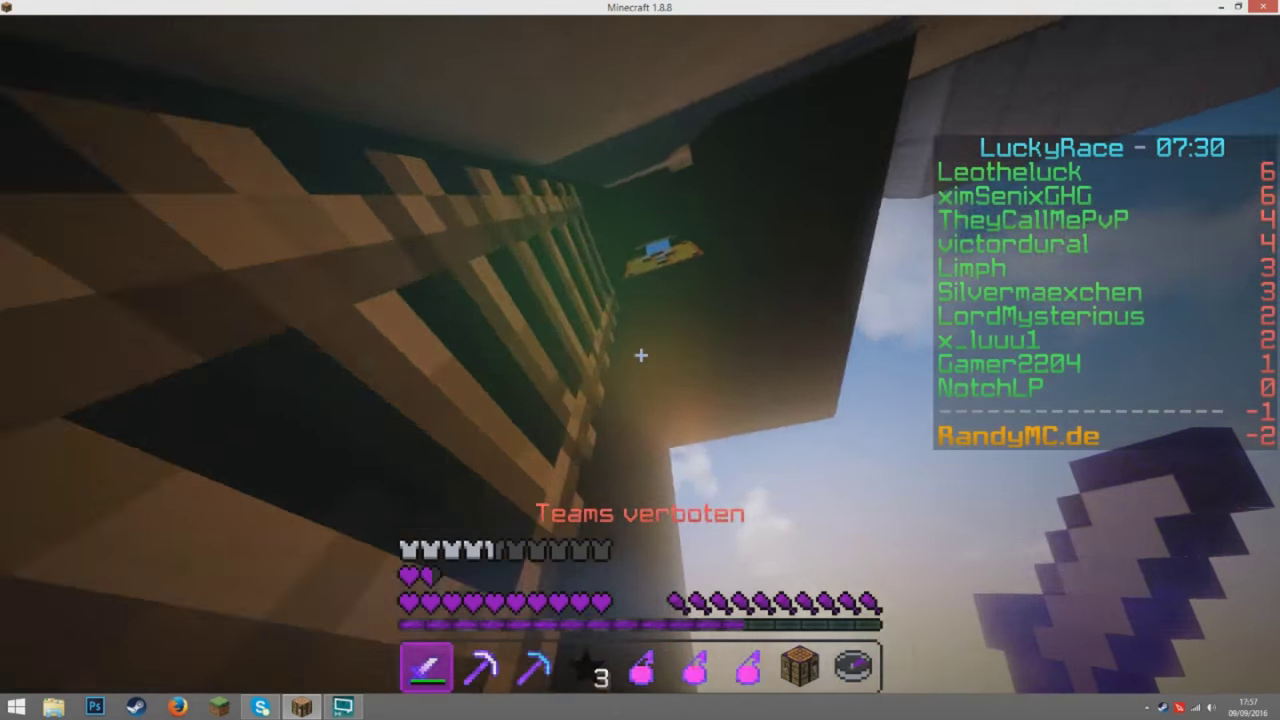
click(640, 355)
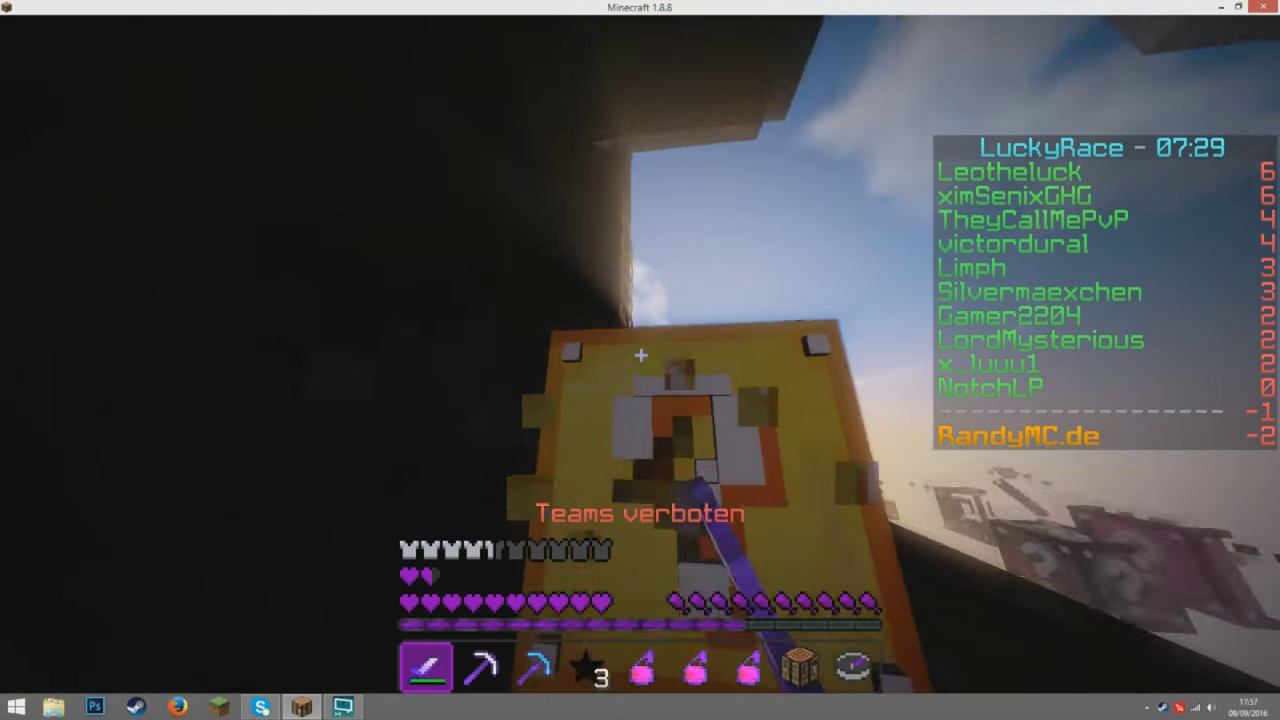
click(640, 355)
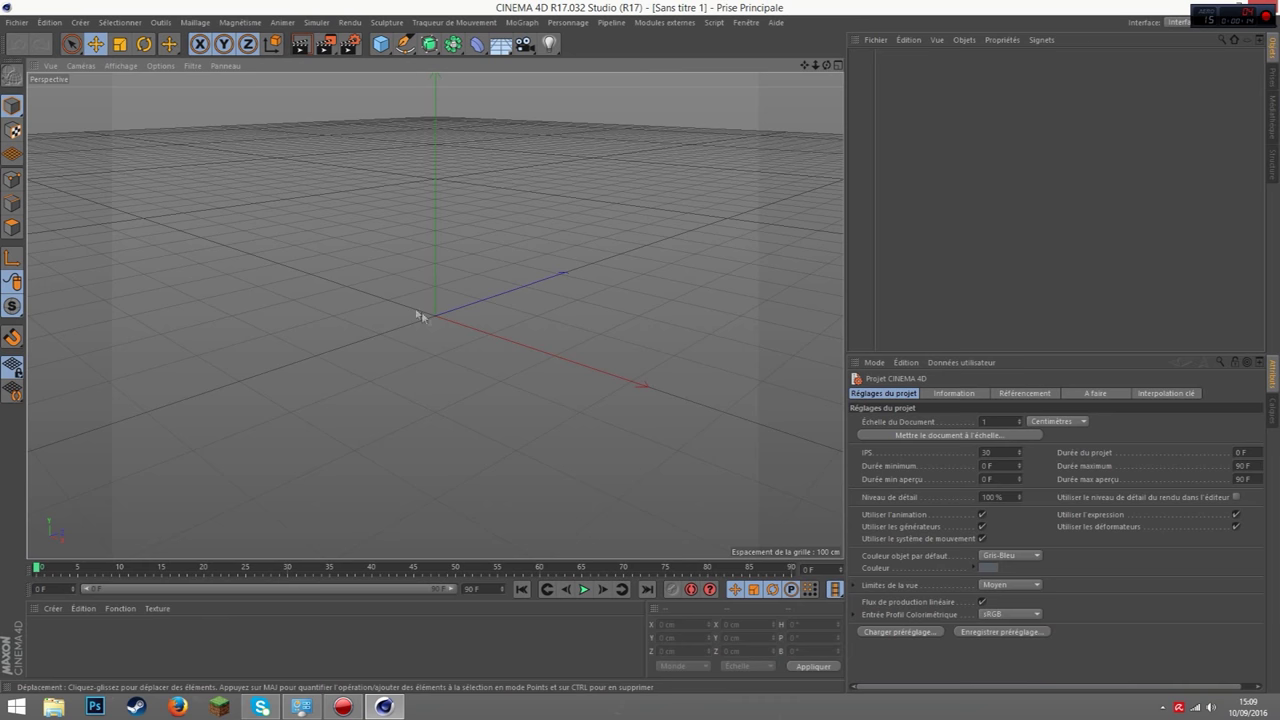
Load Lightroom V2 - Mondaze.c4d from the Rig folder and zoom into the viewport
click(17, 23)
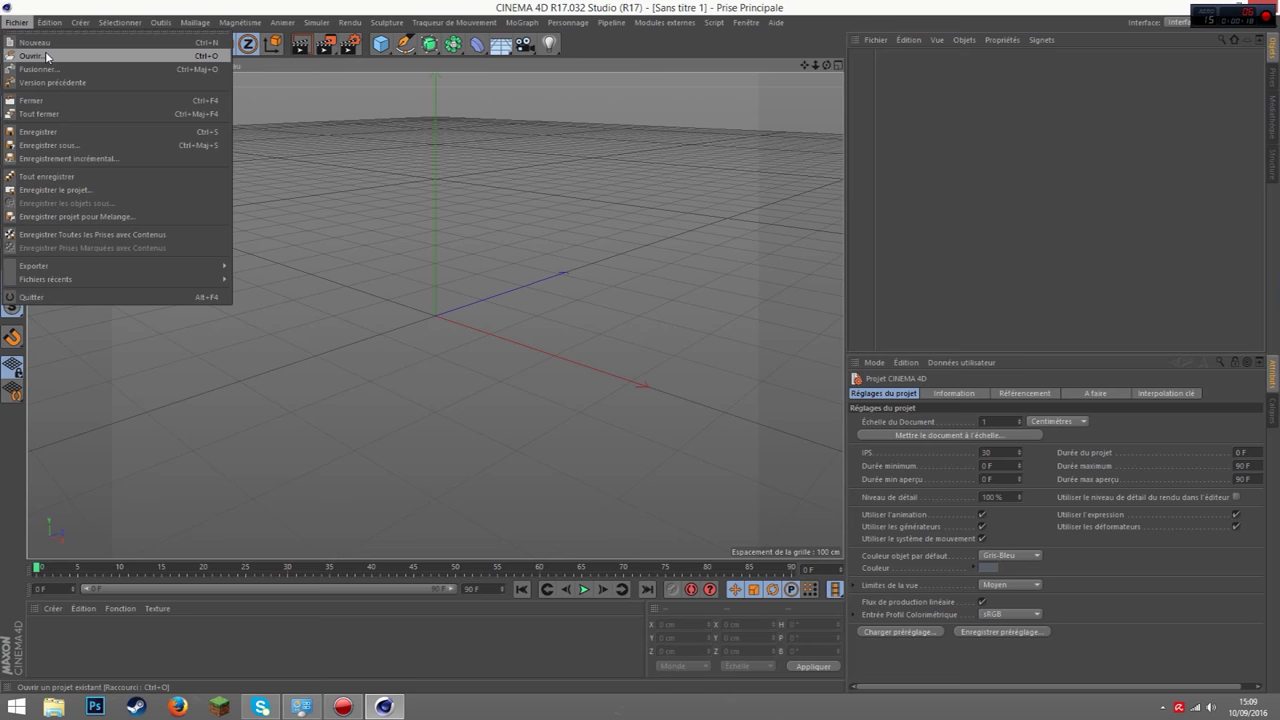
click(46, 57)
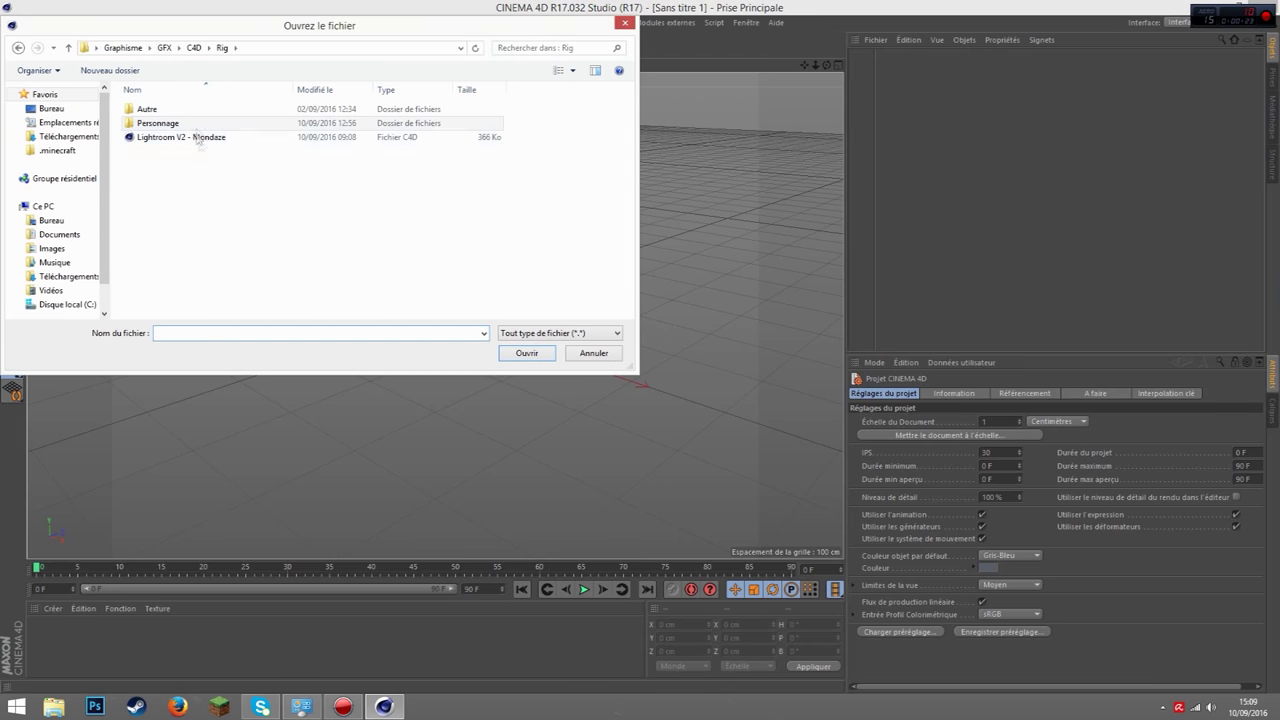
click(524, 354)
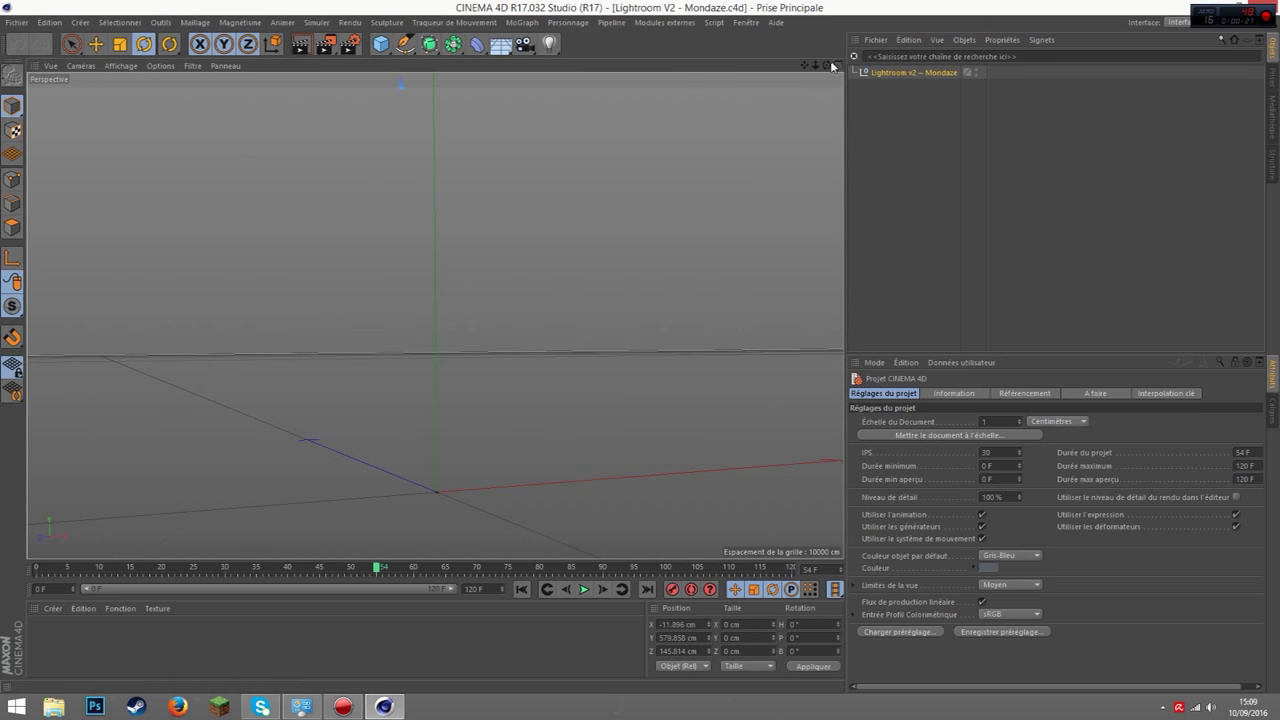
scroll(434, 315, up, 3)
scroll(434, 315, up, 3)
scroll(434, 315, up, 3)
scroll(434, 315, up, 1)
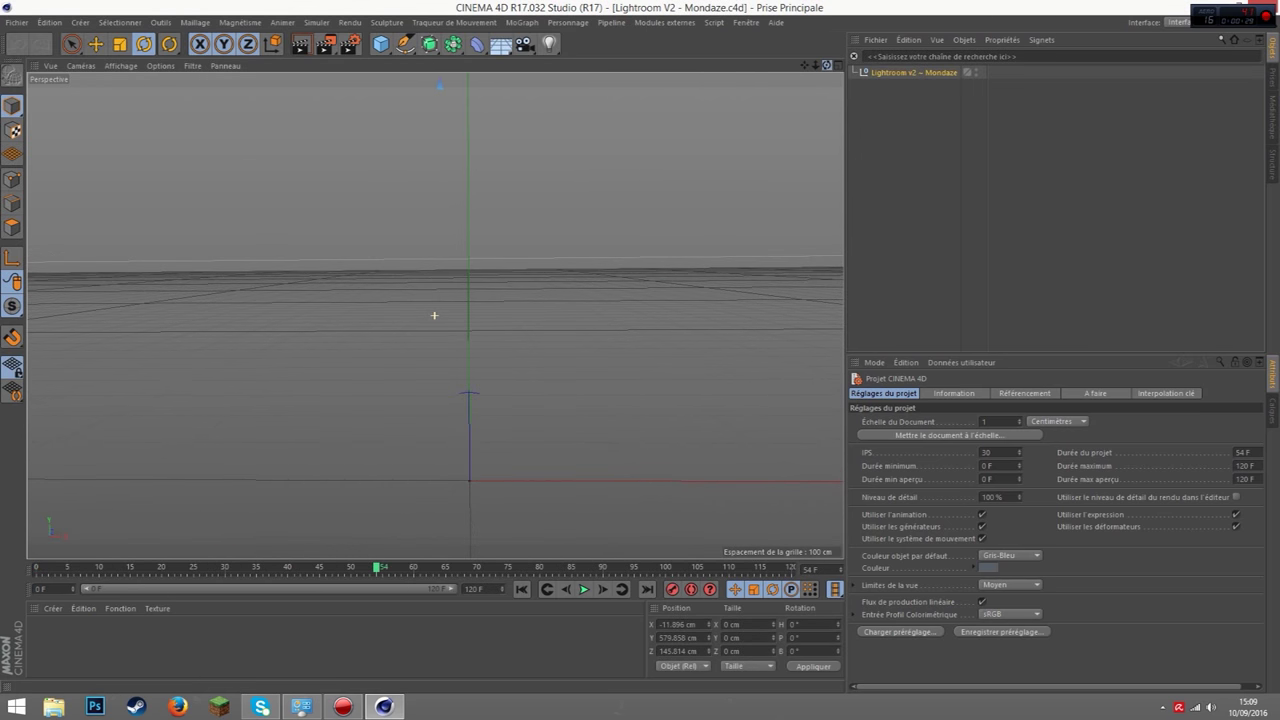
click(17, 22)
Load fmr 5.0 (avo) ~ allegiant.lib4d from the Personnage folder and close the library
click(17, 22)
click(30, 56)
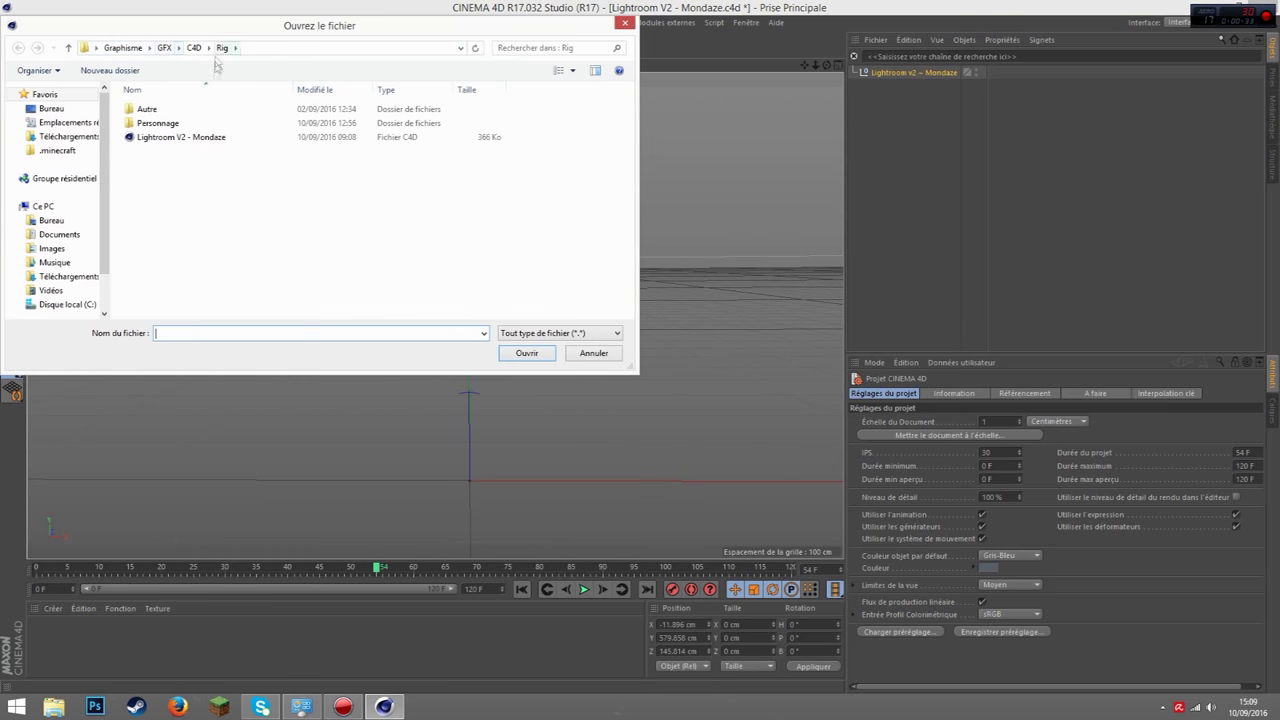
double_click(160, 123)
click(200, 179)
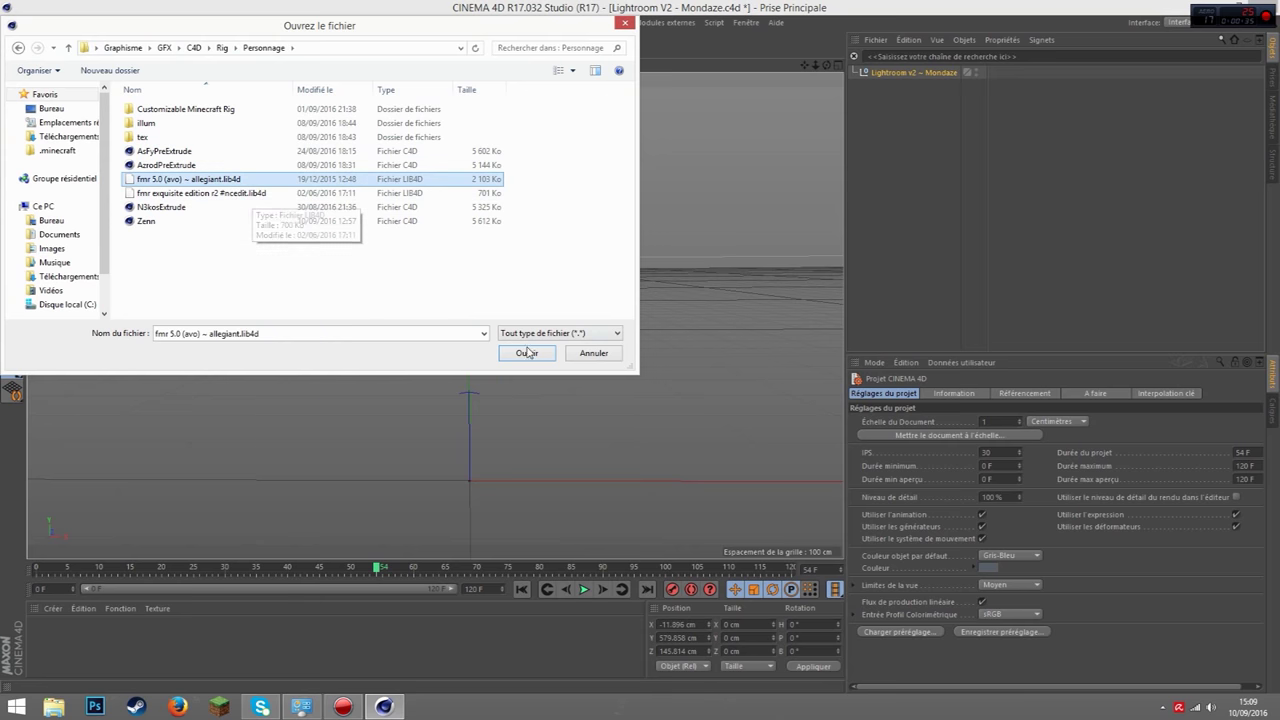
click(526, 353)
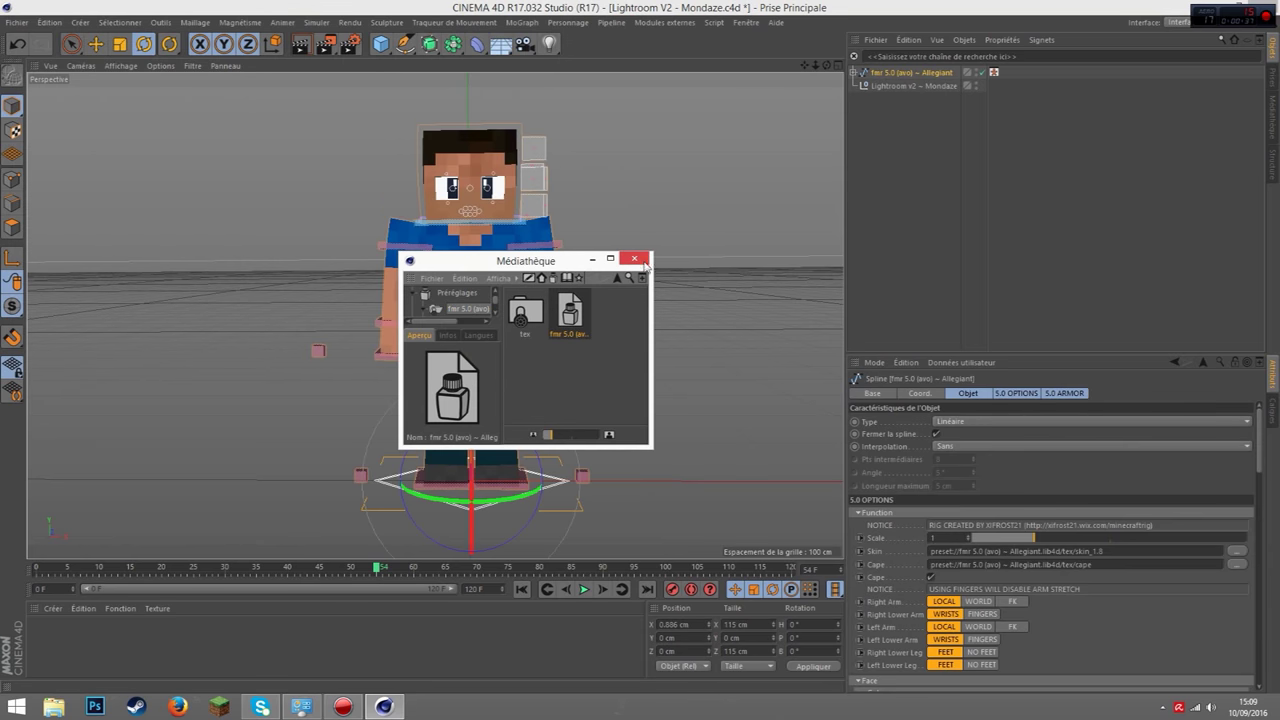
click(645, 262)
Recentre and orbit the view to face the character from the front
mouse_move(803, 65)
mouse_down()
mouse_move(435, 316)
mouse_move(425, 300)
mouse_up()
click(602, 321)
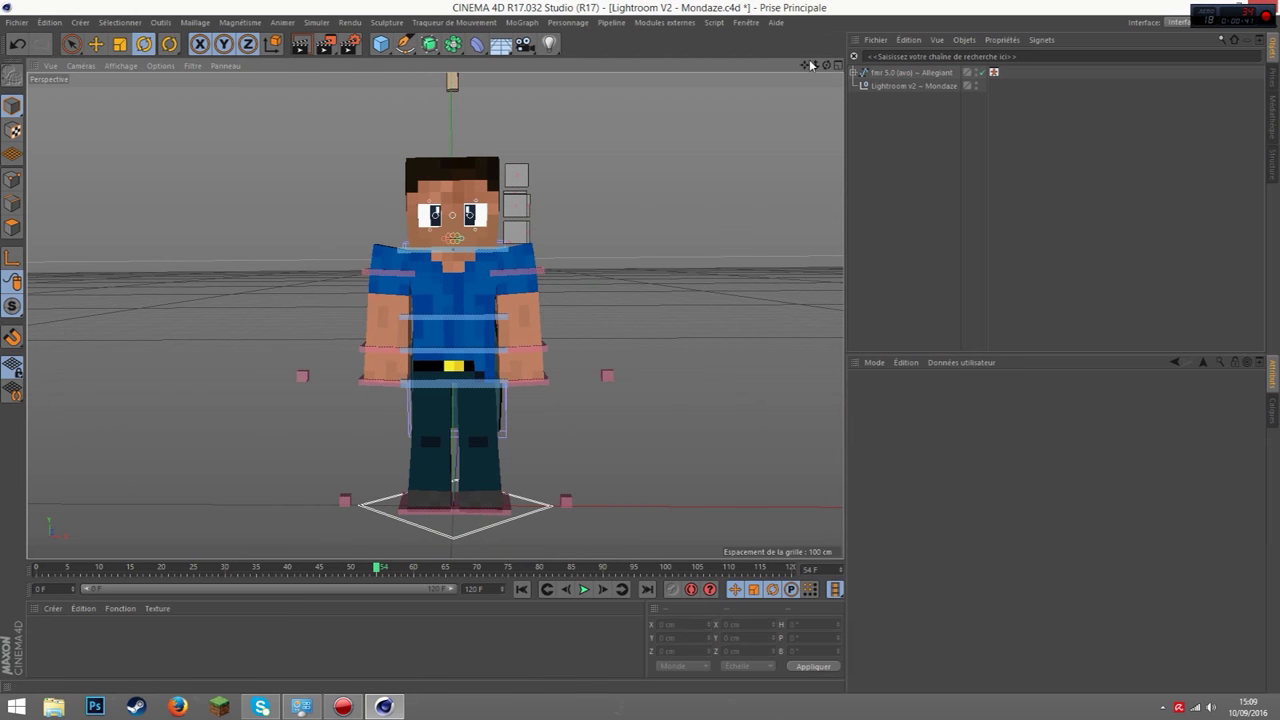
drag(826, 65, 434, 315)
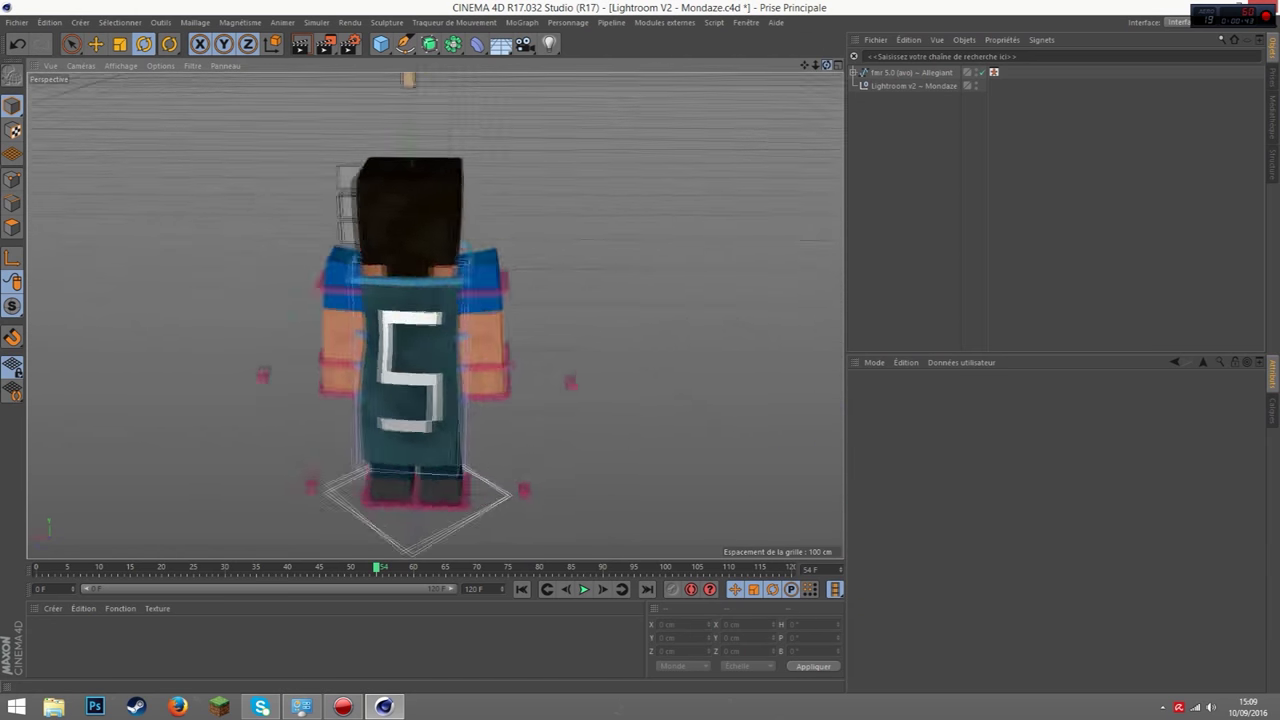
drag(434, 315, 434, 315)
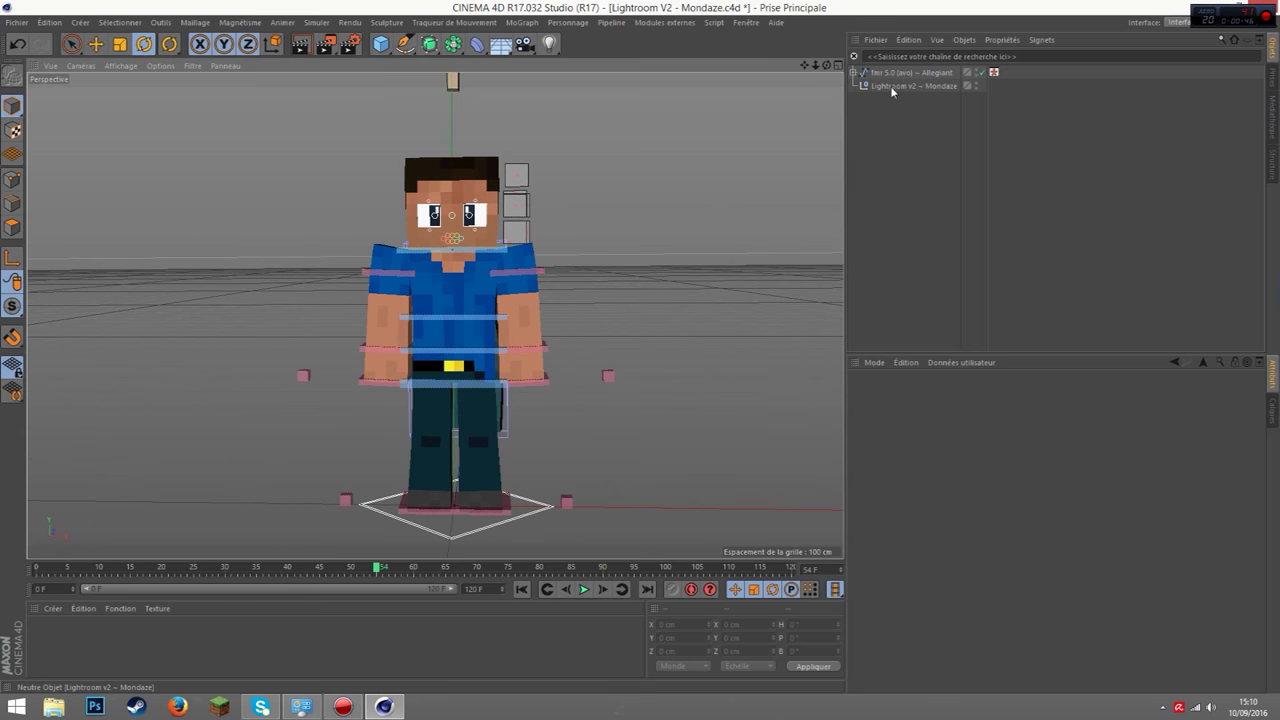
Select the rig and browse the desktop for a new skin texture
click(912, 86)
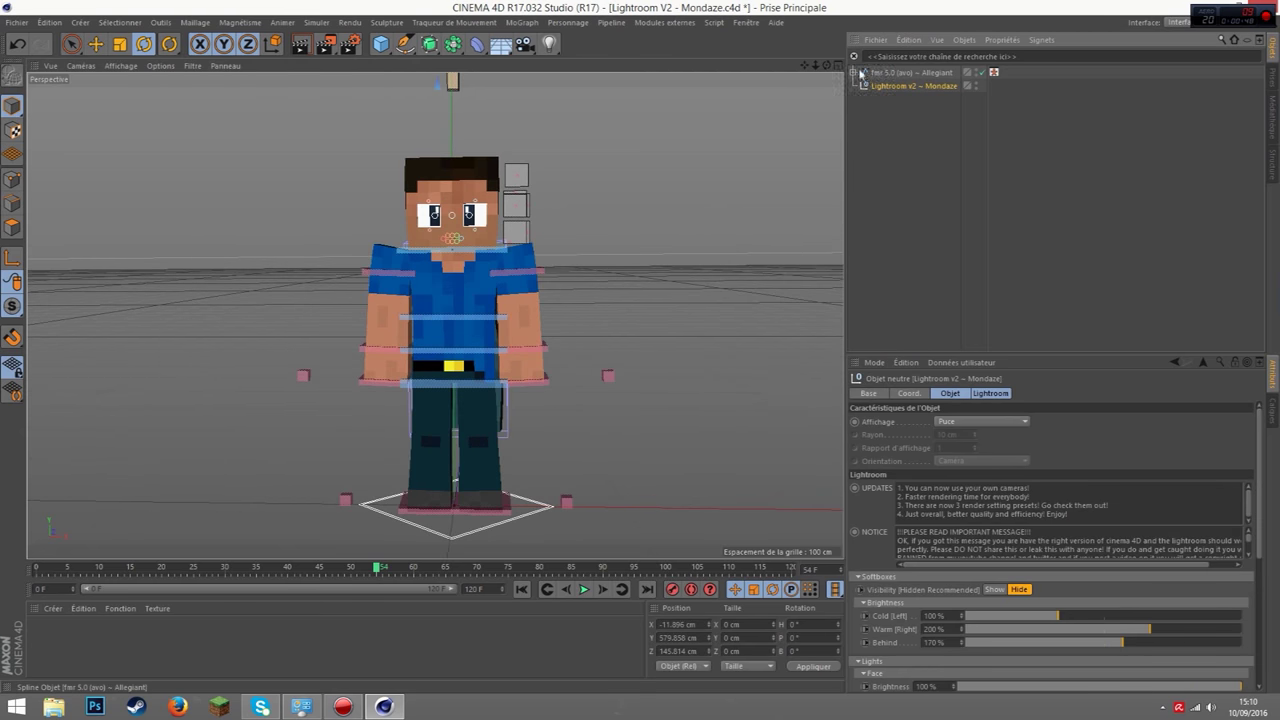
click(890, 74)
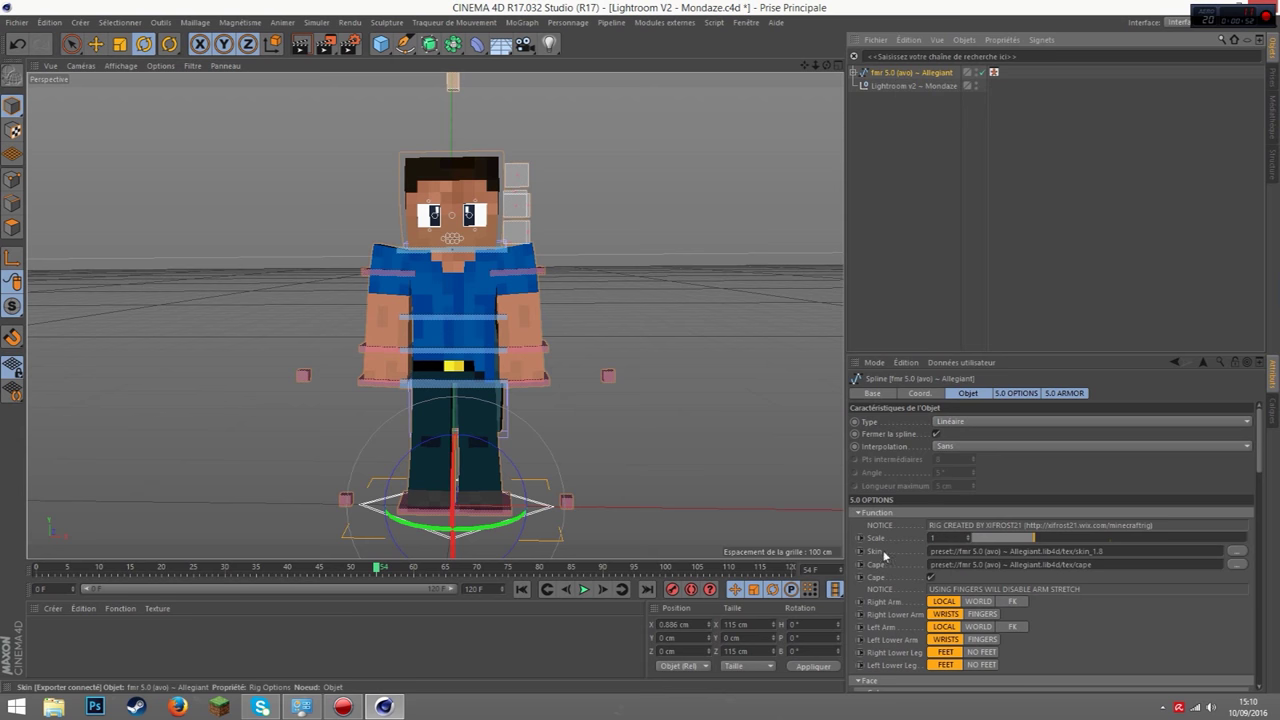
click(1238, 551)
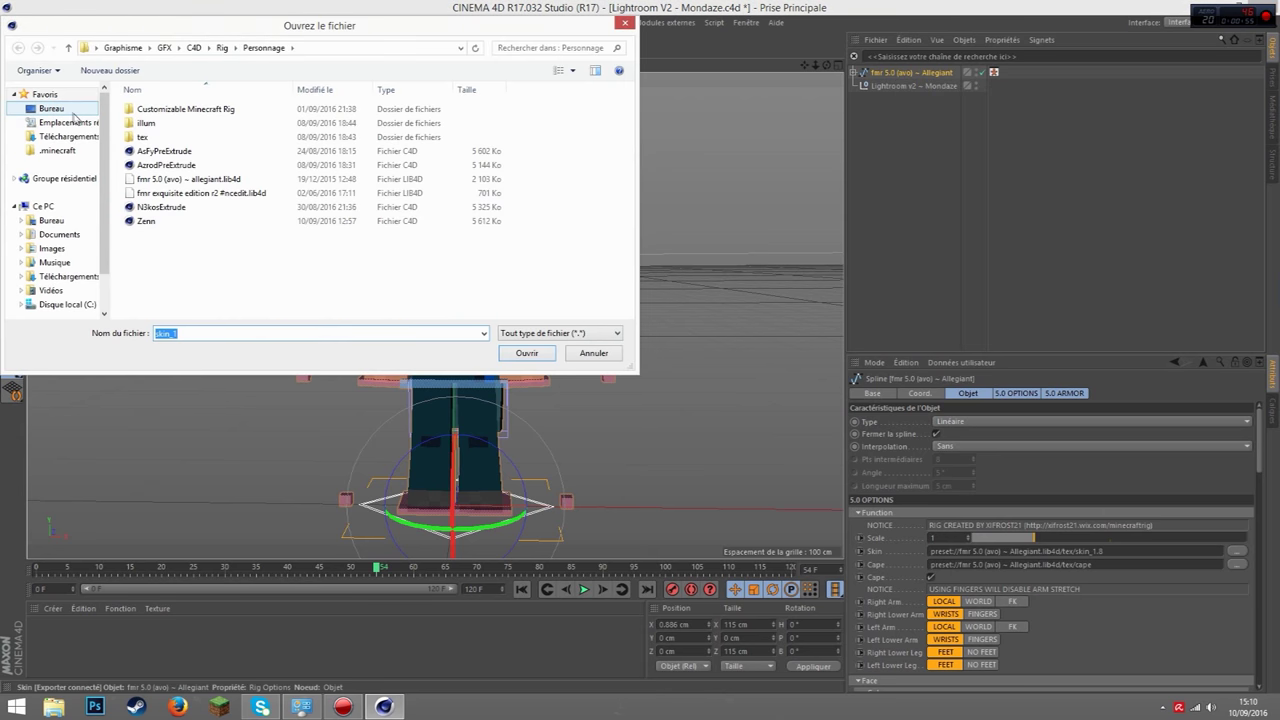
click(51, 108)
click(237, 183)
scroll(300, 220, down, 5)
scroll(350, 240, down, 2)
Set SkinTutoExtrude.png from the Graphisme folder as the rig's skin
scroll(403, 268, up, 1)
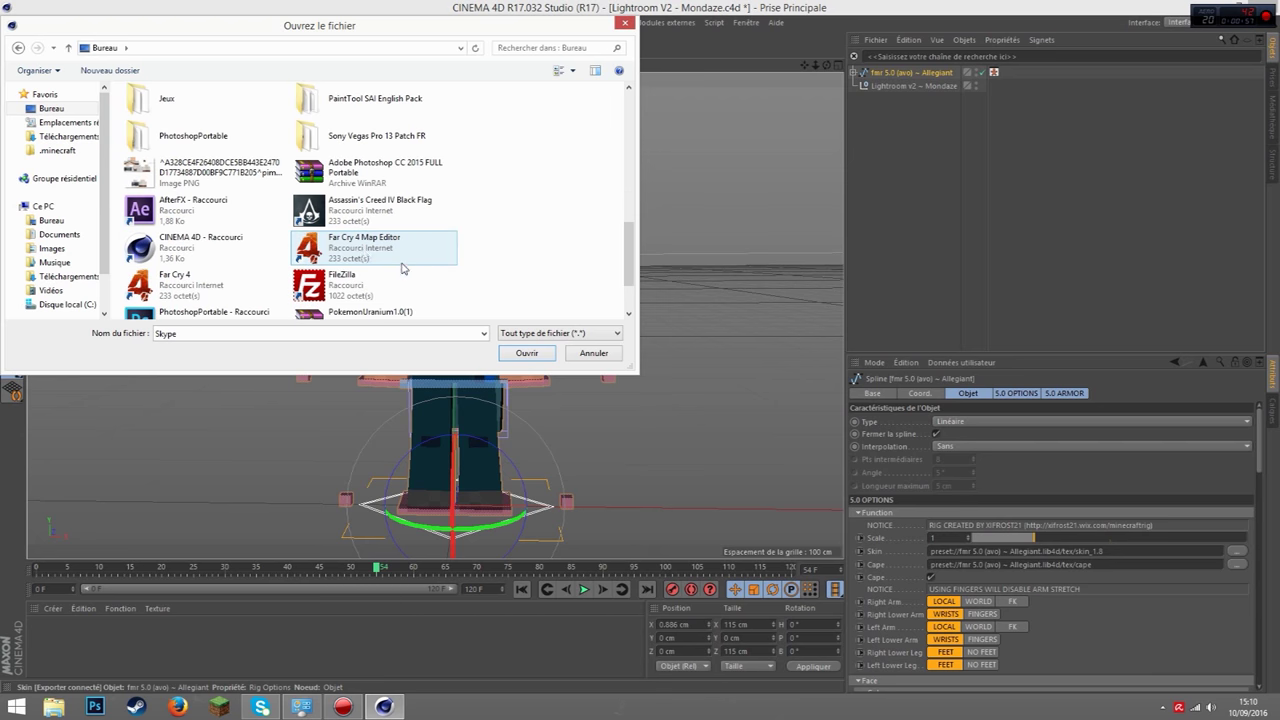
scroll(300, 235, down, 3)
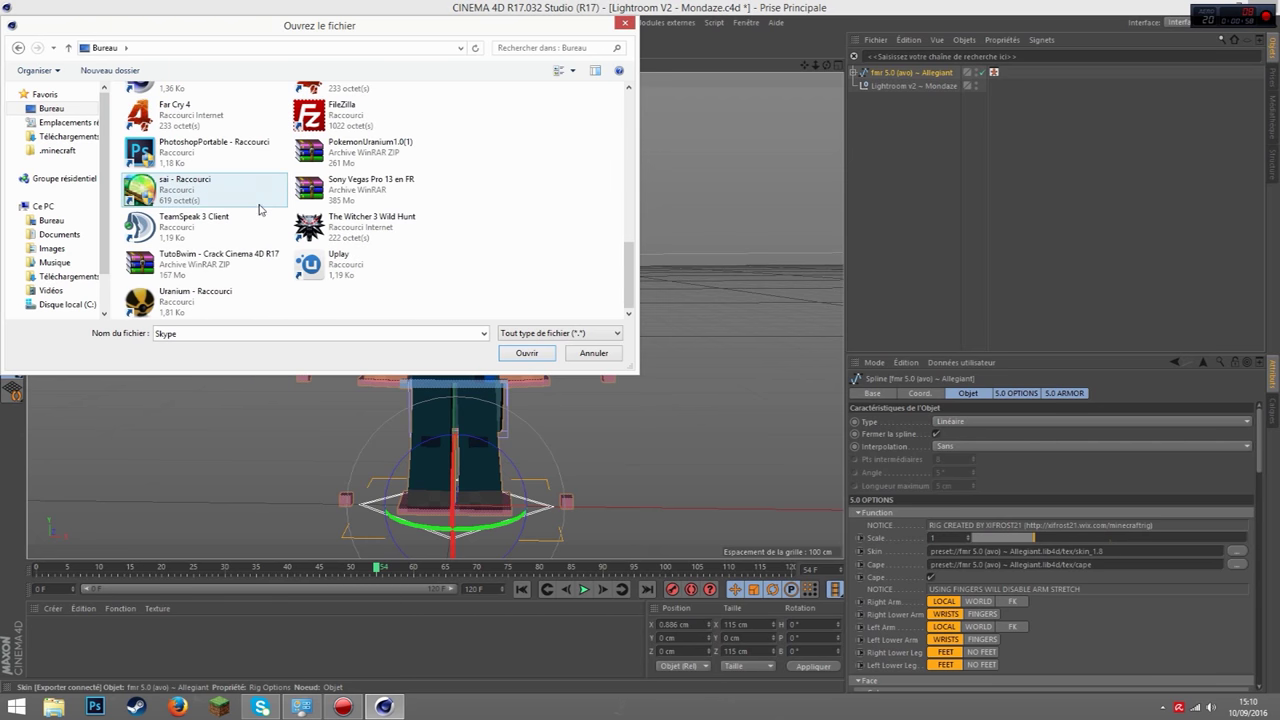
scroll(310, 228, up, 2)
scroll(310, 228, up, 3)
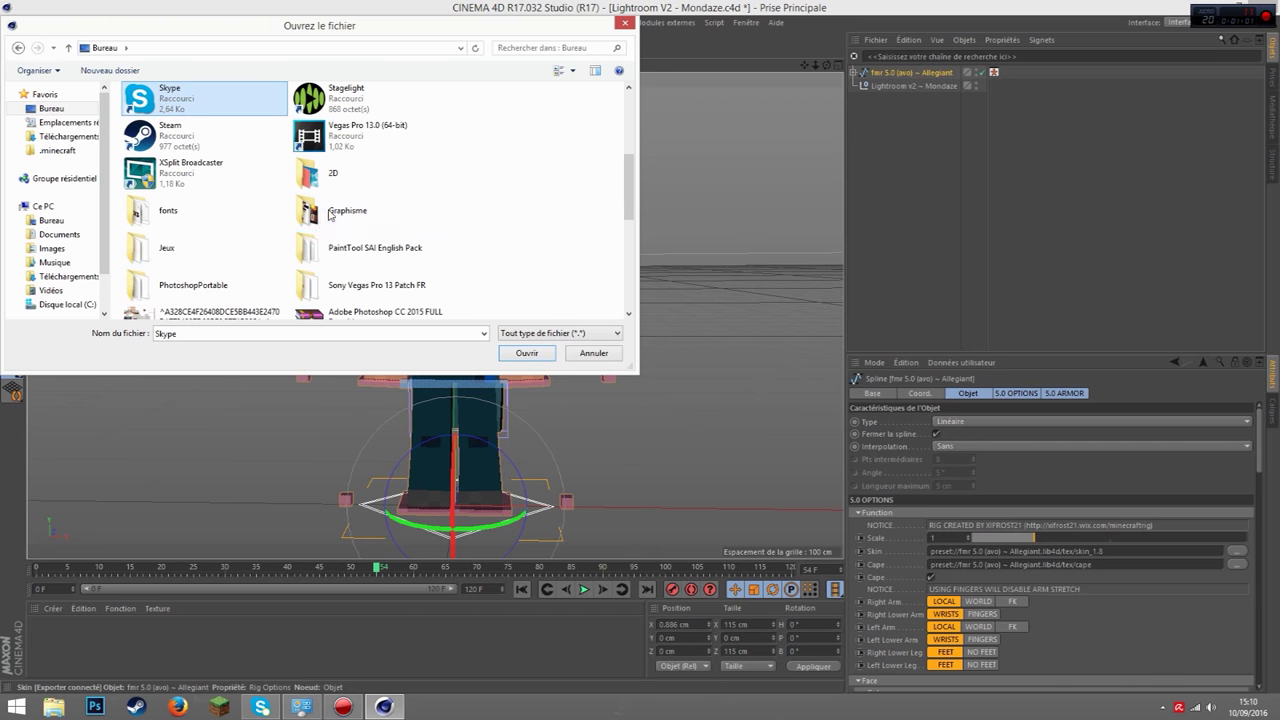
double_click(330, 213)
click(520, 155)
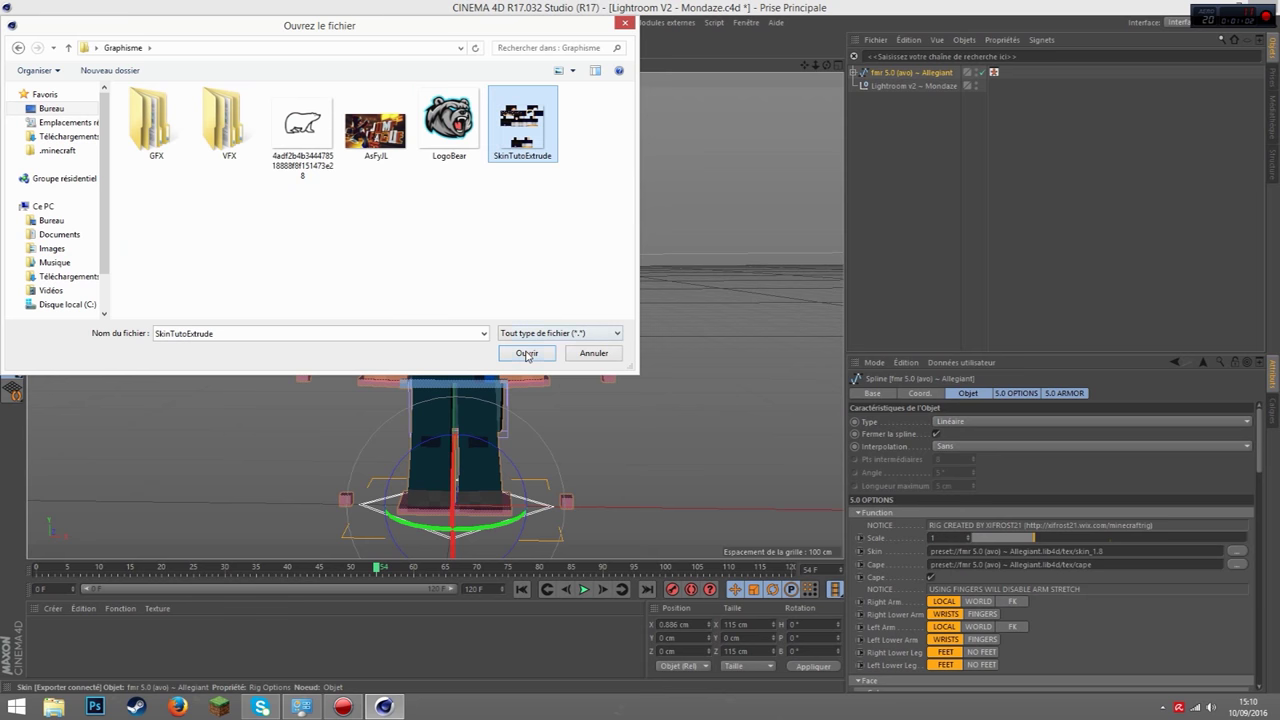
click(527, 353)
click(578, 290)
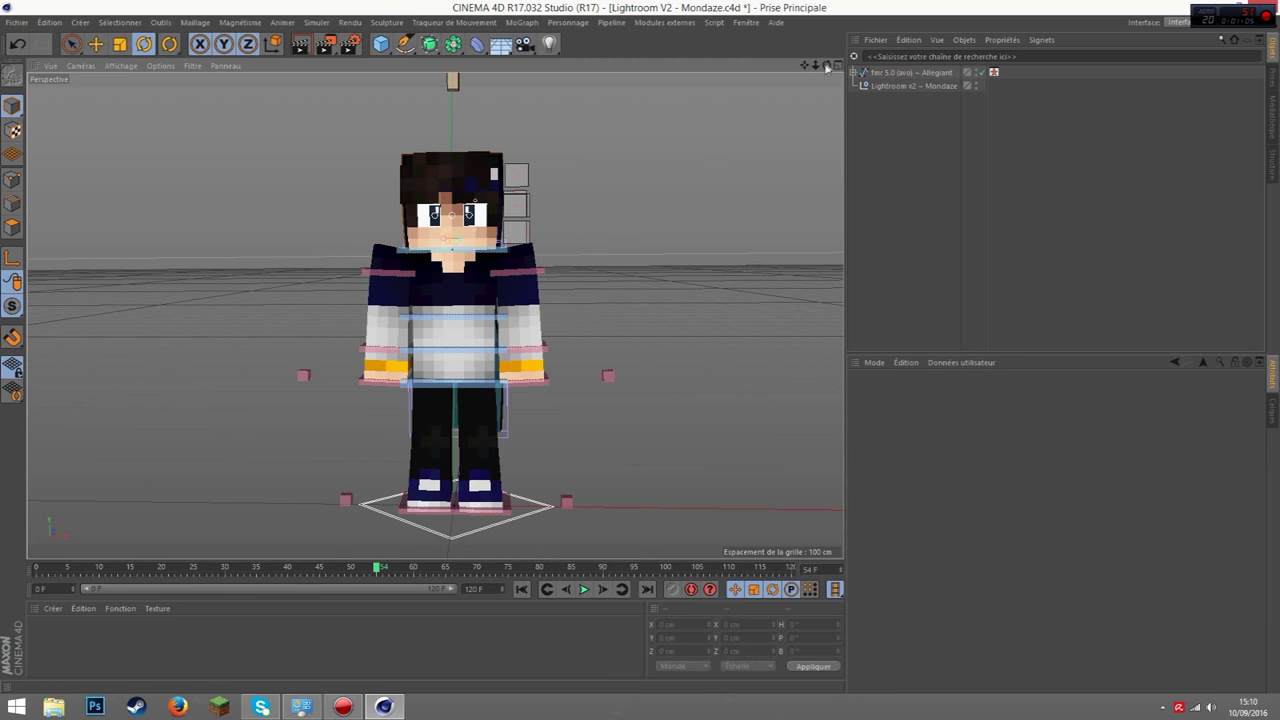
Orbit around the reskinned character and deselect the rig
drag(826, 68, 870, 100)
drag(434, 316, 440, 300)
click(910, 72)
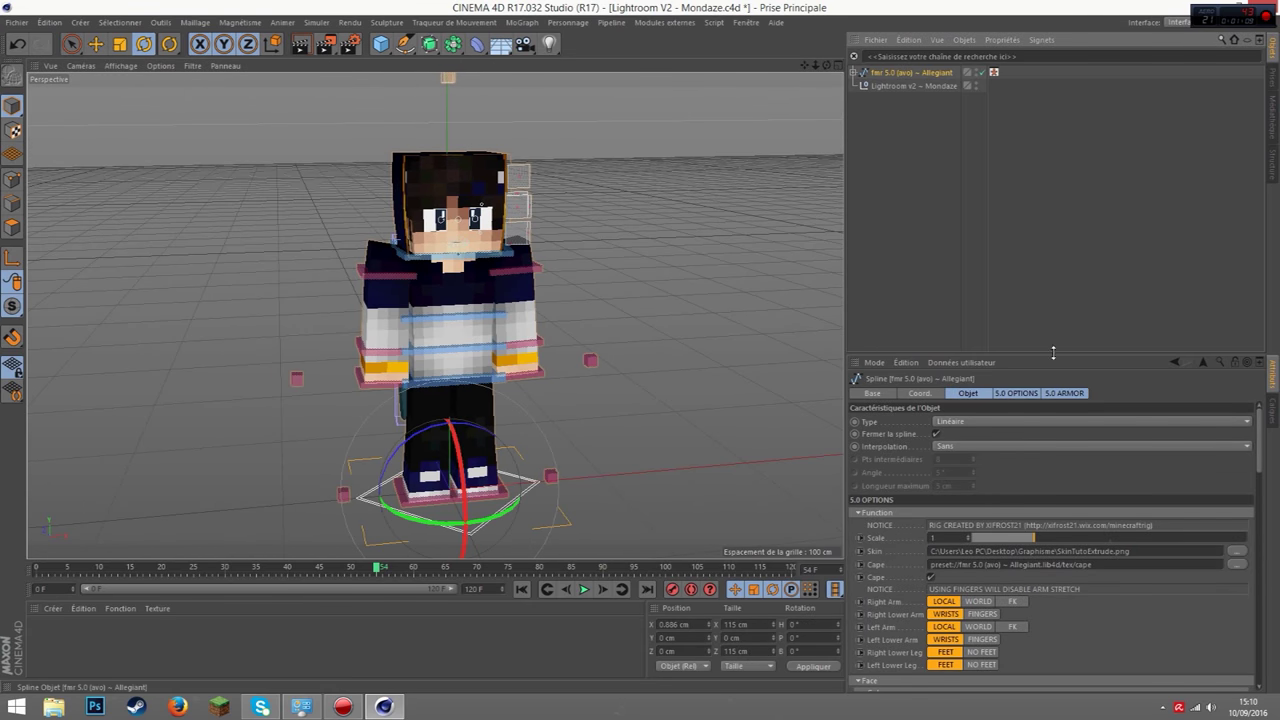
click(823, 443)
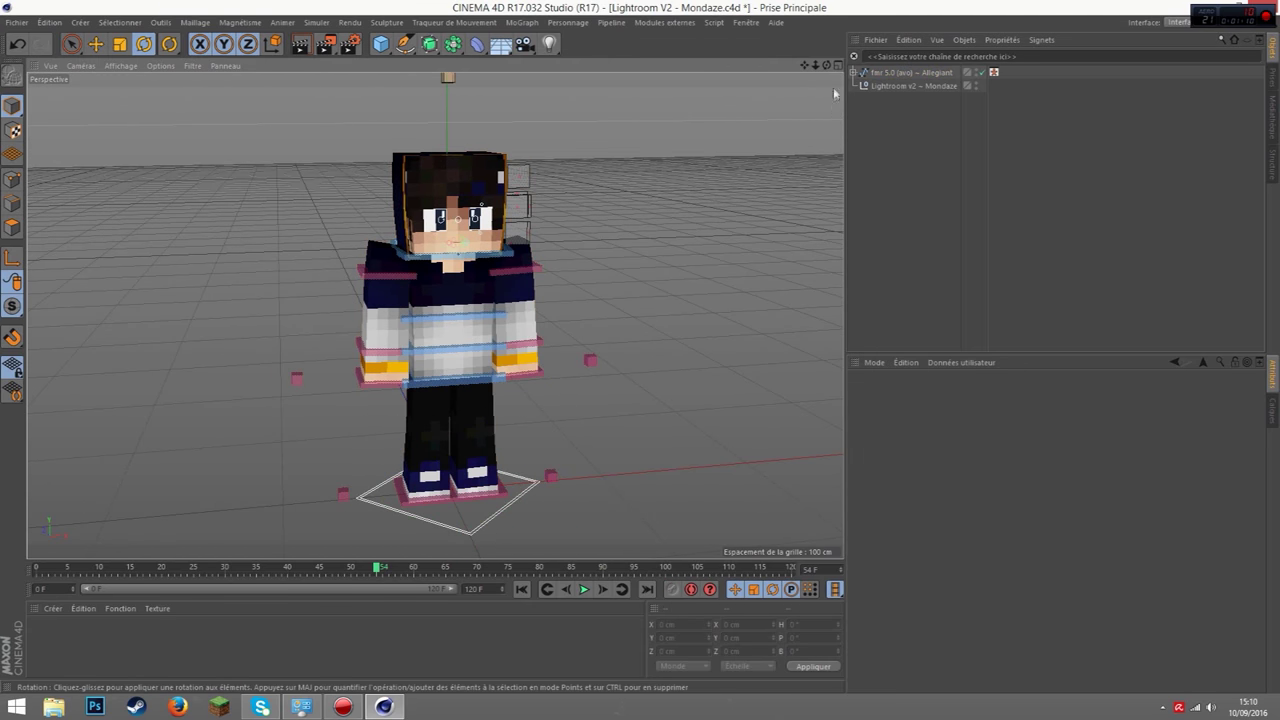
mouse_move(481, 204)
alt+mouse_down()
mouse_move(434, 316)
mouse_move(819, 140)
alt+mouse_up()
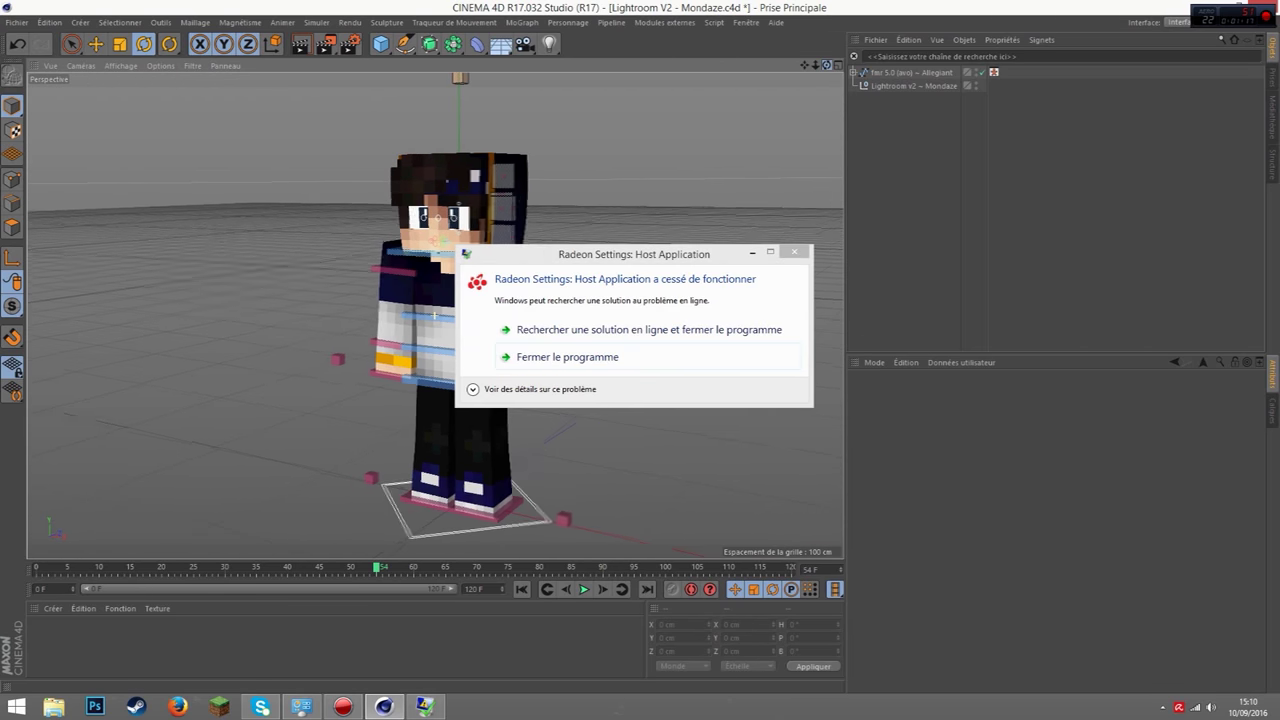
Close the Radeon Settings crash message, select the fmr 5.0 rig, and show its layers
click(796, 253)
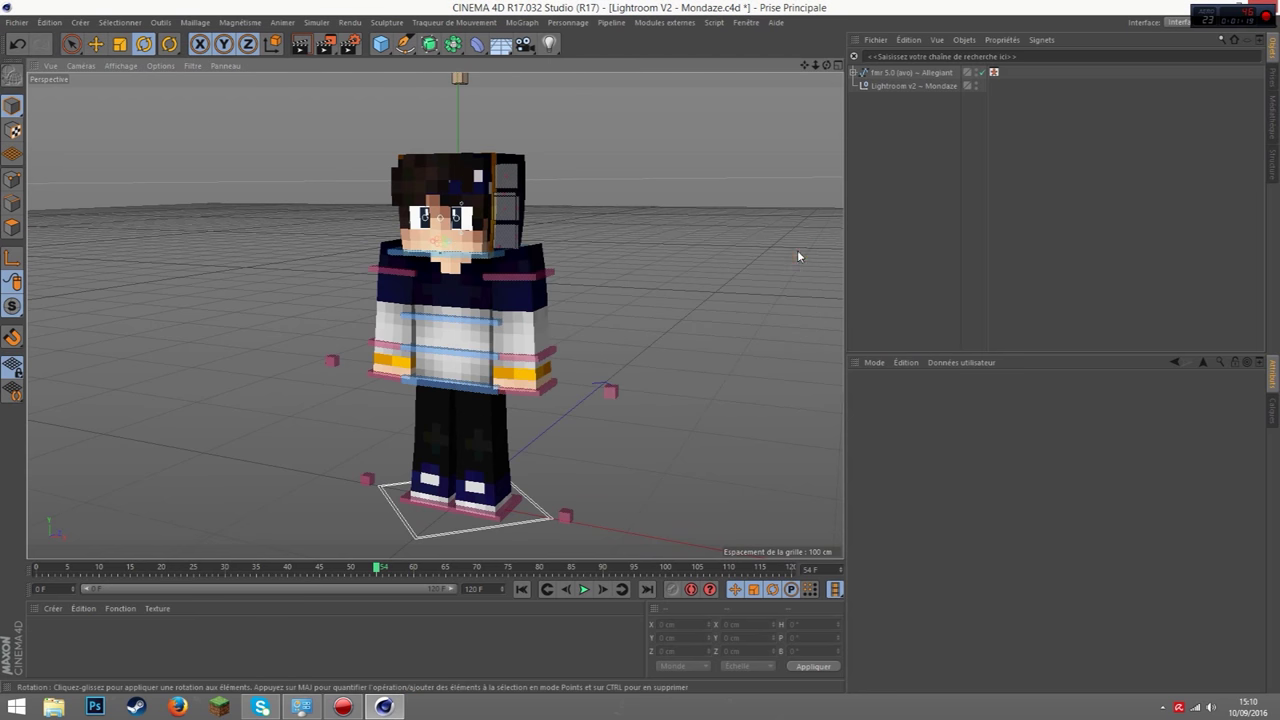
mouse_move(819, 75)
alt+mouse_down()
mouse_move(434, 316)
mouse_move(434, 296)
alt+mouse_up()
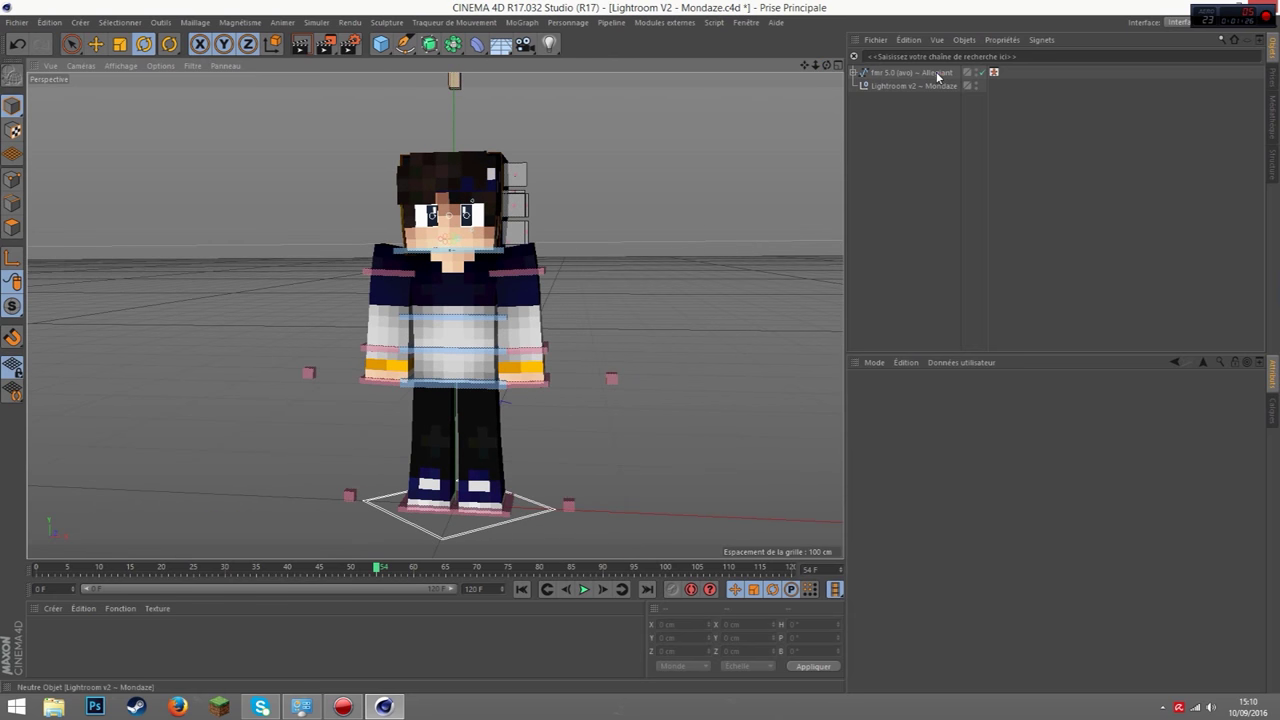
click(936, 75)
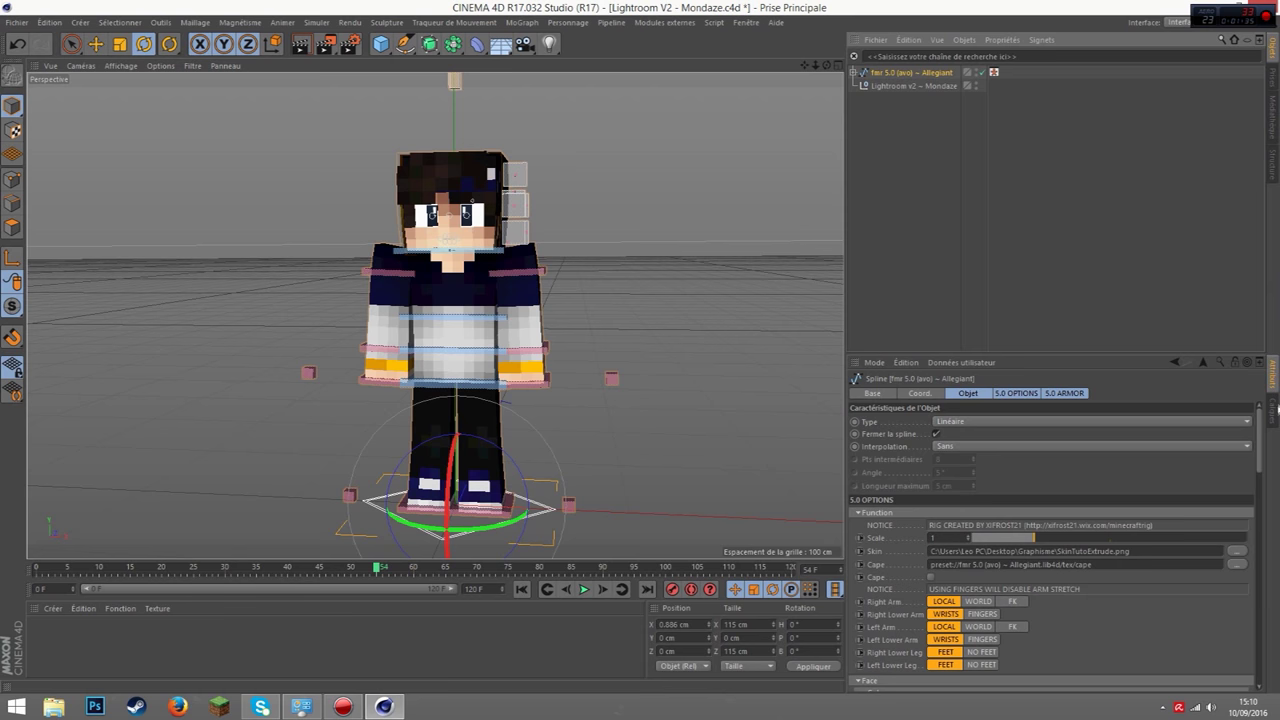
click(1274, 412)
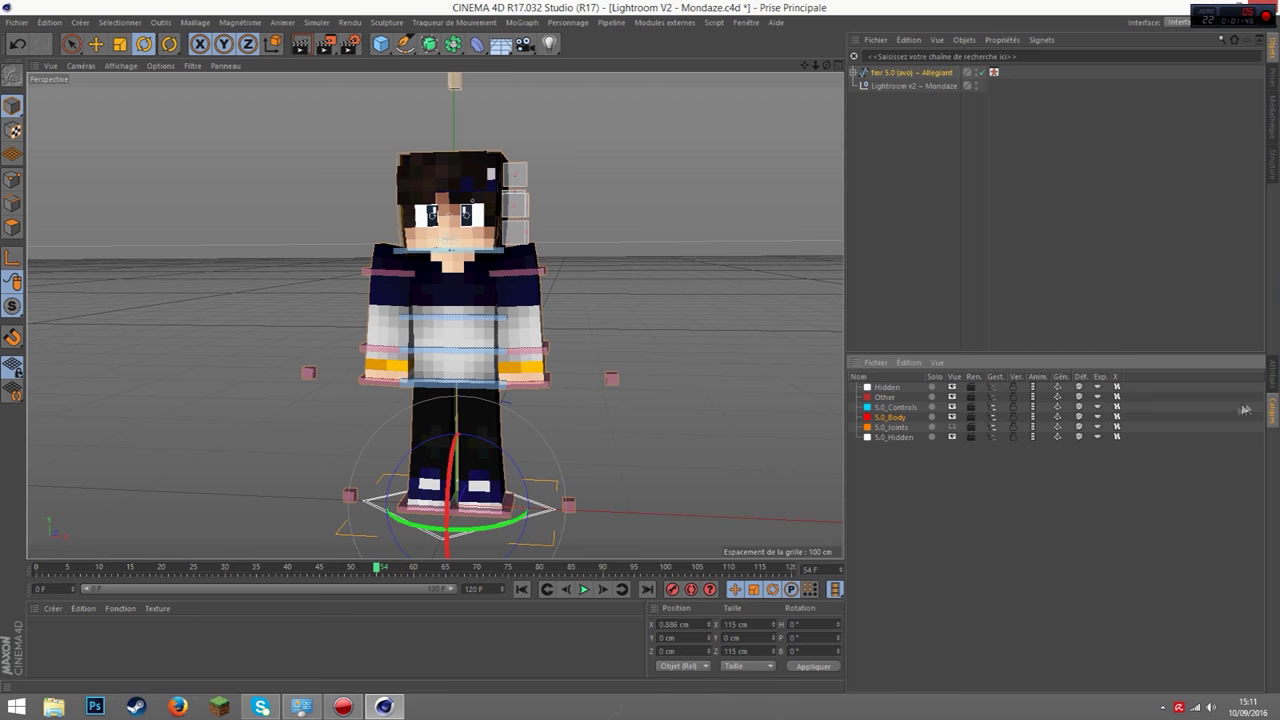
Turn the rig's Left Eye face option off
click(1275, 375)
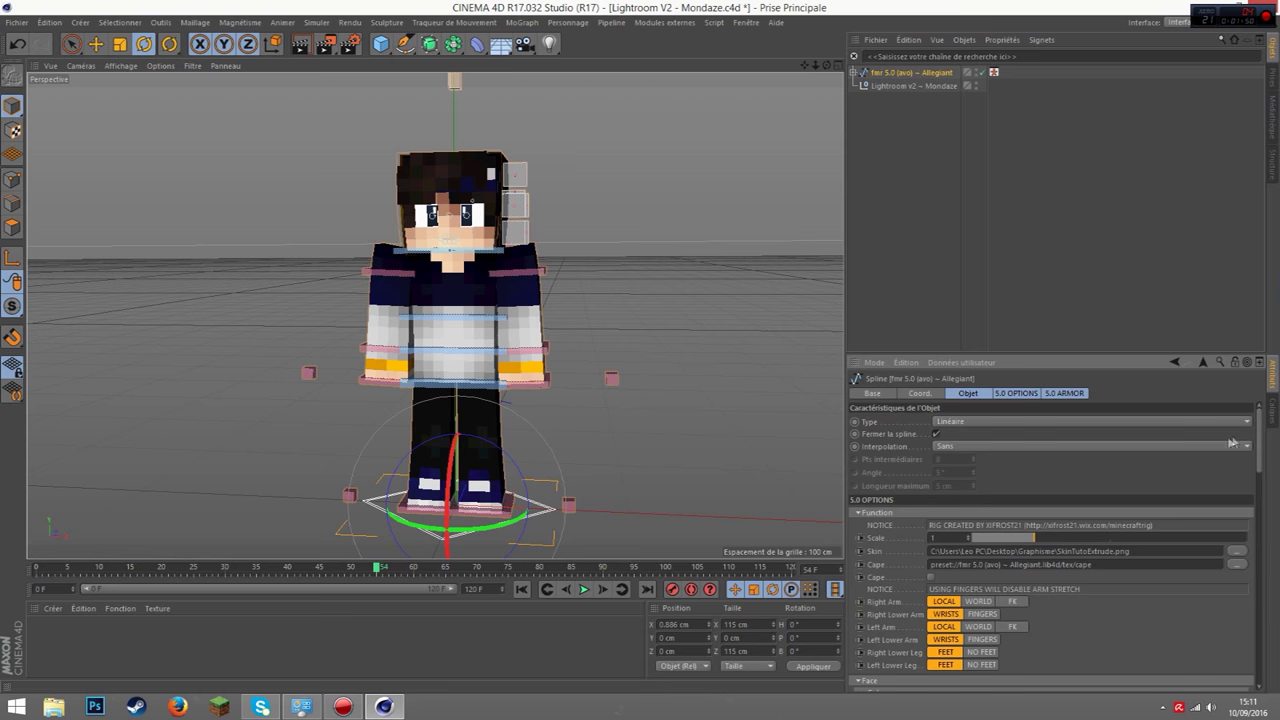
scroll(1264, 428, down, 3)
scroll(1263, 434, down, 5)
scroll(1260, 440, down, 5)
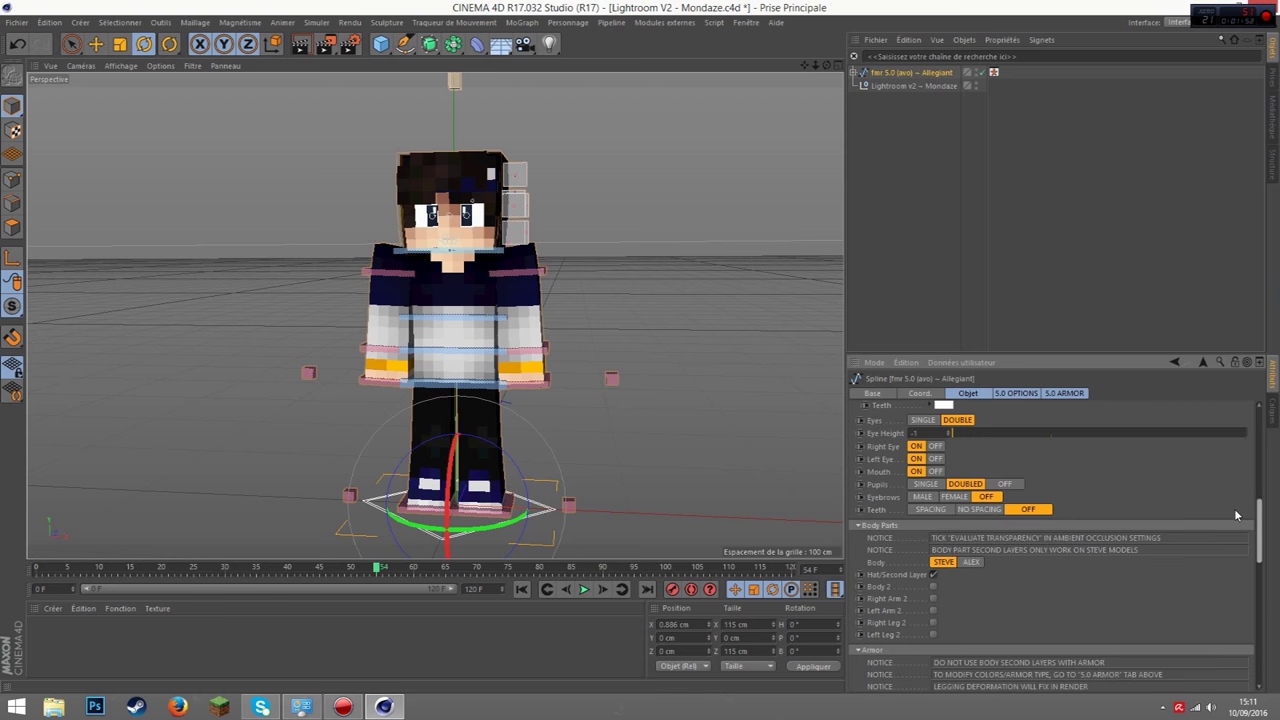
click(937, 458)
Deselect the rig and bring the view back to a straight front angle
click(697, 315)
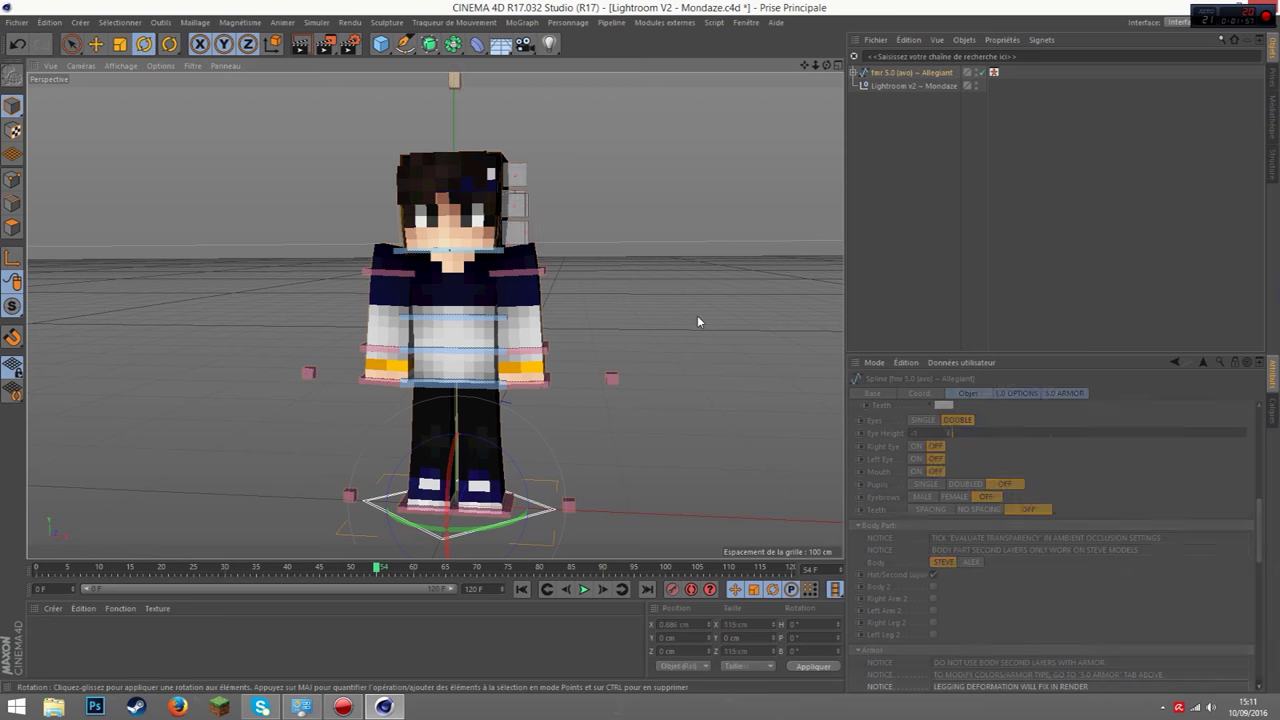
drag(803, 64, 760, 100)
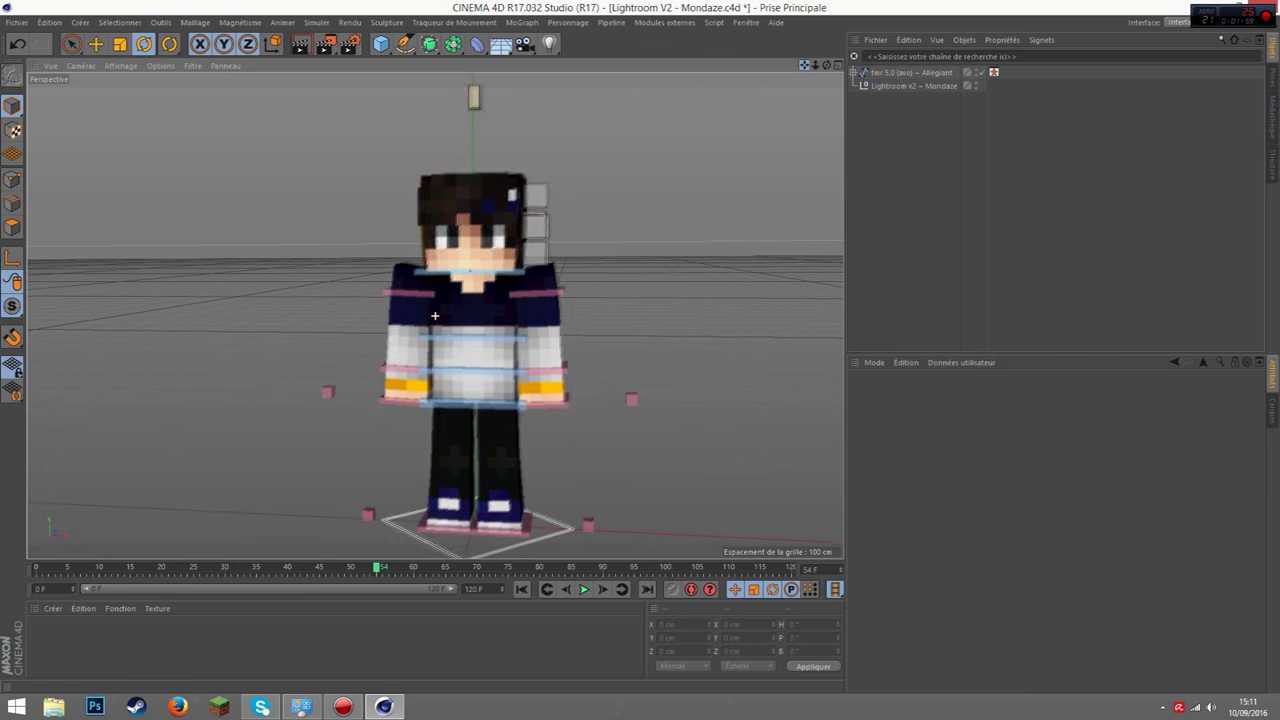
alt+drag(434, 316, 470, 316)
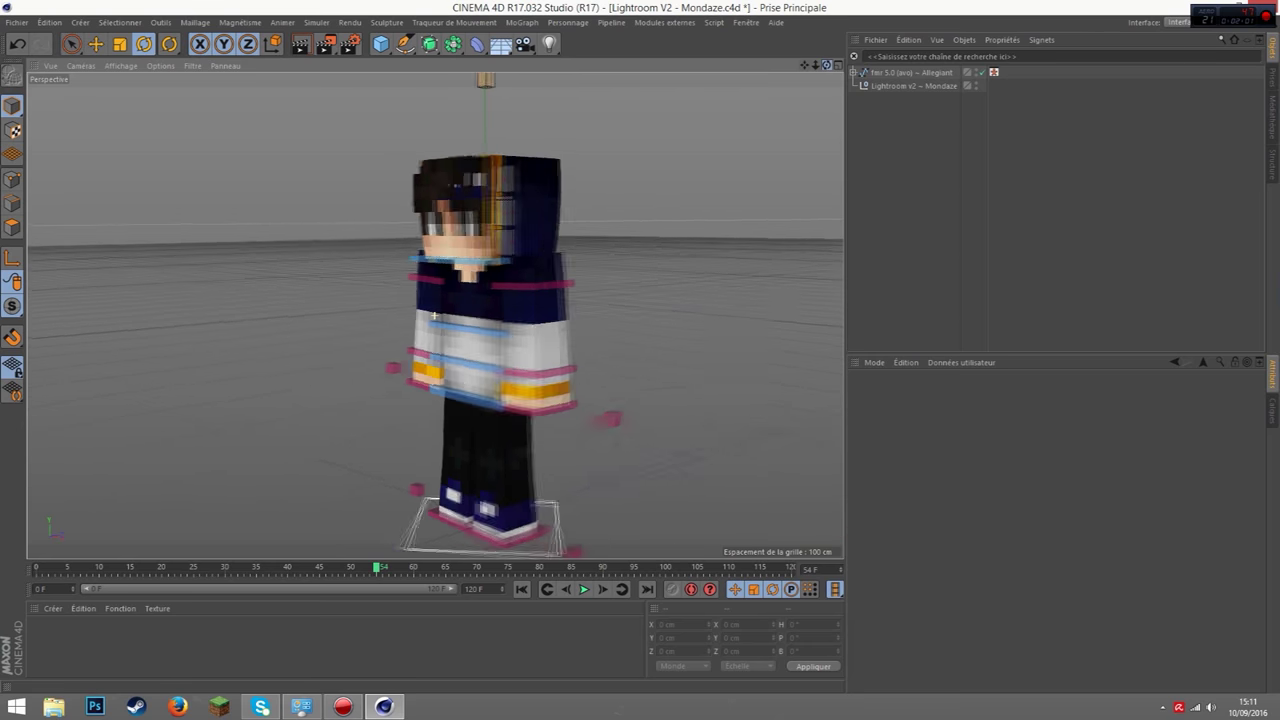
drag(826, 64, 822, 67)
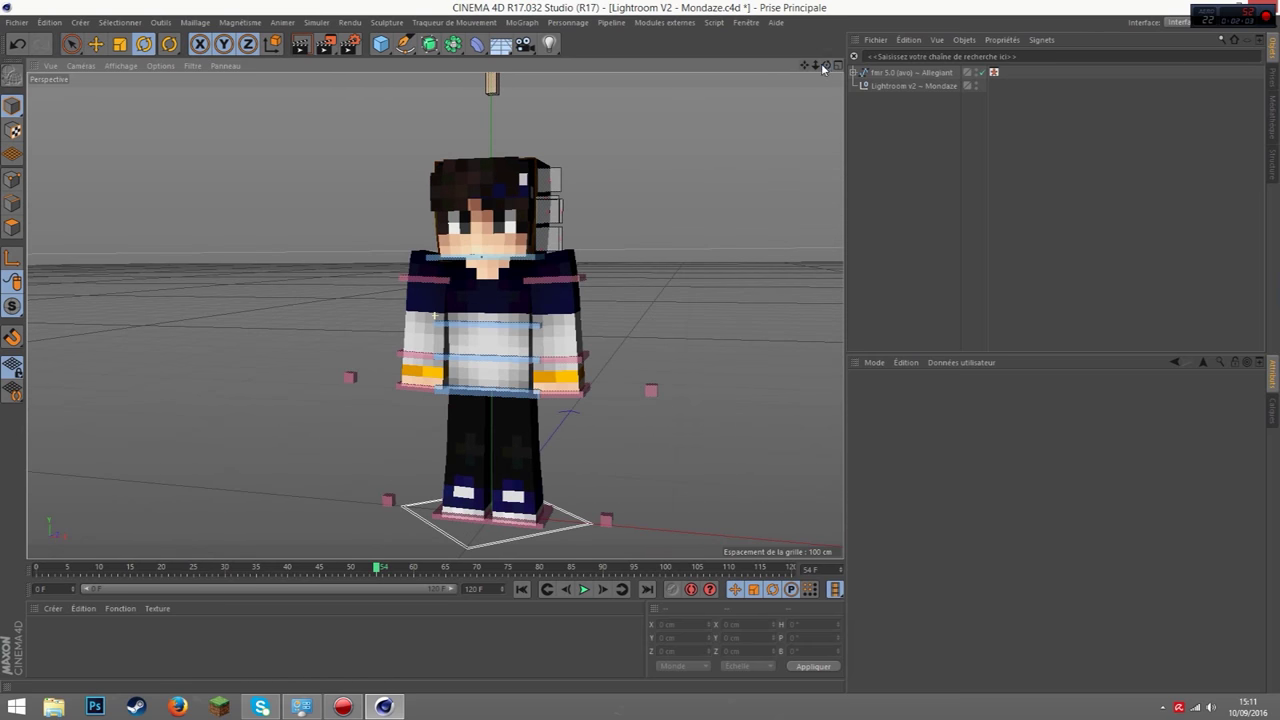
click(893, 74)
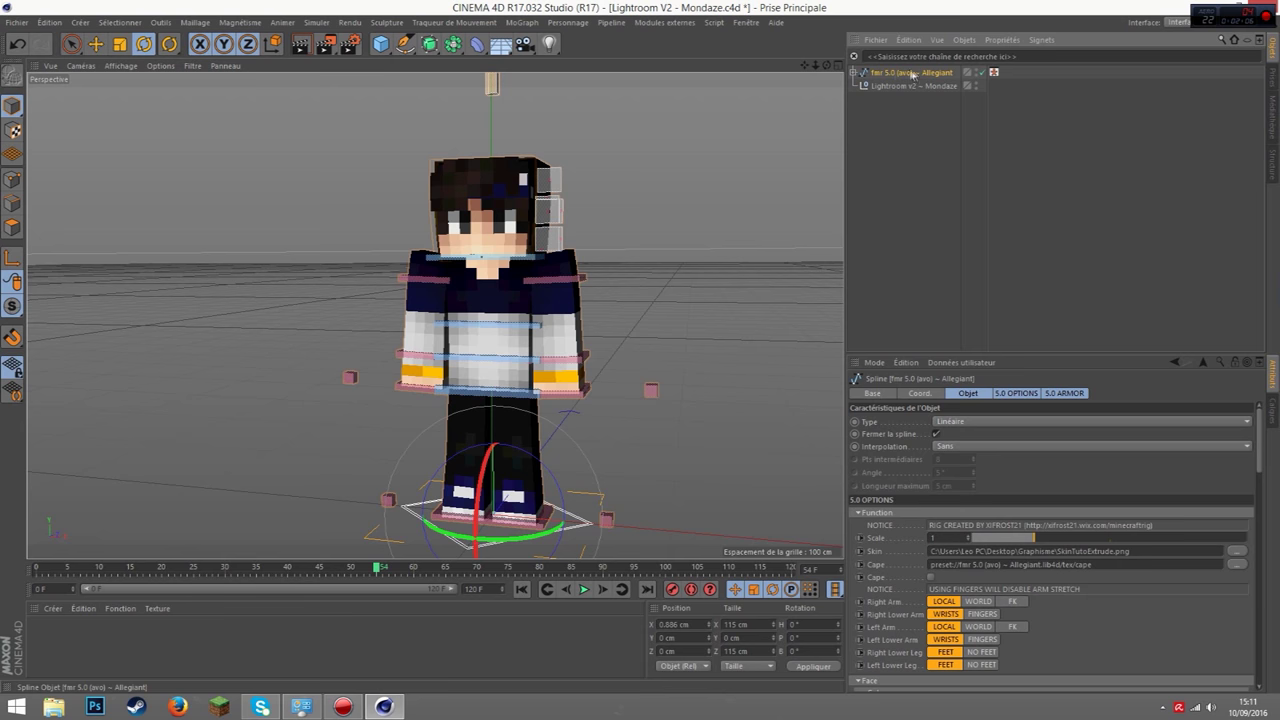
click(854, 73)
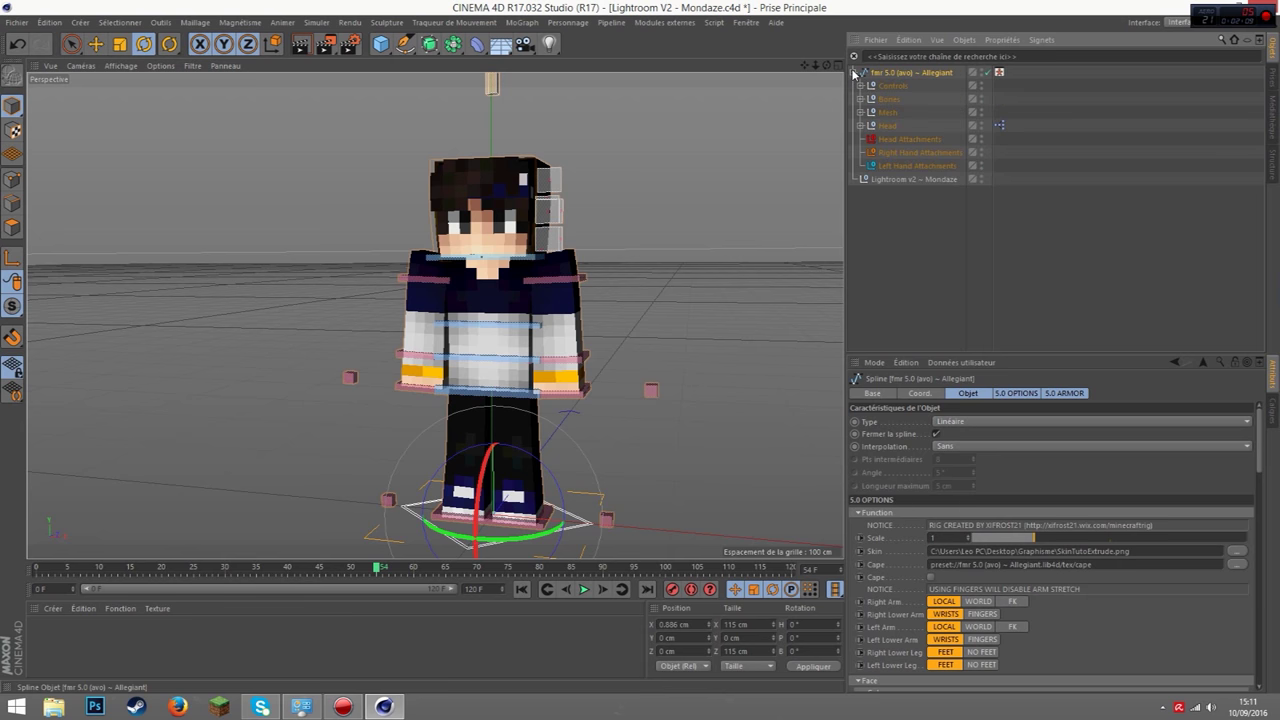
click(860, 126)
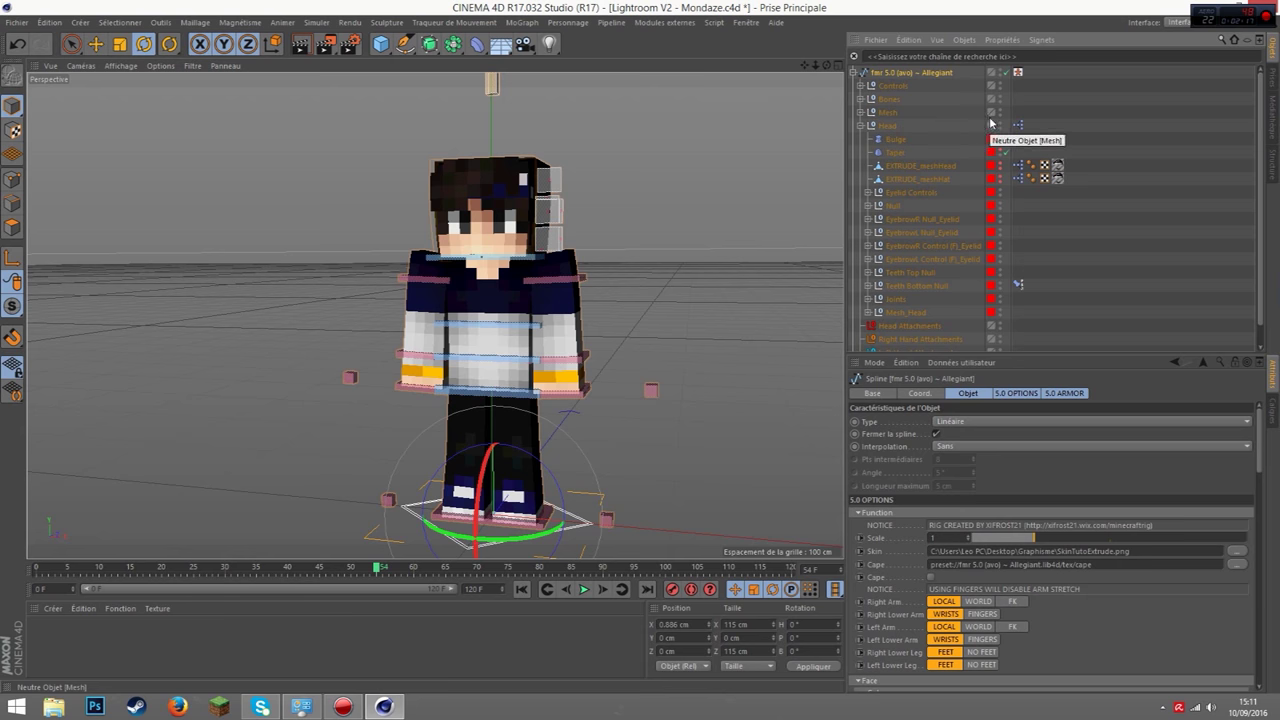
click(922, 178)
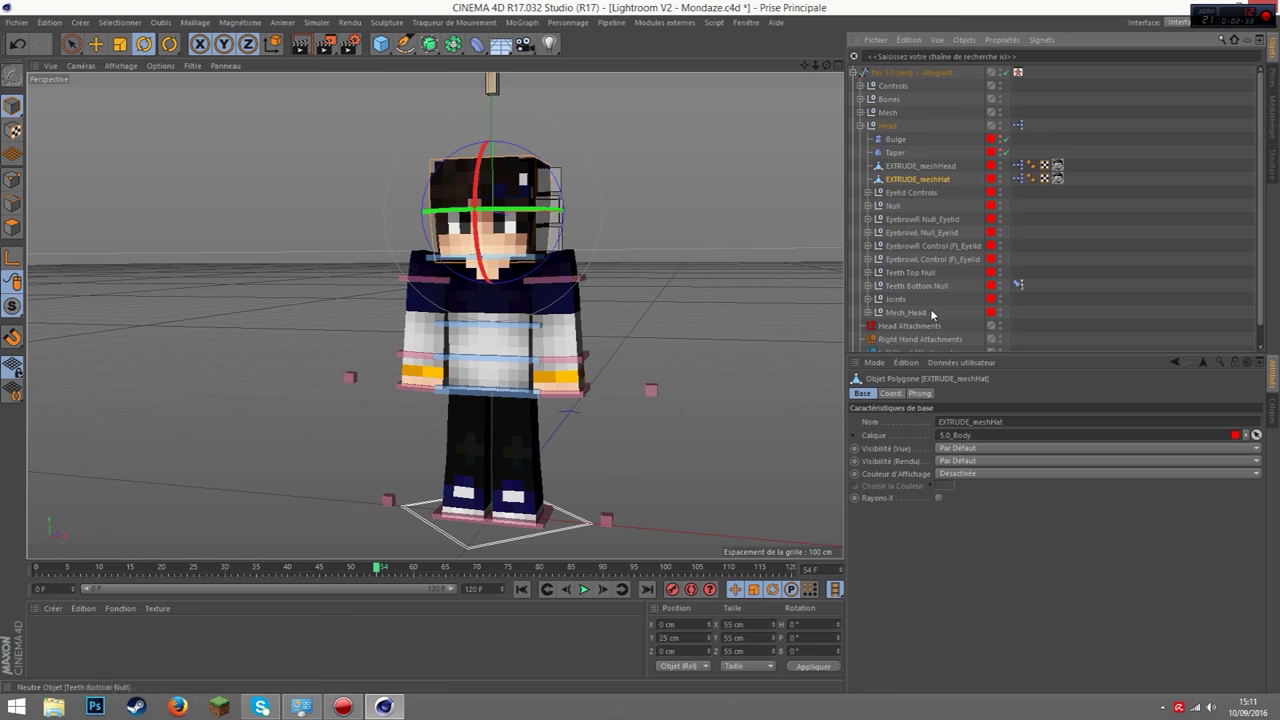
click(745, 238)
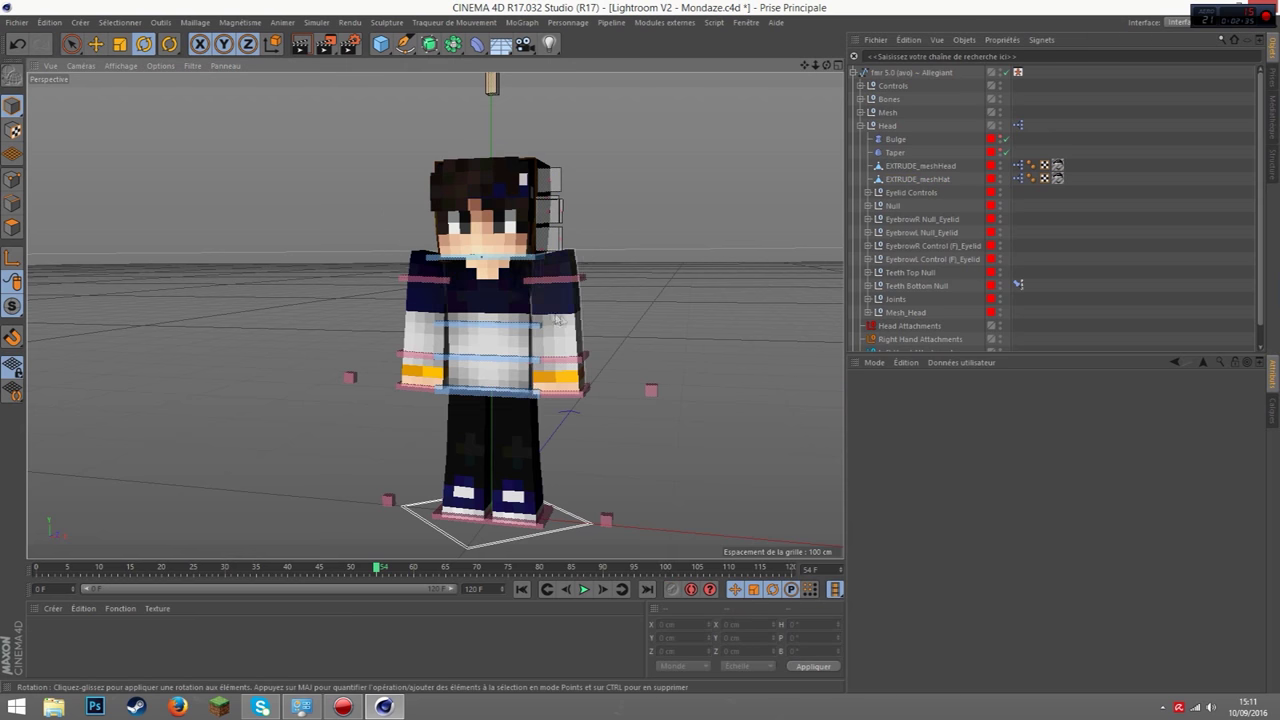
drag(828, 67, 435, 315)
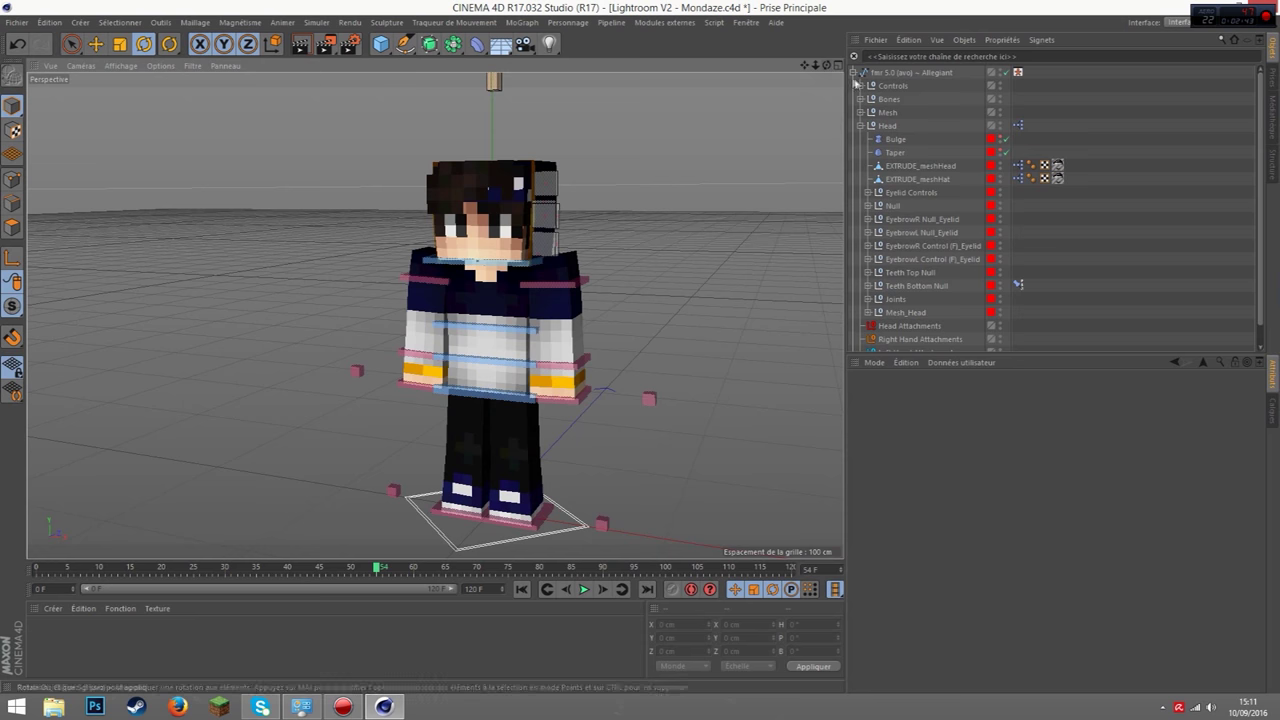
click(858, 73)
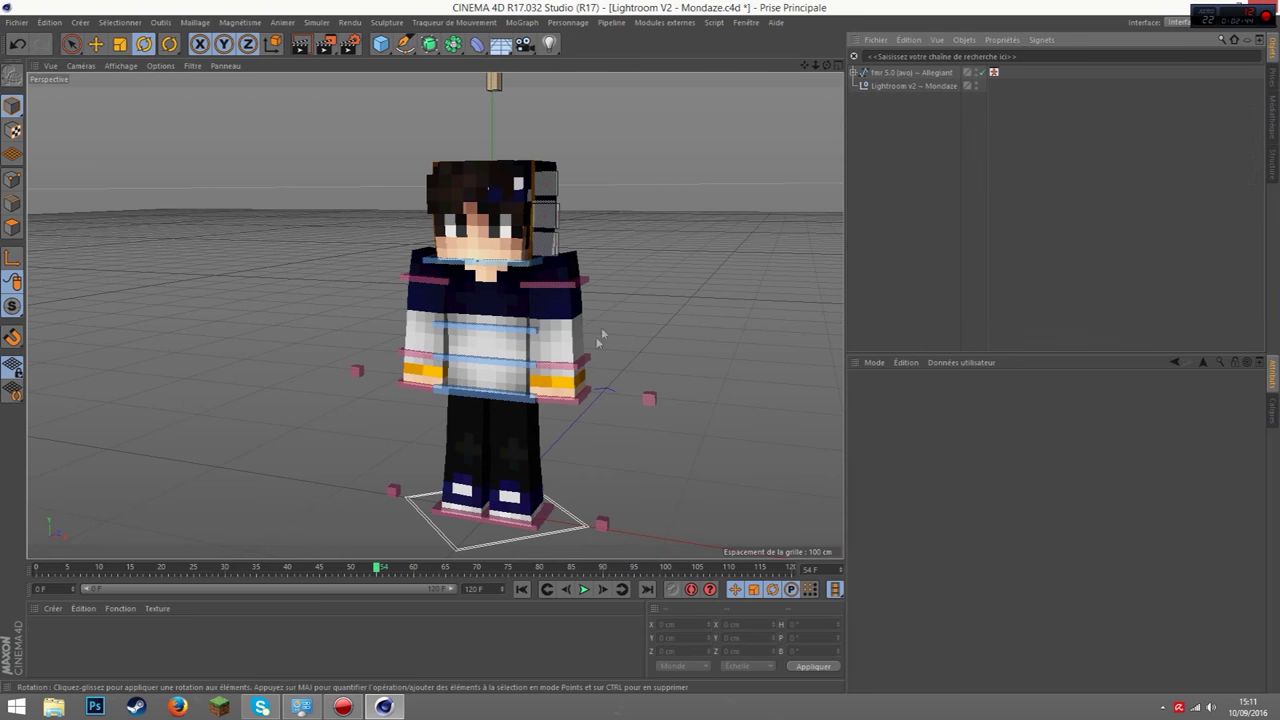
Pull controlArmL out to the right and controlArmR out to the left
click(564, 396)
click(94, 46)
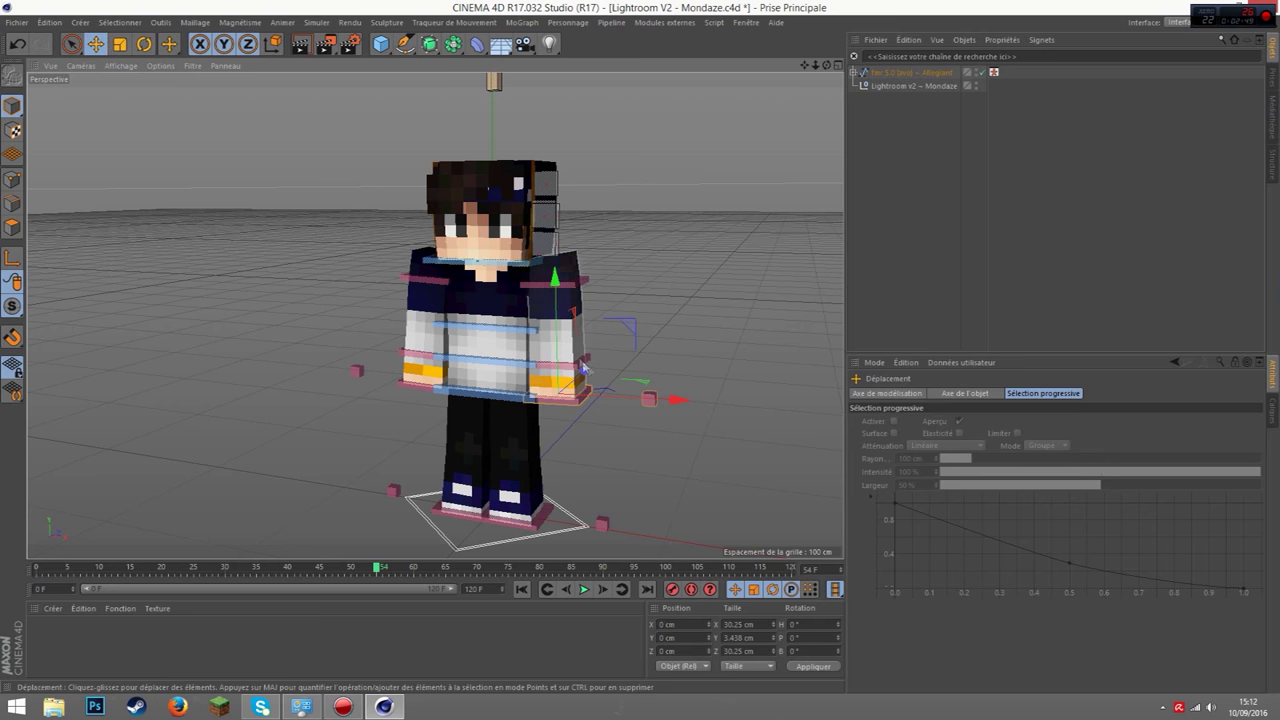
mouse_move(612, 399)
mouse_down()
mouse_move(678, 398)
mouse_move(662, 392)
mouse_up()
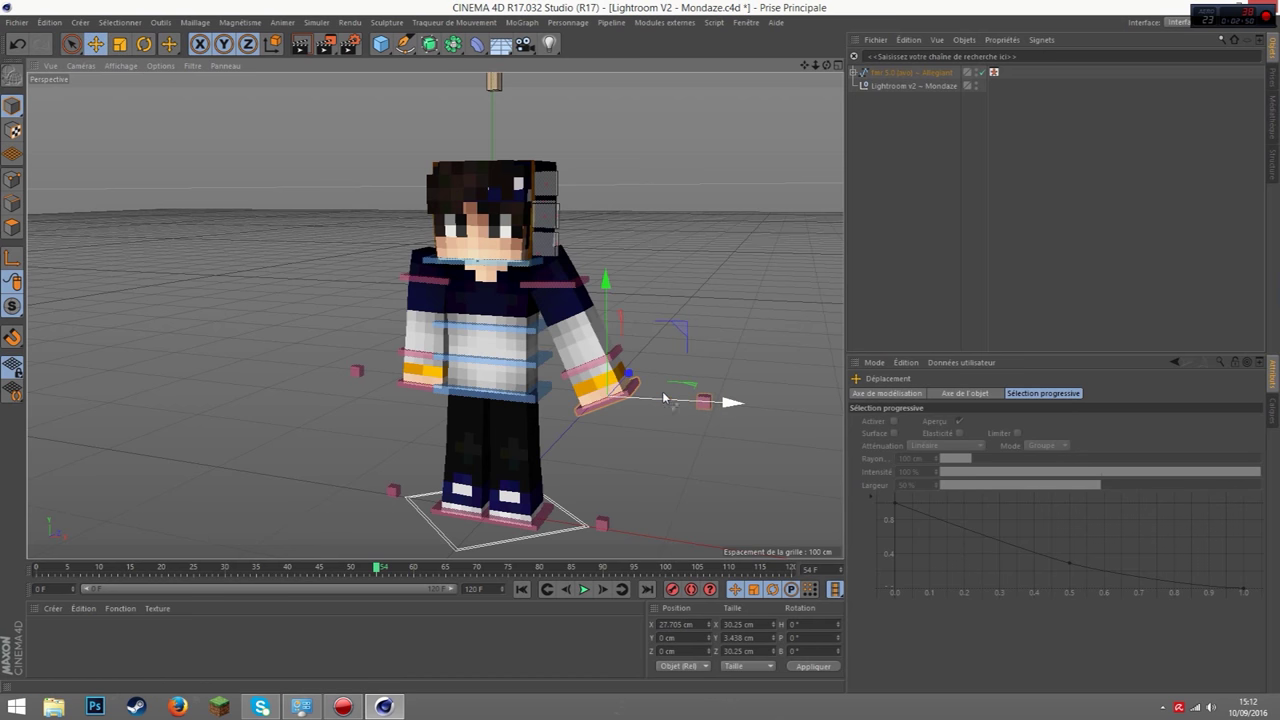
key(ctrl+z)
click(578, 289)
drag(590, 289, 718, 305)
click(436, 288)
drag(436, 288, 354, 290)
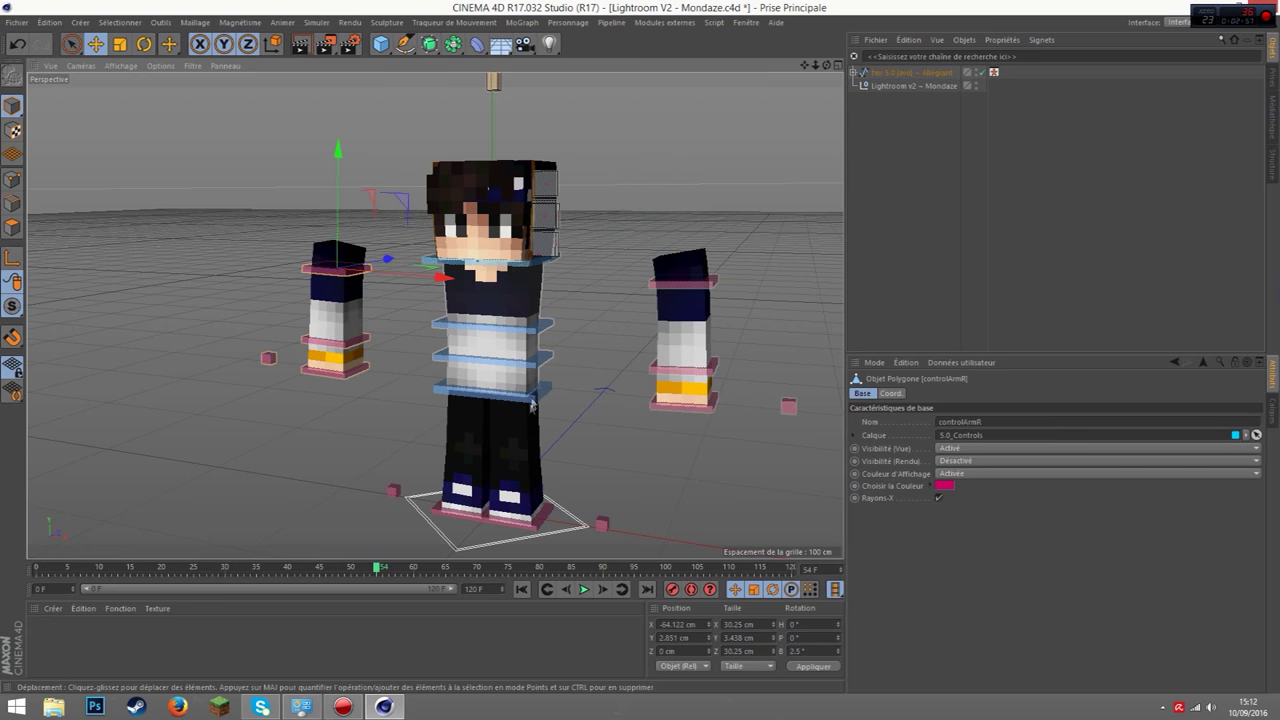
Spread goalLegR left and goalLegL right, then clear the selection
click(465, 512)
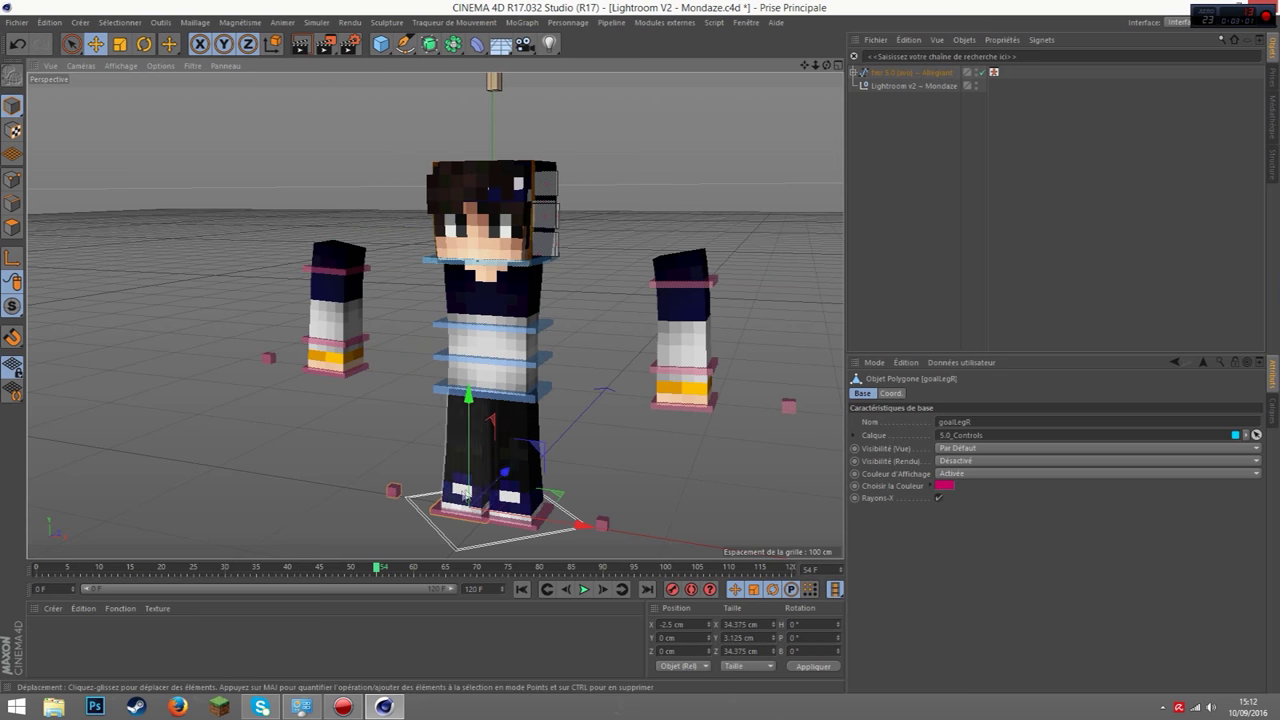
drag(465, 493, 435, 496)
drag(505, 530, 583, 531)
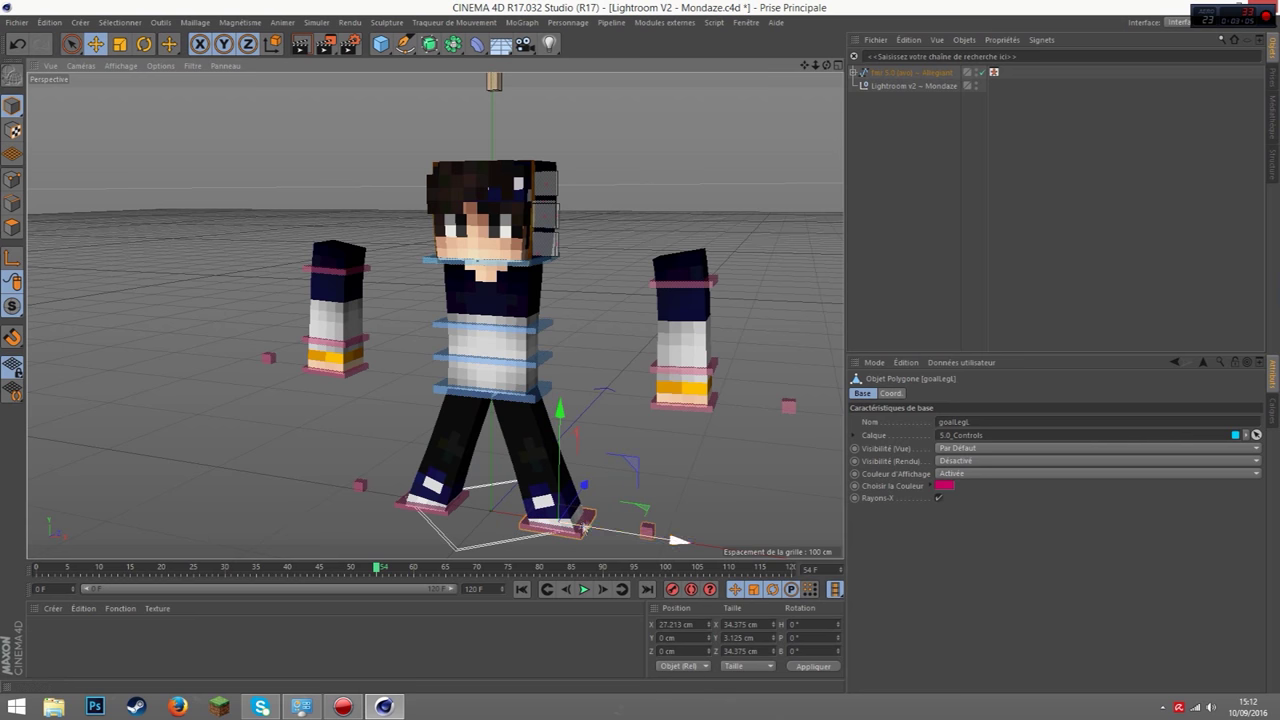
click(678, 540)
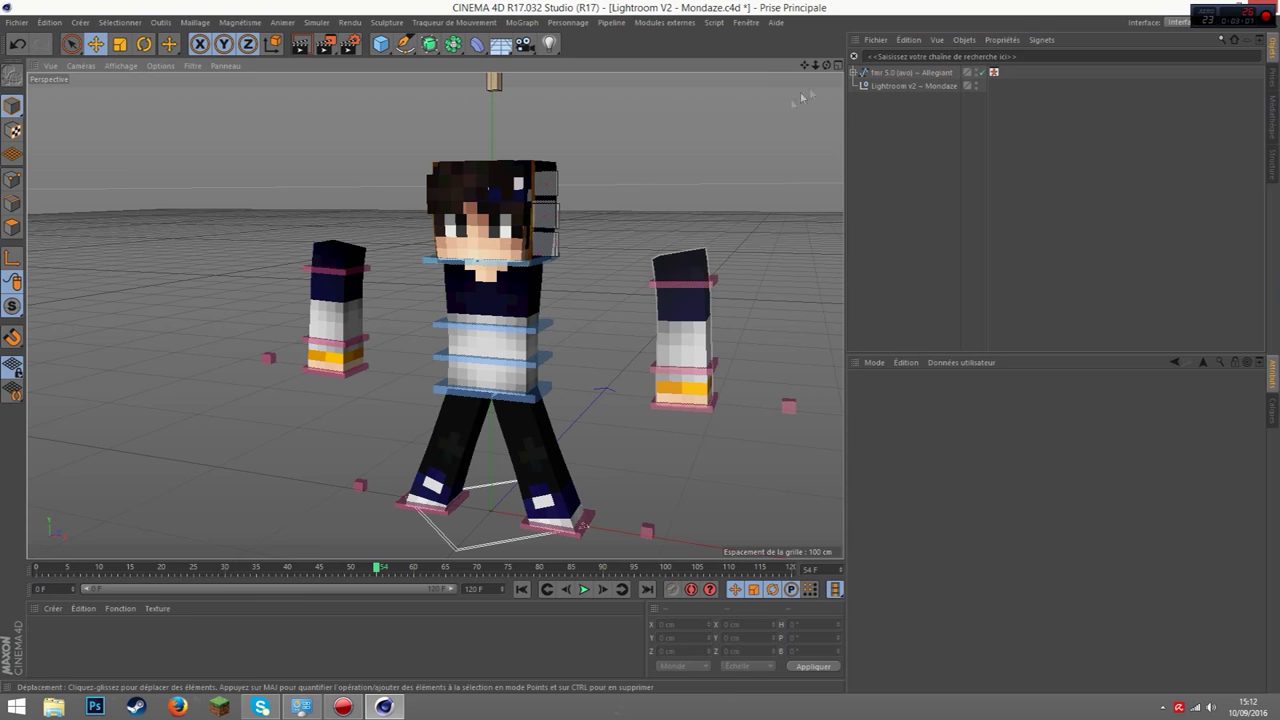
scroll(650, 250, up, 5)
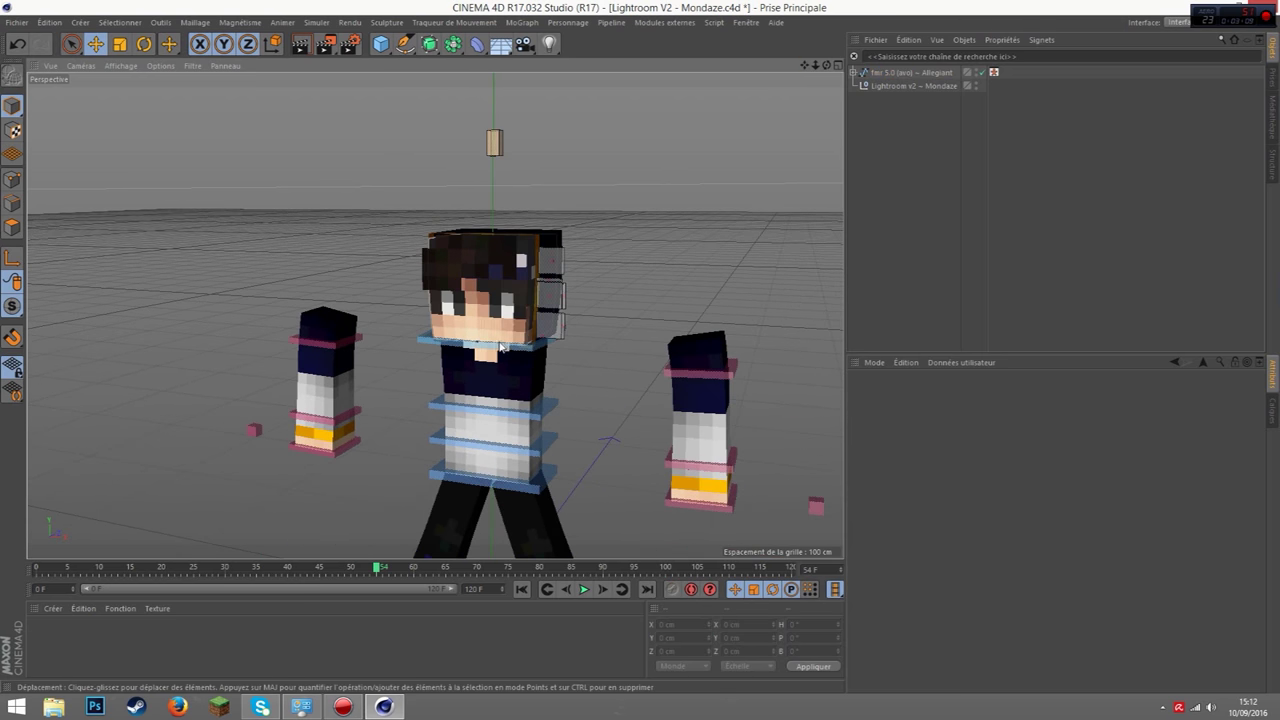
Raise the head with the controlNeck controller above the body
click(502, 345)
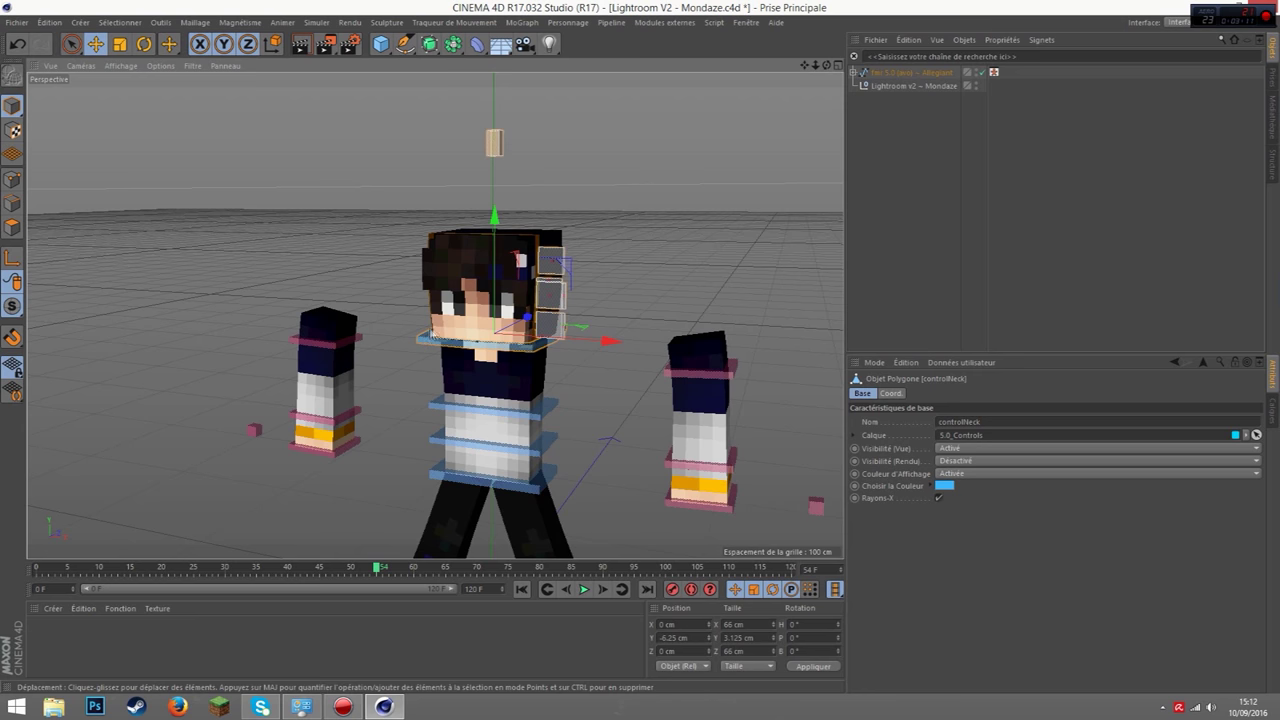
drag(502, 290, 491, 212)
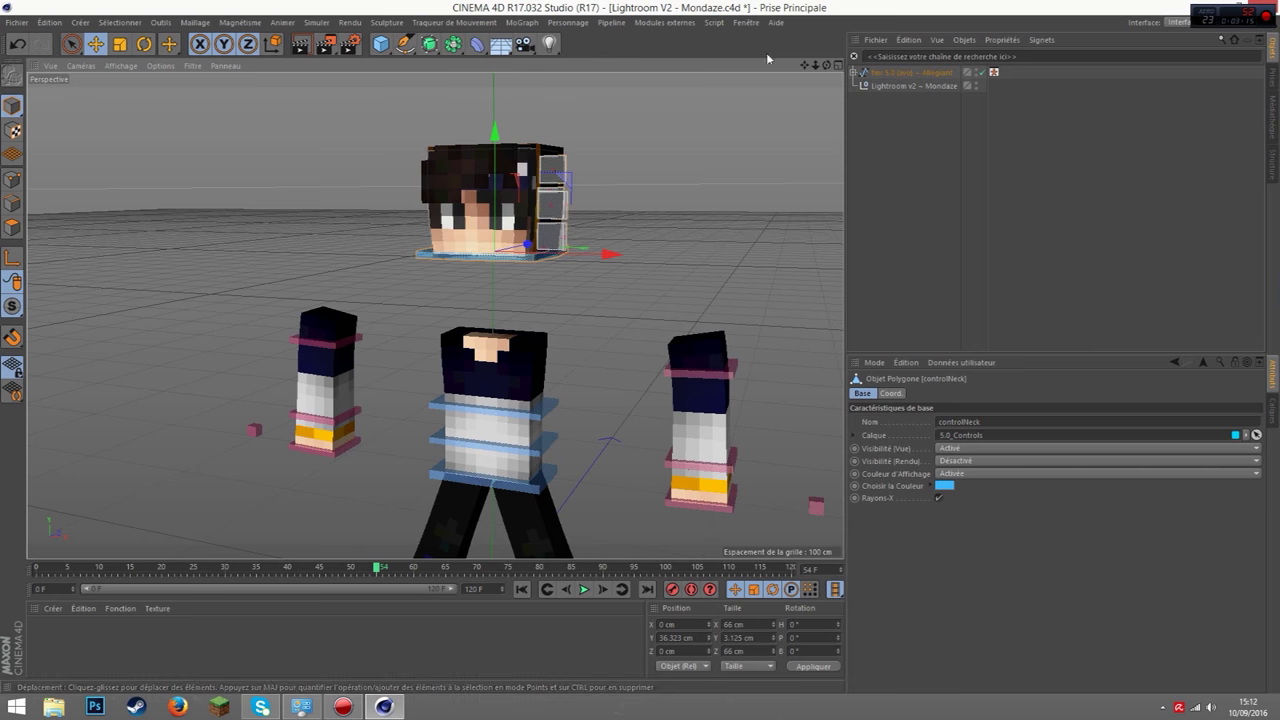
drag(804, 65, 826, 74)
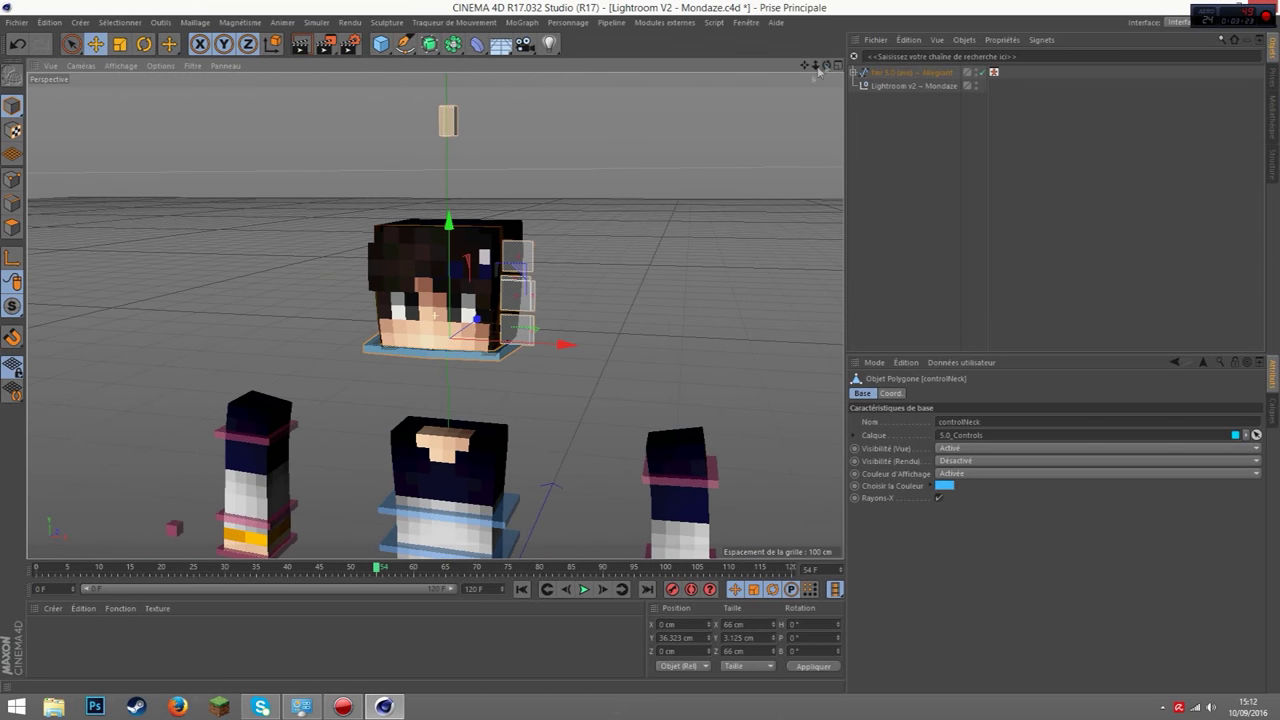
Move EXTRUDE_meshHat off to the left and slide meshHat to the right
click(374, 282)
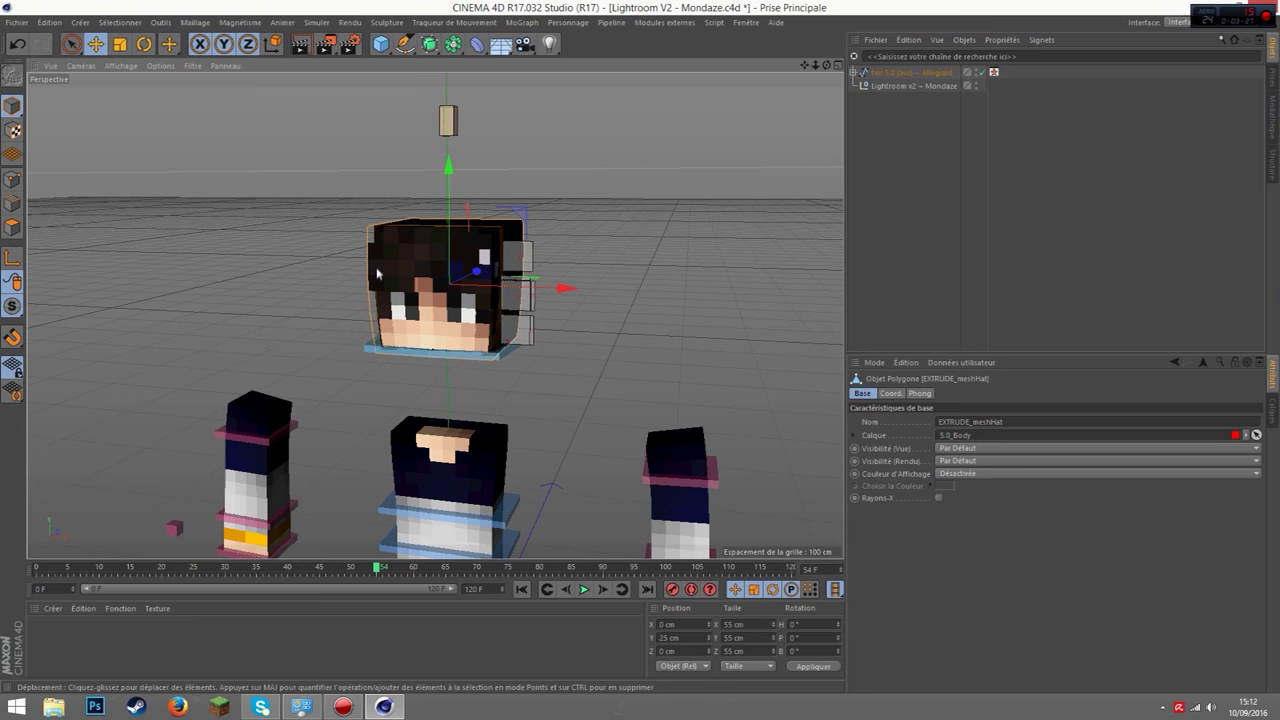
drag(473, 291, 292, 284)
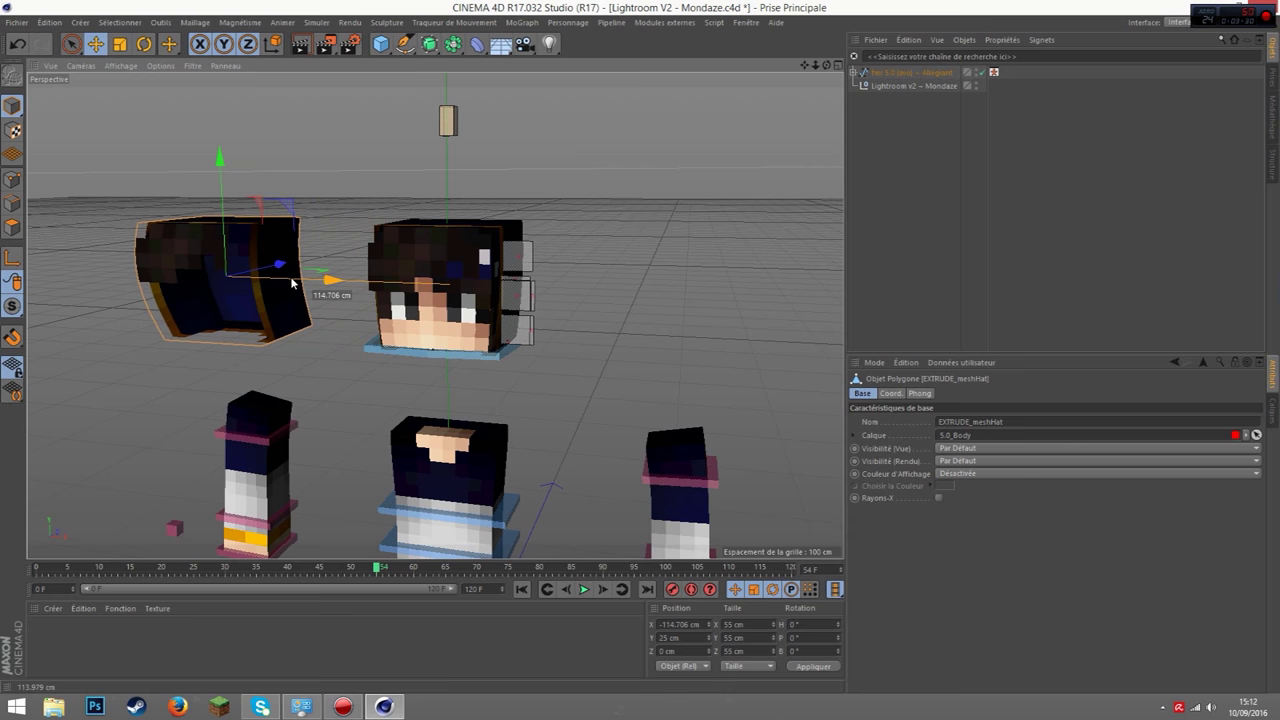
click(381, 267)
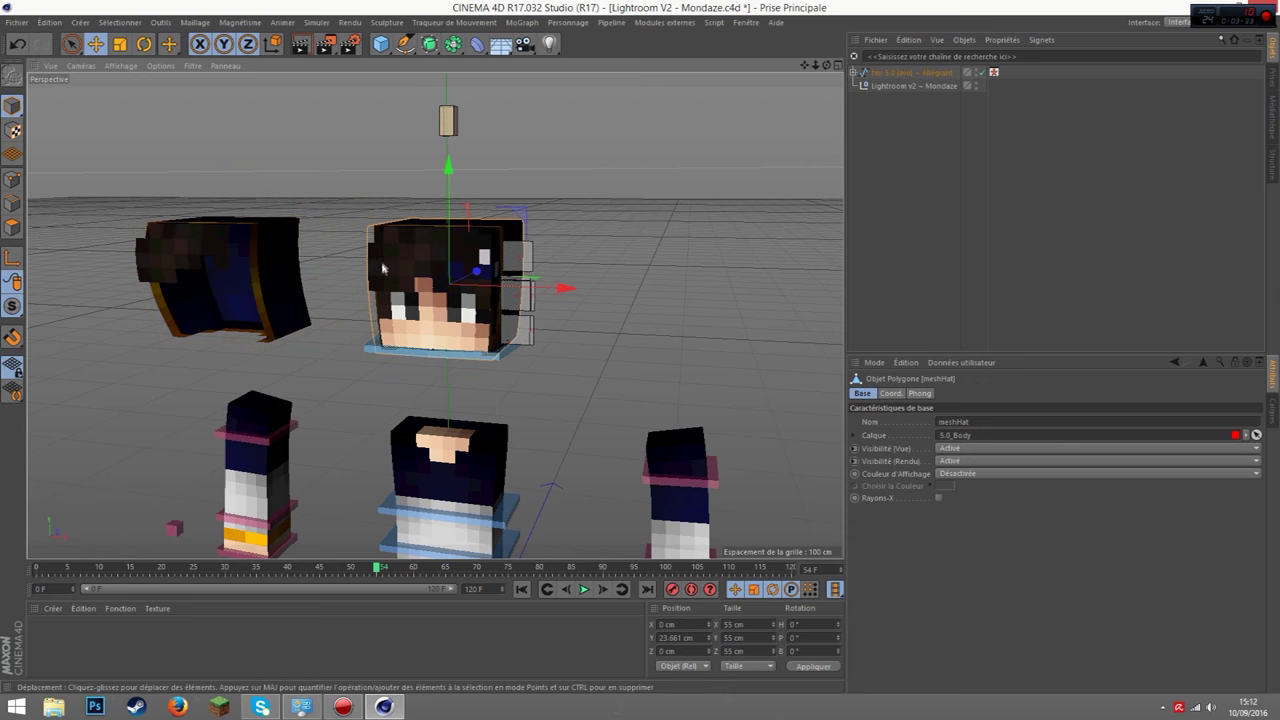
drag(485, 270, 736, 213)
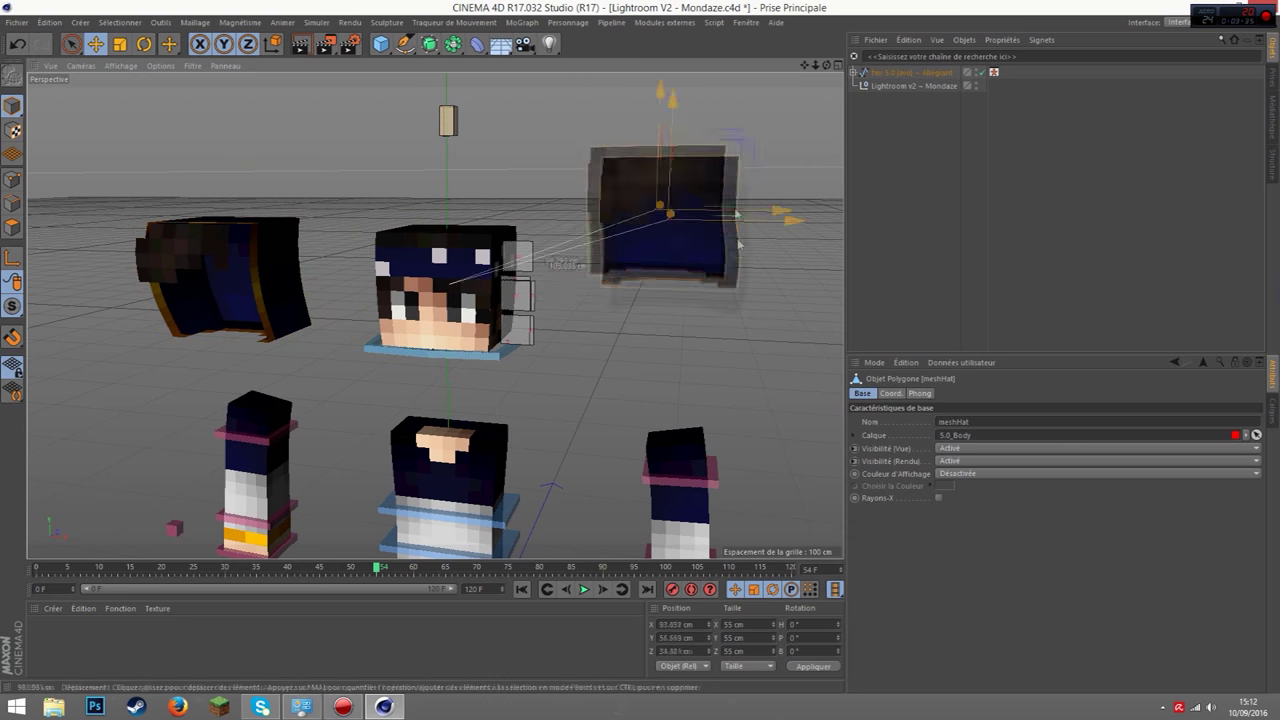
key(ctrl+z)
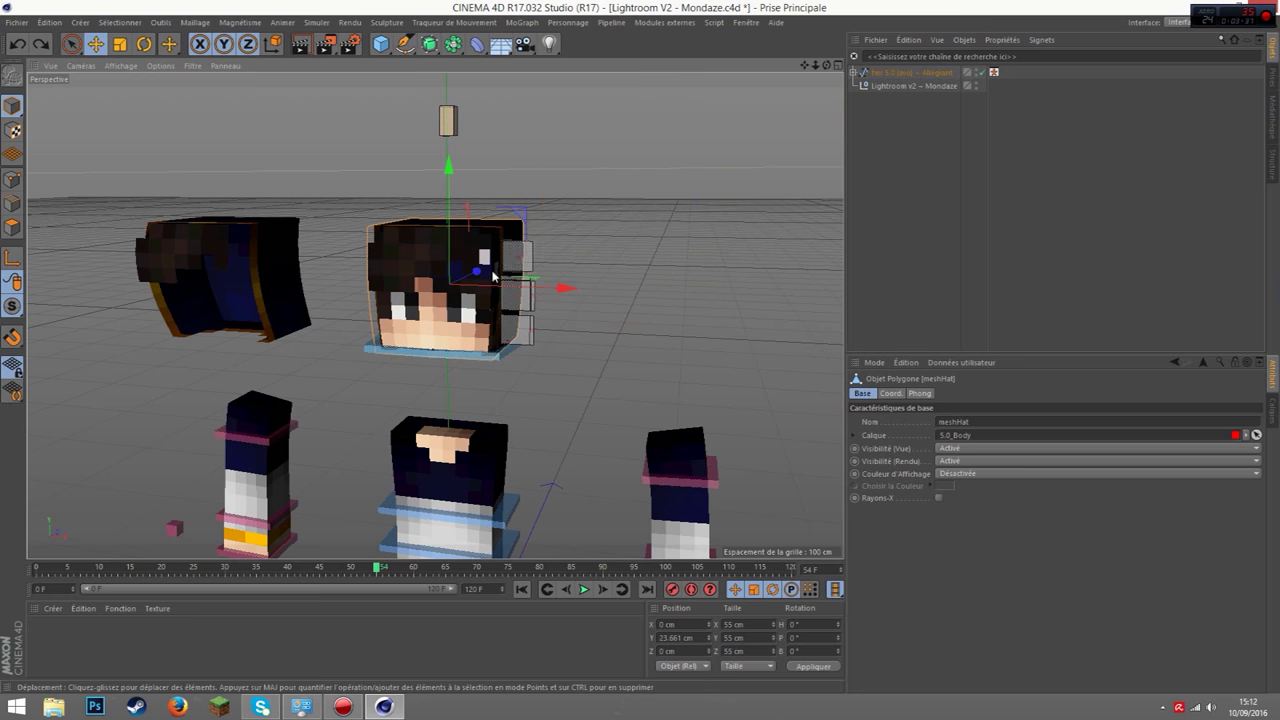
drag(497, 290, 805, 290)
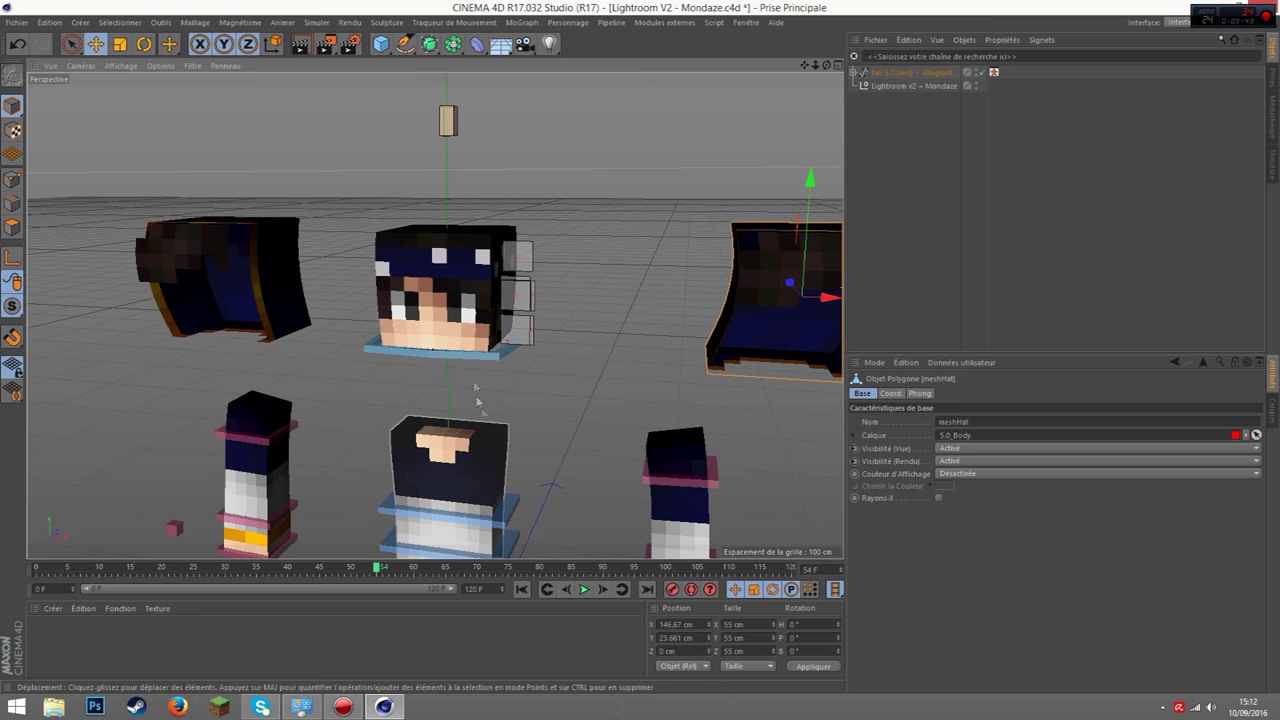
Lift EXTRUDE_meshHead well above the character, undoing the accidental eye move
click(455, 265)
drag(455, 265, 434, 110)
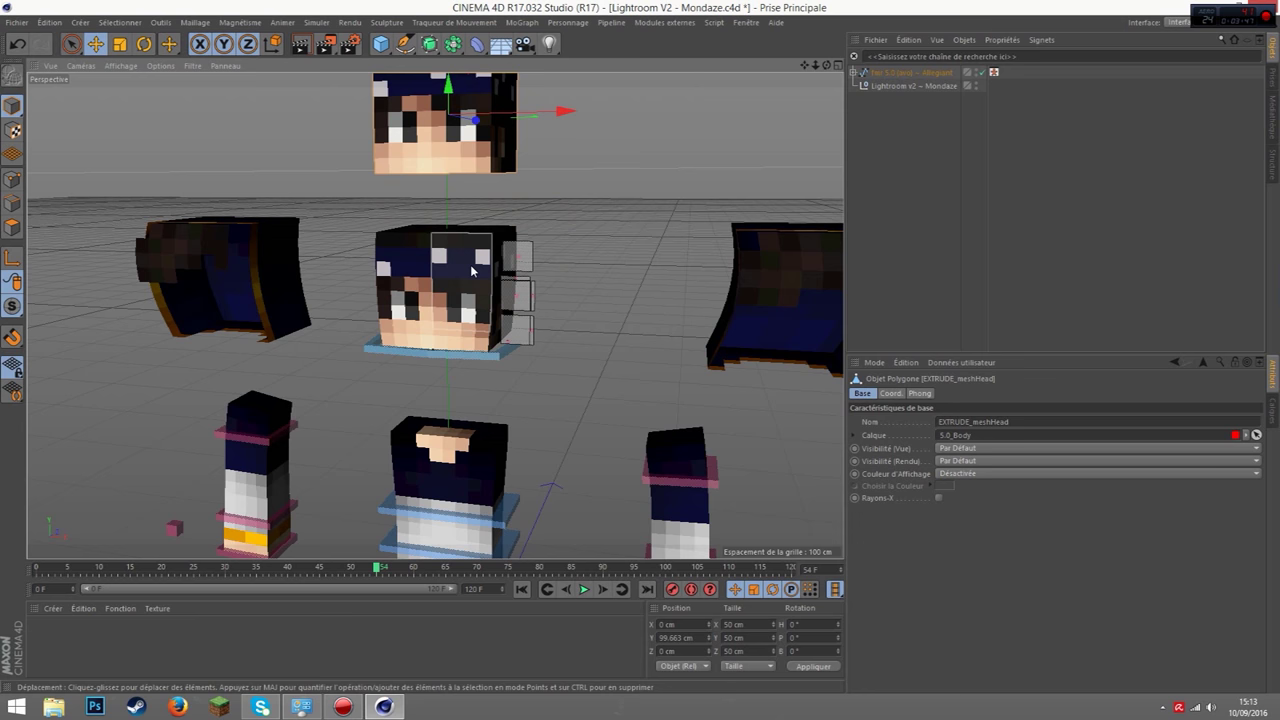
drag(472, 270, 580, 312)
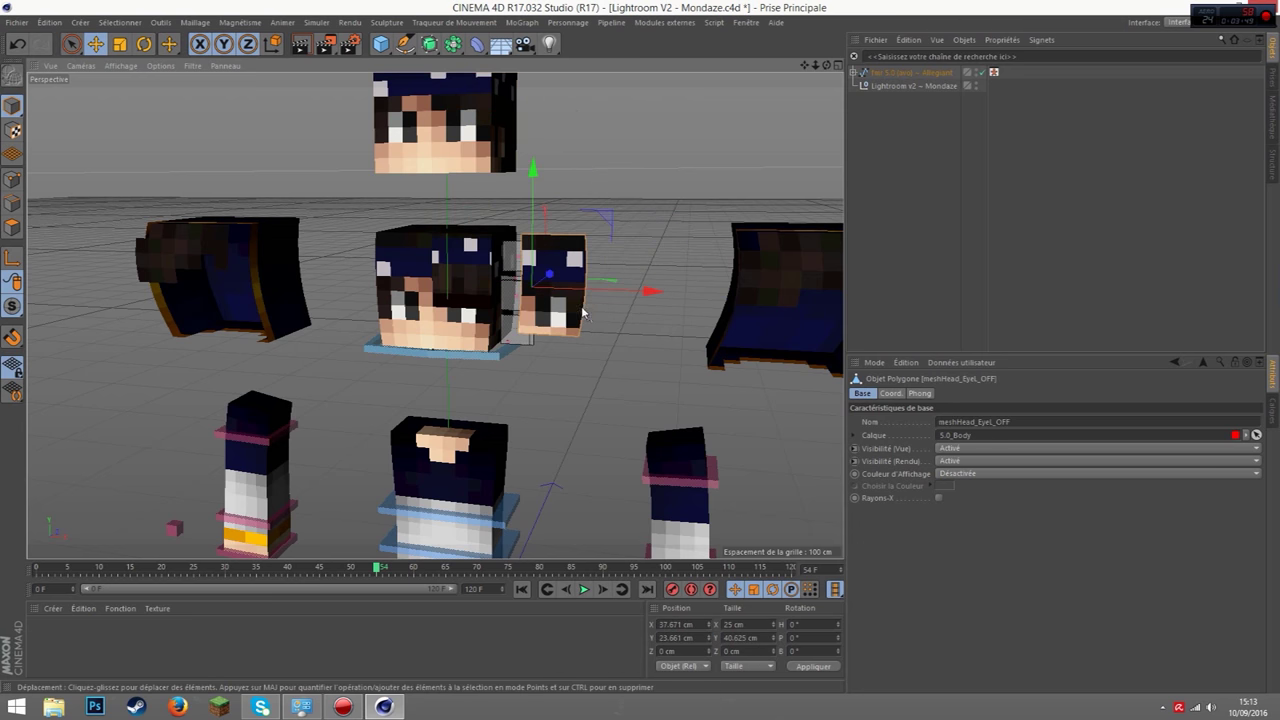
key(ctrl+z)
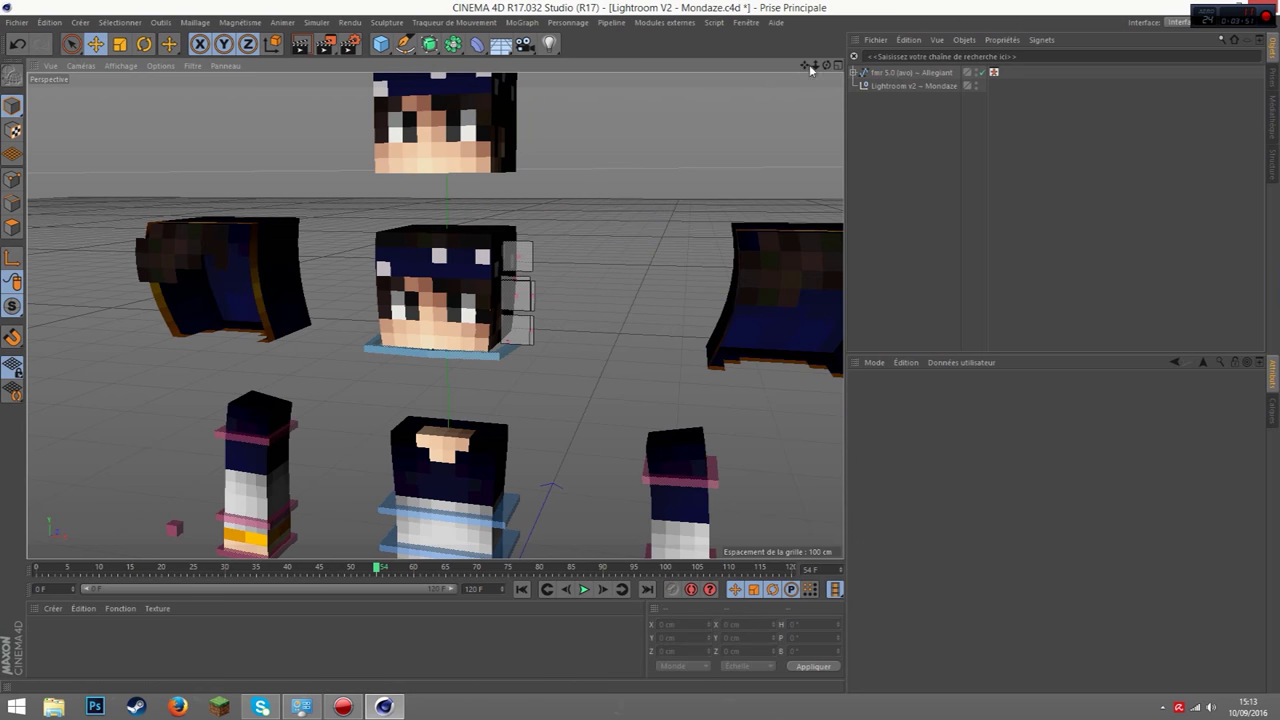
mouse_move(815, 65)
mouse_down()
mouse_move(608, 335)
mouse_move(642, 133)
mouse_up()
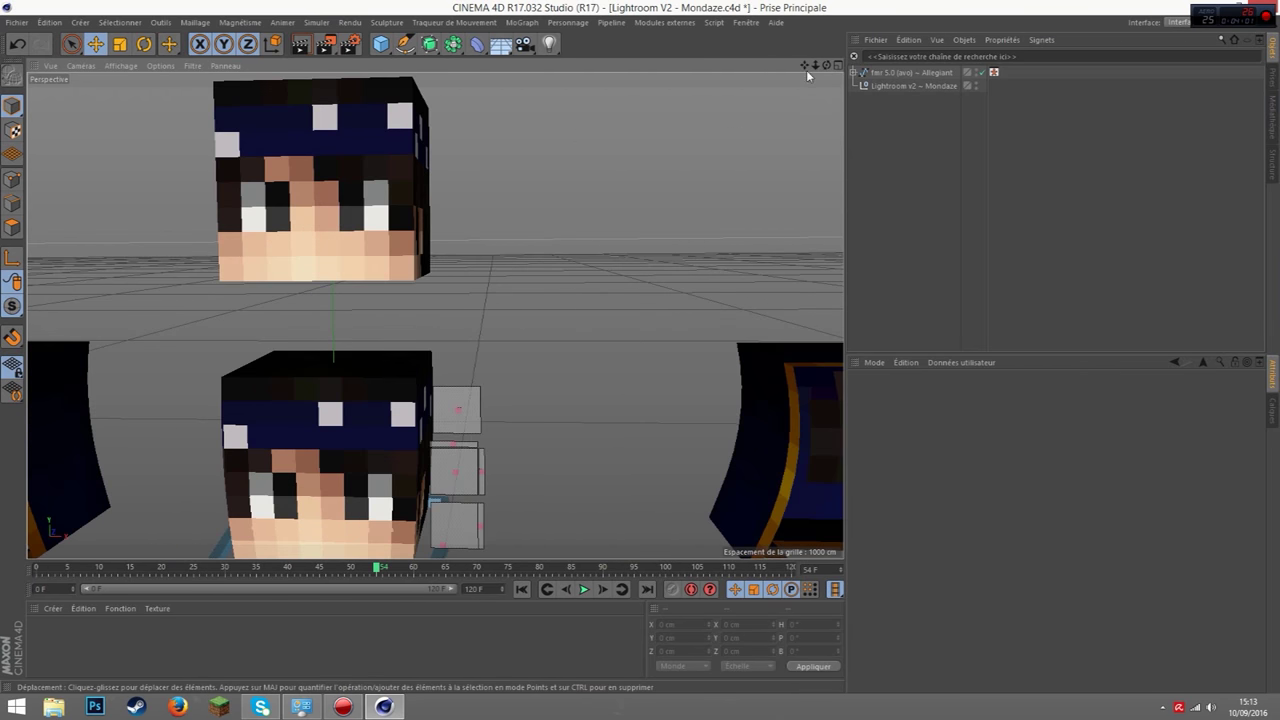
Select the raised EXTRUDE_meshHead and set the Live Selection brush radius to 4
drag(808, 78, 480, 211)
click(480, 211)
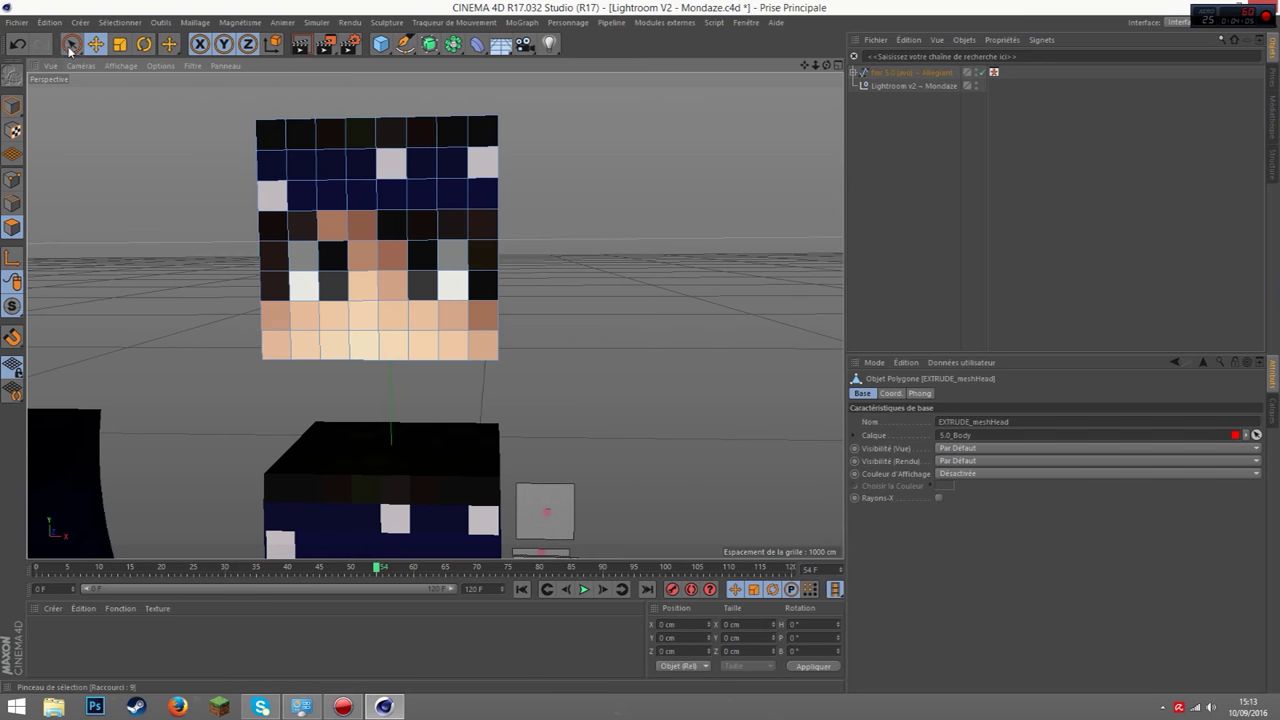
drag(70, 47, 120, 57)
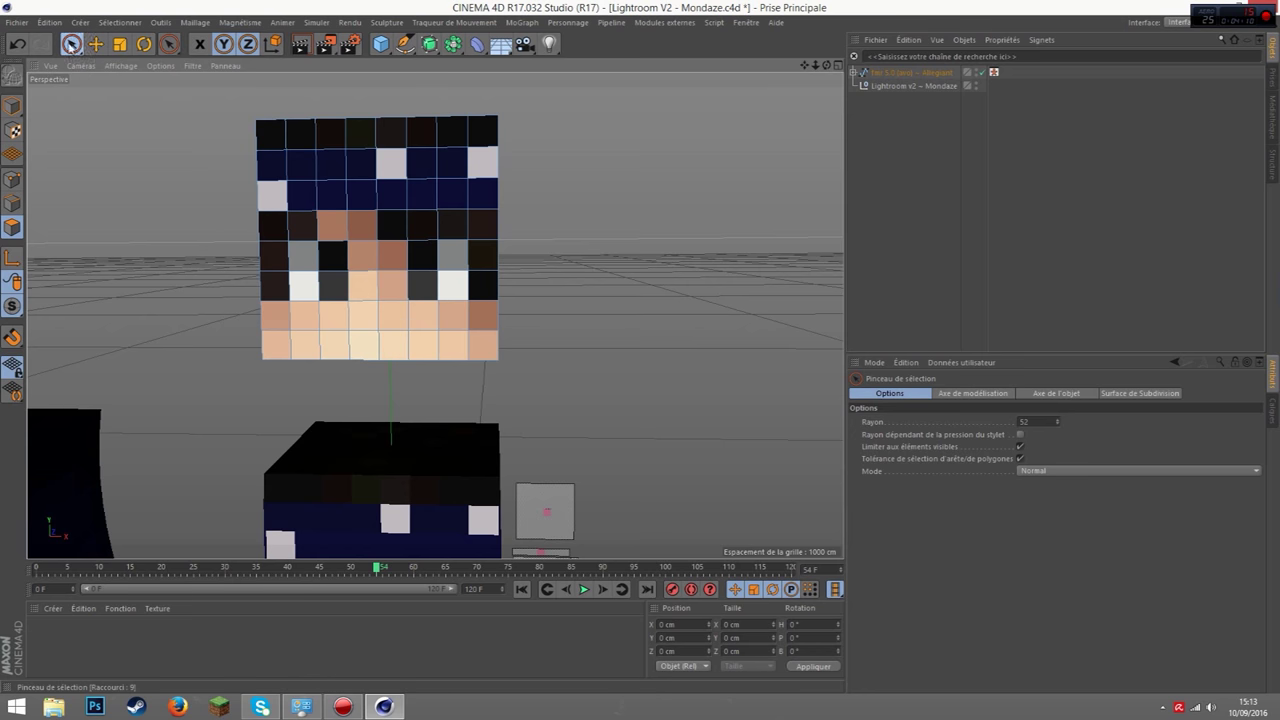
middle_drag(571, 280, 573, 282)
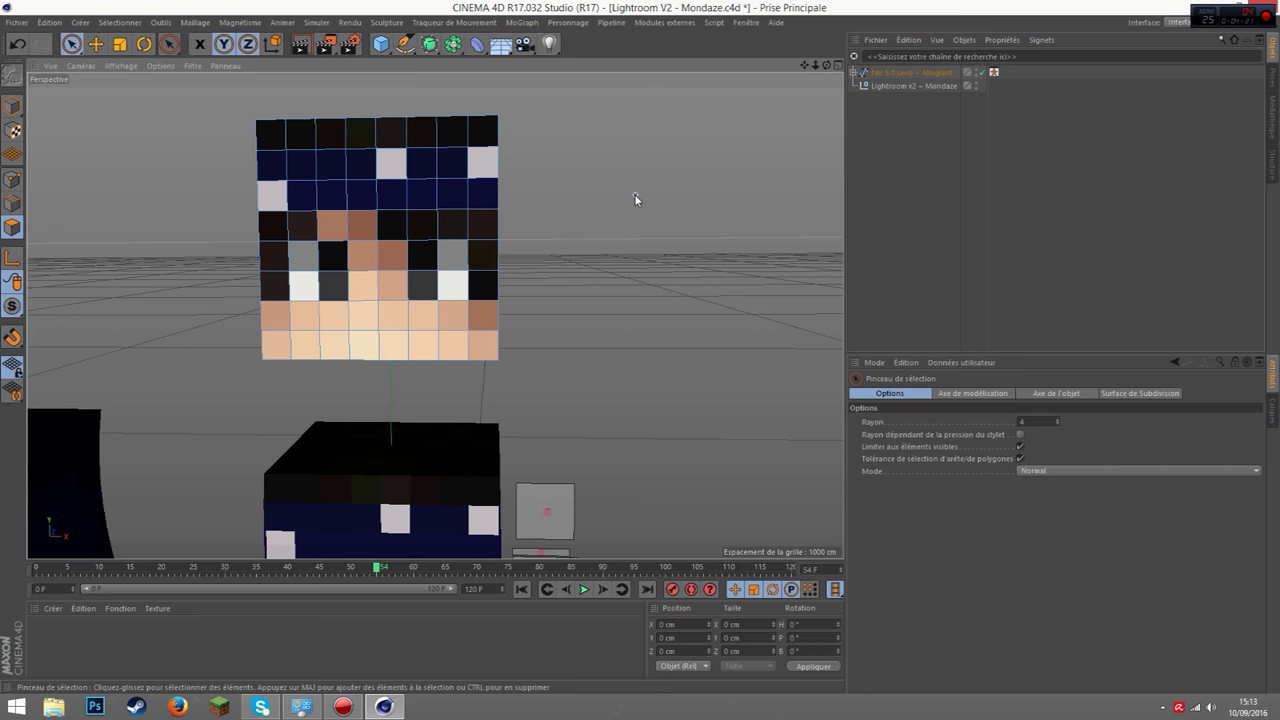
Paint-select the head's bottom polygon row and lower face polygons
mouse_move(280, 340)
mouse_down()
mouse_move(445, 351)
mouse_move(452, 285)
mouse_move(420, 262)
mouse_move(366, 303)
mouse_up()
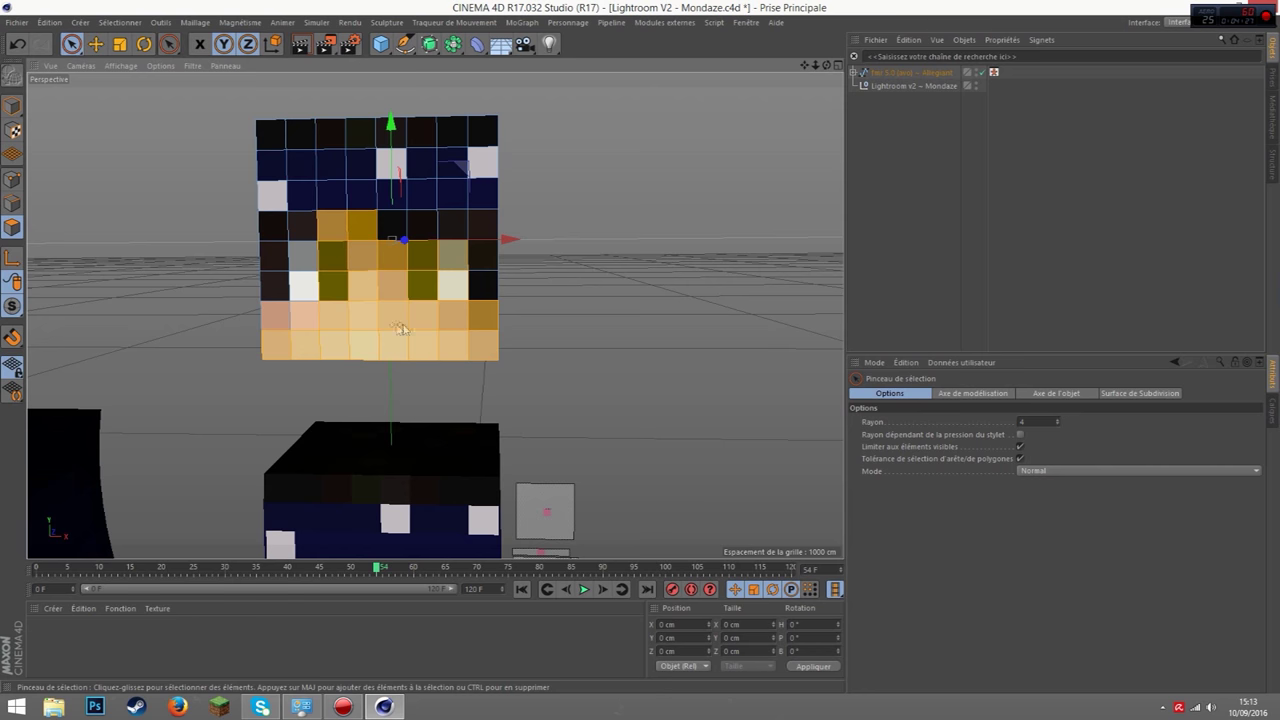
drag(343, 278, 298, 285)
mouse_move(400, 300)
alt+mouse_down()
mouse_move(443, 329)
mouse_move(429, 343)
alt+mouse_up()
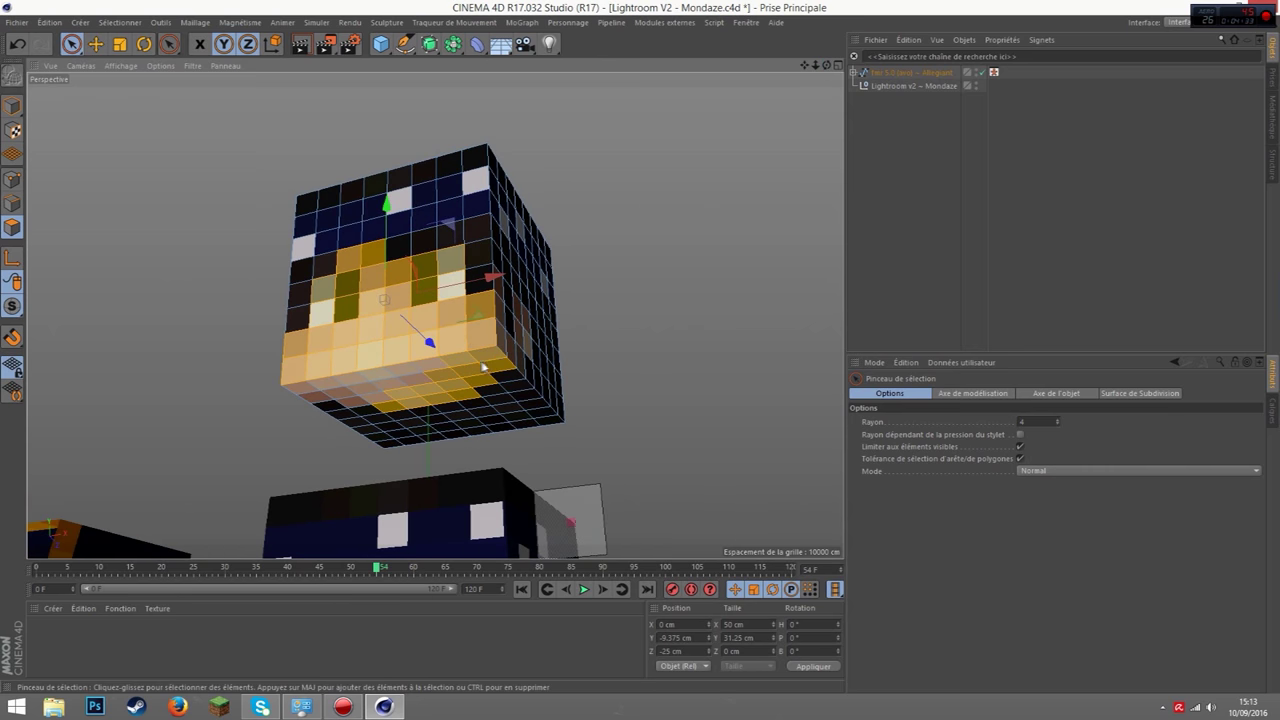
alt+drag(492, 357, 599, 331)
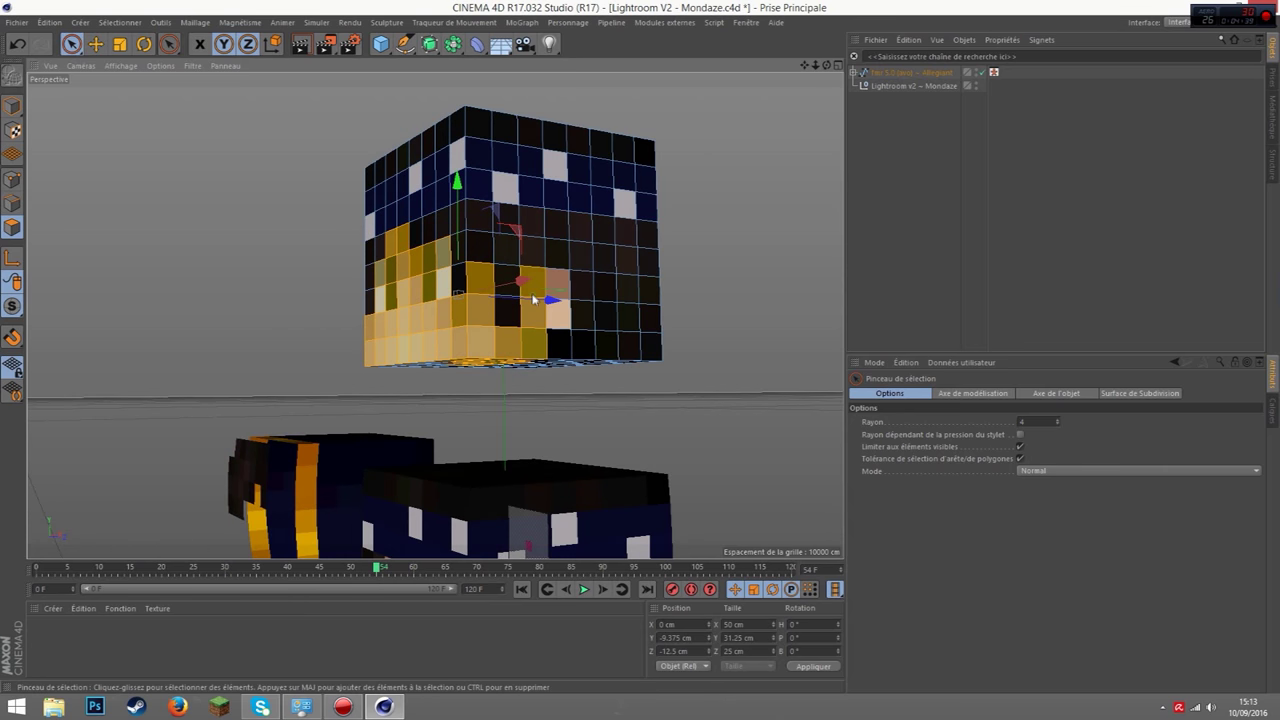
Delete the selected face and bottom polygons from the raised head
drag(828, 66, 300, 362)
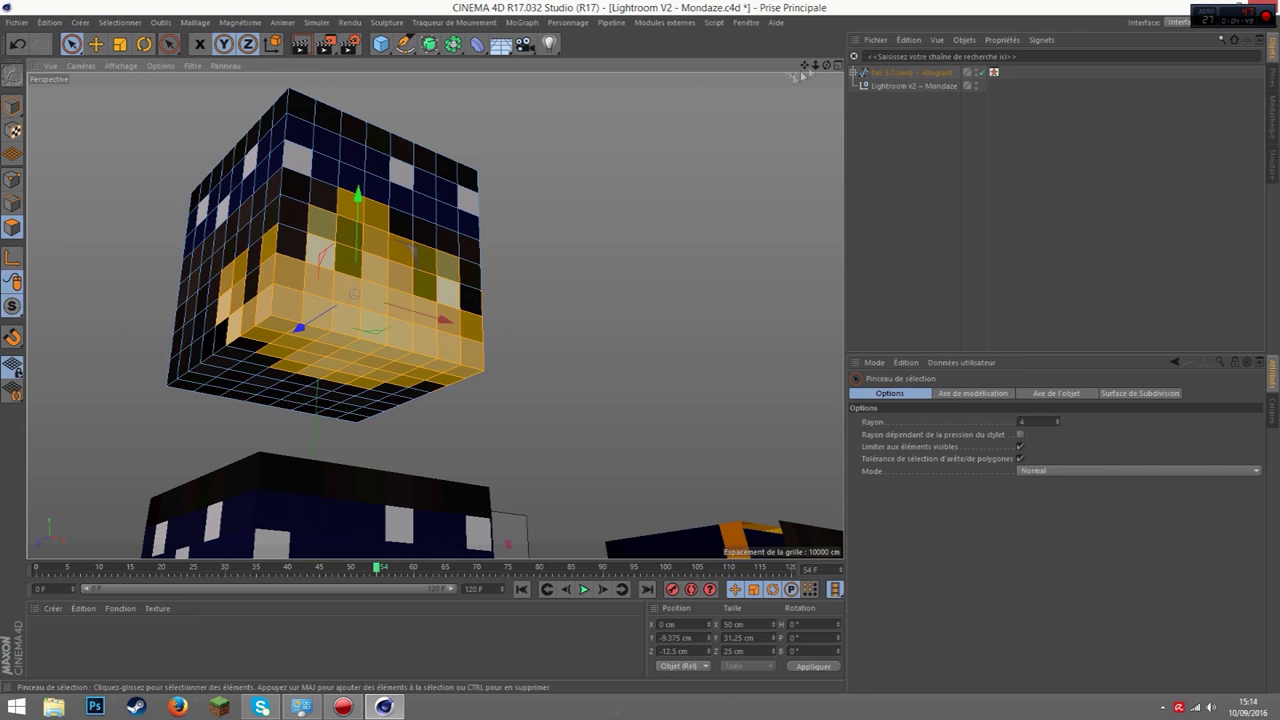
mouse_move(831, 66)
mouse_down()
mouse_move(434, 316)
mouse_move(836, 66)
mouse_up()
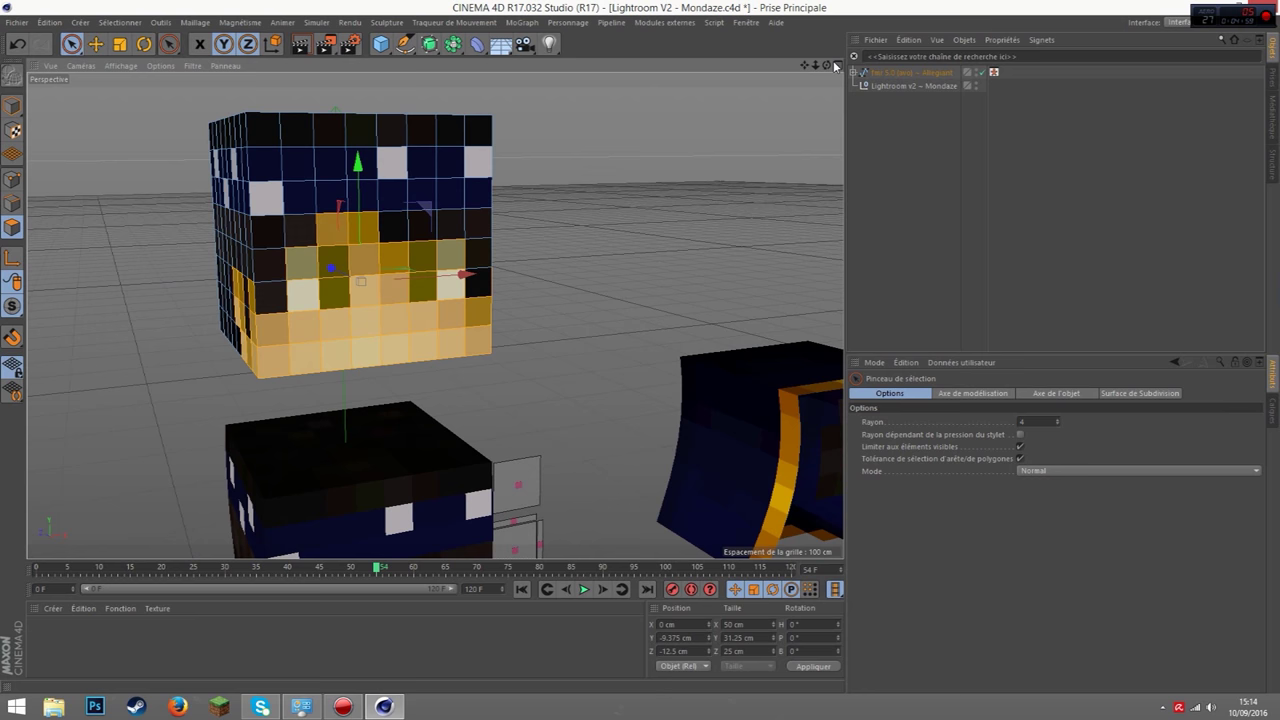
key(Delete)
drag(834, 66, 434, 316)
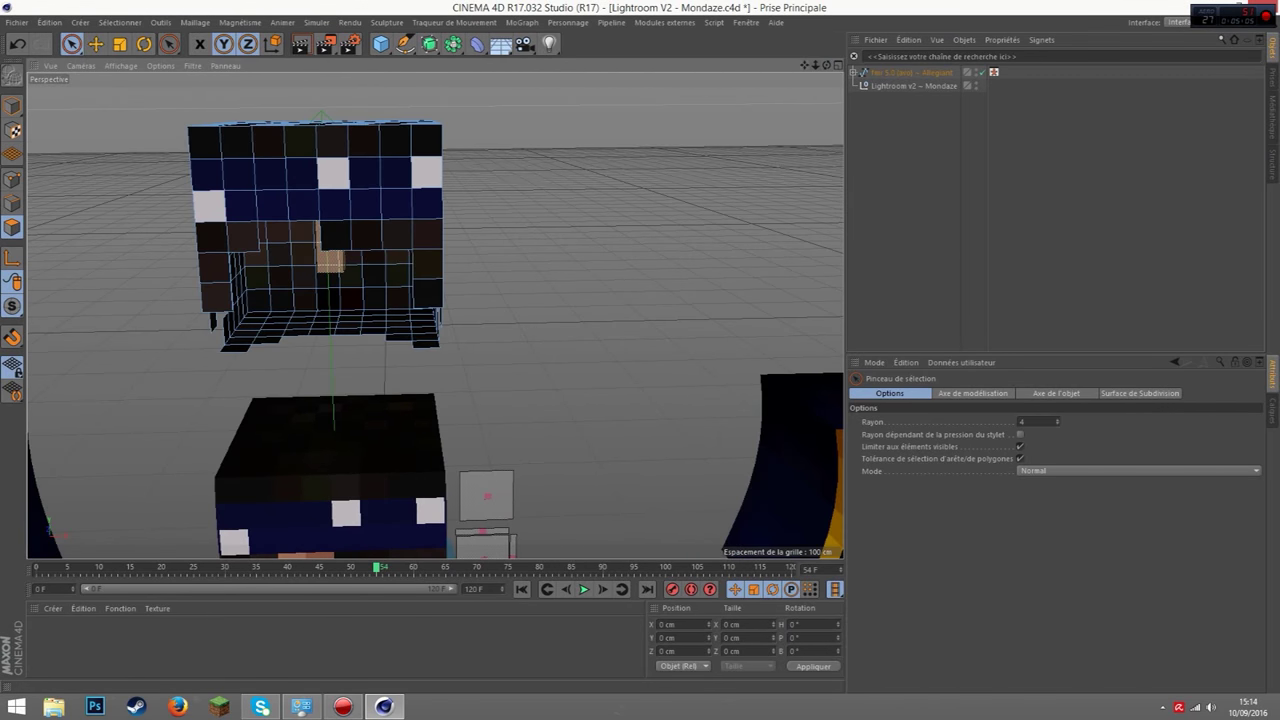
drag(808, 68, 434, 314)
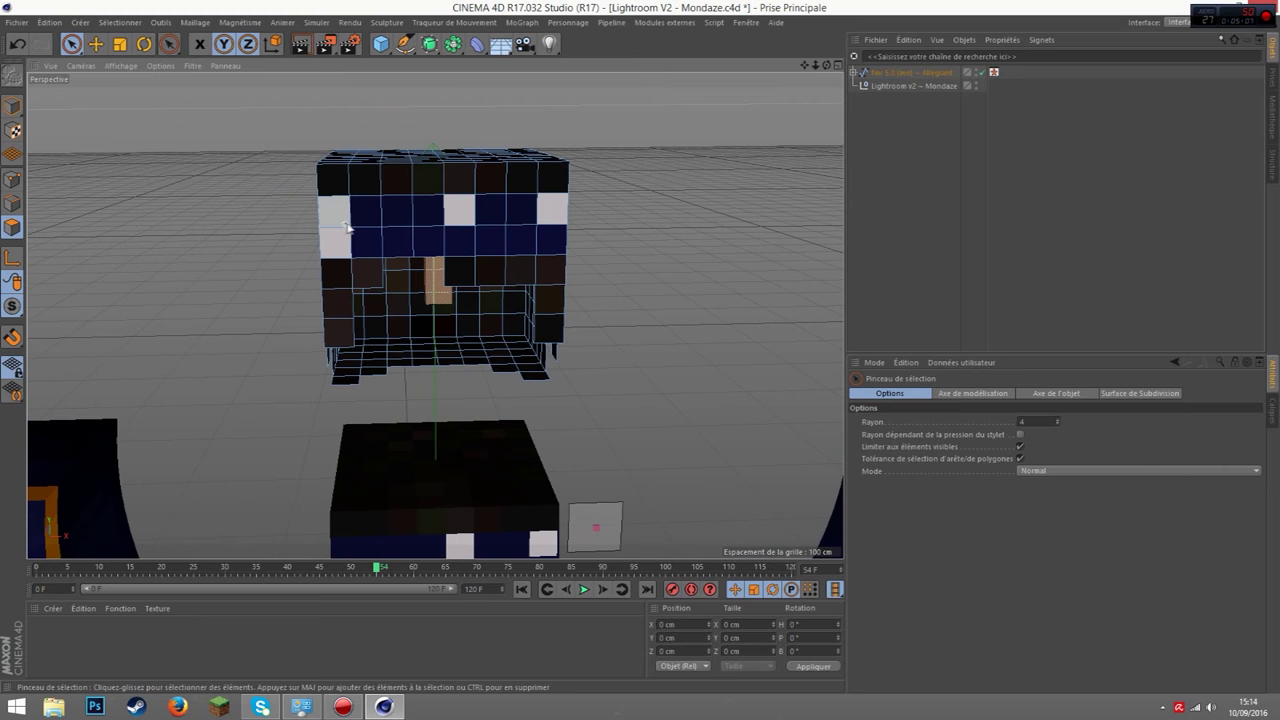
Select all remaining hair polygons, then switch to Loop Selection
double_click(460, 263)
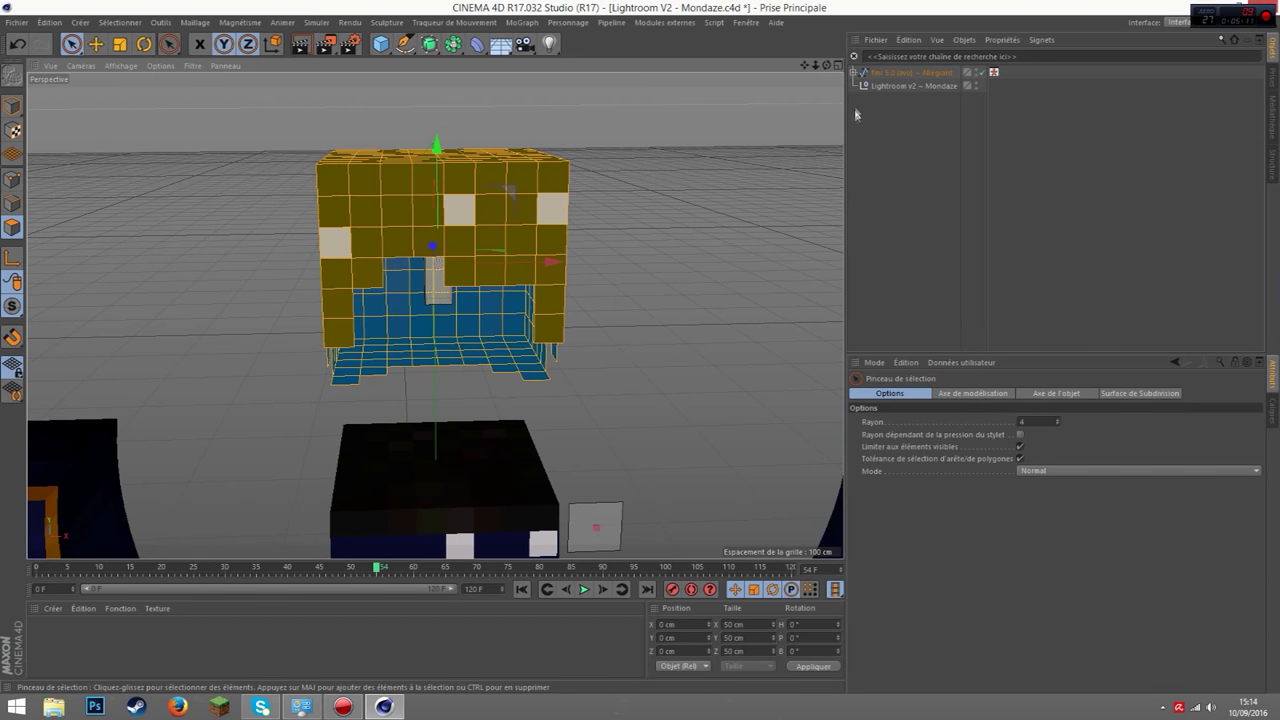
alt+drag(460, 263, 434, 316)
drag(827, 65, 829, 67)
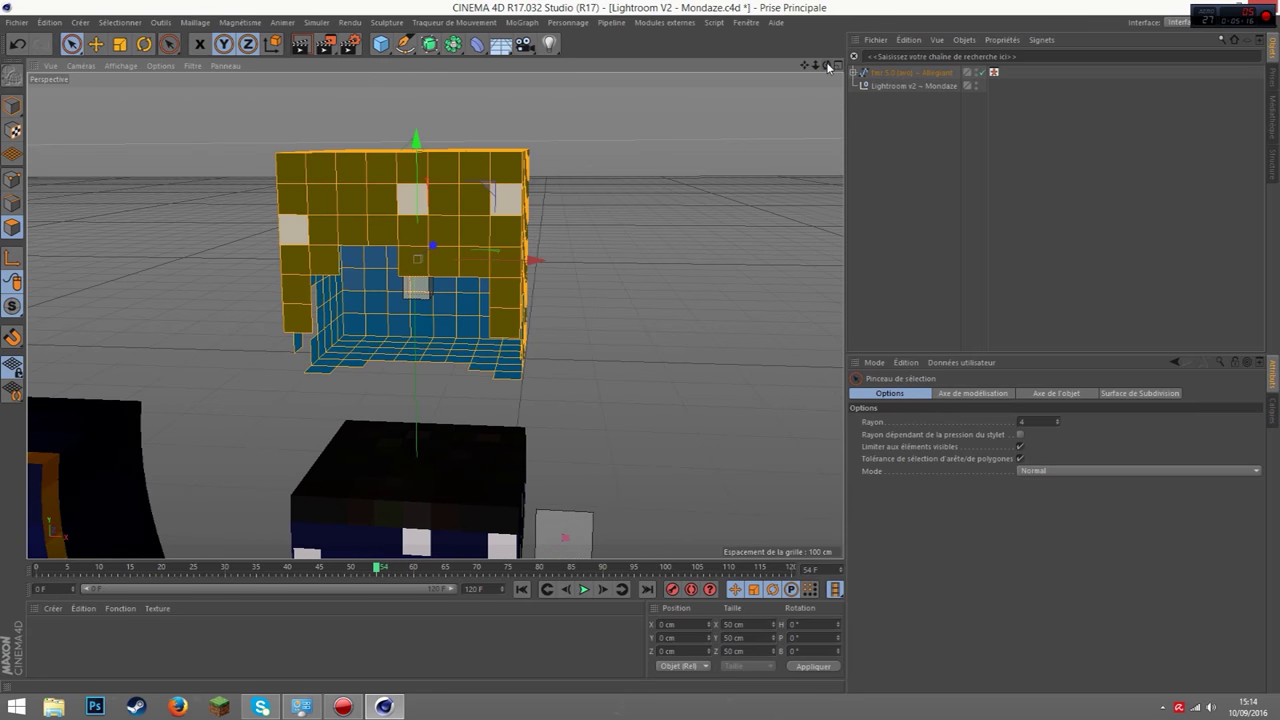
key(u)
key(l)
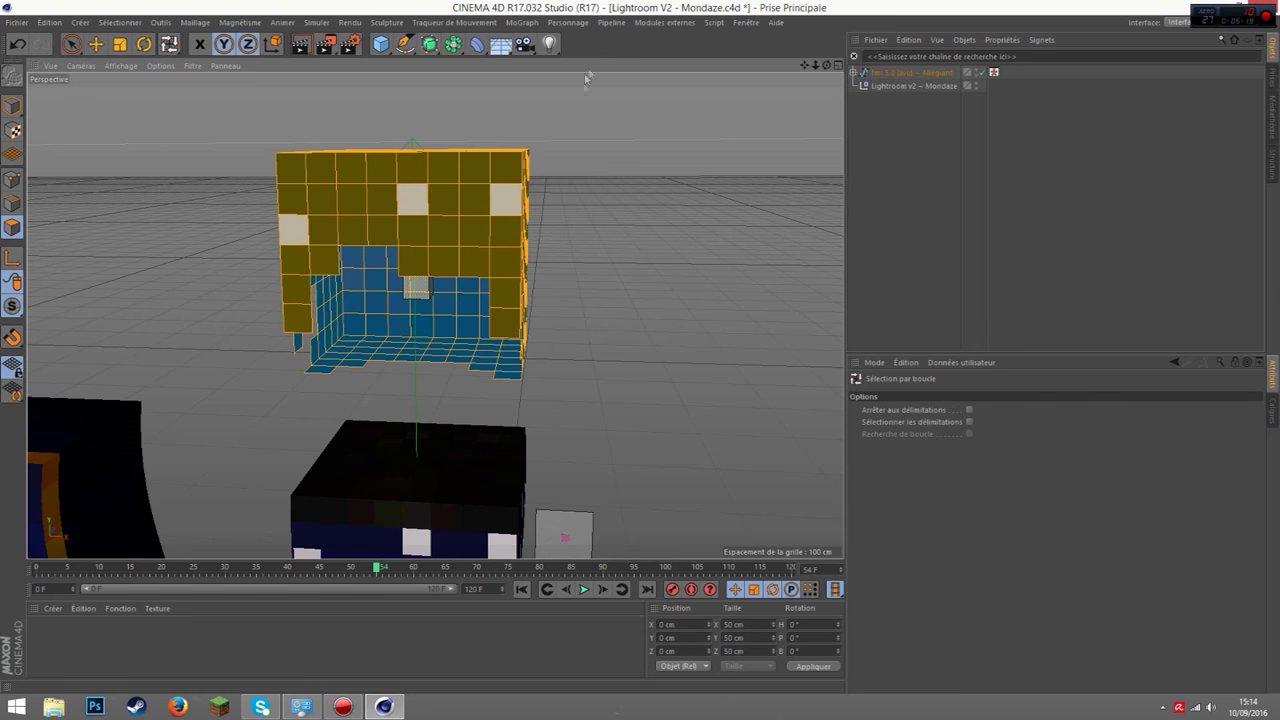
Deselect the two headband polygon rows and apply Extrusion to the remaining hair polygons
ctrl+click(420, 235)
ctrl+click(437, 210)
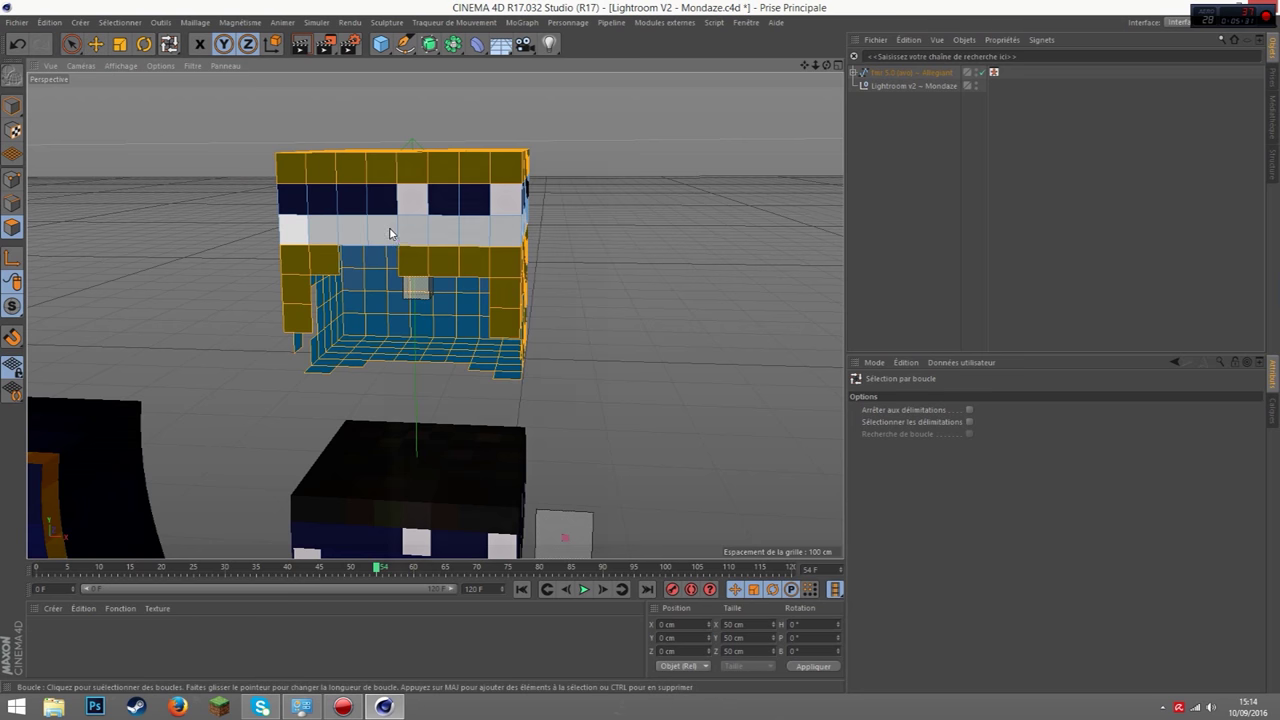
right_click(391, 233)
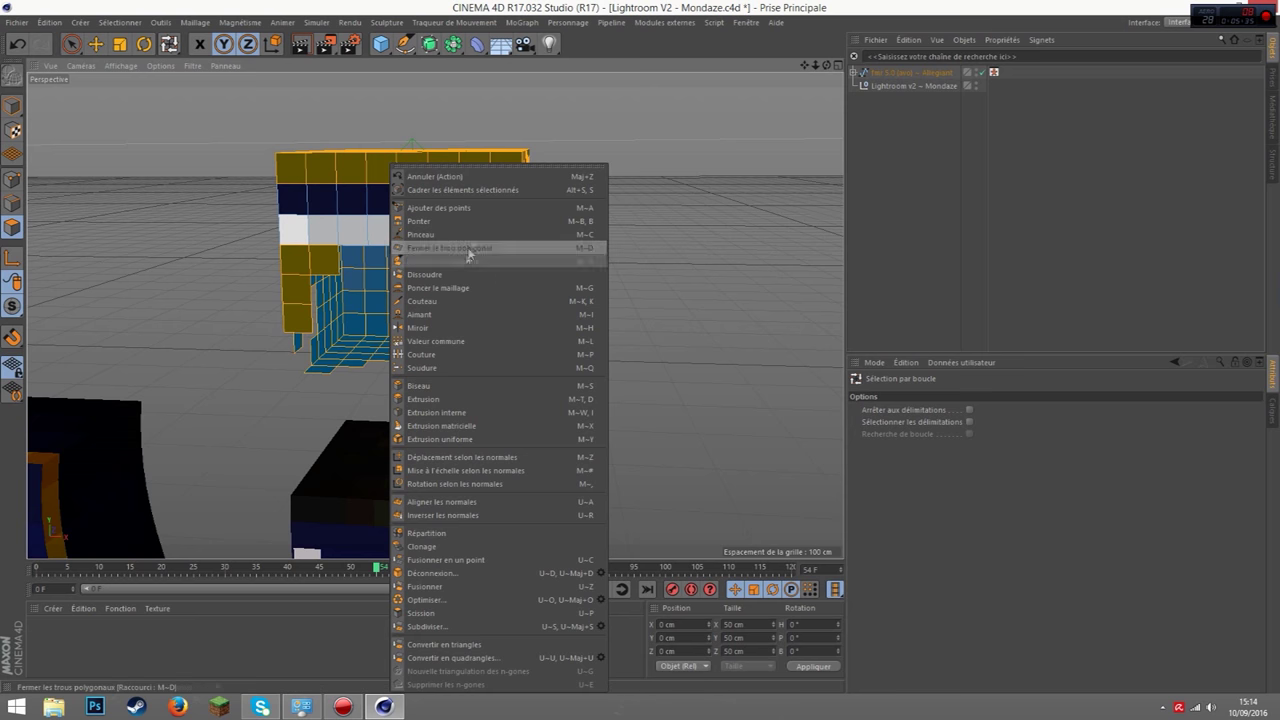
click(476, 400)
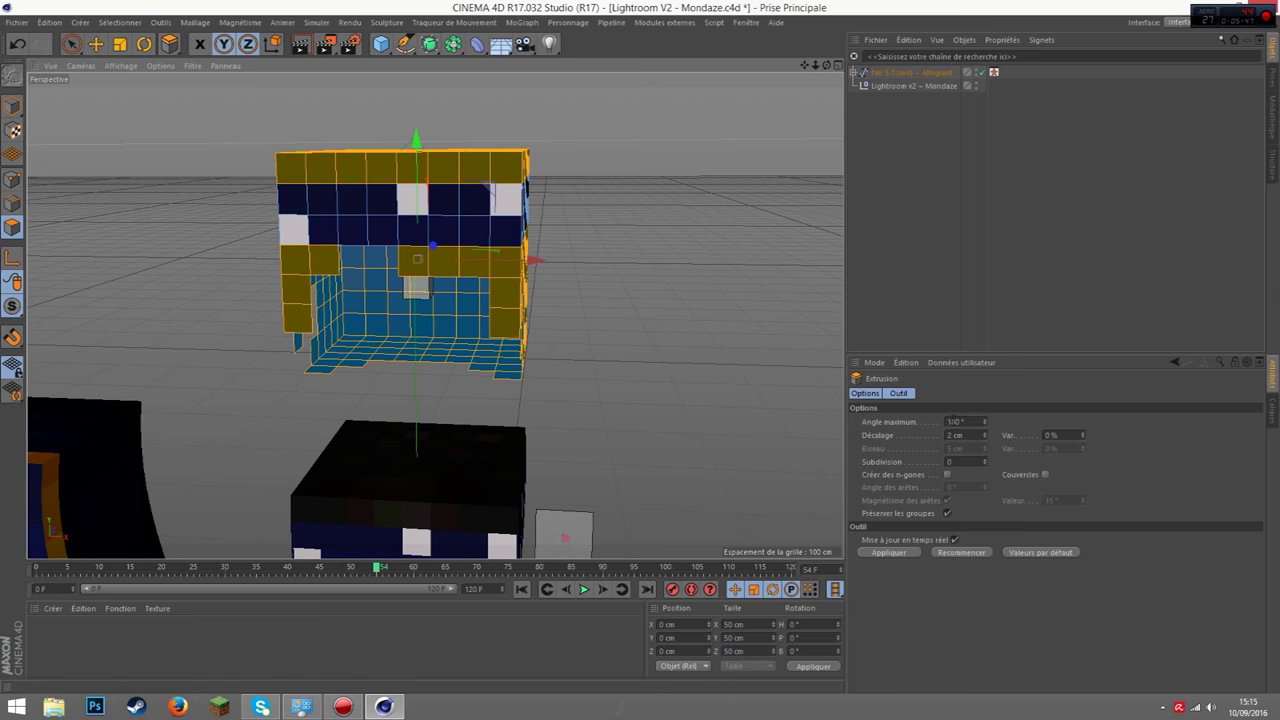
click(985, 431)
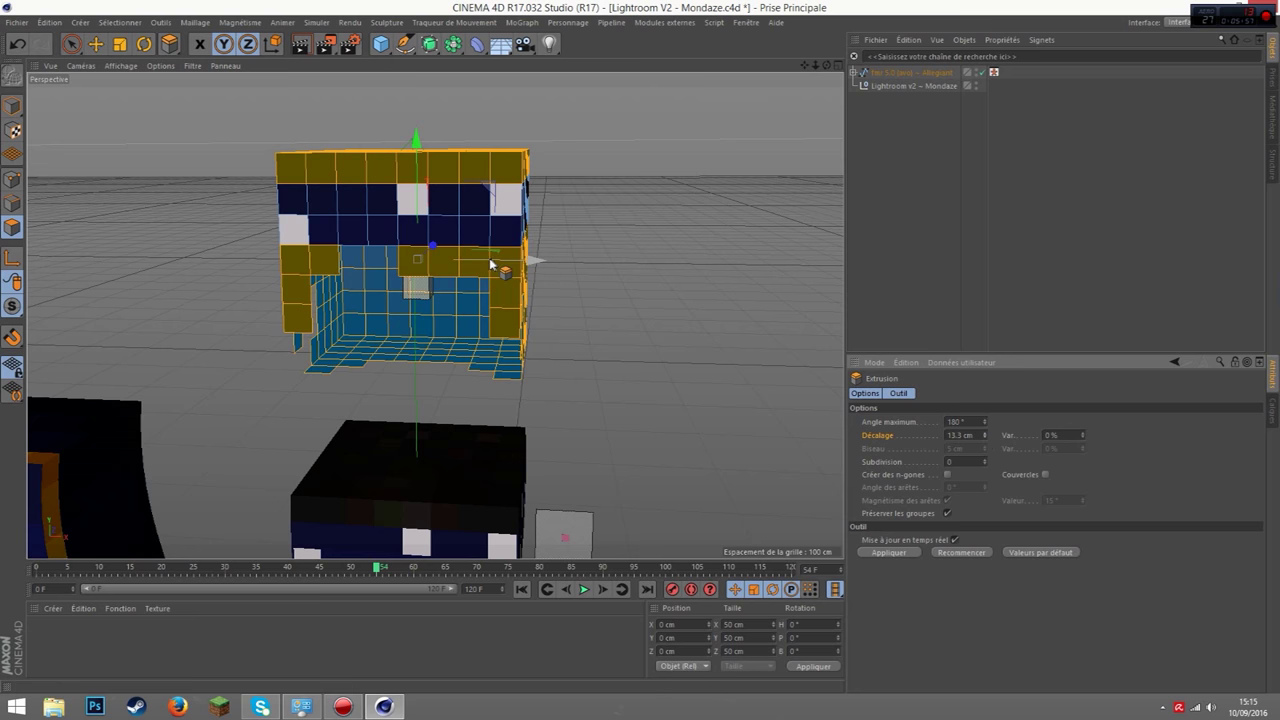
Extrude the hair polygons outward to a 1.7 cm offset, undoing an oversized first attempt
drag(530, 218, 578, 255)
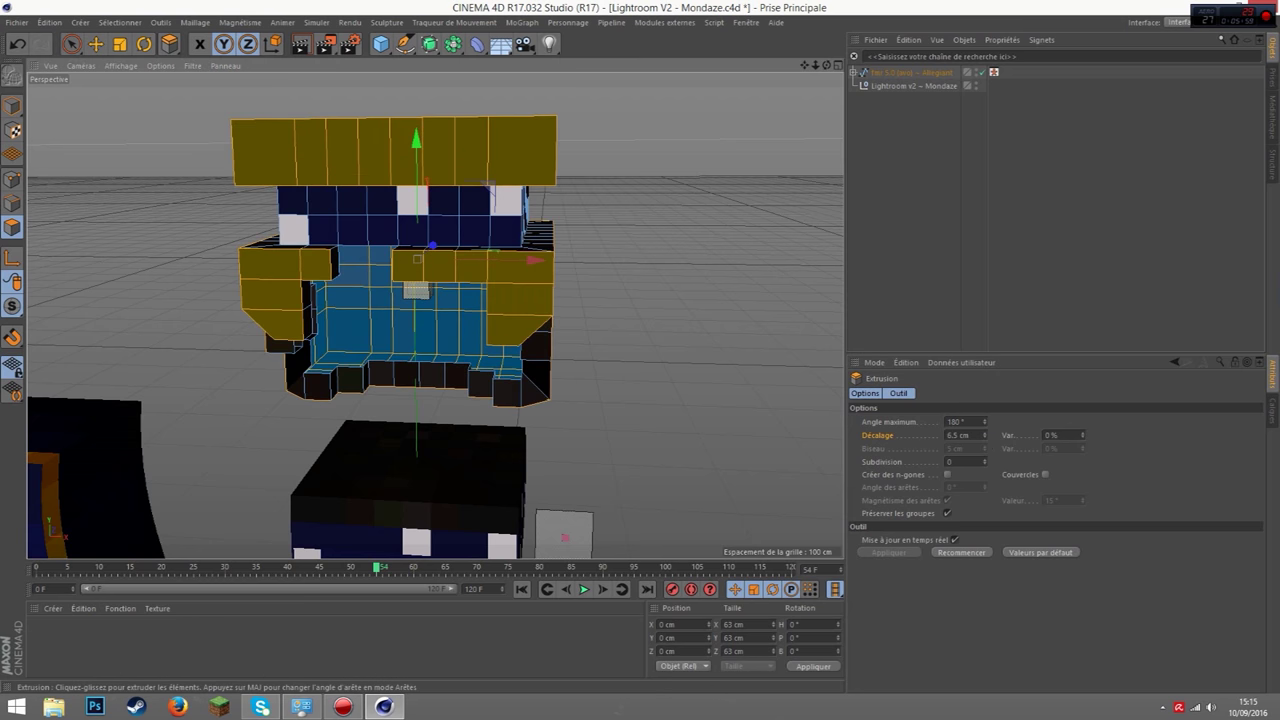
key(ctrl+z)
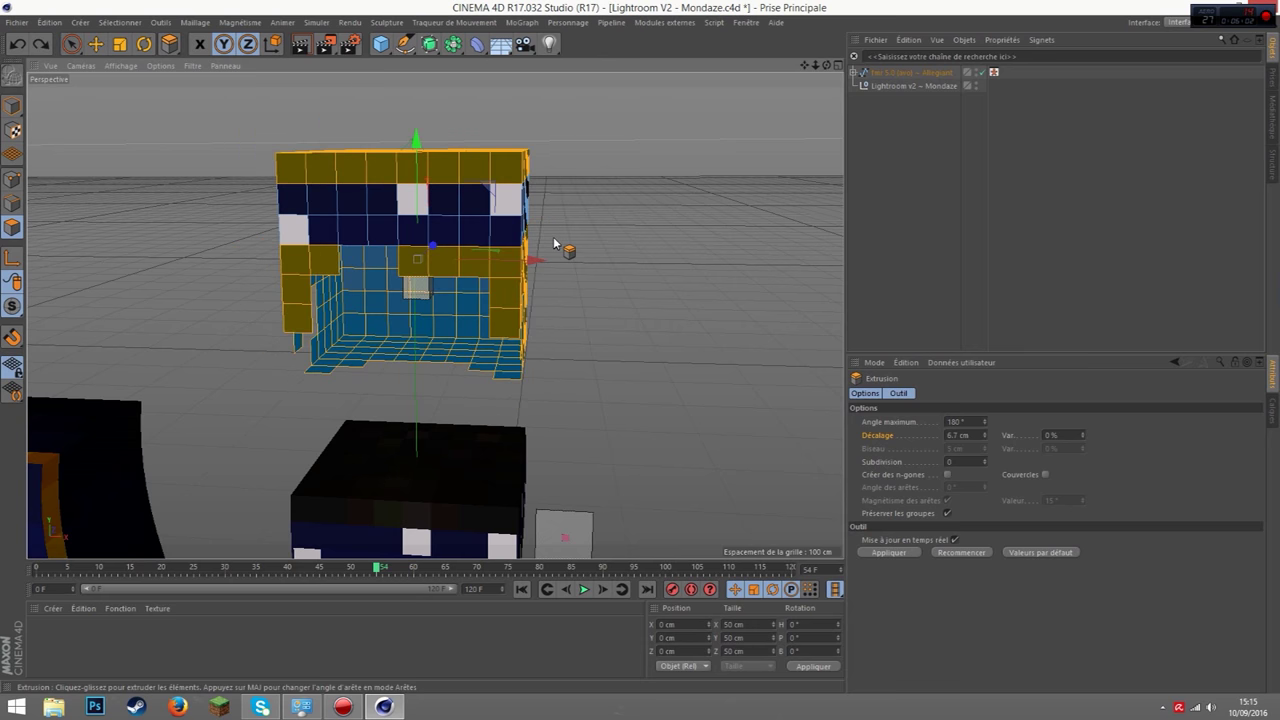
drag(555, 243, 566, 249)
mouse_move(417, 259)
alt+mouse_down()
mouse_move(434, 315)
mouse_move(912, 340)
alt+mouse_up()
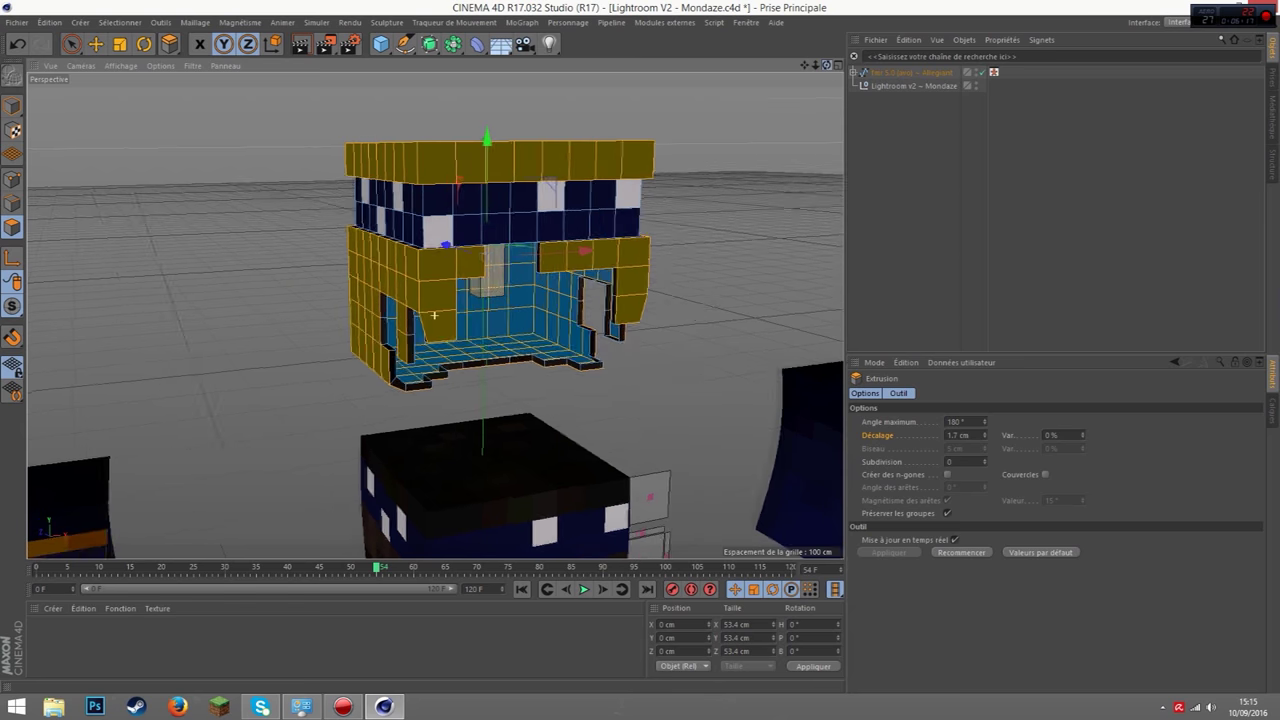
drag(826, 64, 825, 64)
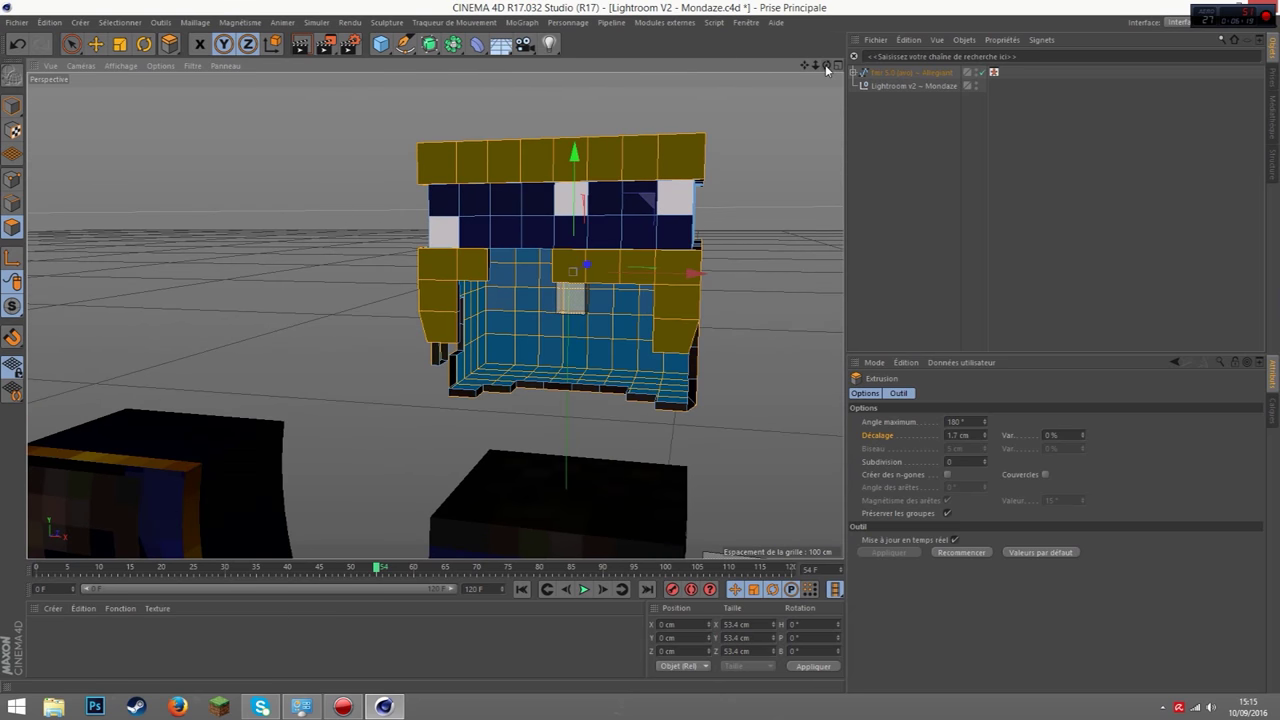
key(u)
key(l)
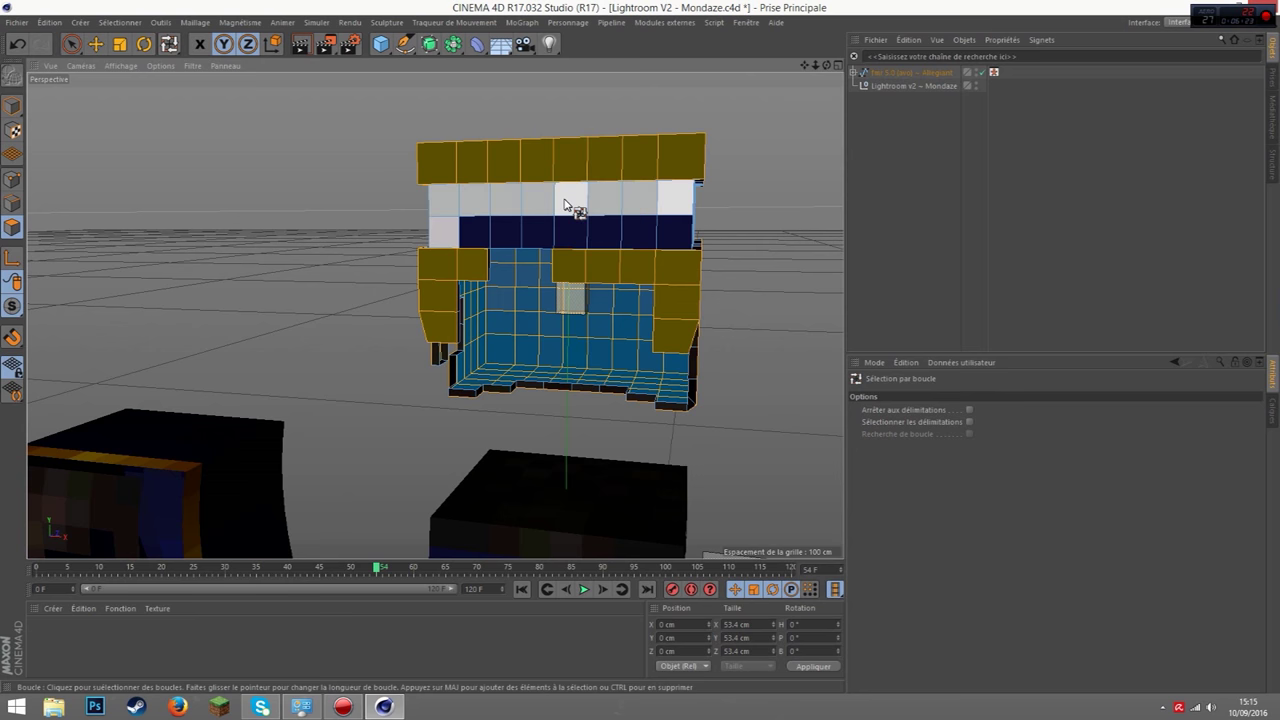
Select the two headband polygon rows and extrude them slightly outward
click(568, 204)
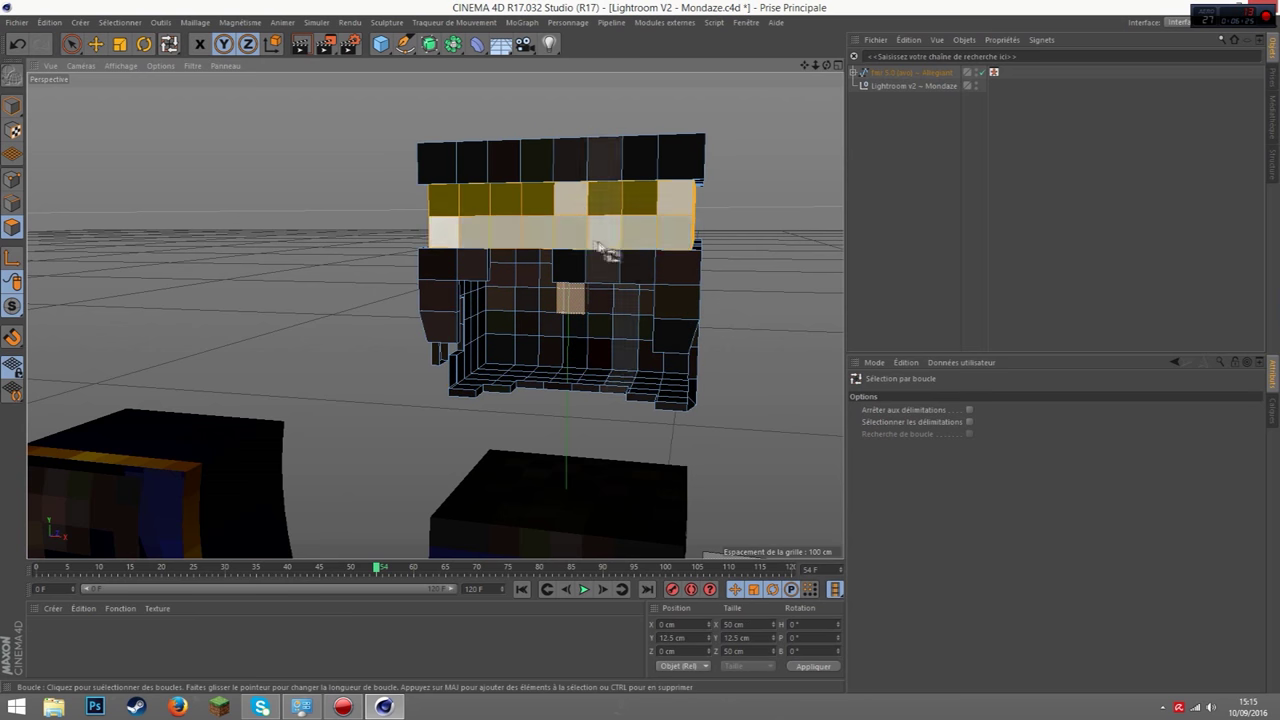
shift+click(600, 245)
right_click(614, 234)
click(669, 384)
drag(441, 386, 475, 386)
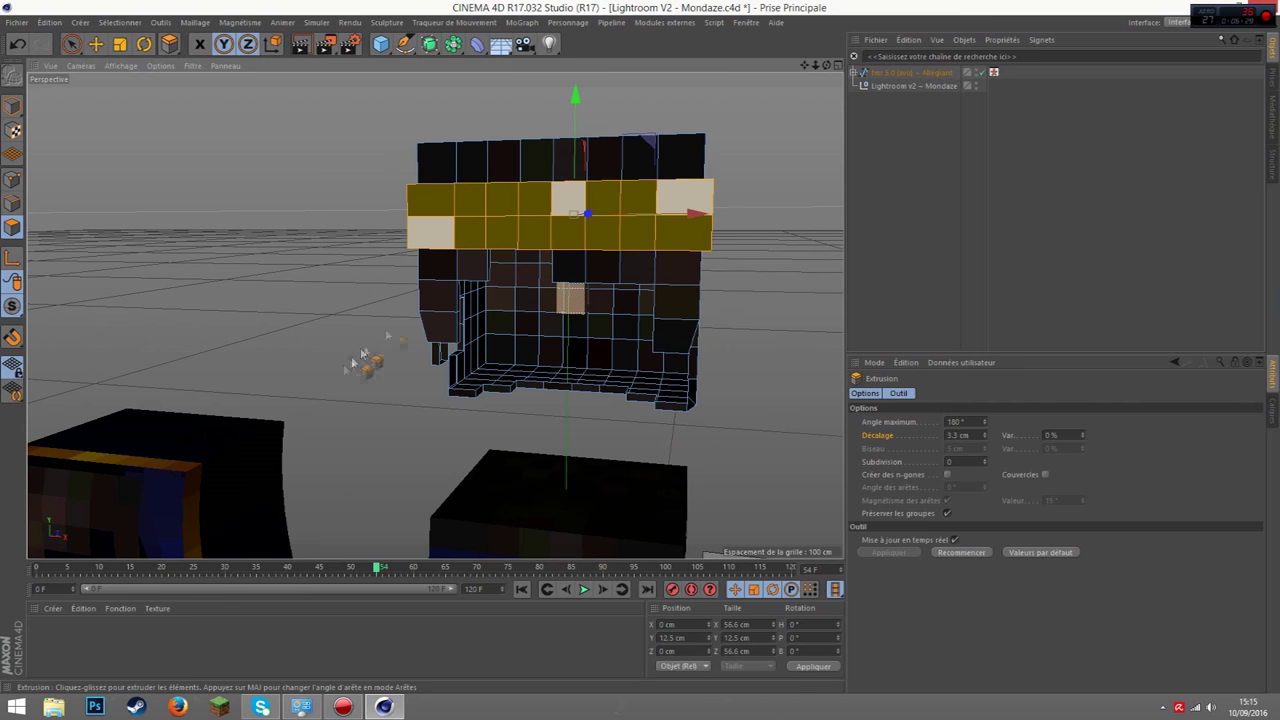
mouse_move(363, 357)
alt+mouse_down()
mouse_move(435, 316)
mouse_move(700, 251)
alt+mouse_up()
click(700, 251)
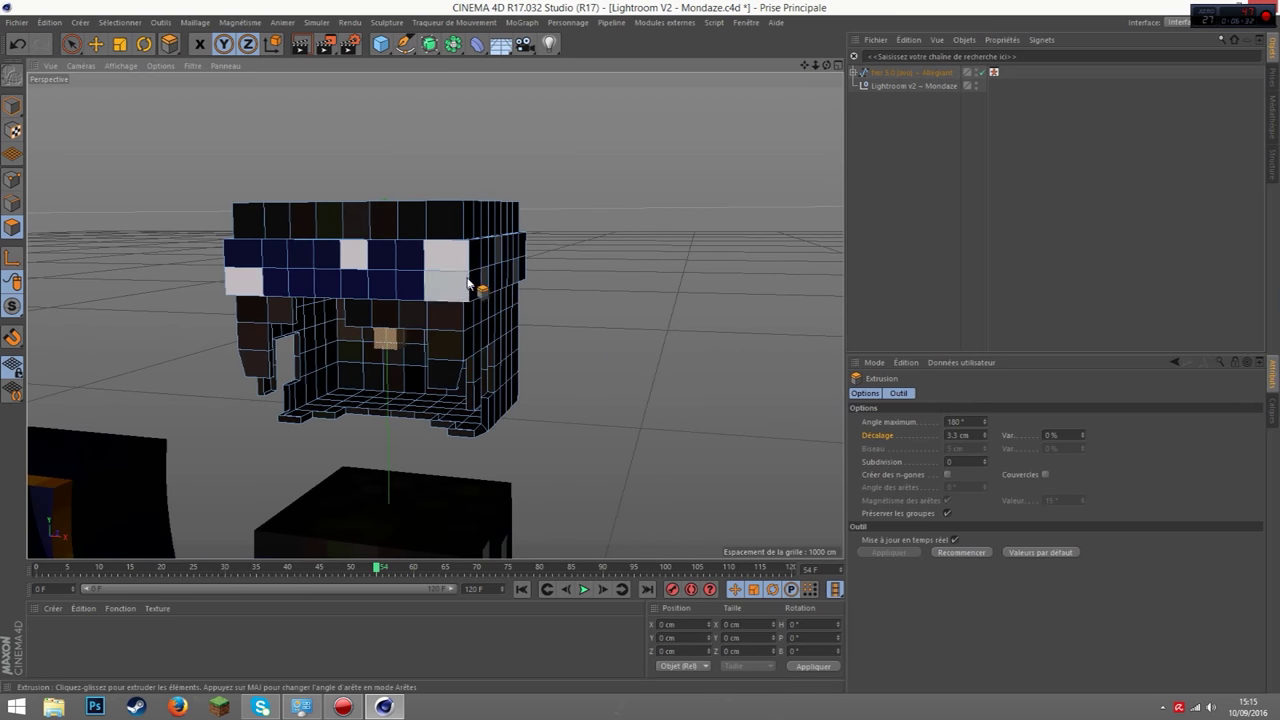
Select the three white headband spots and extrude them outward by about 0.63 cm
click(250, 288)
shift+click(355, 256)
shift+click(447, 254)
mouse_move(430, 300)
alt+mouse_down()
mouse_move(535, 270)
mouse_move(686, 275)
mouse_move(434, 316)
mouse_move(523, 366)
alt+mouse_up()
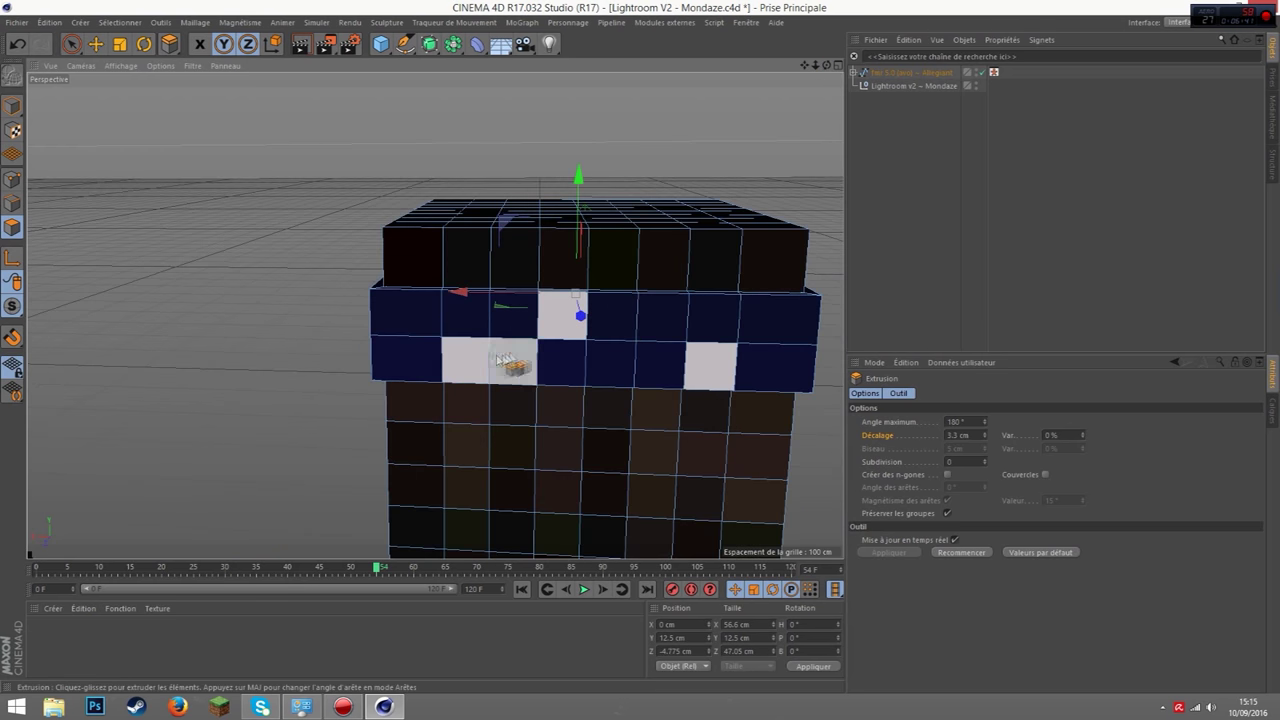
mouse_move(826, 65)
mouse_down()
mouse_move(810, 71)
mouse_move(797, 178)
mouse_up()
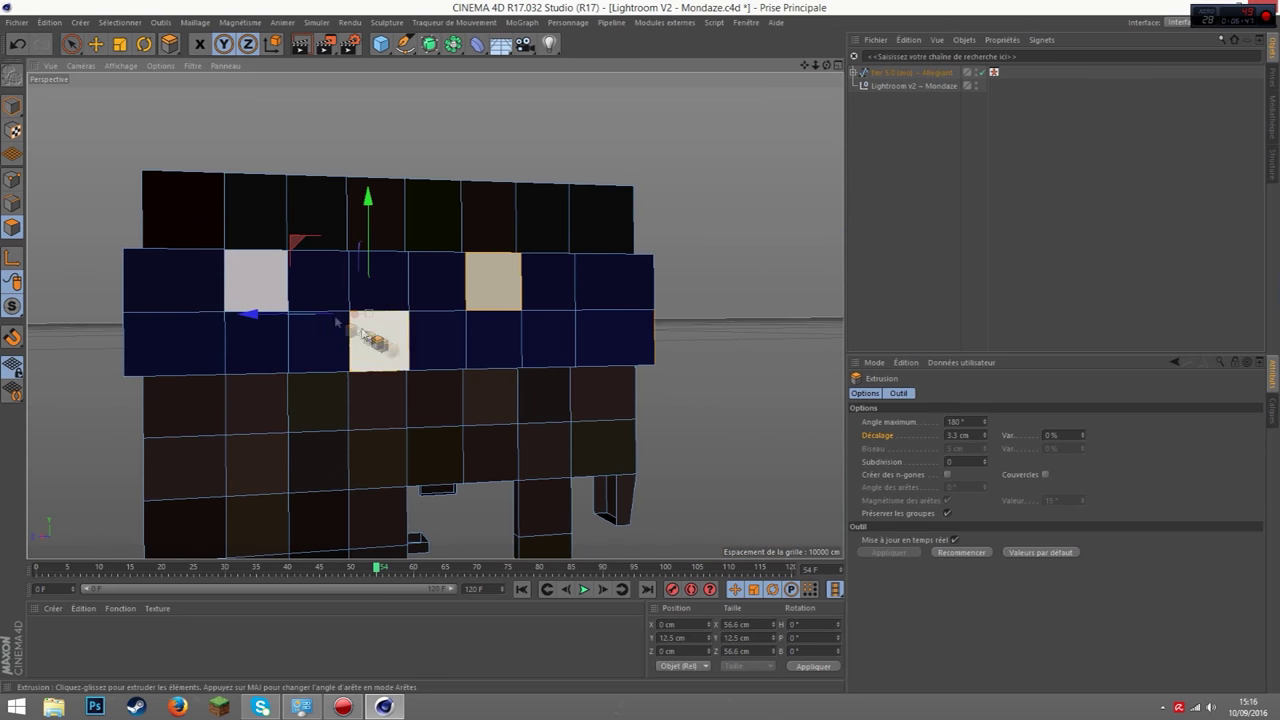
click(615, 338)
drag(615, 338, 640, 338)
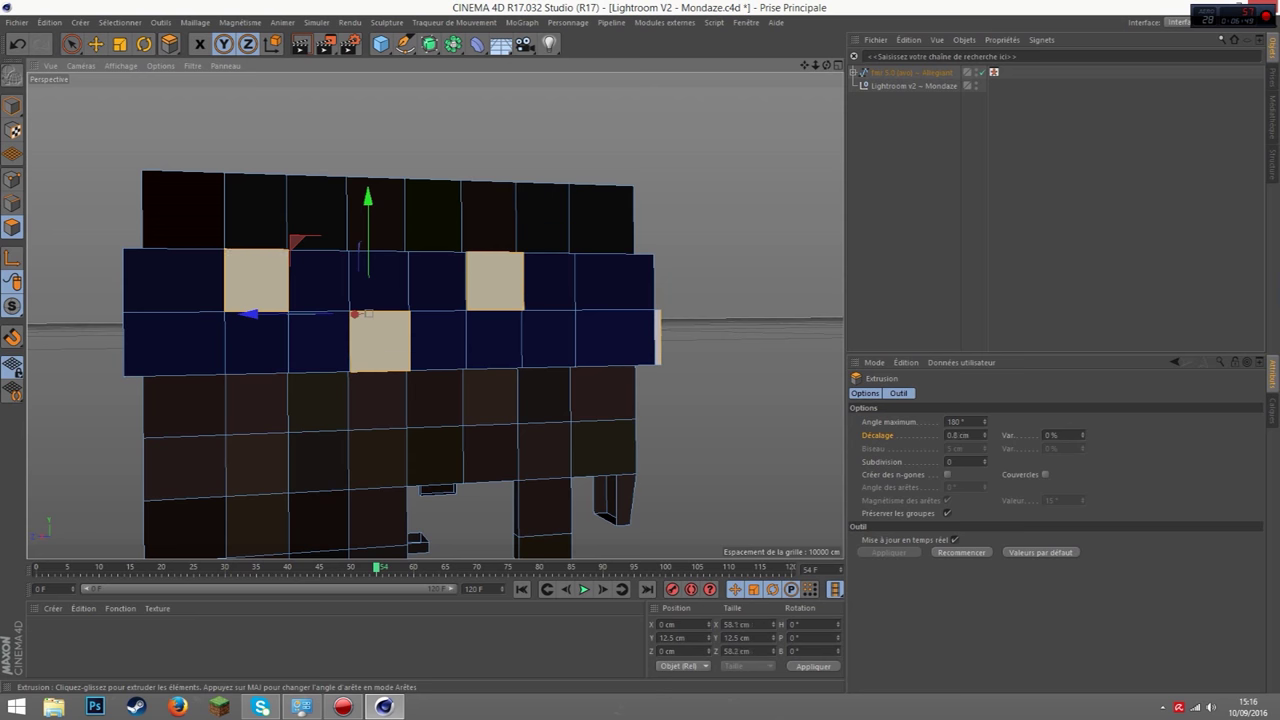
drag(827, 65, 826, 67)
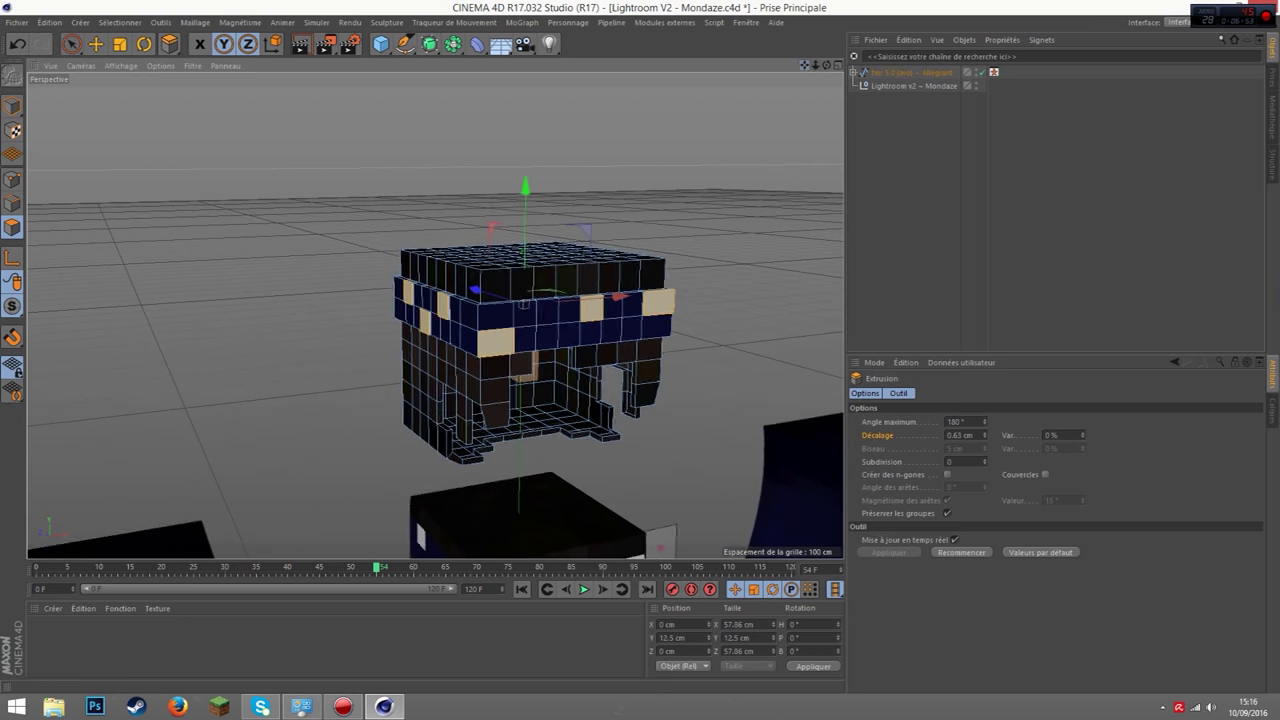
Return to Model mode and set the hair mesh's P.Y to 25 cm in the Coord tab
click(12, 105)
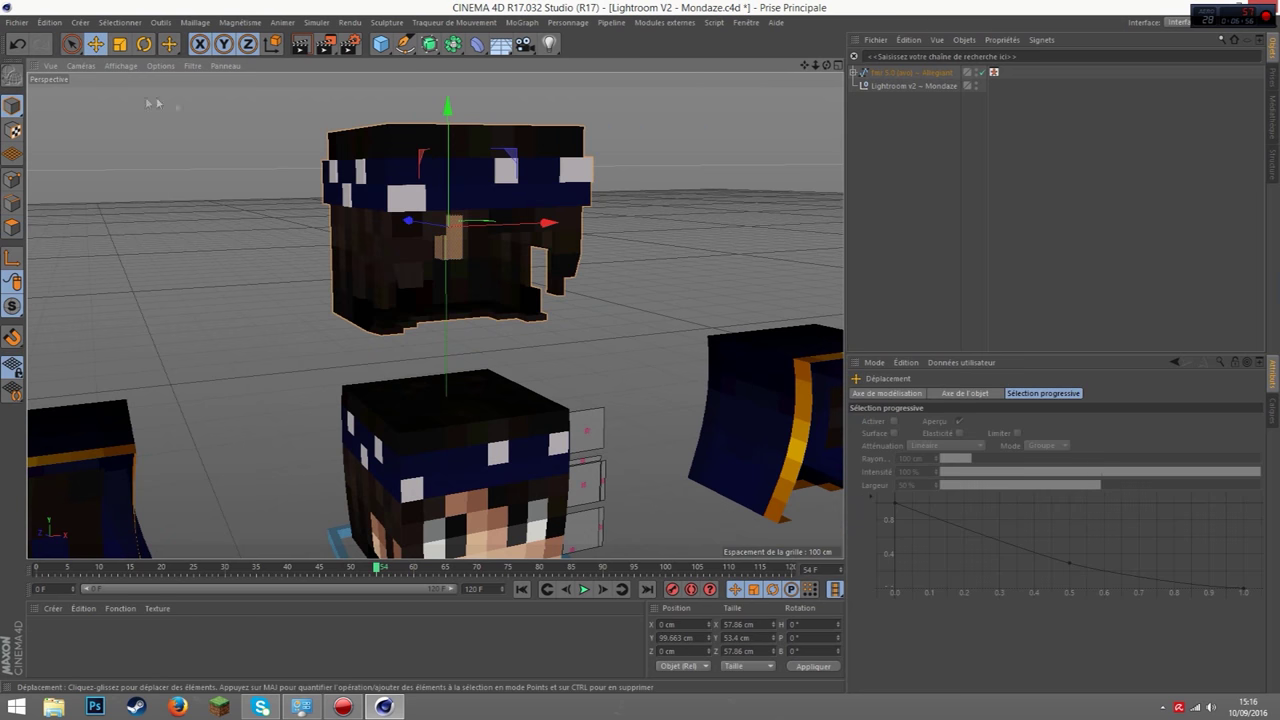
click(12, 228)
click(452, 214)
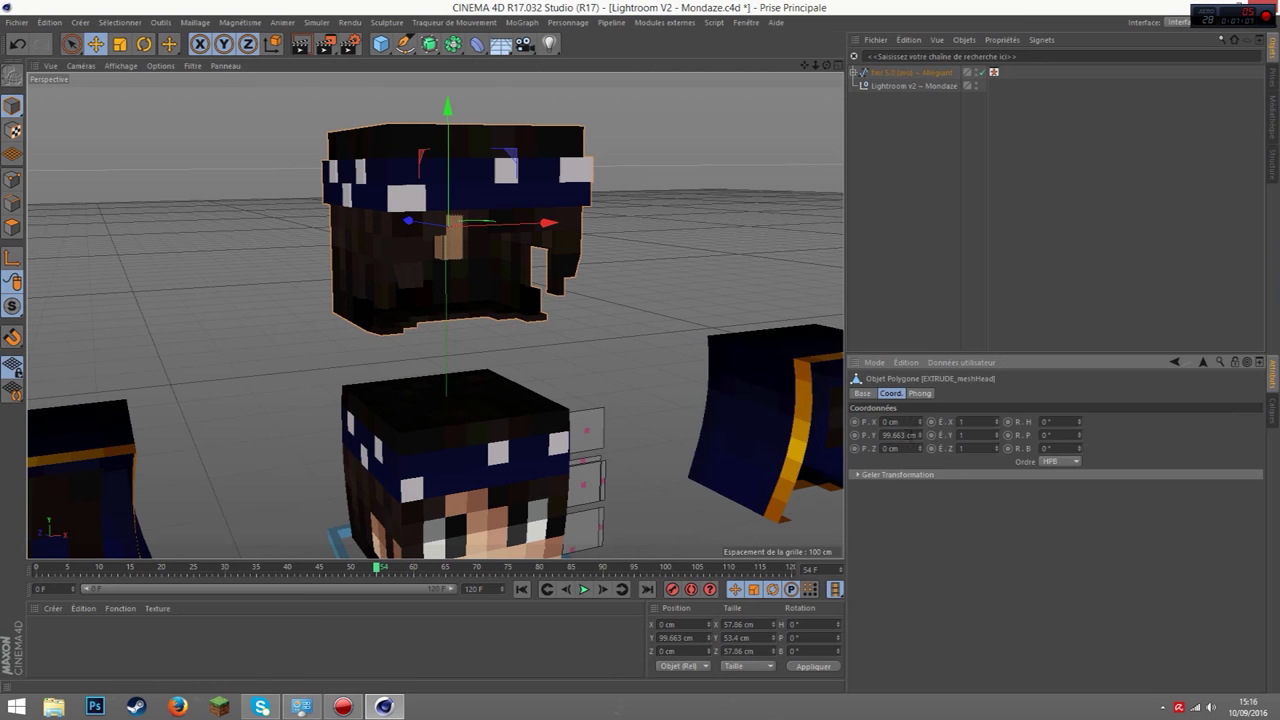
key(Return)
text(0)
key(Return)
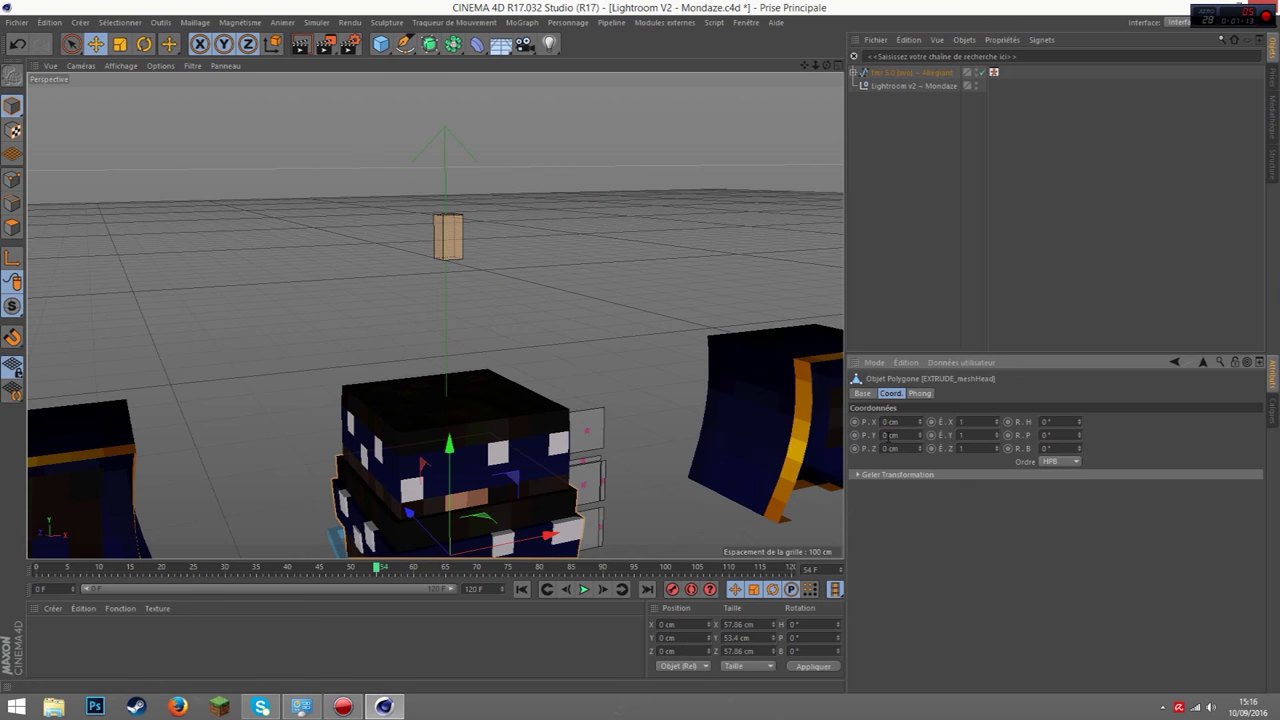
key(ctrl+z)
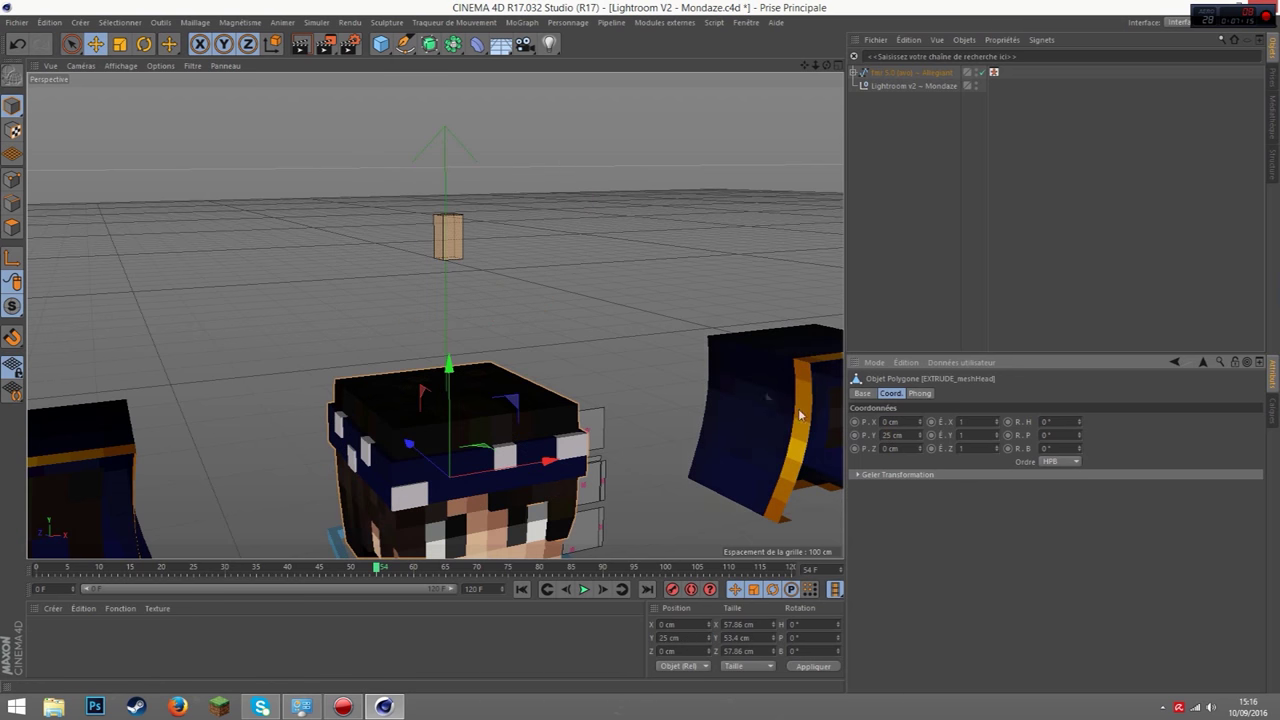
click(680, 348)
alt+drag(560, 300, 463, 240)
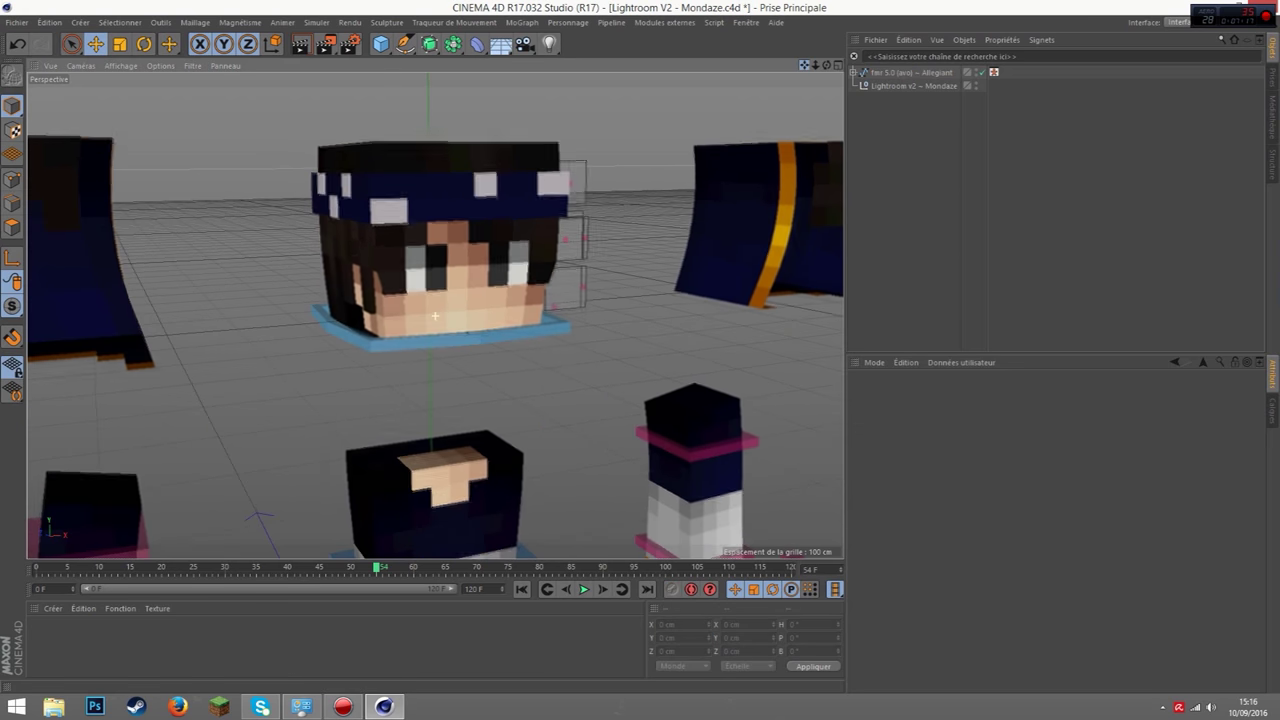
scroll(463, 240, up, 3)
scroll(463, 240, up, 2)
scroll(454, 252, up, 2)
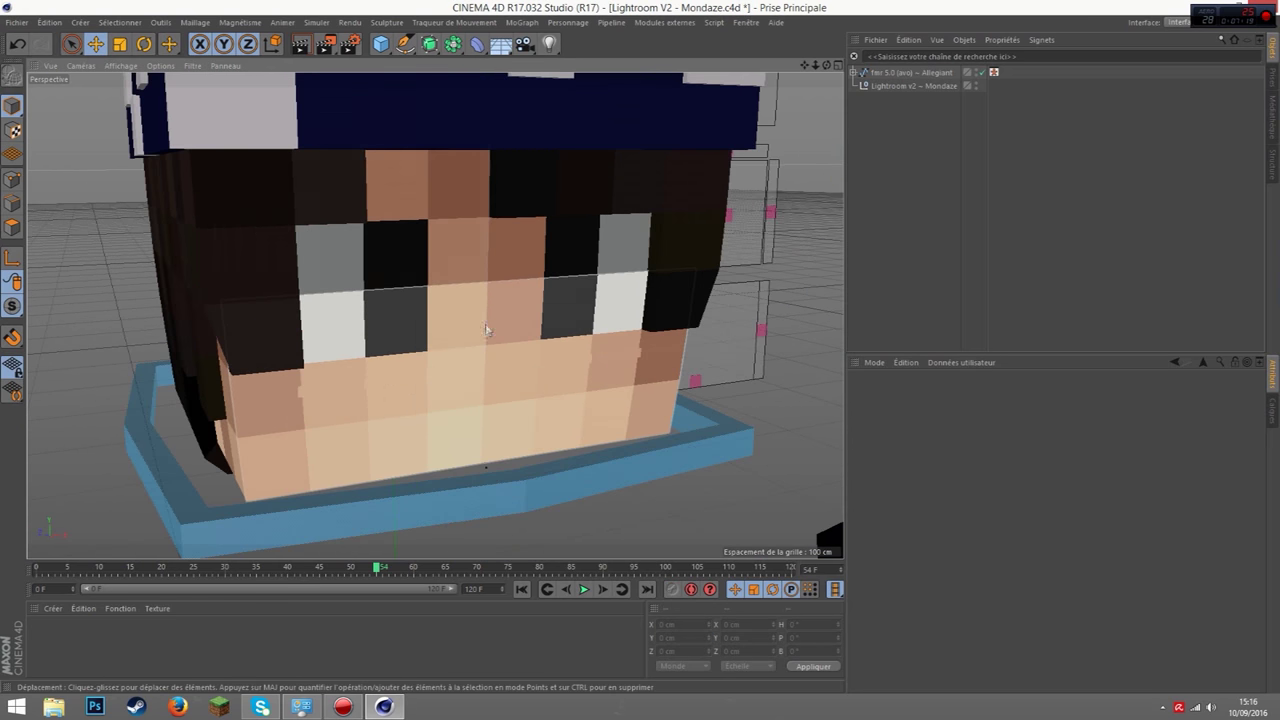
click(373, 262)
shift+click(570, 260)
shift+click(514, 271)
click(12, 227)
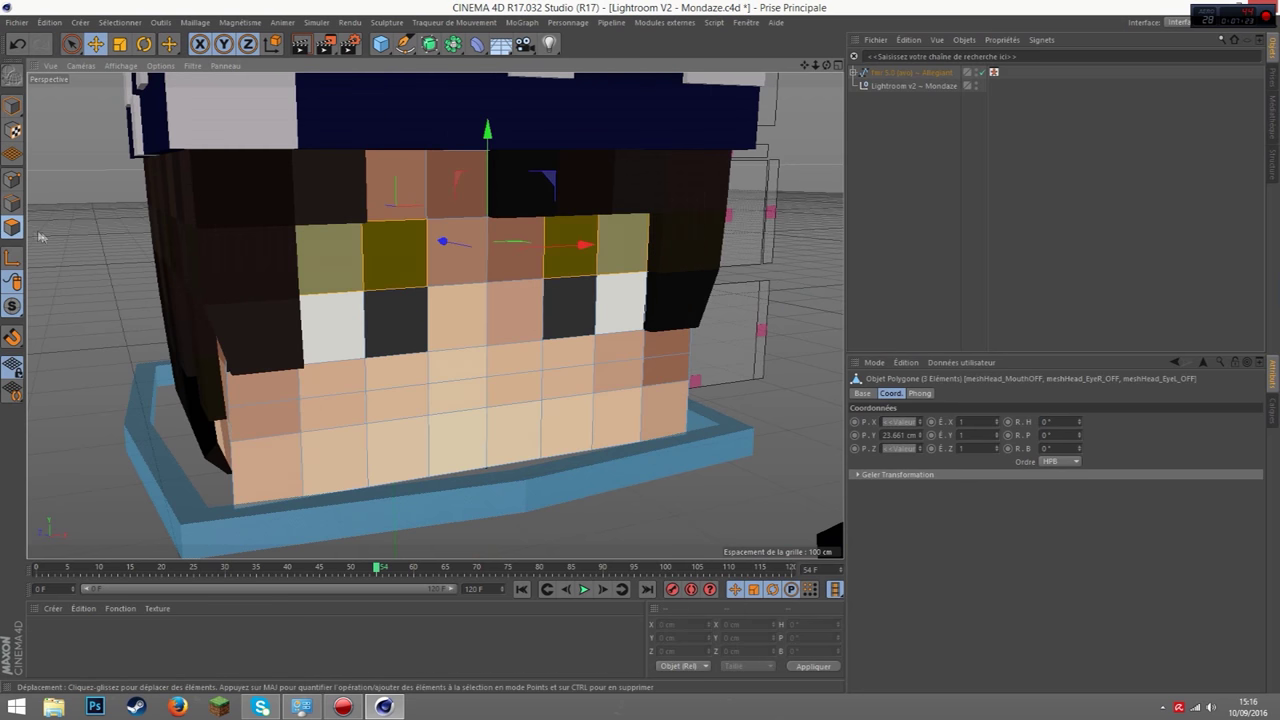
click(71, 44)
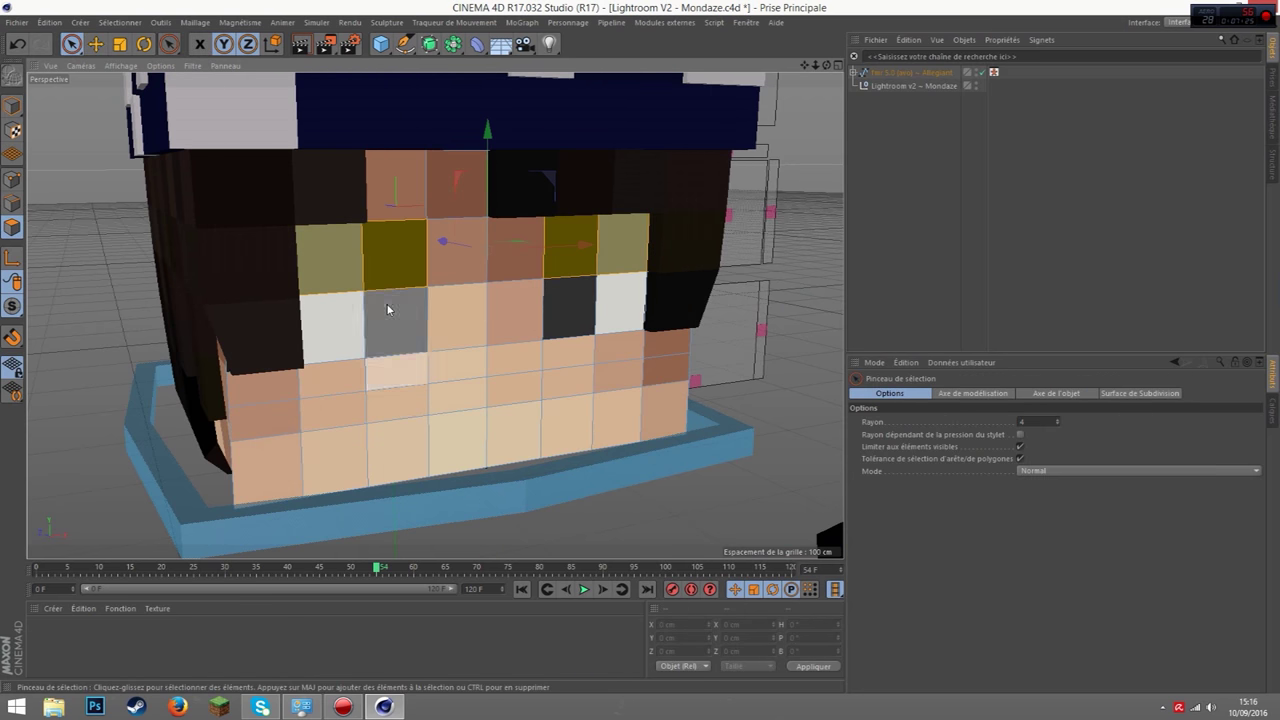
shift+click(385, 320)
key(ctrl+shift+a)
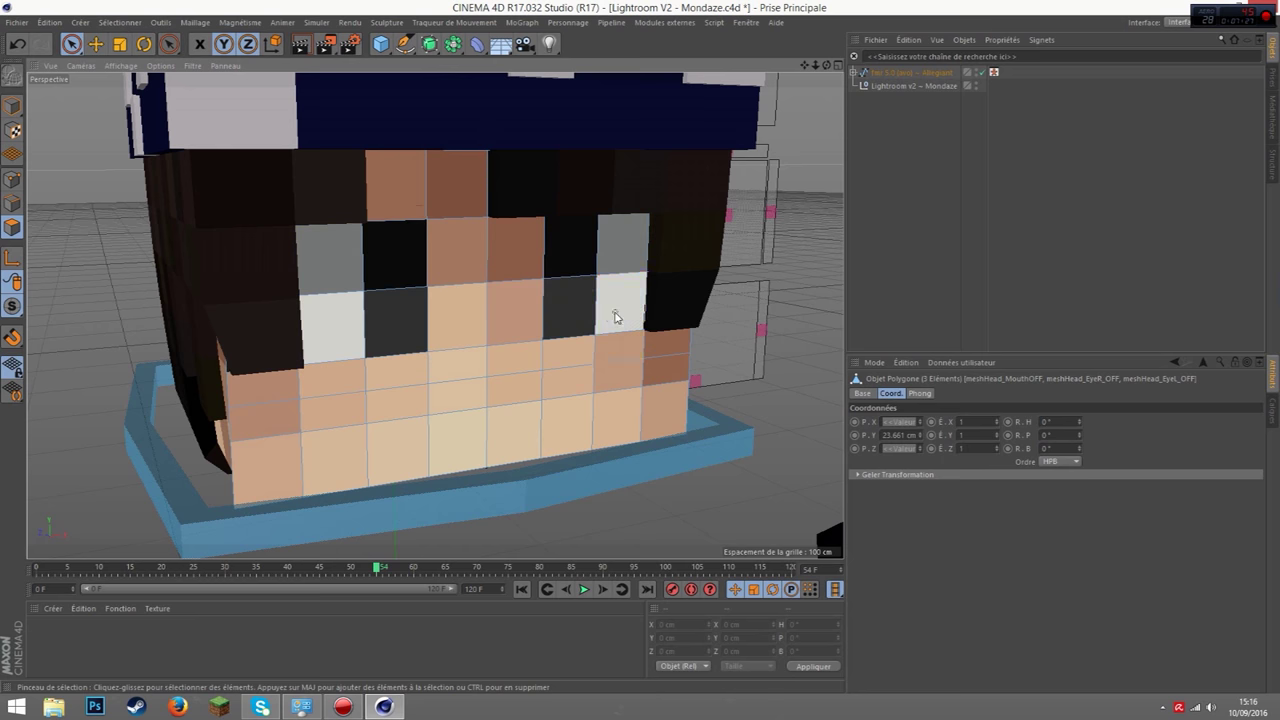
click(558, 332)
click(570, 246)
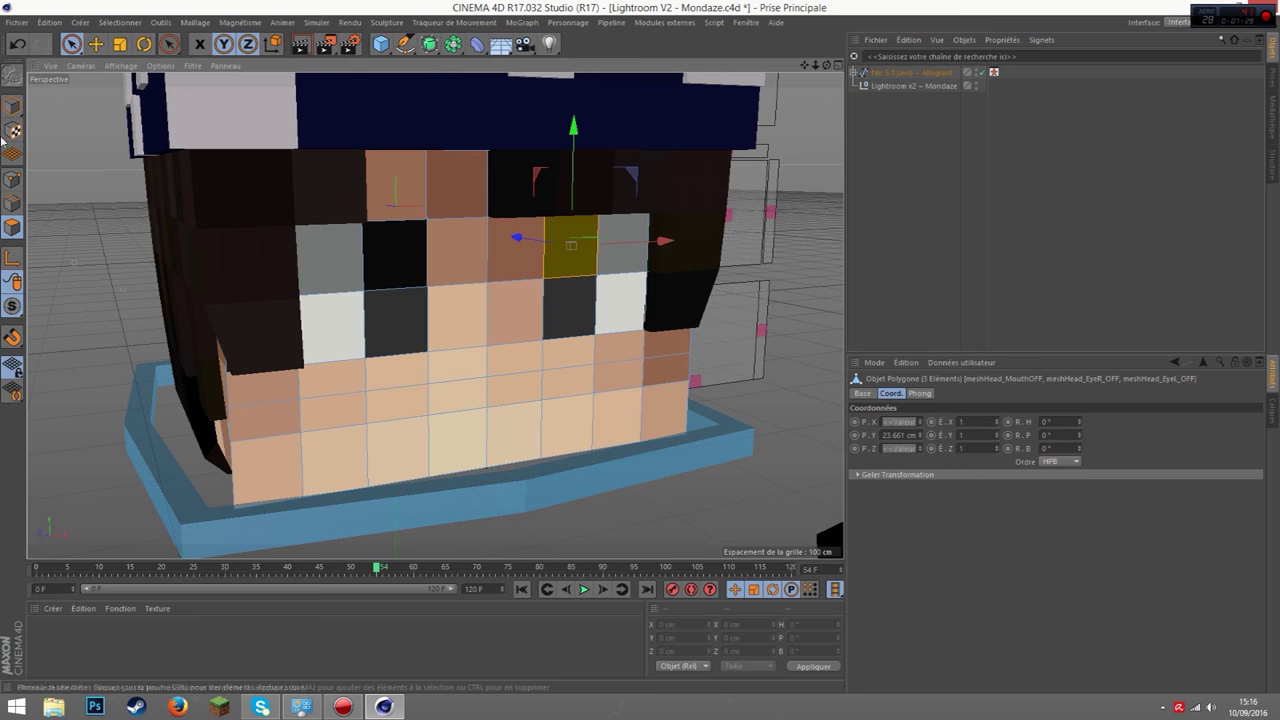
key(ctrl+shift+a)
key(e)
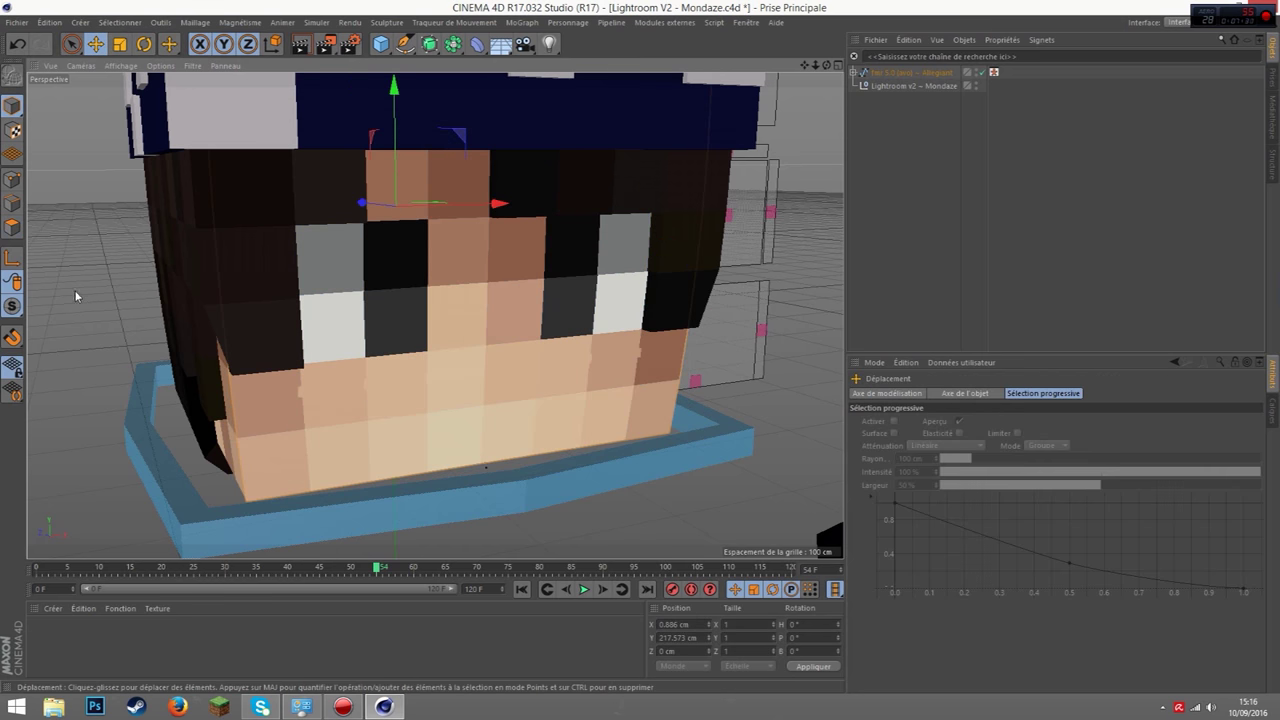
alt+drag(78, 295, 168, 298)
scroll(168, 298, down, 5)
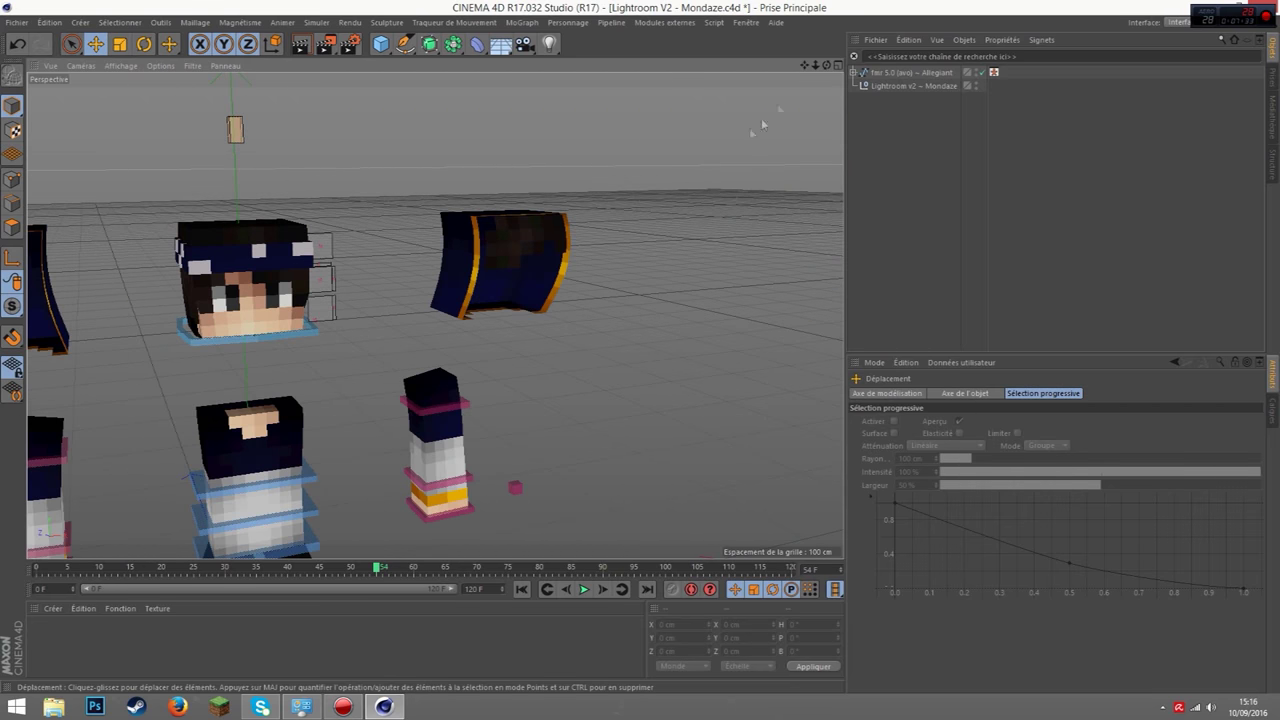
drag(825, 65, 660, 95)
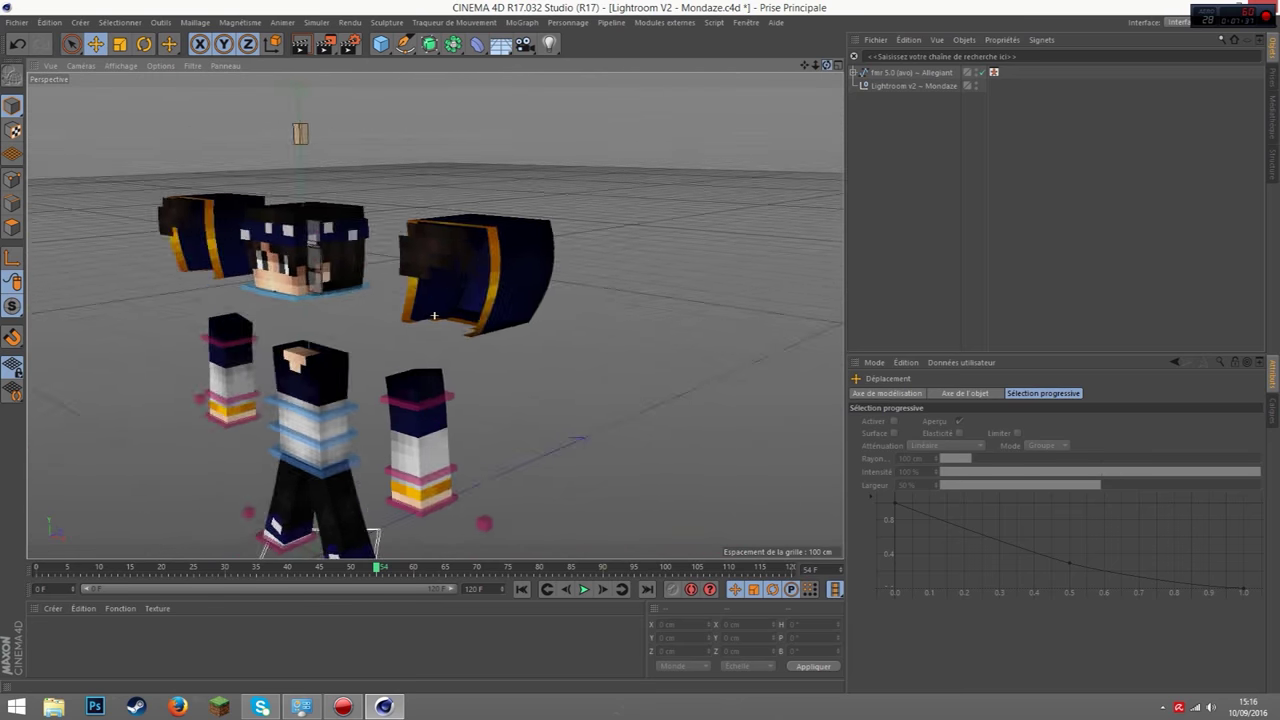
scroll(434, 316, up, 2)
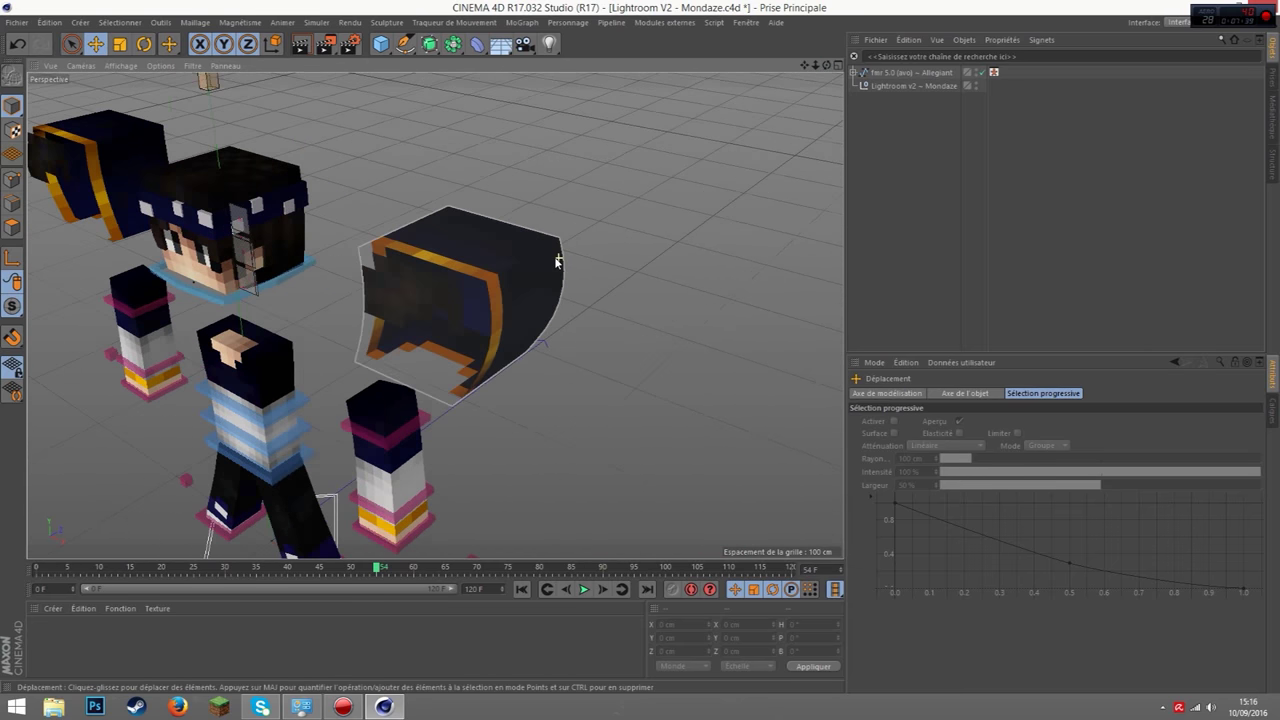
scroll(434, 316, up, 2)
scroll(480, 290, up, 2)
click(502, 280)
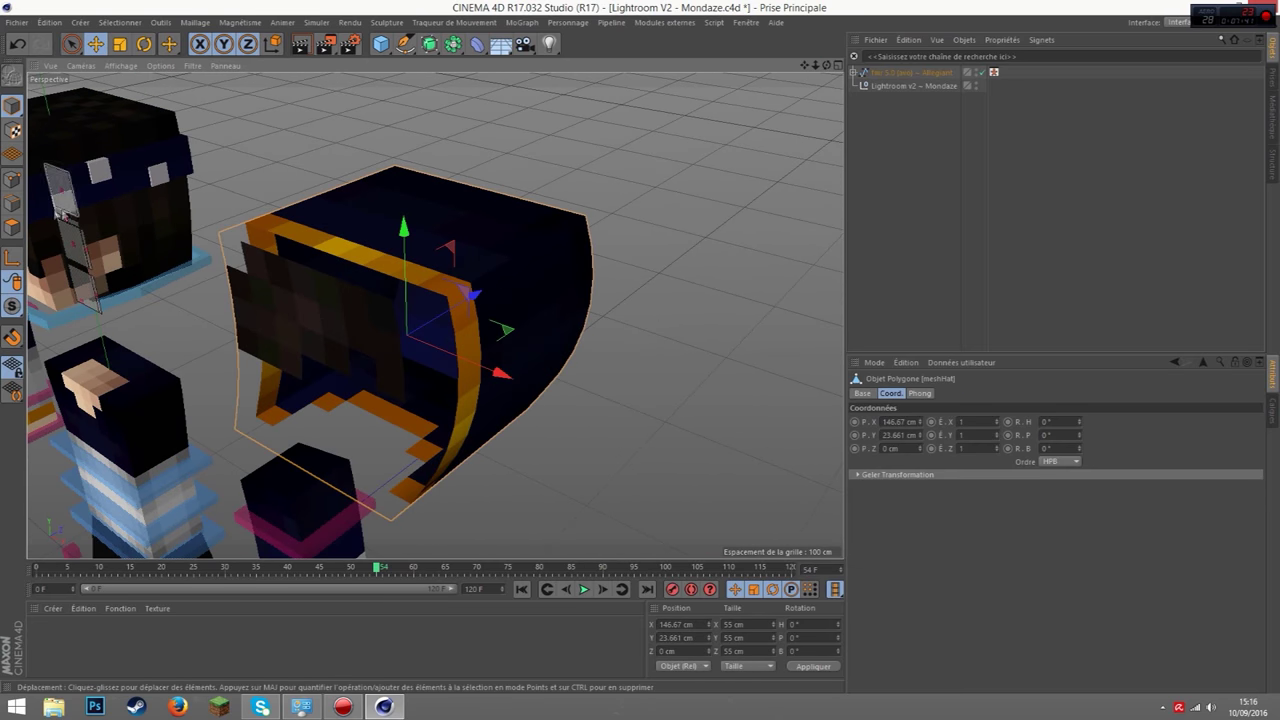
click(10, 229)
click(12, 106)
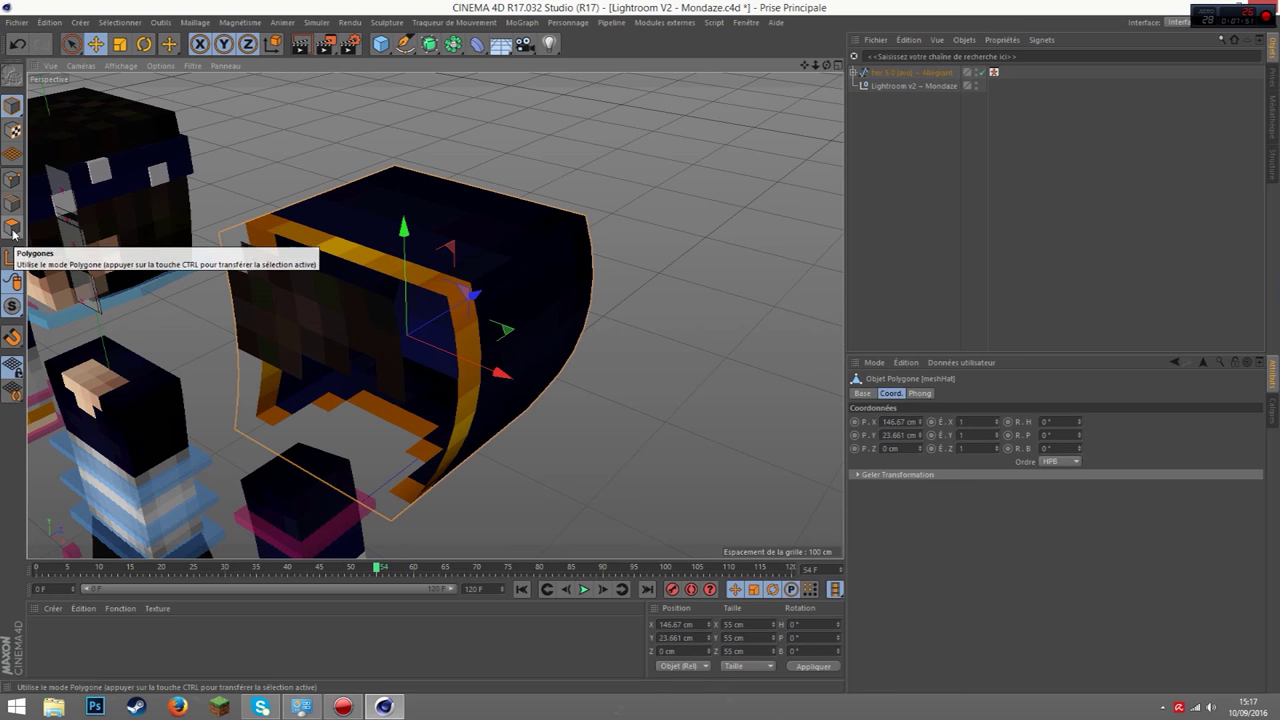
In Polygon mode, paint-select the hat's front and top polygons with Live Selection
click(12, 227)
drag(826, 64, 815, 68)
click(70, 43)
mouse_move(290, 270)
mouse_down()
mouse_move(353, 277)
mouse_move(300, 274)
mouse_move(393, 210)
mouse_move(446, 225)
mouse_move(474, 286)
mouse_move(324, 314)
mouse_move(425, 307)
mouse_up()
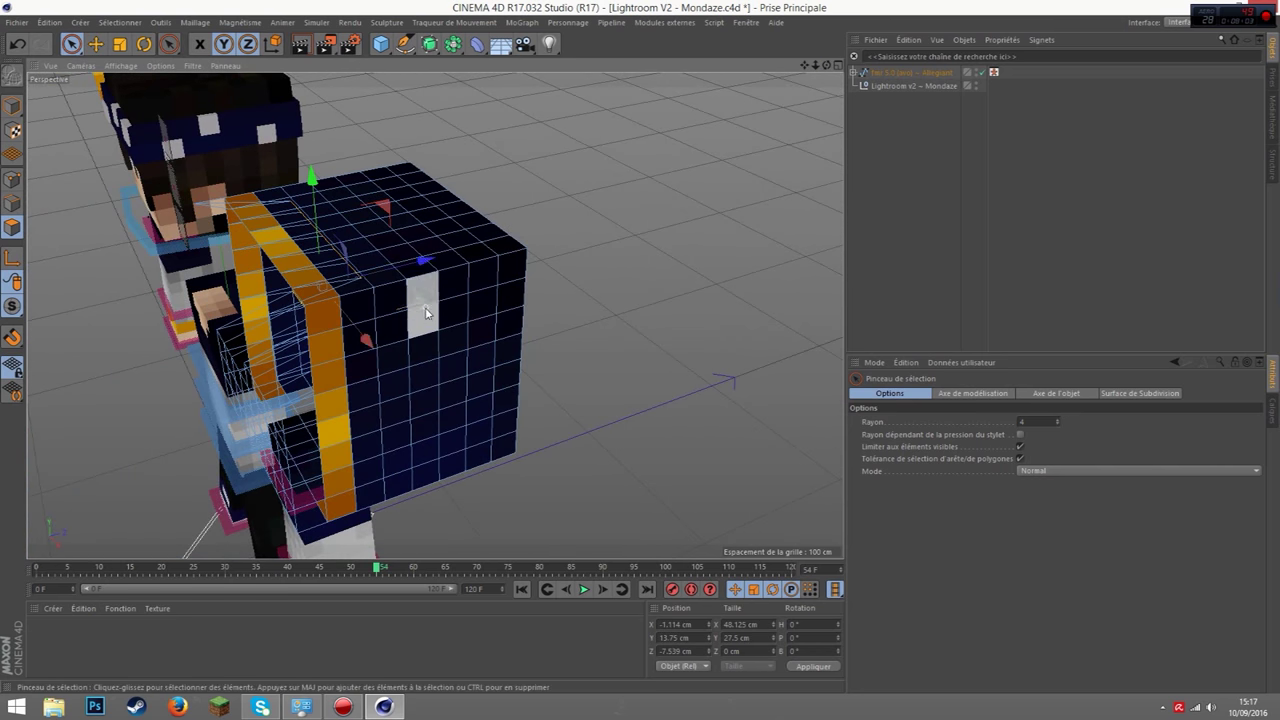
key(ctrl+z)
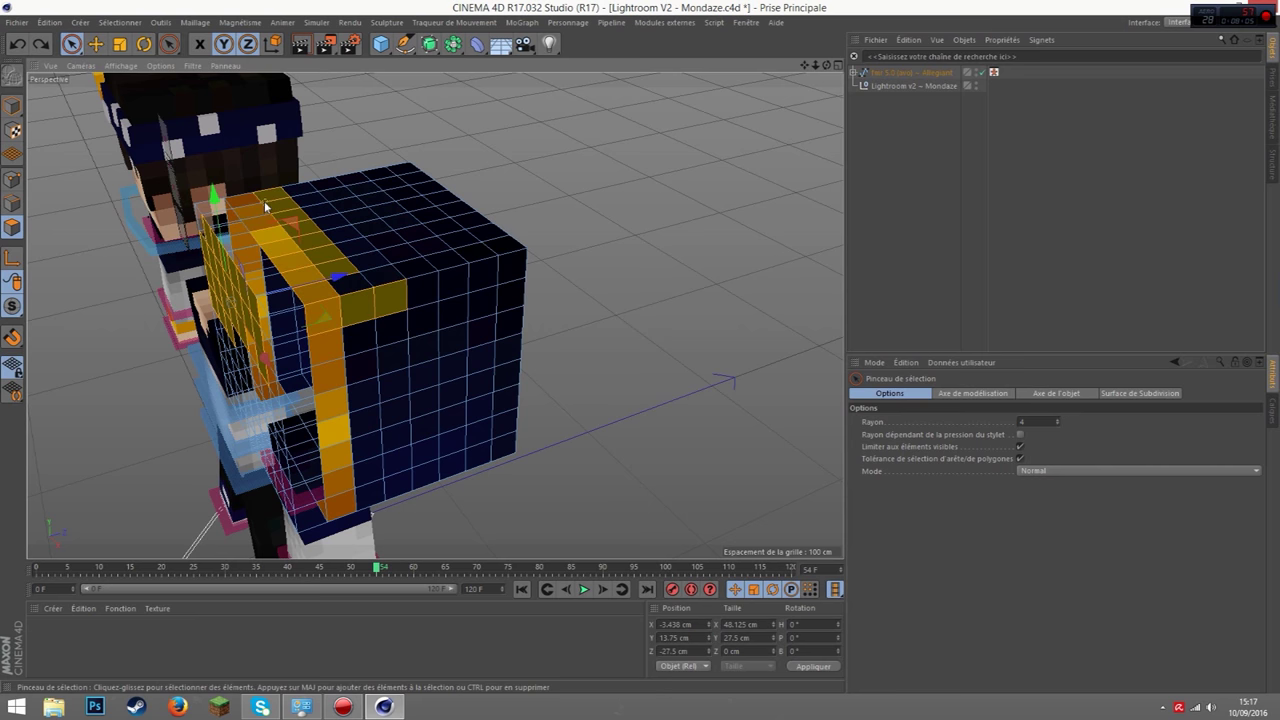
drag(316, 203, 325, 213)
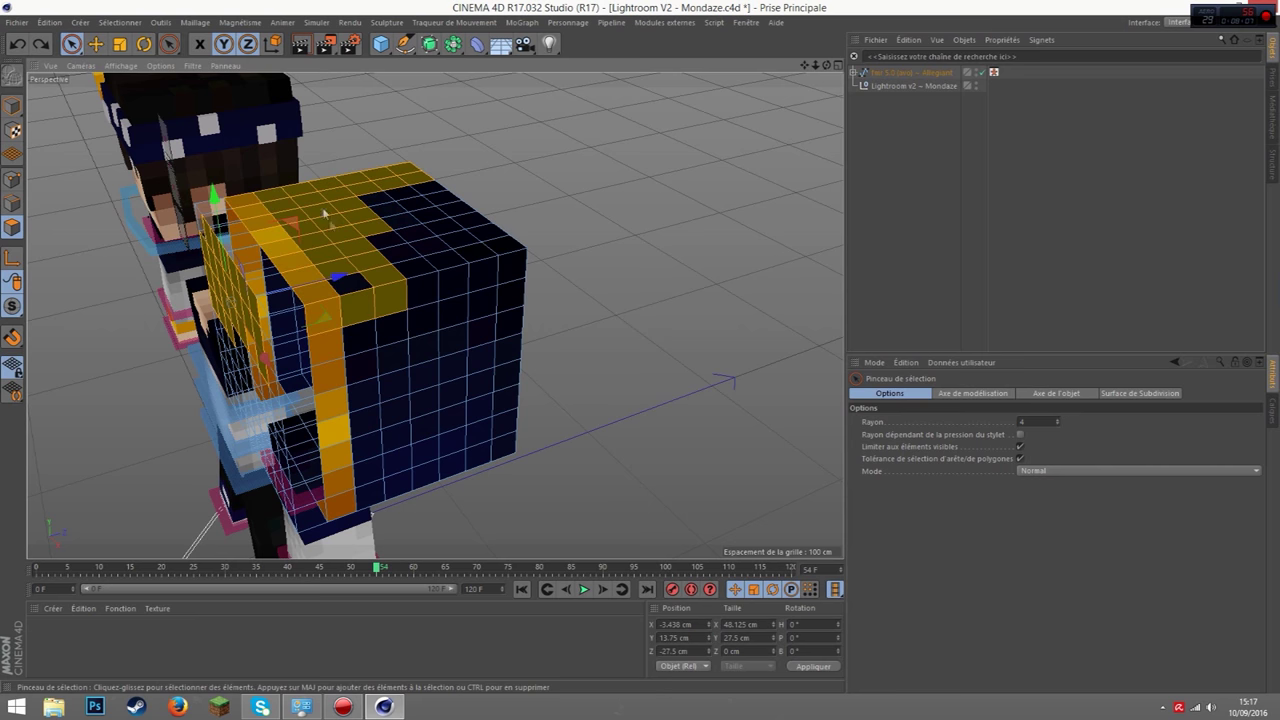
drag(349, 273, 362, 395)
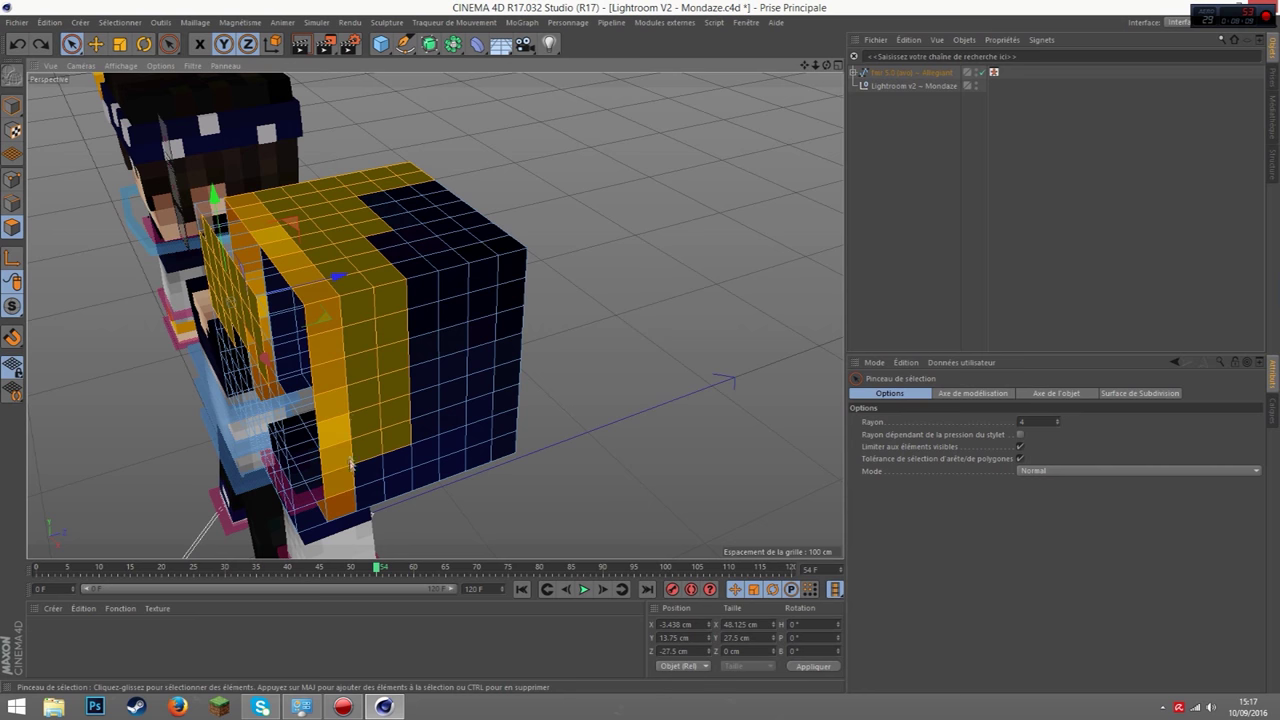
drag(371, 497, 498, 456)
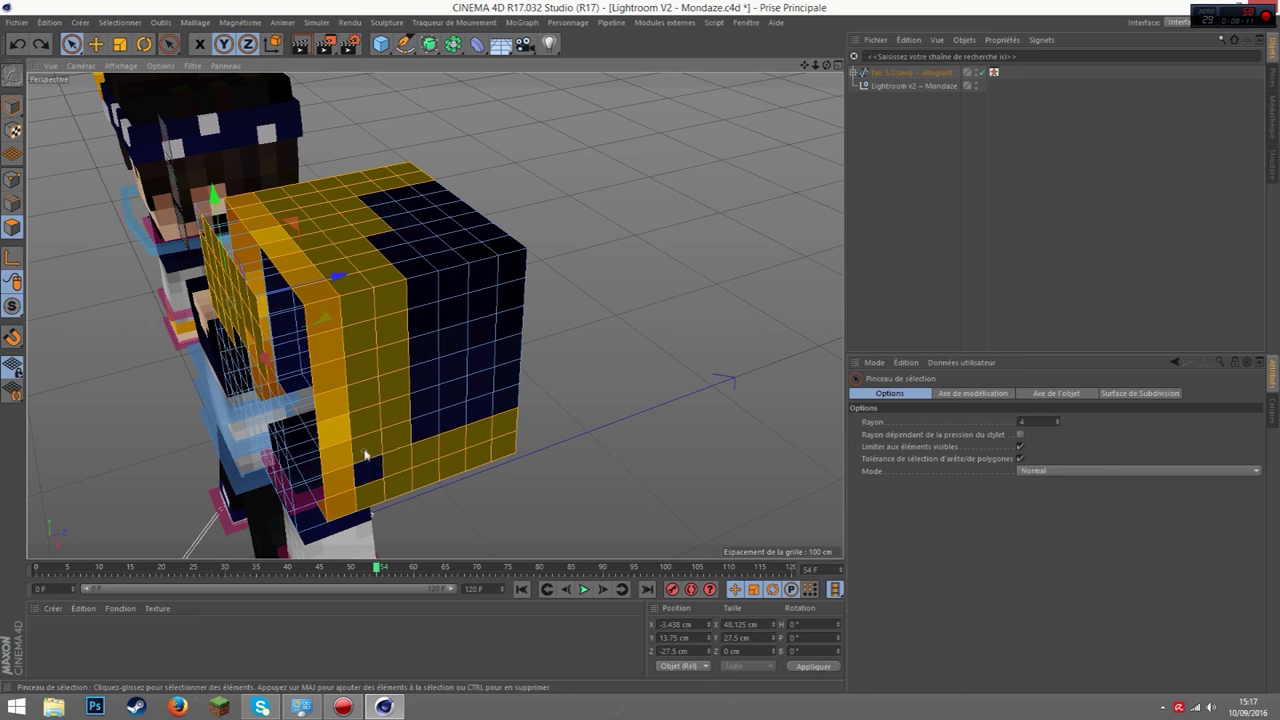
mouse_move(378, 467)
mouse_down()
mouse_move(509, 354)
mouse_move(410, 330)
mouse_move(456, 284)
mouse_move(377, 187)
mouse_move(500, 250)
mouse_up()
Add the hat's side and remaining front polygons to the selection
drag(827, 65, 780, 55)
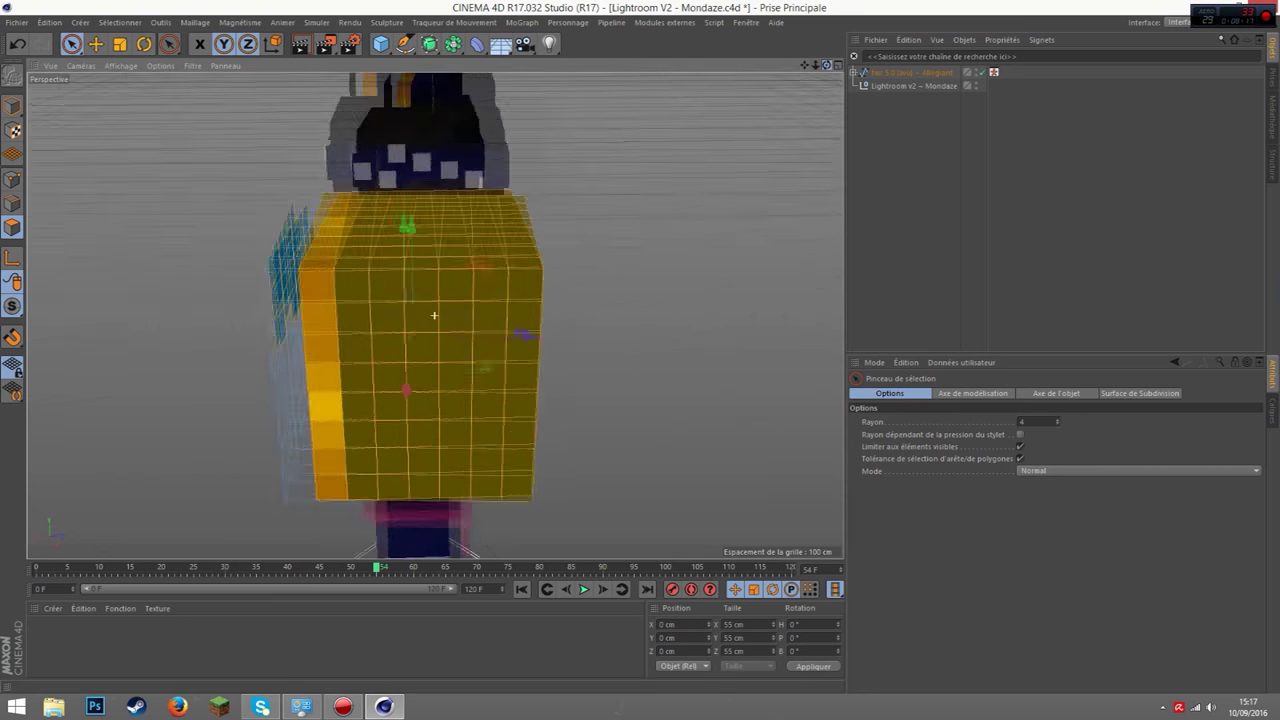
key(ctrl+shift+z)
mouse_move(625, 478)
mouse_down()
mouse_move(549, 527)
mouse_move(610, 420)
mouse_move(615, 330)
mouse_move(632, 300)
mouse_move(549, 347)
mouse_move(560, 371)
mouse_up()
drag(827, 65, 792, 85)
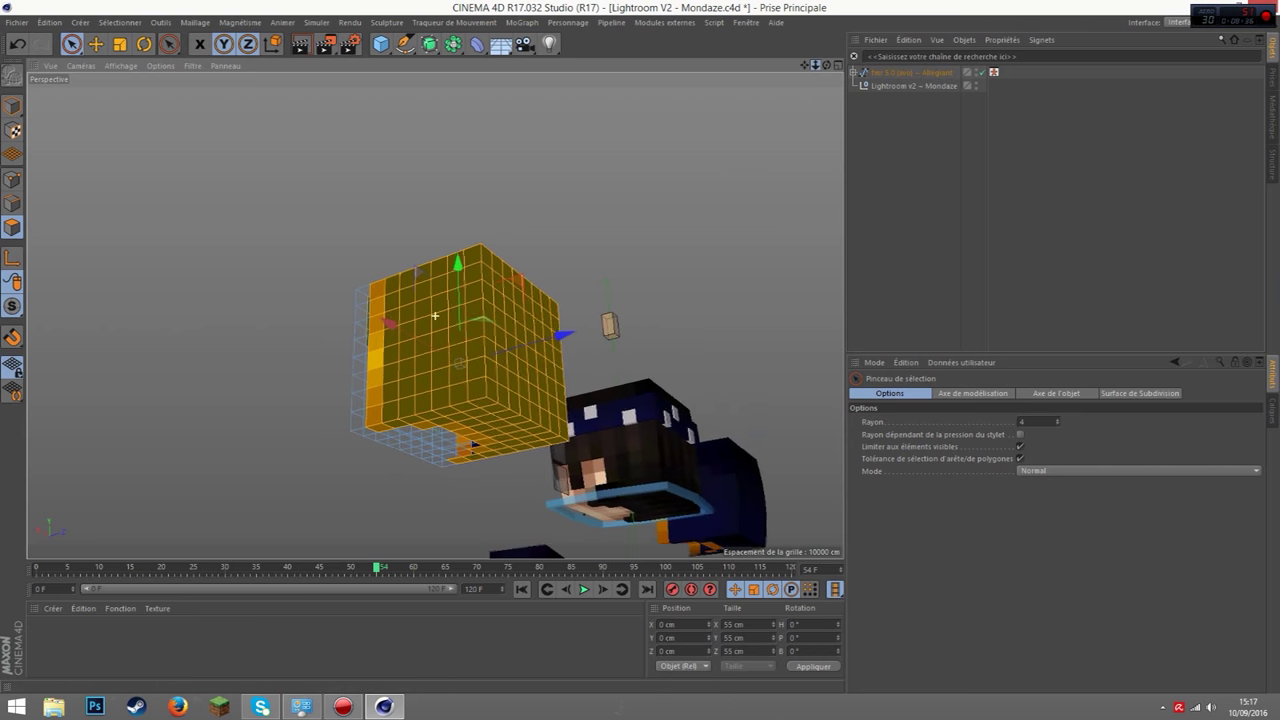
mouse_move(800, 90)
mouse_down()
mouse_move(434, 315)
mouse_move(560, 400)
mouse_up()
mouse_move(560, 400)
mouse_down()
mouse_move(525, 487)
mouse_move(491, 443)
mouse_move(471, 337)
mouse_move(423, 363)
mouse_move(425, 330)
mouse_up()
mouse_move(826, 64)
mouse_down()
mouse_move(434, 315)
mouse_move(688, 224)
mouse_up()
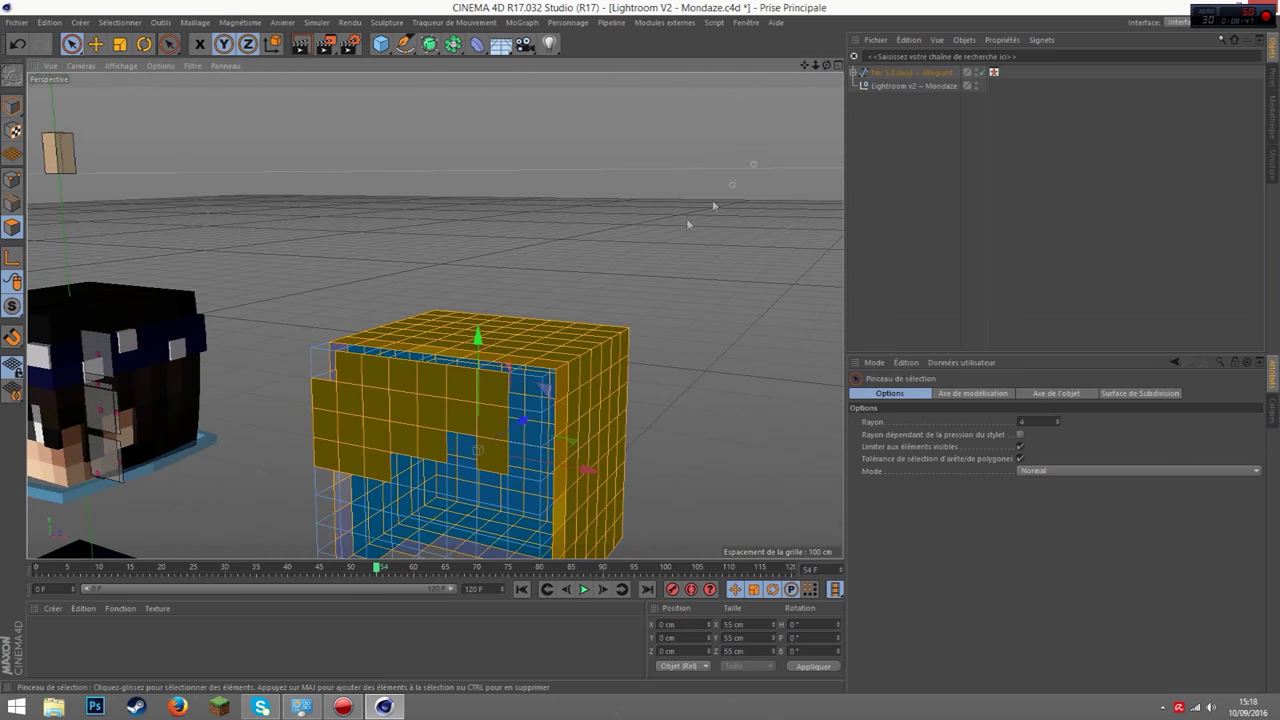
right_click(515, 338)
Extrude the selected hat polygons inward to a -6.7 cm offset
click(573, 390)
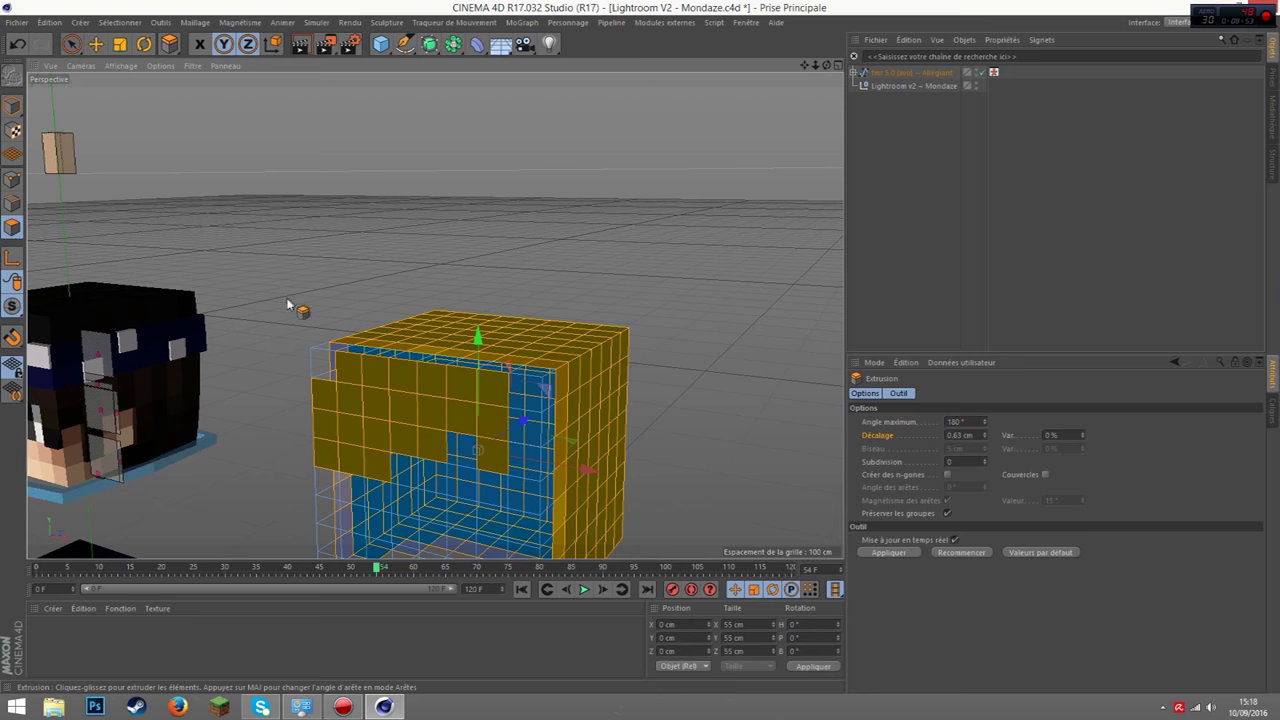
mouse_move(695, 312)
mouse_down()
mouse_move(790, 312)
mouse_move(668, 312)
mouse_up()
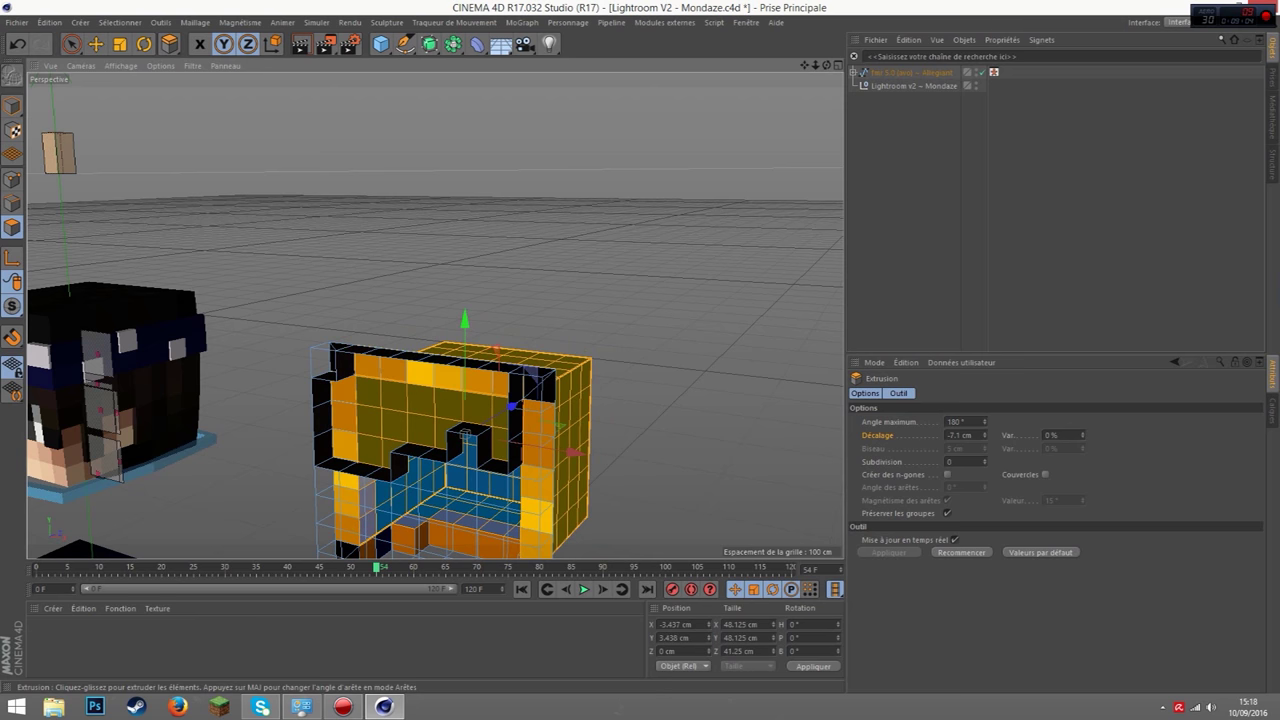
drag(668, 312, 663, 312)
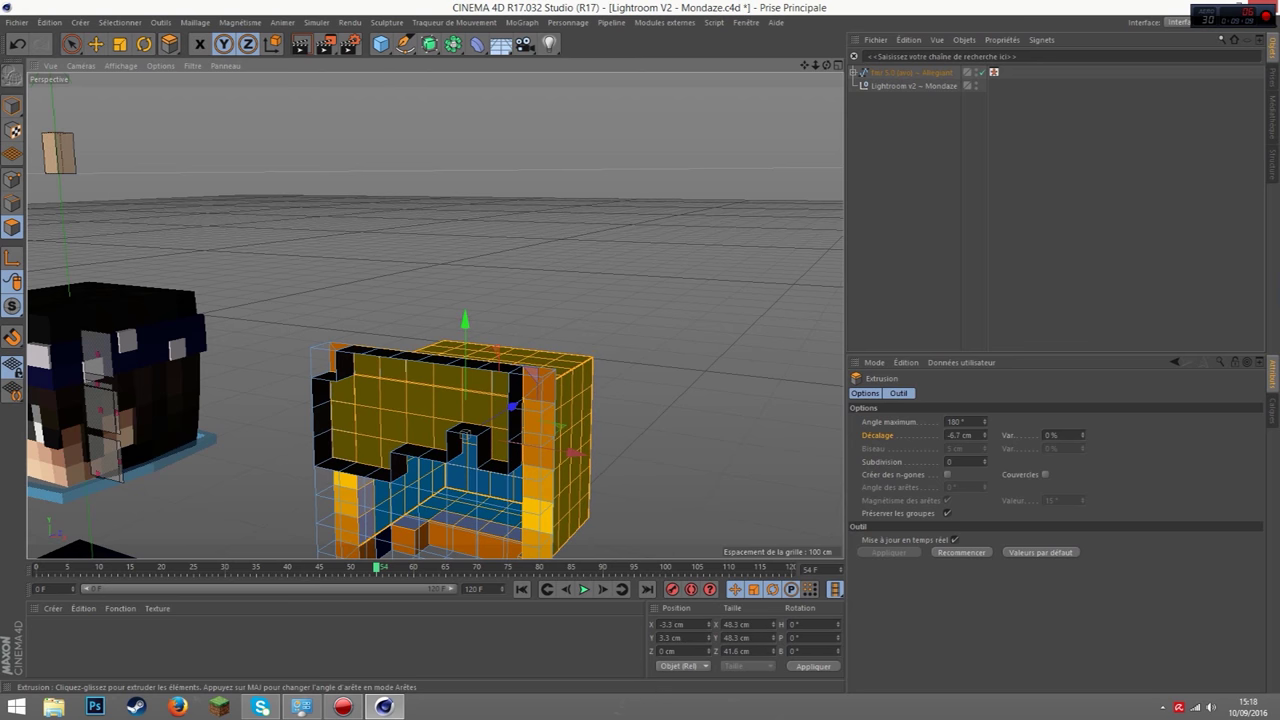
click(12, 106)
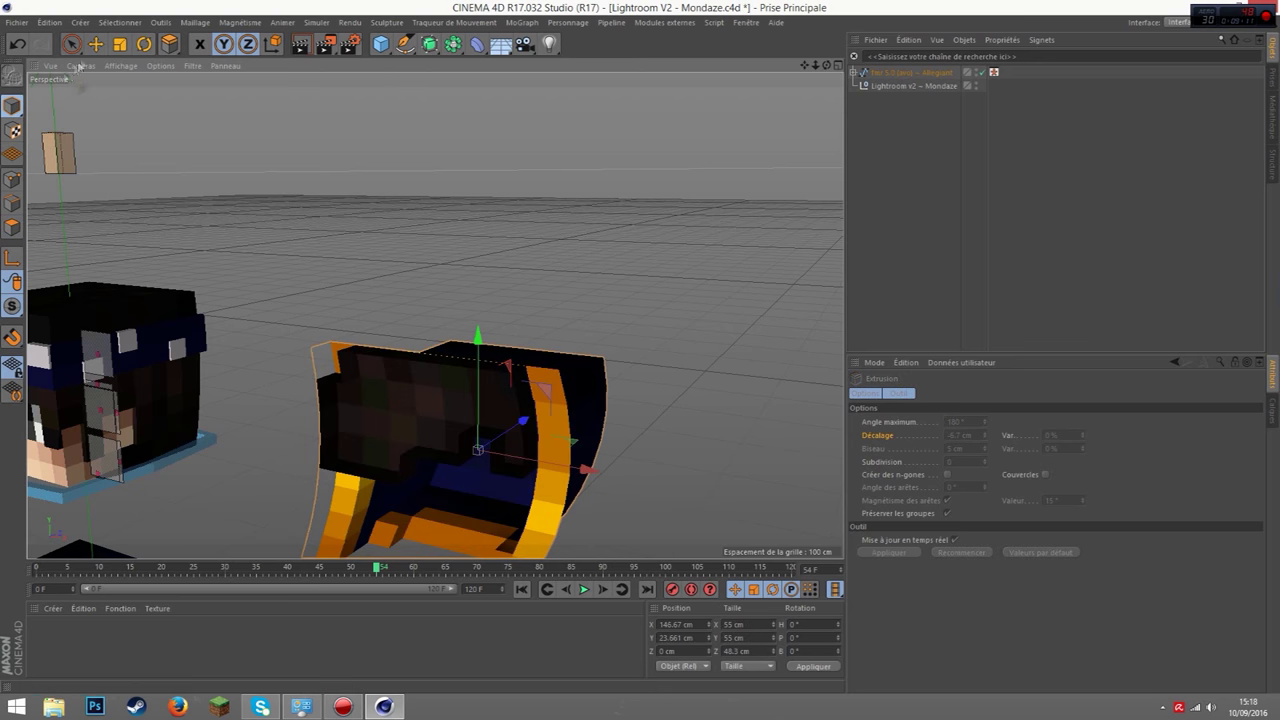
Select the hat and set its P.X position to 0 cm
key(e)
scroll(680, 346, down, 3)
click(492, 464)
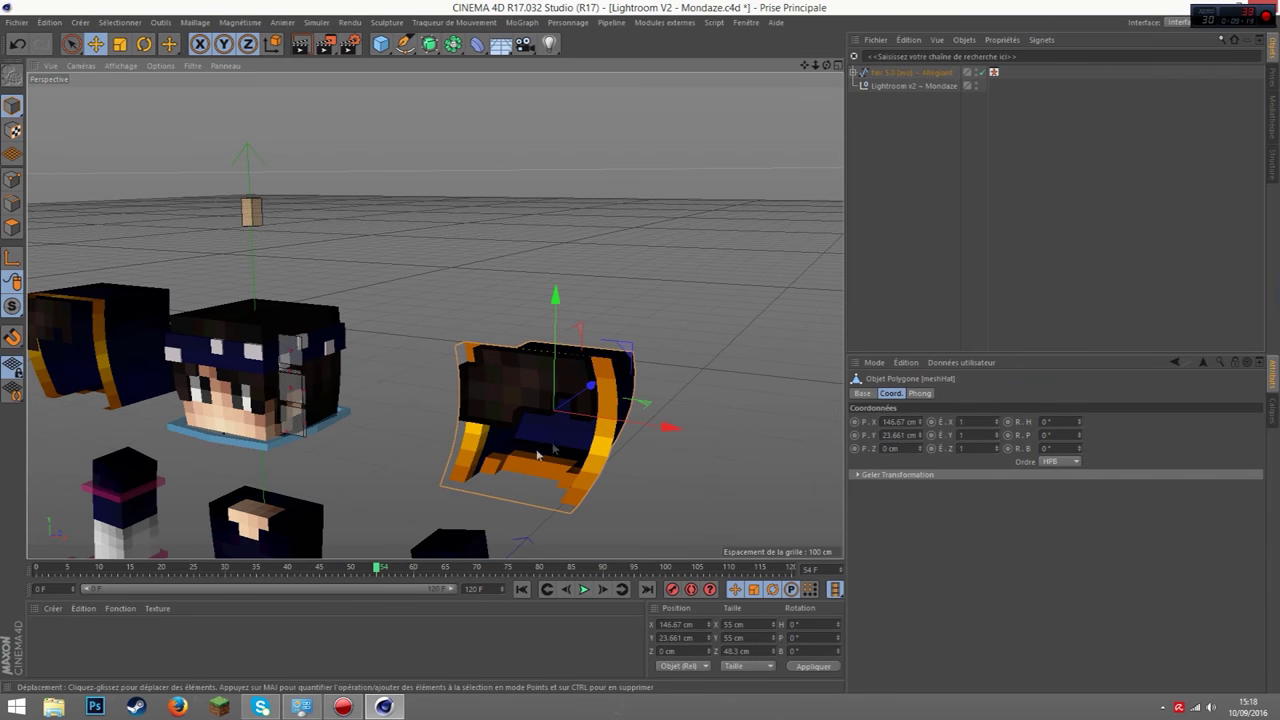
click(900, 435)
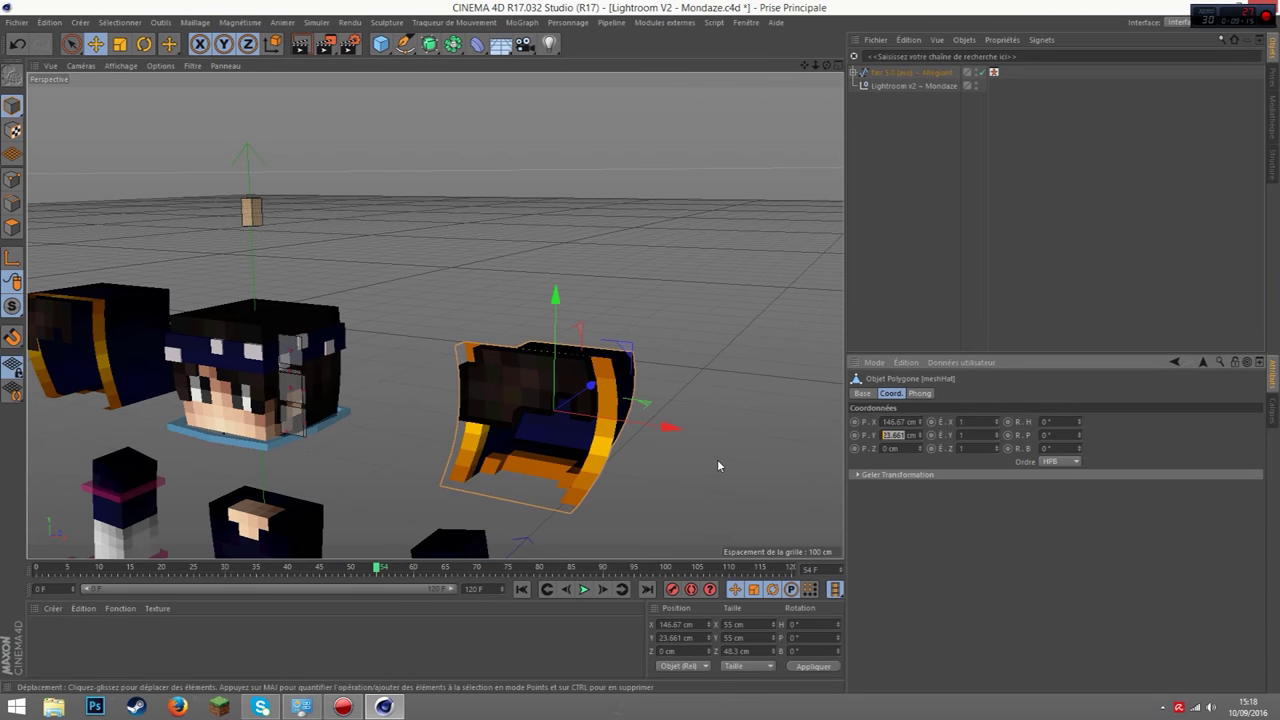
drag(918, 421, 916, 424)
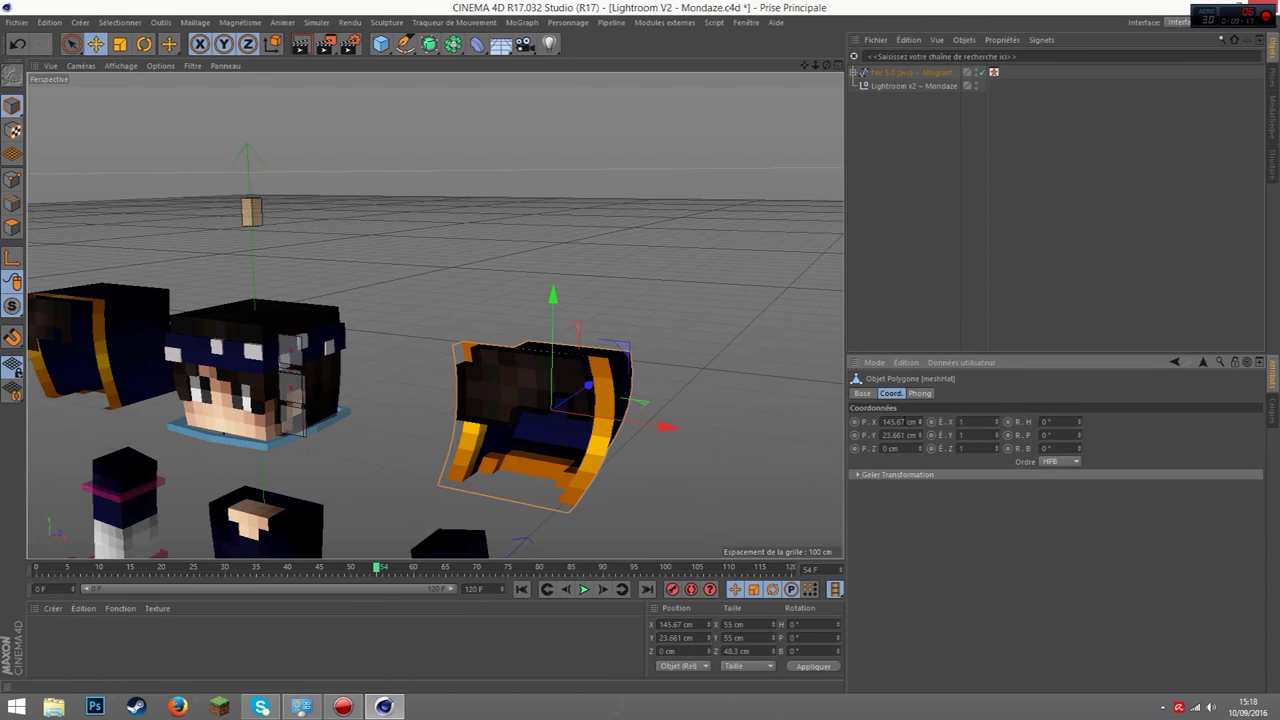
text(0)
key(Return)
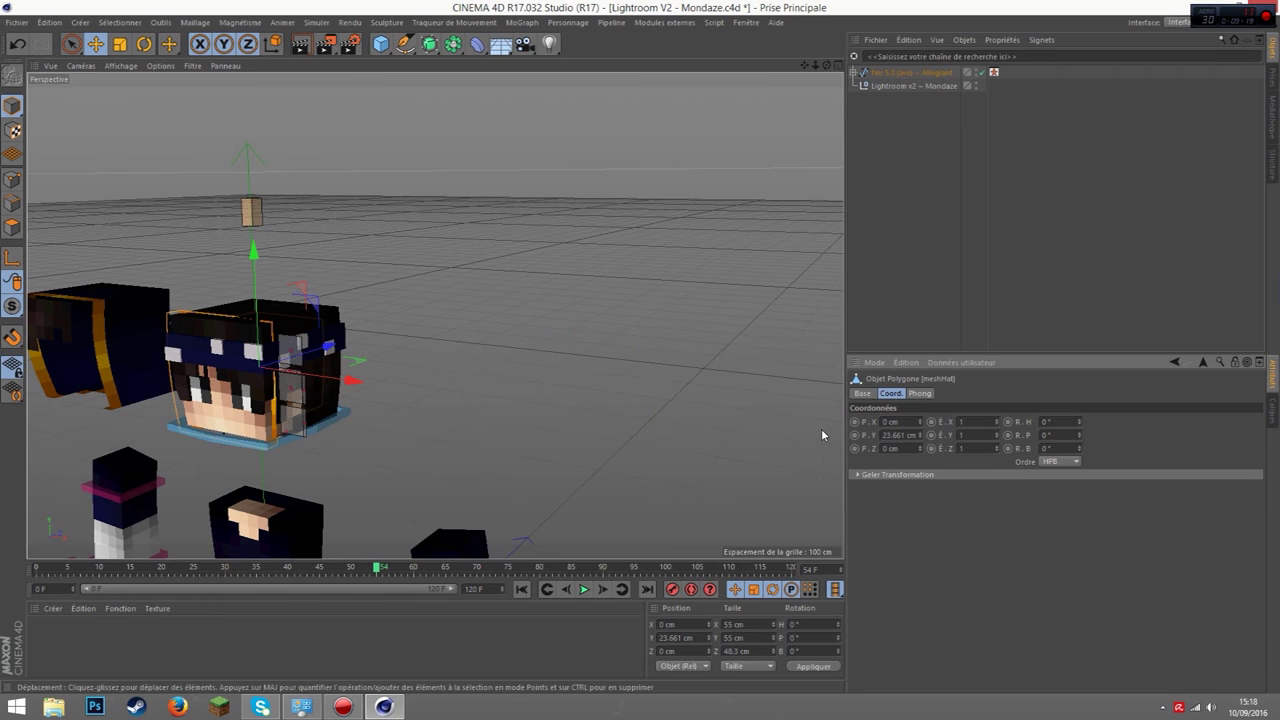
Select the left hat object and make it editable
click(521, 386)
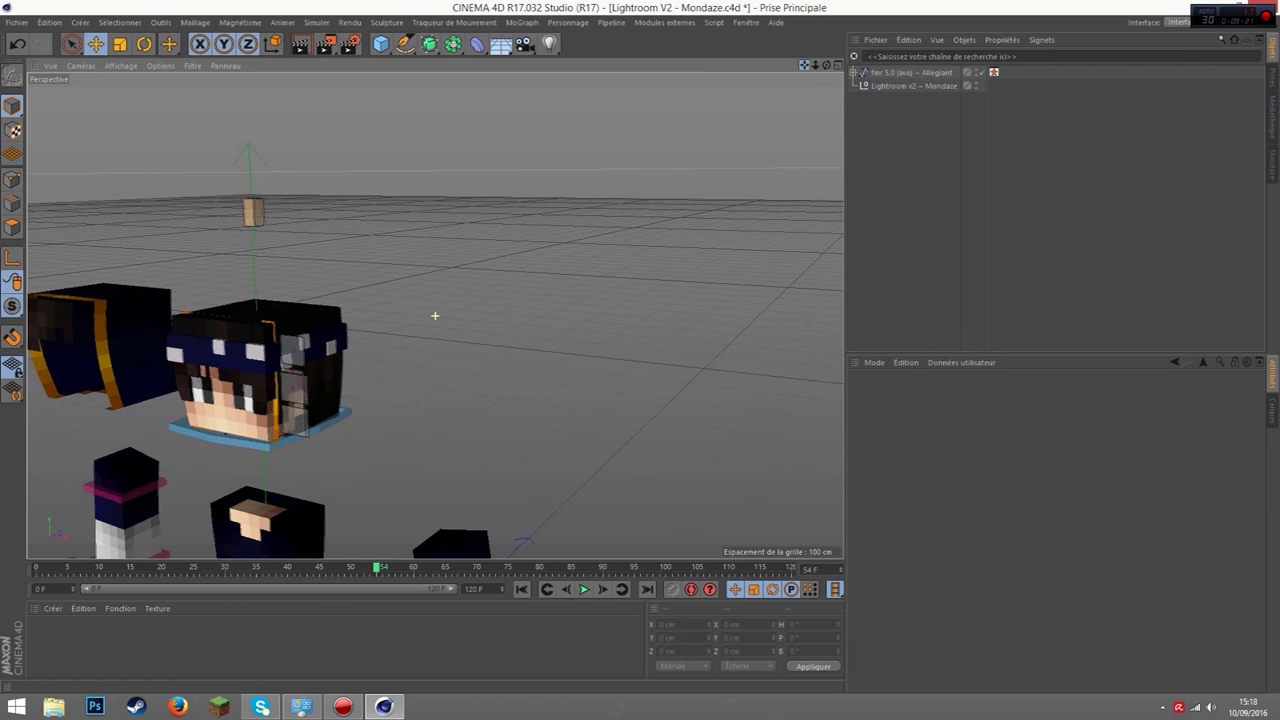
alt+middle_drag(434, 314, 585, 490)
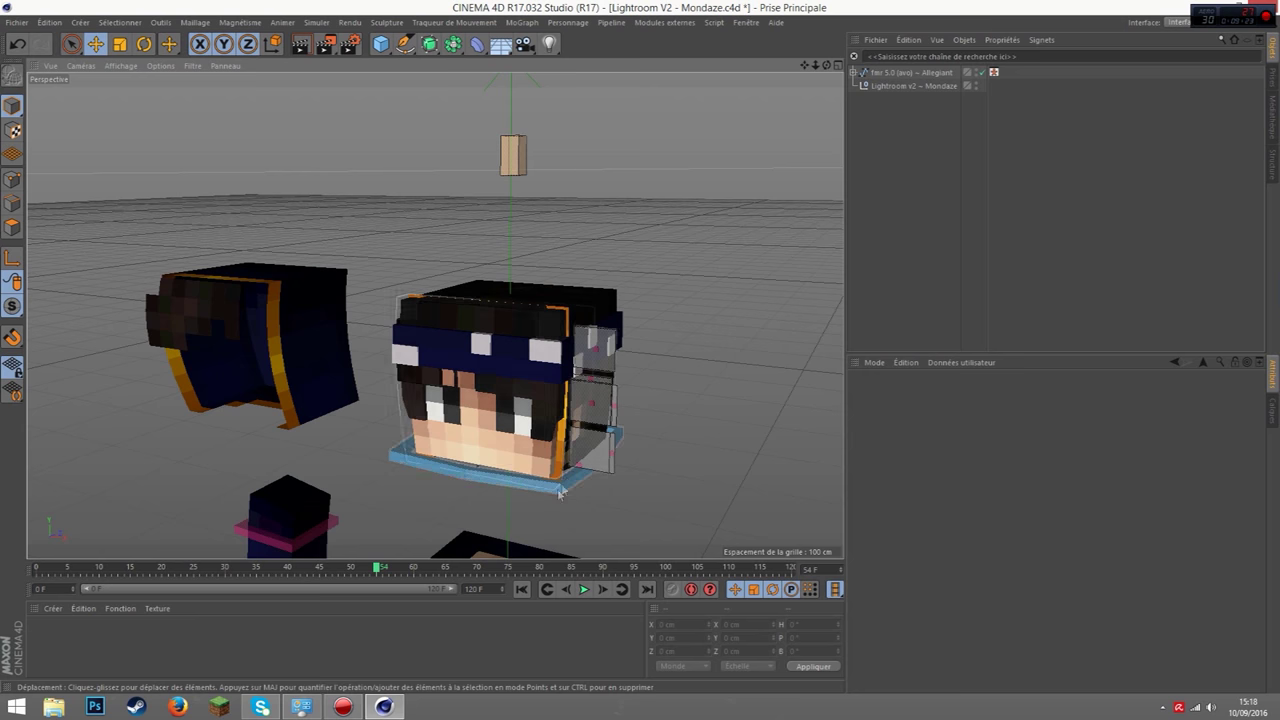
click(250, 340)
scroll(247, 331, up, 5)
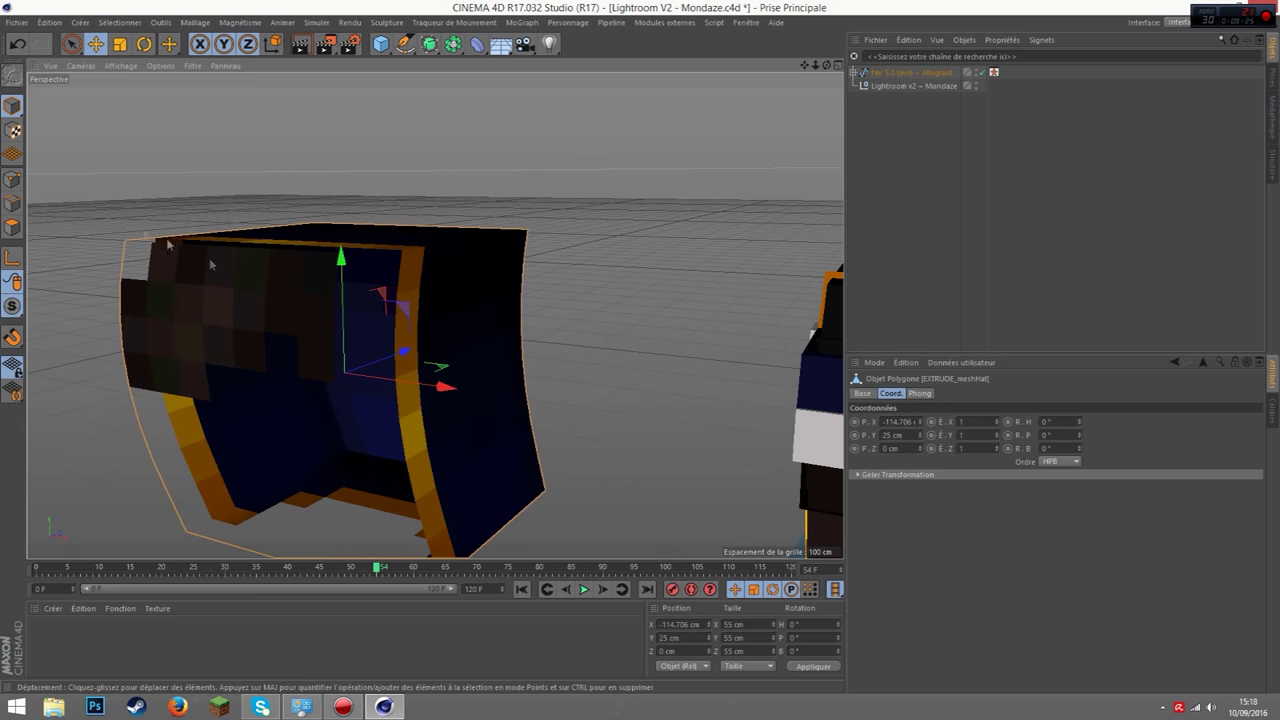
click(13, 180)
Paint-select the left hat cube's right-face and top polygons with Live Selection
click(70, 43)
alt+middle_drag(498, 388, 507, 400)
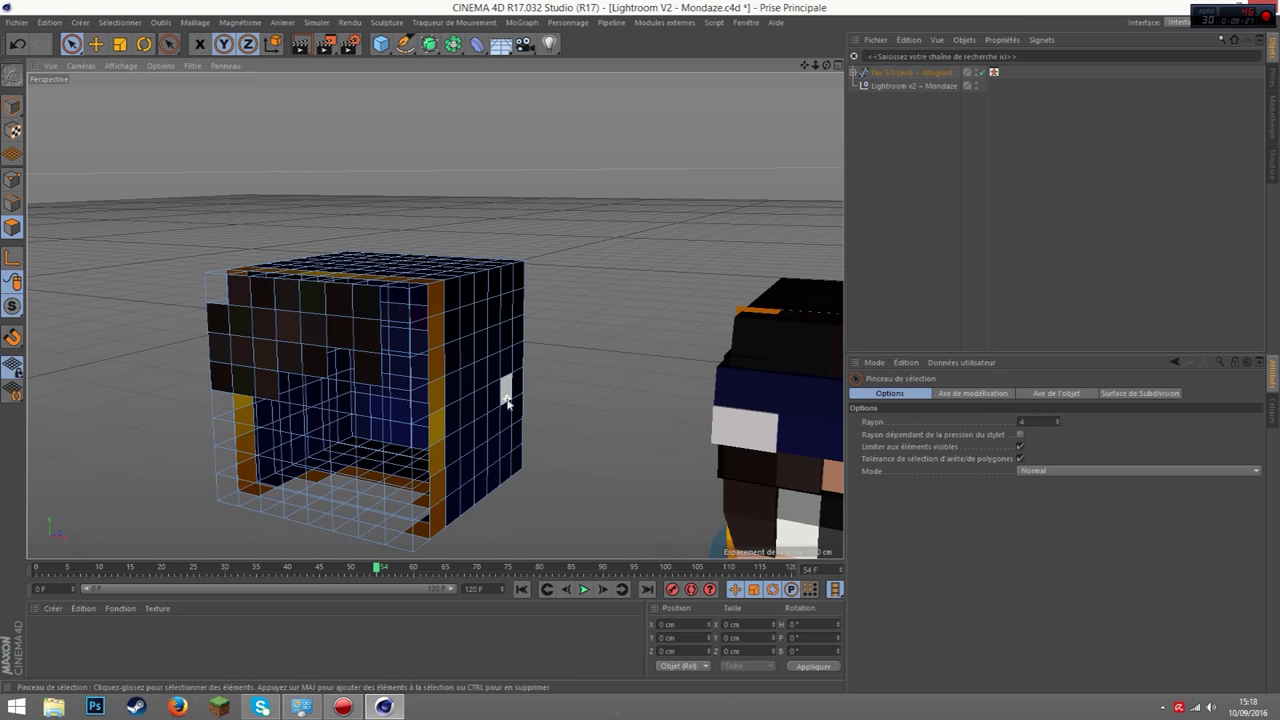
drag(512, 465, 478, 487)
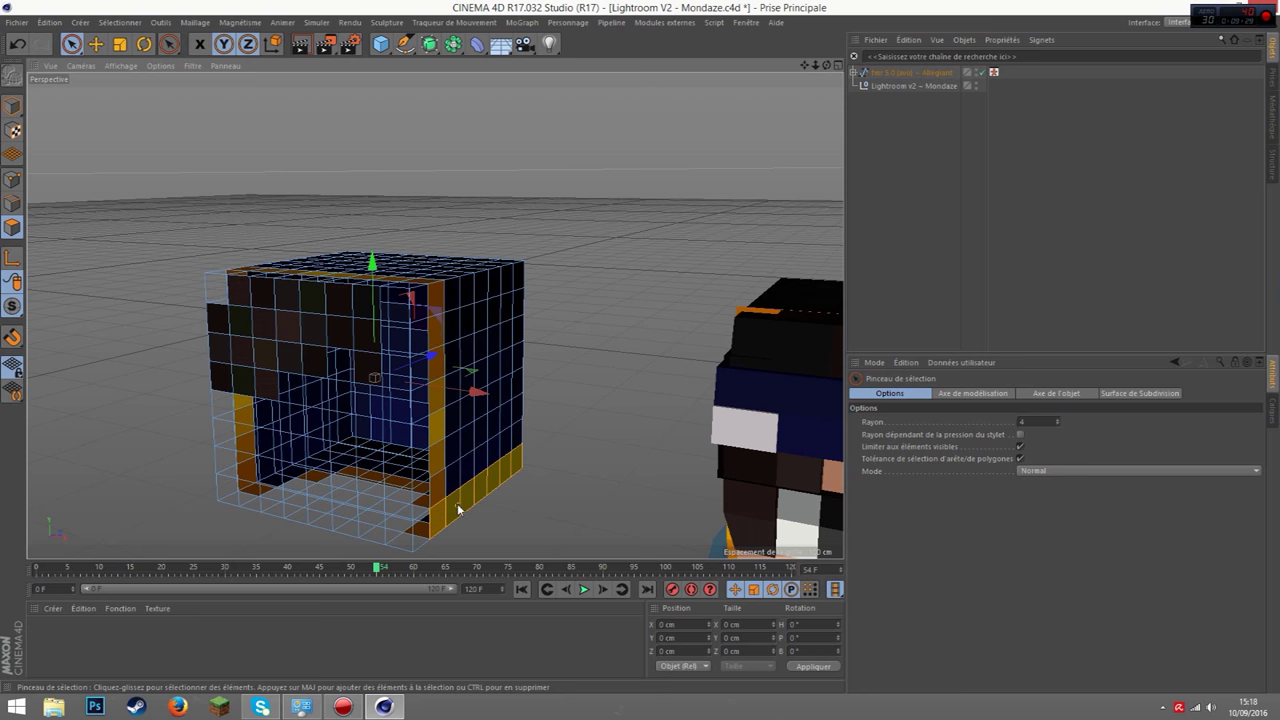
key(ctrl+z)
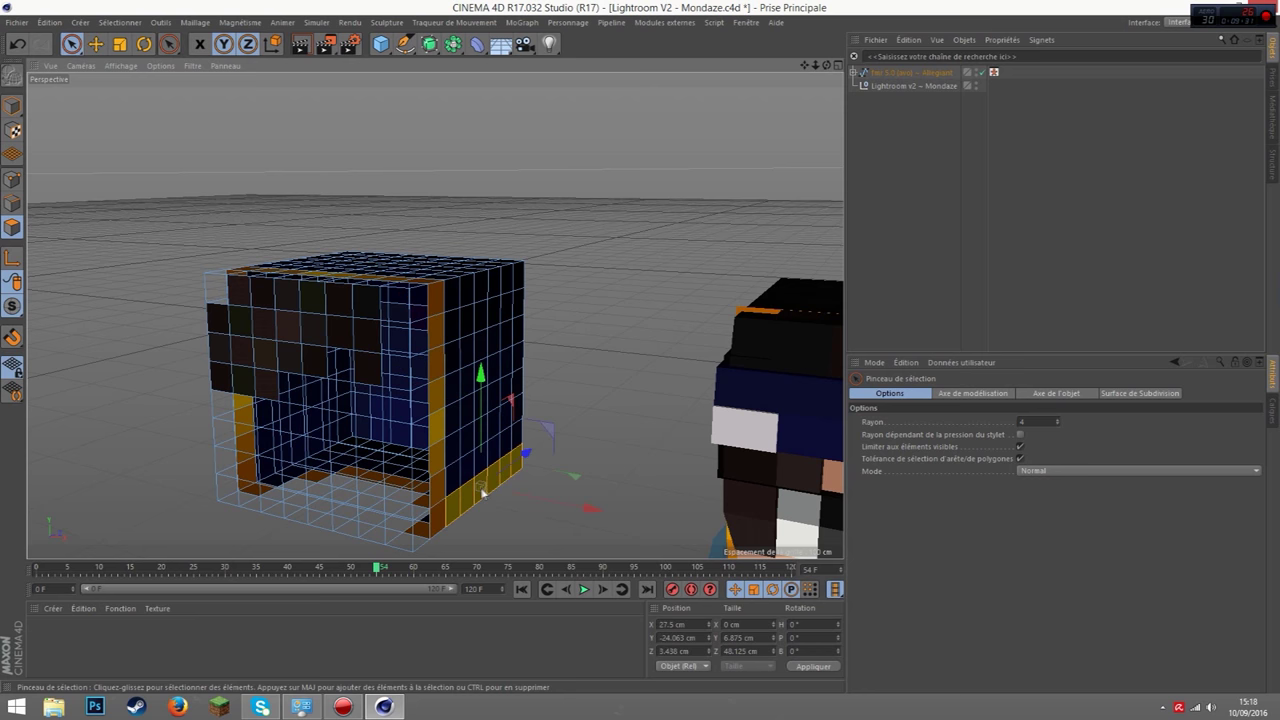
mouse_move(454, 359)
mouse_down()
mouse_move(482, 398)
mouse_move(477, 298)
mouse_up()
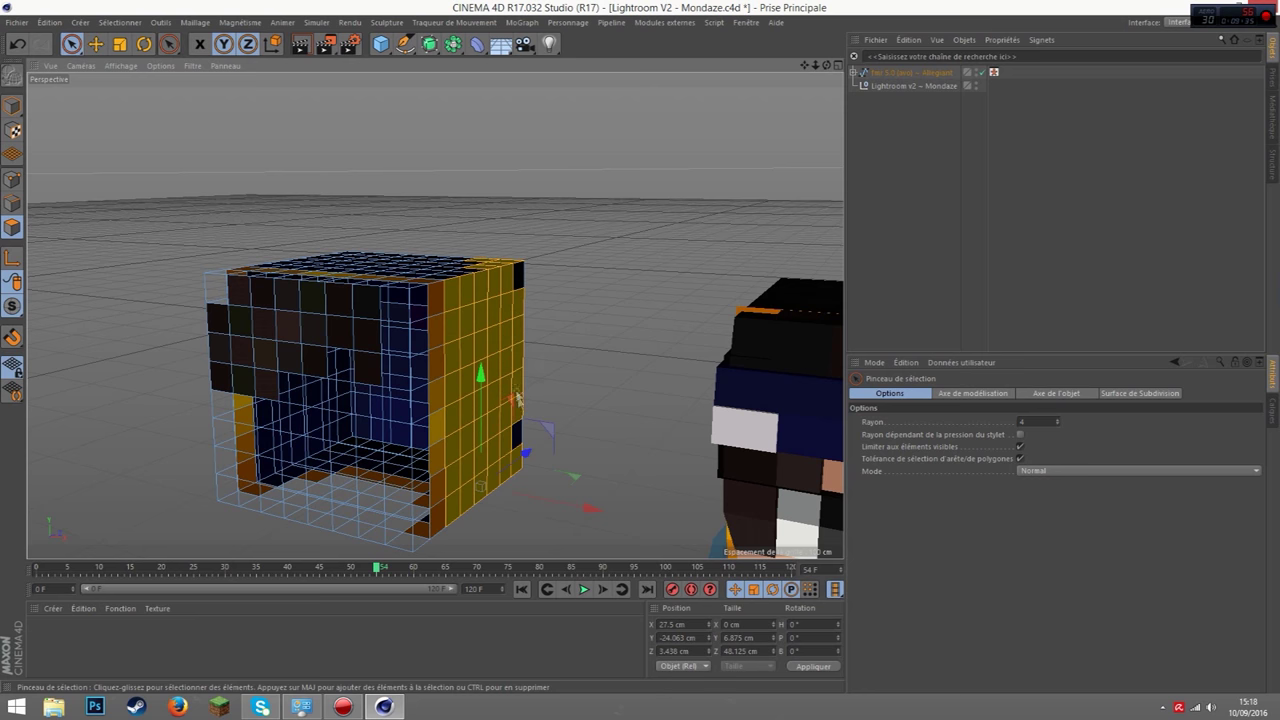
drag(518, 282, 515, 265)
drag(827, 64, 513, 65)
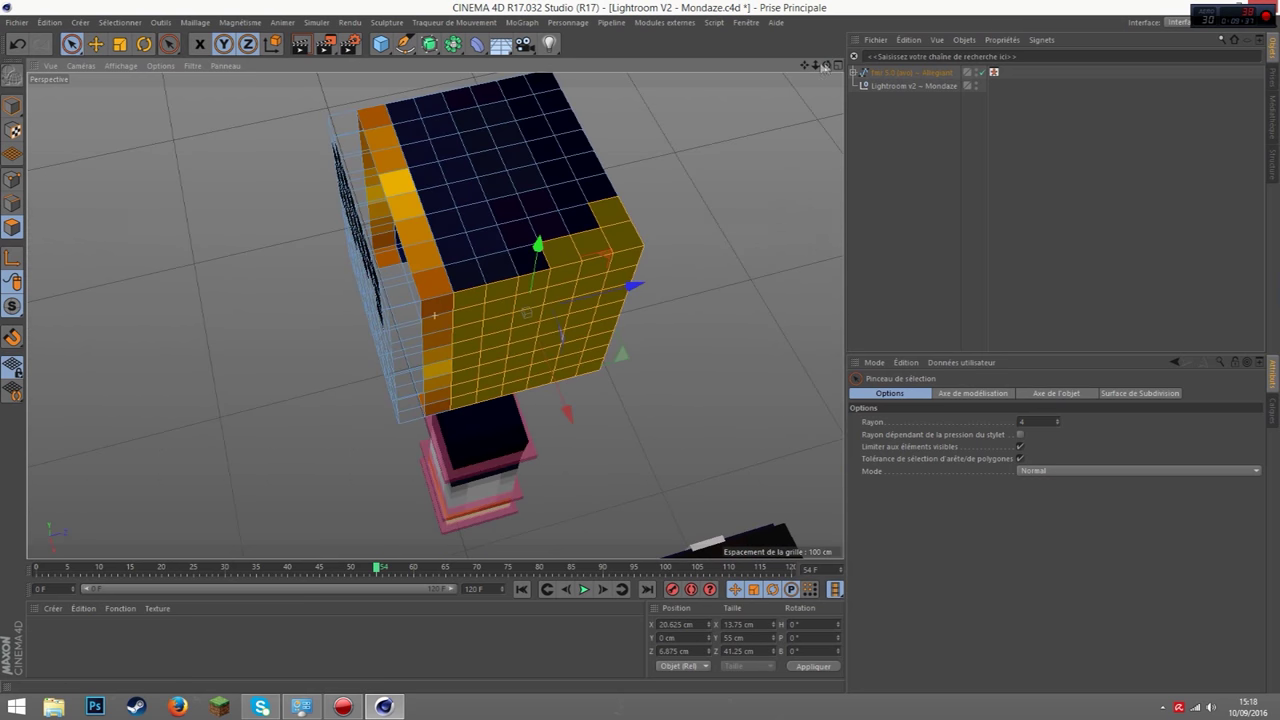
drag(497, 243, 557, 128)
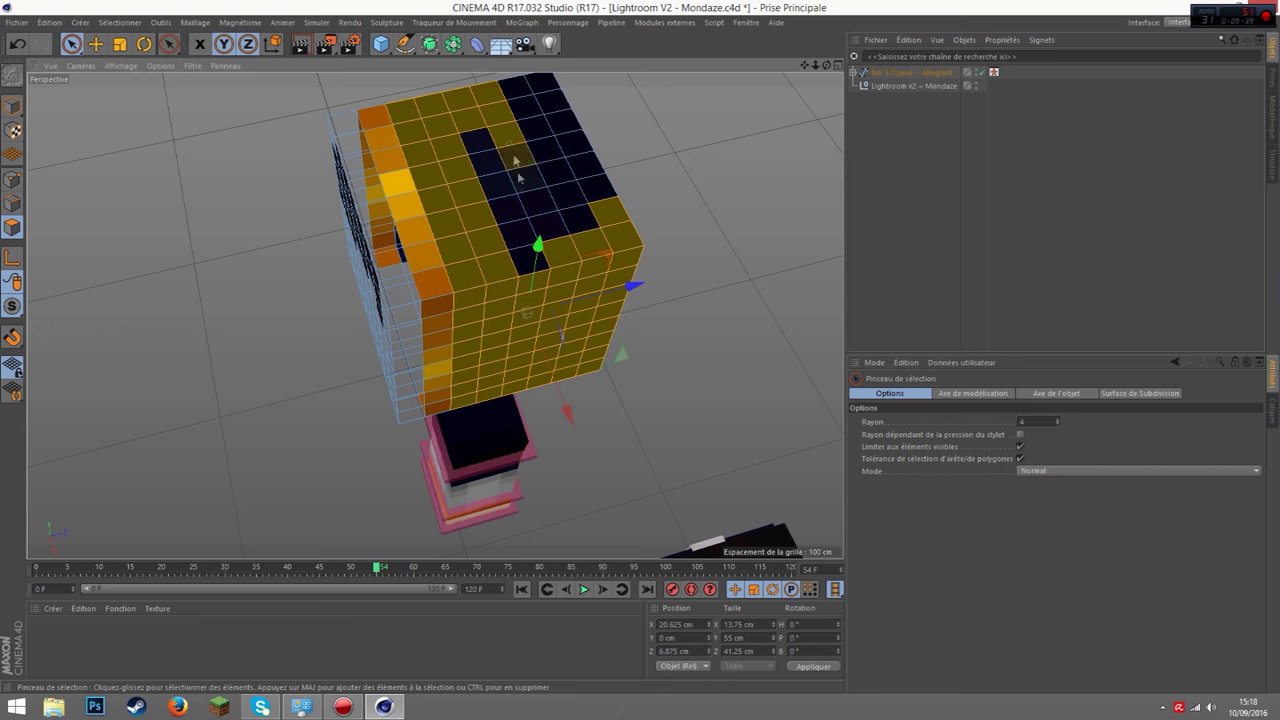
Add the cube's underside strip and dark-side polygons to the selection
mouse_move(827, 64)
mouse_down()
mouse_move(435, 316)
mouse_move(606, 434)
mouse_move(466, 318)
mouse_move(606, 257)
mouse_move(600, 206)
mouse_move(626, 226)
mouse_up()
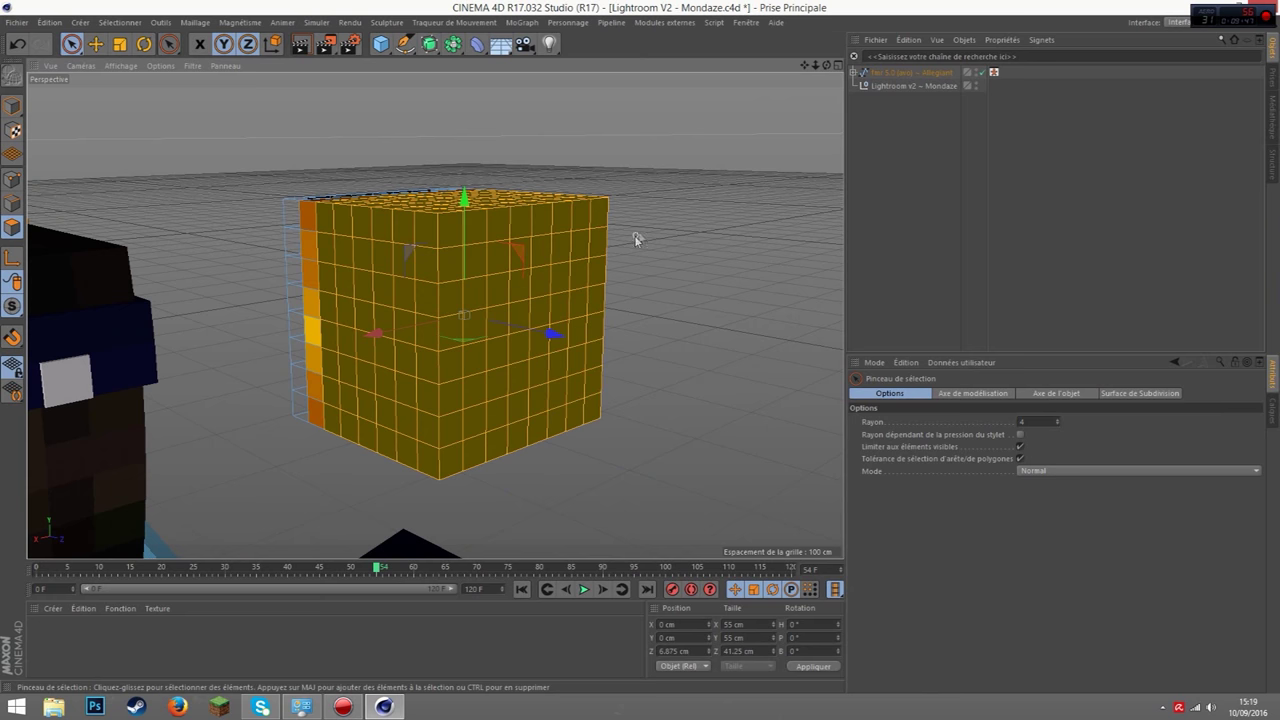
drag(827, 64, 716, 475)
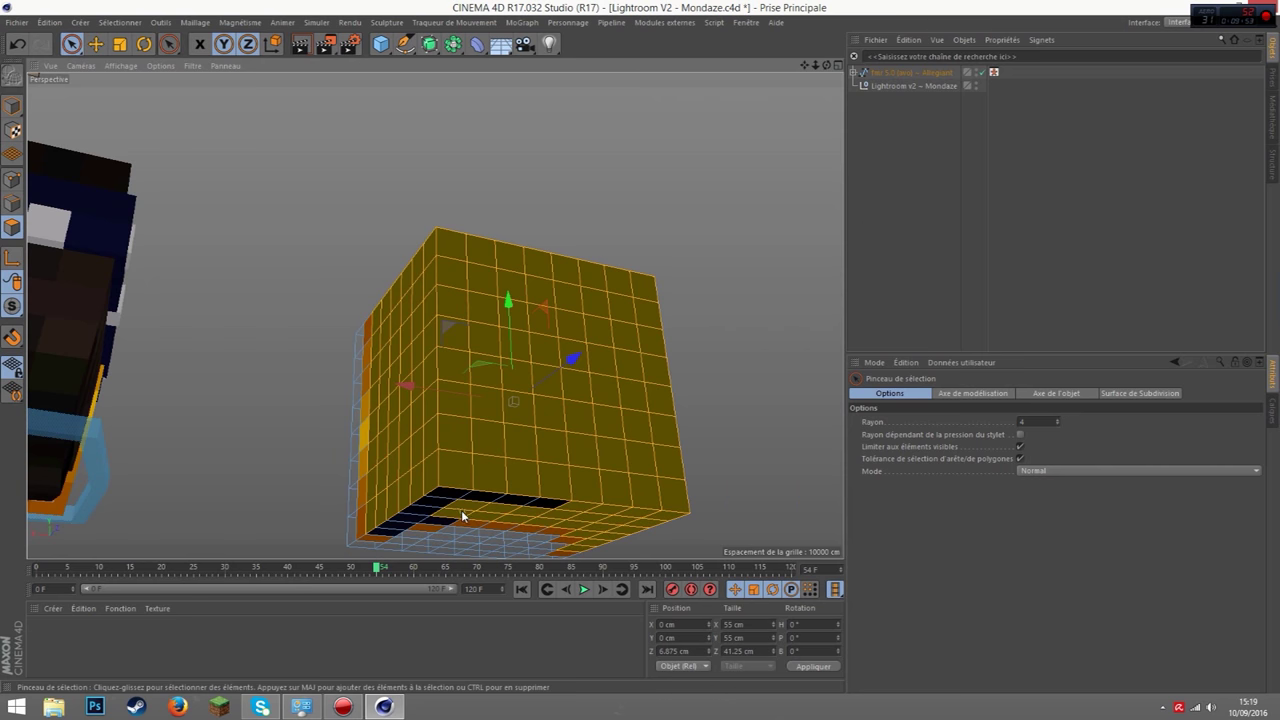
mouse_move(421, 510)
mouse_down()
mouse_move(455, 493)
mouse_move(434, 316)
mouse_move(787, 444)
mouse_up()
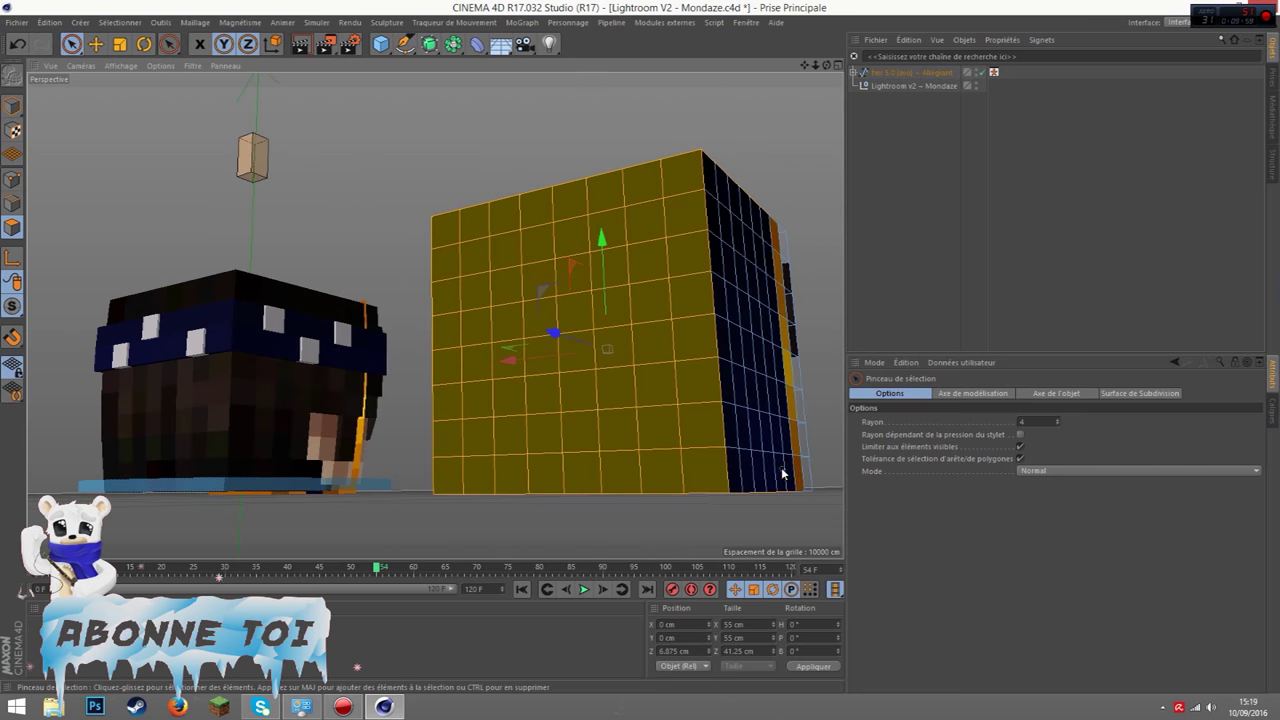
mouse_move(780, 115)
alt+mouse_down()
mouse_move(467, 244)
mouse_move(385, 300)
mouse_move(402, 420)
mouse_move(367, 345)
alt+mouse_up()
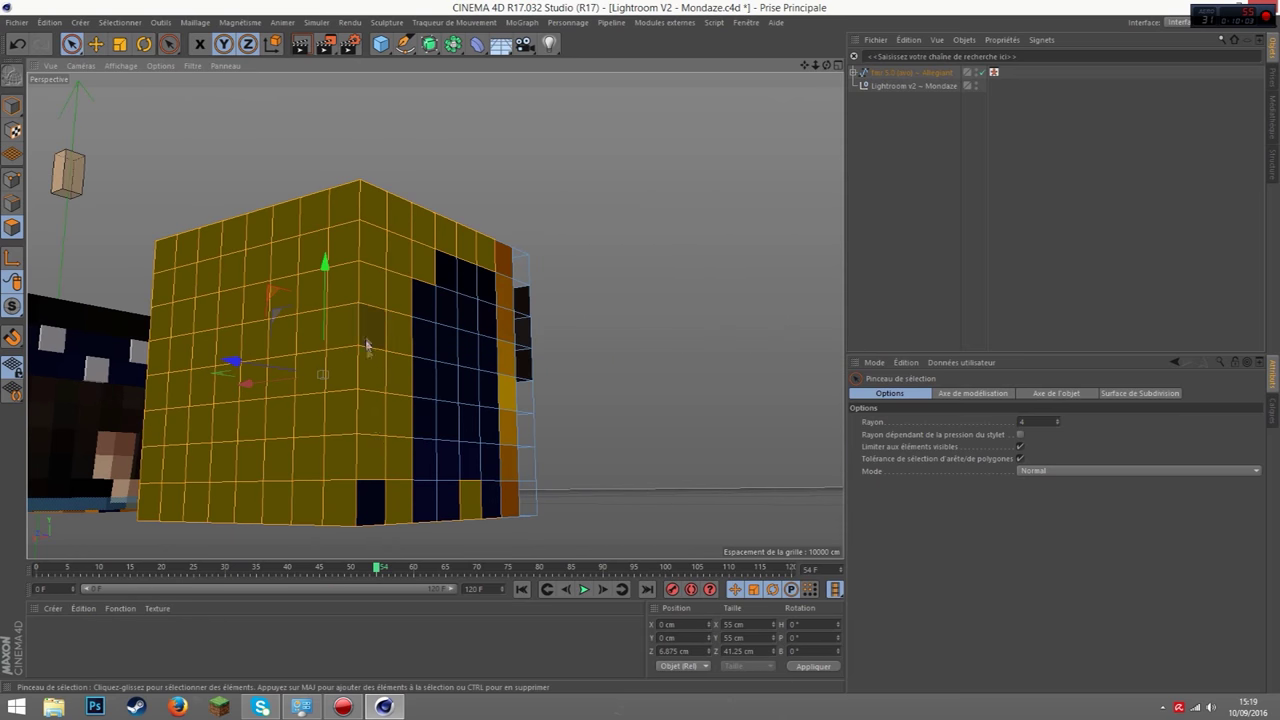
drag(404, 509, 438, 276)
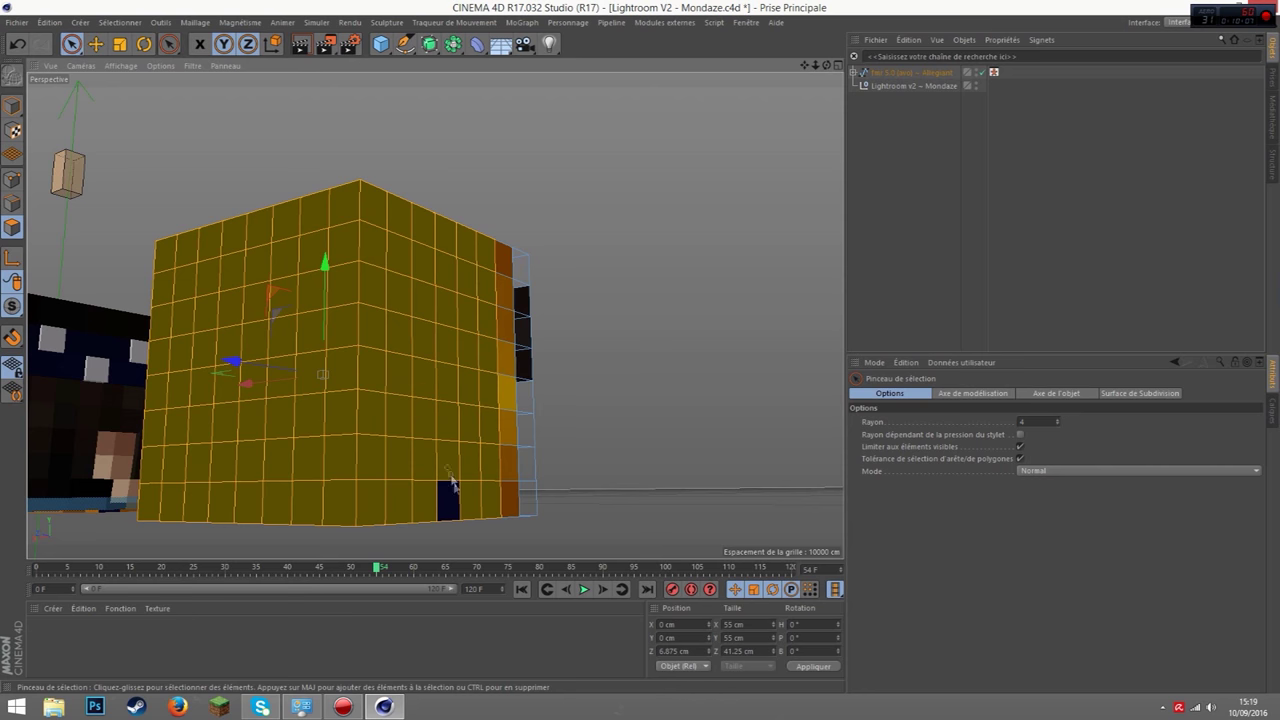
right_click(451, 464)
Push single underside and side polygons of the hat cube inward into dark voxel holes
click(501, 395)
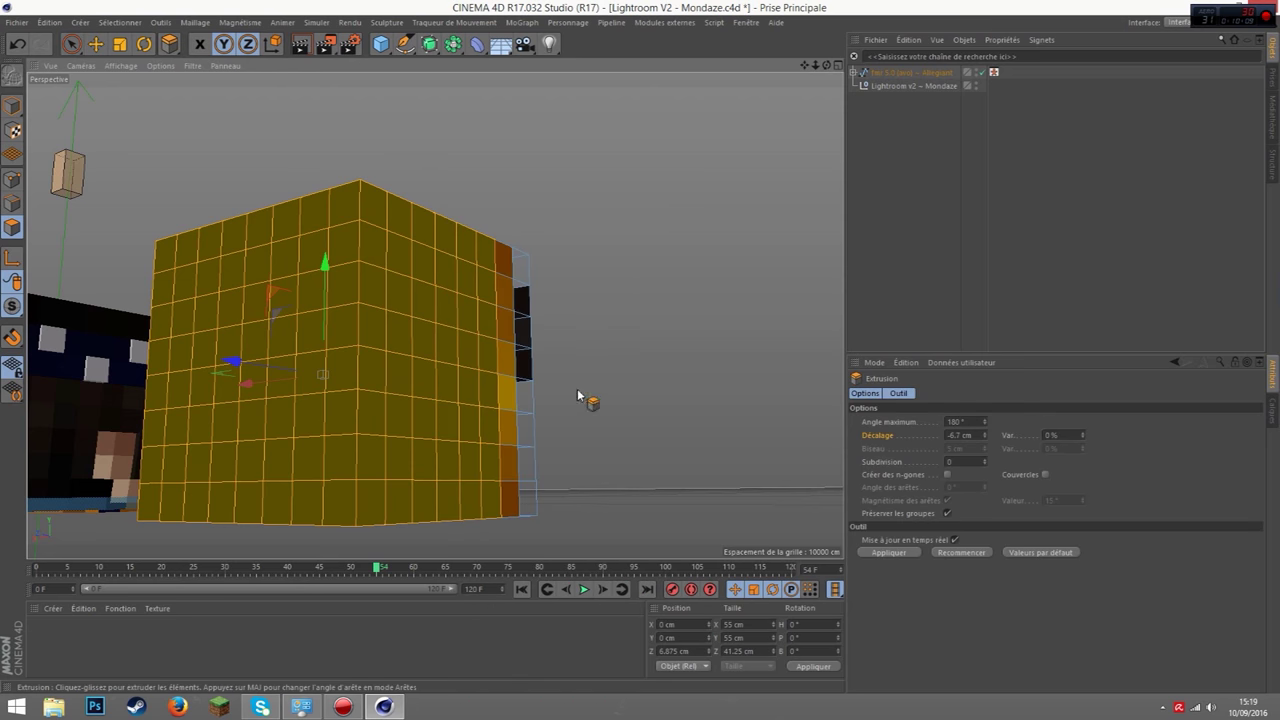
drag(828, 66, 790, 110)
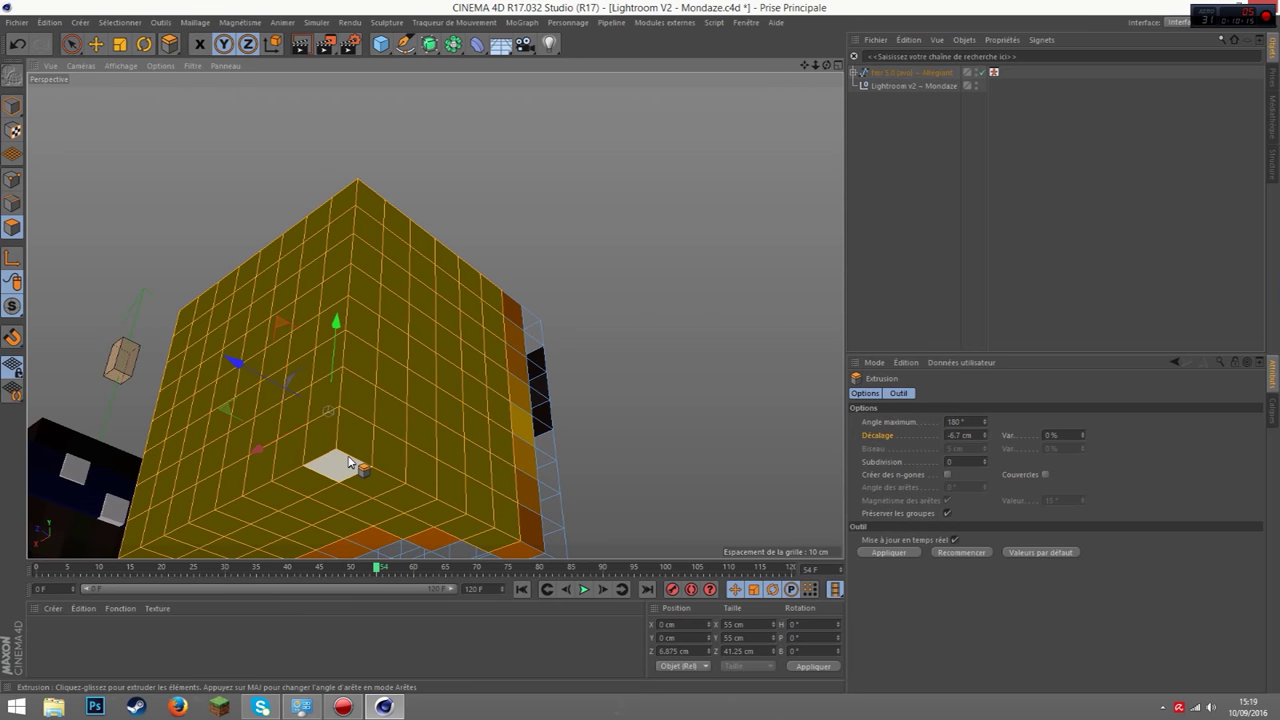
drag(348, 460, 347, 445)
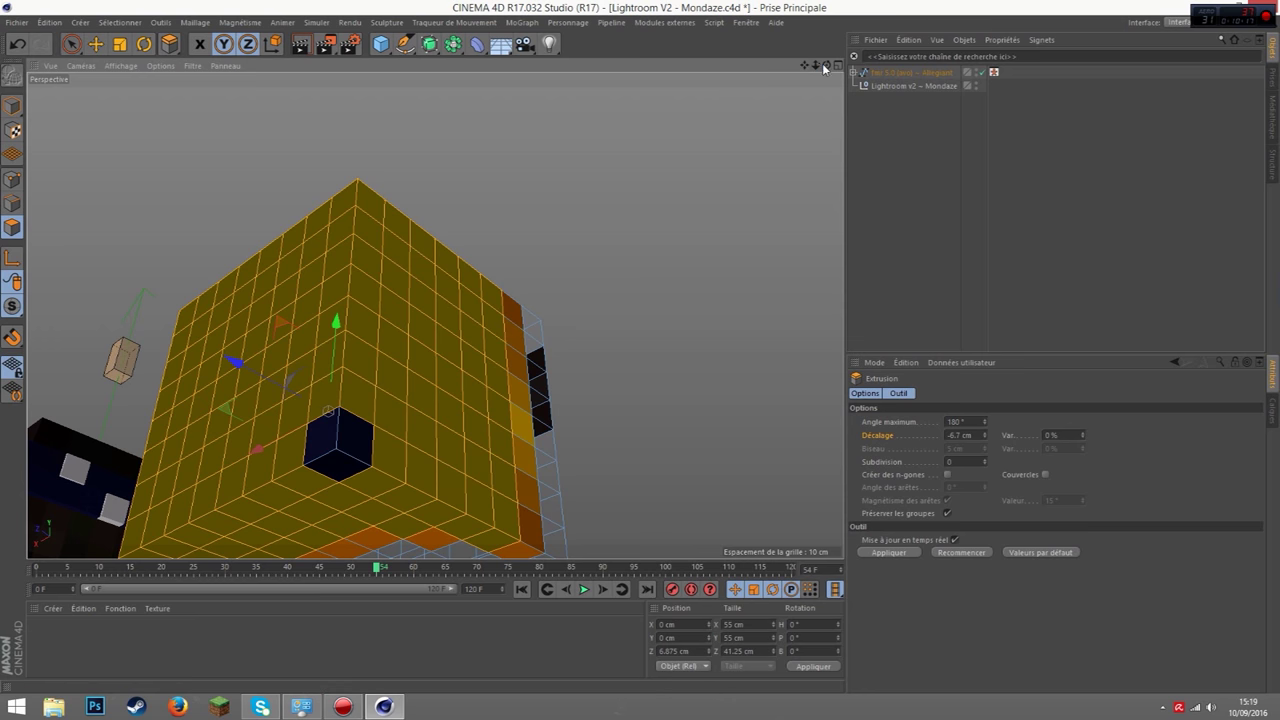
drag(822, 66, 800, 95)
drag(363, 310, 366, 266)
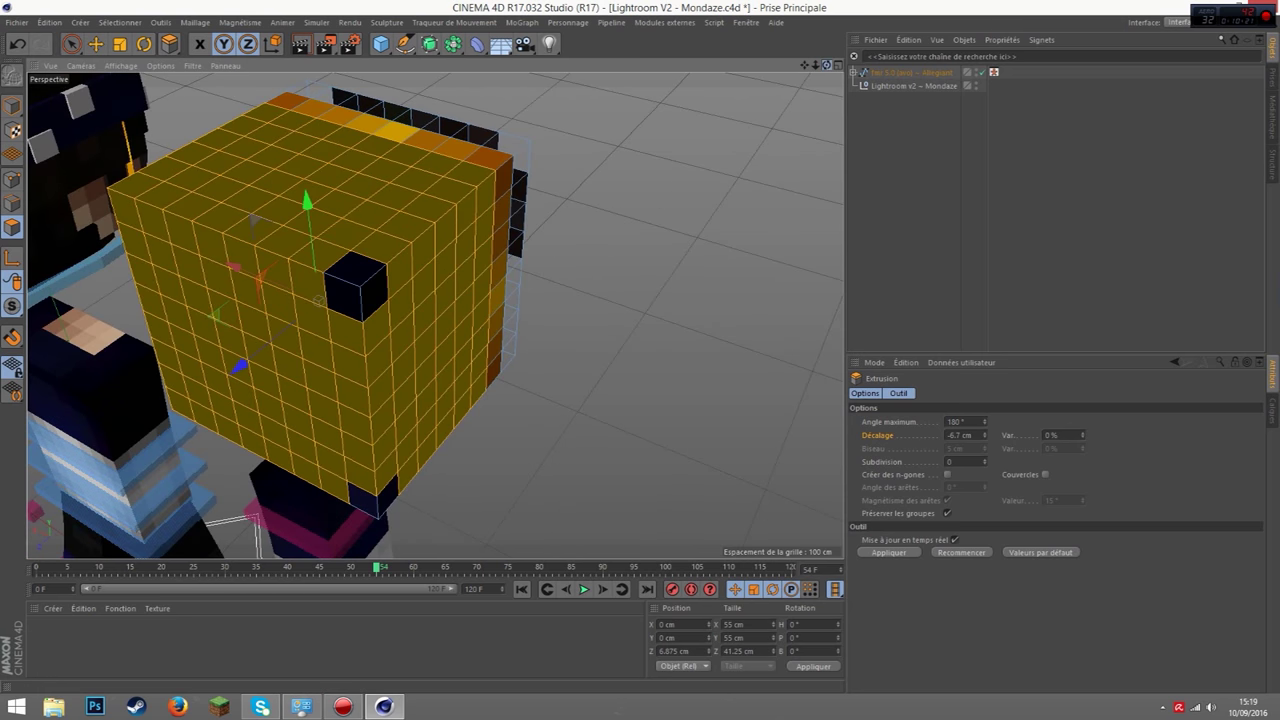
Push neighbouring and two-face polygons inward, then extrude the selection to a 2.2 cm offset
drag(822, 66, 800, 95)
drag(288, 420, 220, 418)
mouse_move(800, 68)
mouse_down()
mouse_move(816, 72)
mouse_move(812, 100)
mouse_up()
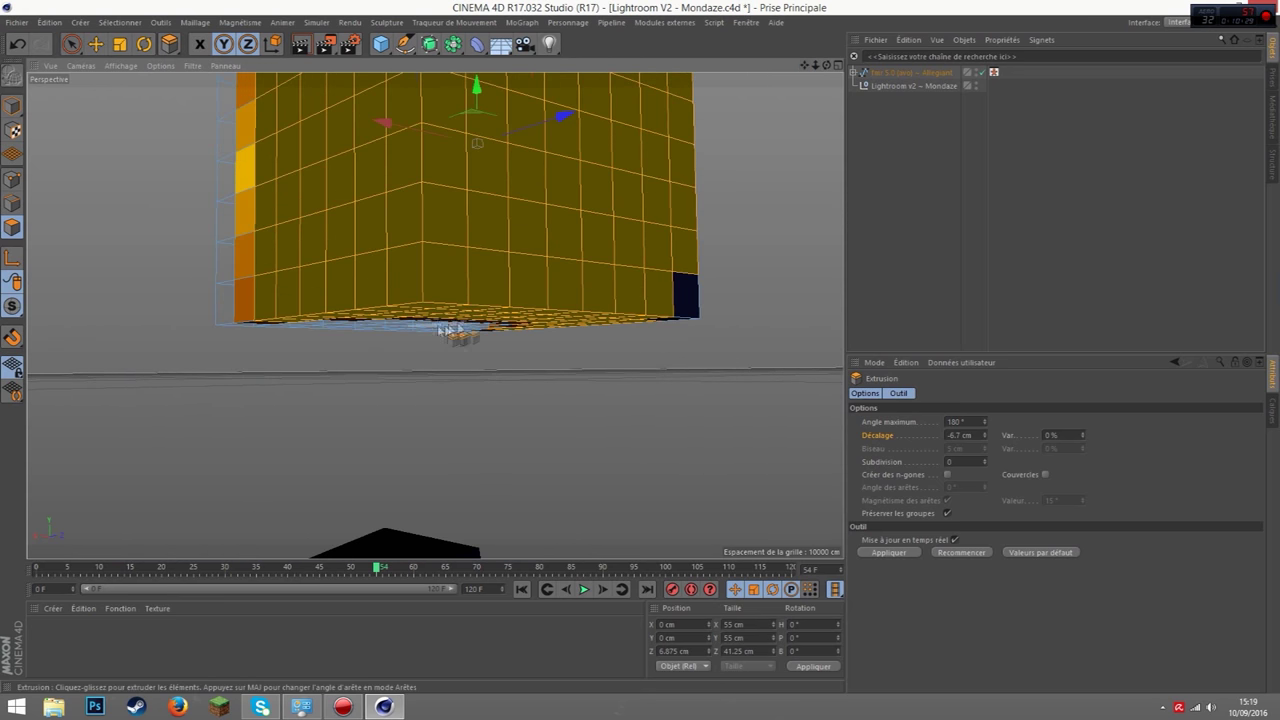
drag(418, 303, 443, 277)
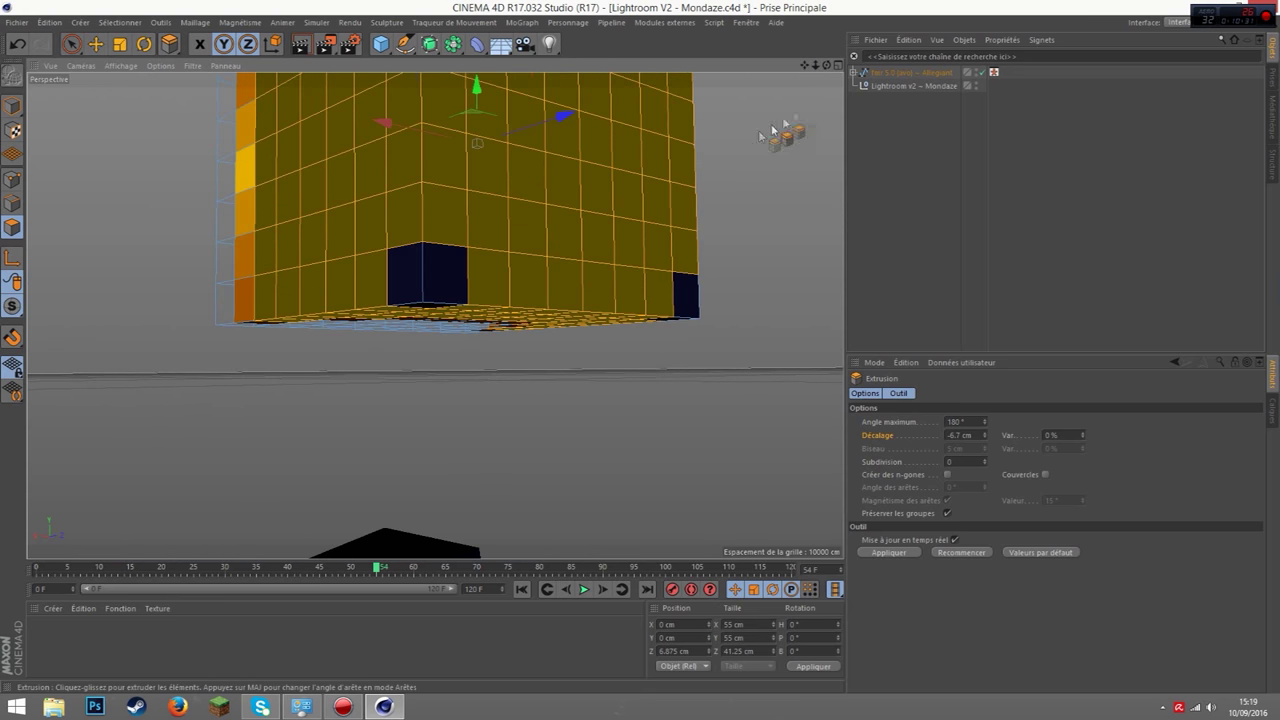
mouse_move(816, 66)
mouse_down()
mouse_move(636, 212)
mouse_move(660, 212)
mouse_up()
drag(645, 212, 632, 212)
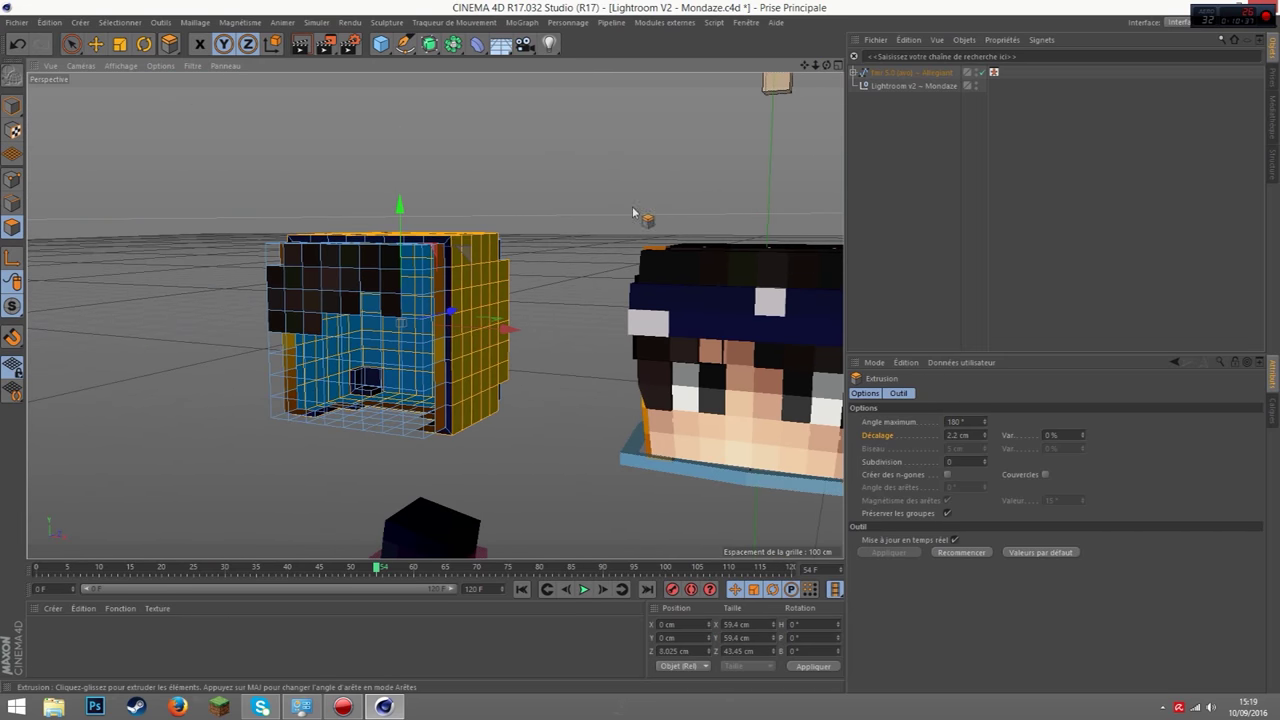
Brush-select the hat's orange rim polygons, including the lower rim faces
drag(833, 63, 434, 315)
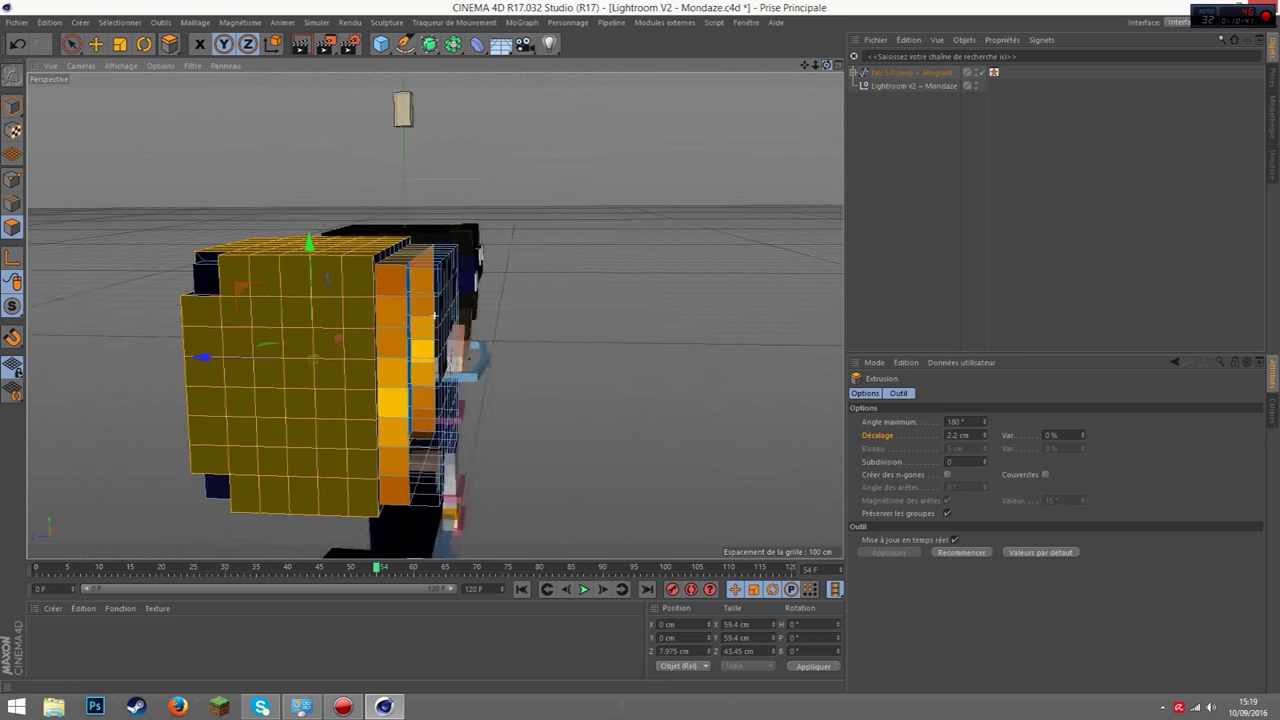
drag(434, 315, 250, 320)
click(72, 44)
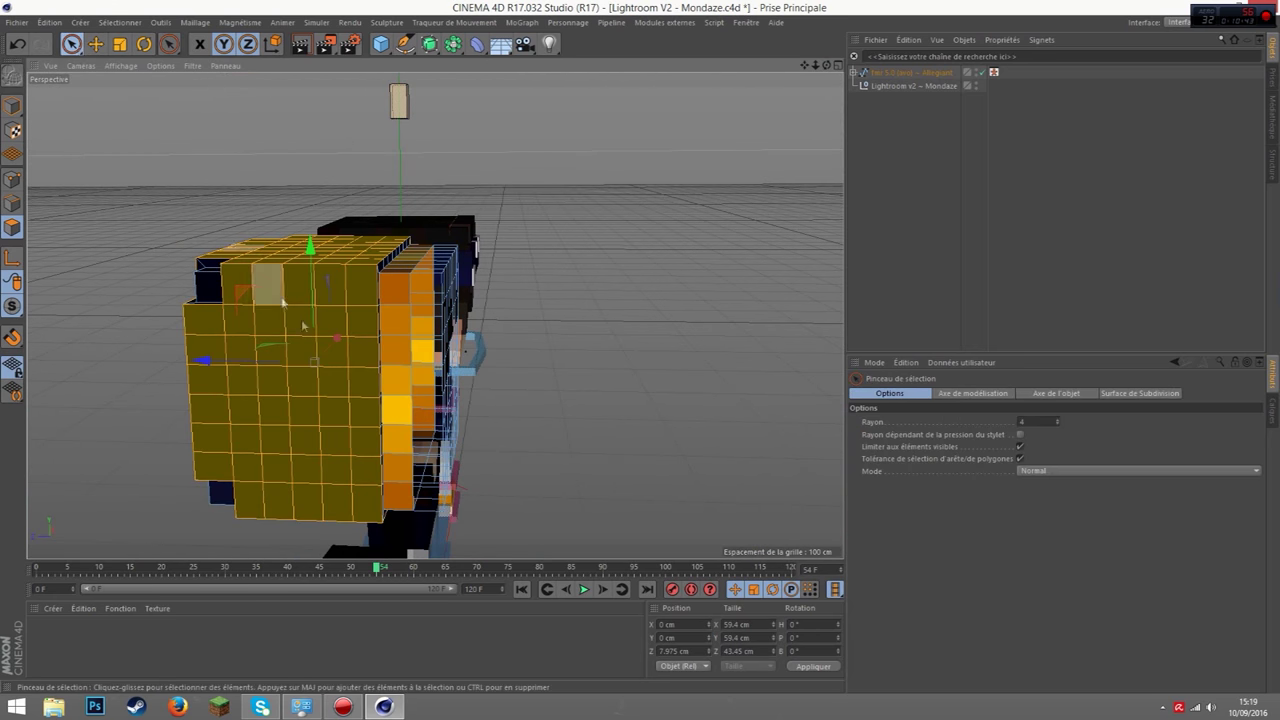
click(393, 494)
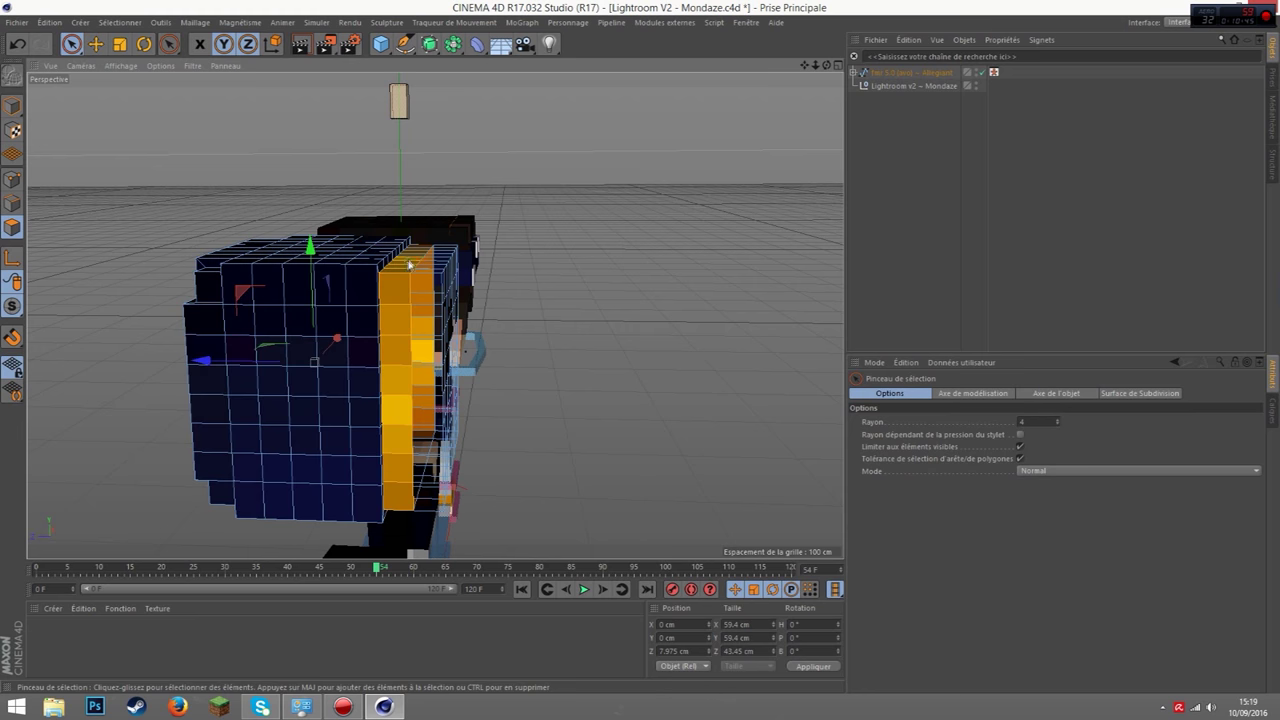
click(418, 250)
drag(830, 66, 215, 347)
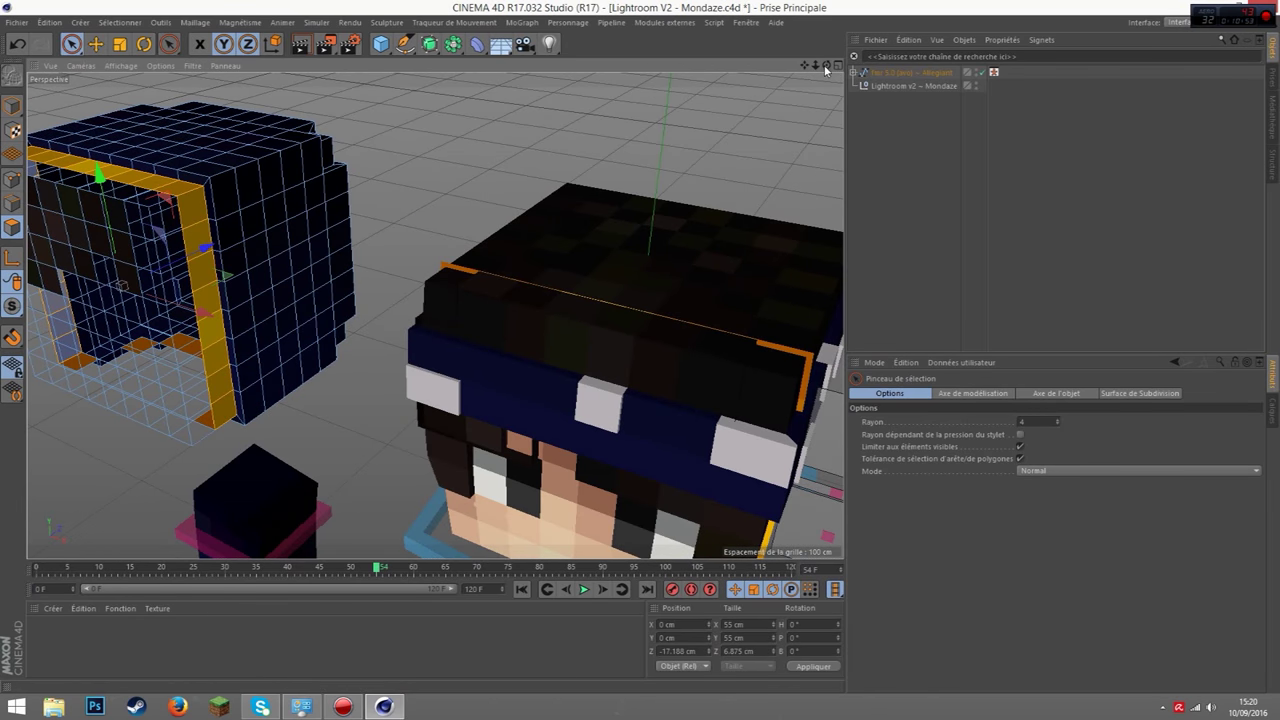
drag(826, 68, 809, 63)
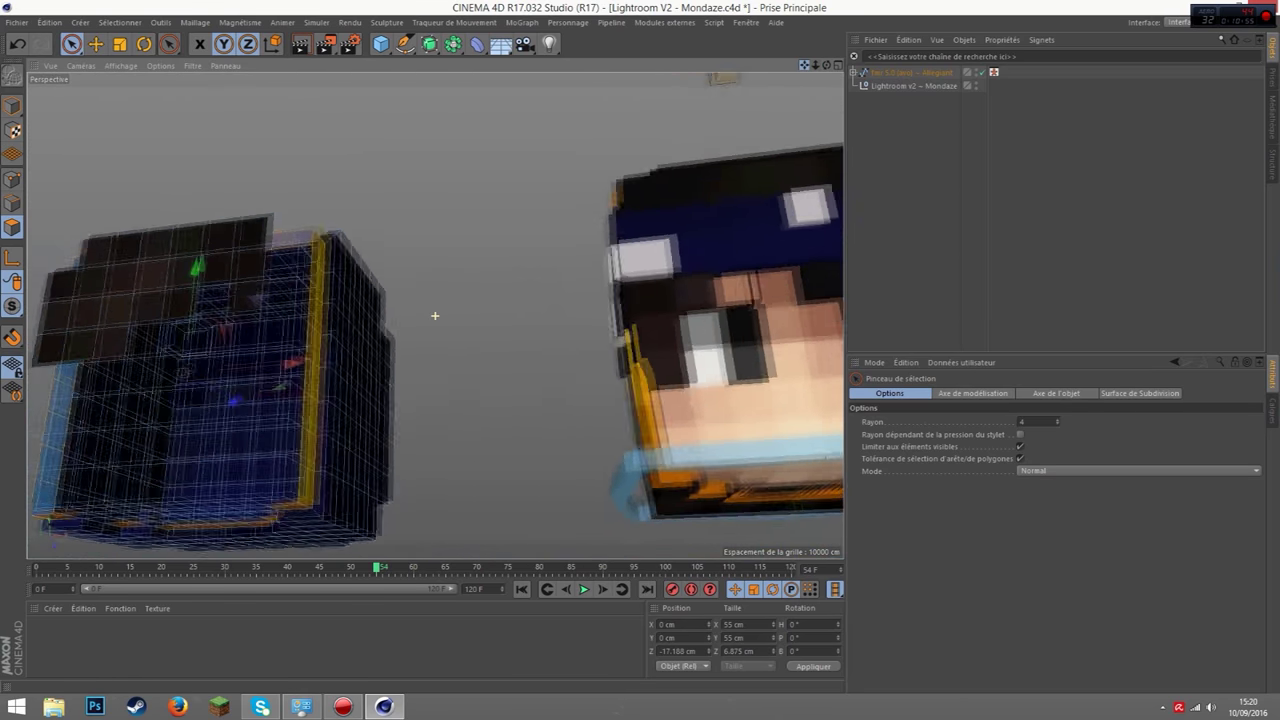
scroll(434, 315, up, 5)
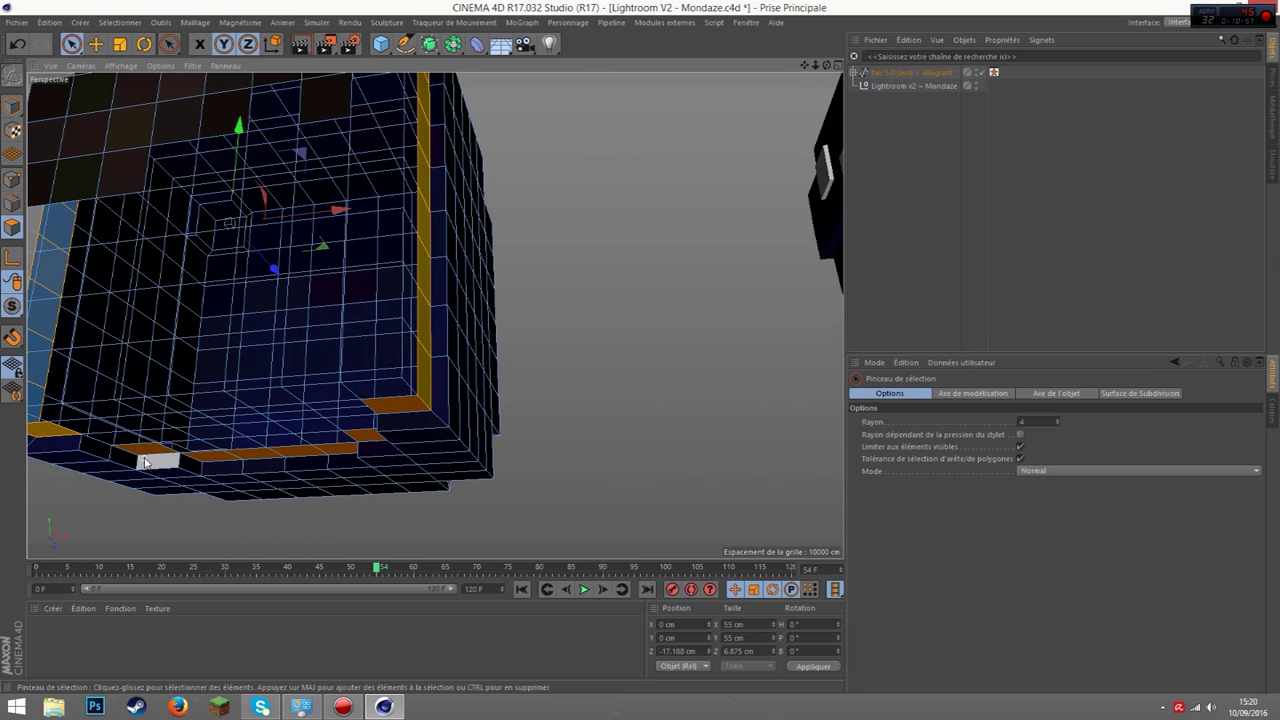
mouse_move(142, 451)
mouse_down()
mouse_move(267, 455)
mouse_move(225, 463)
mouse_move(286, 451)
mouse_up()
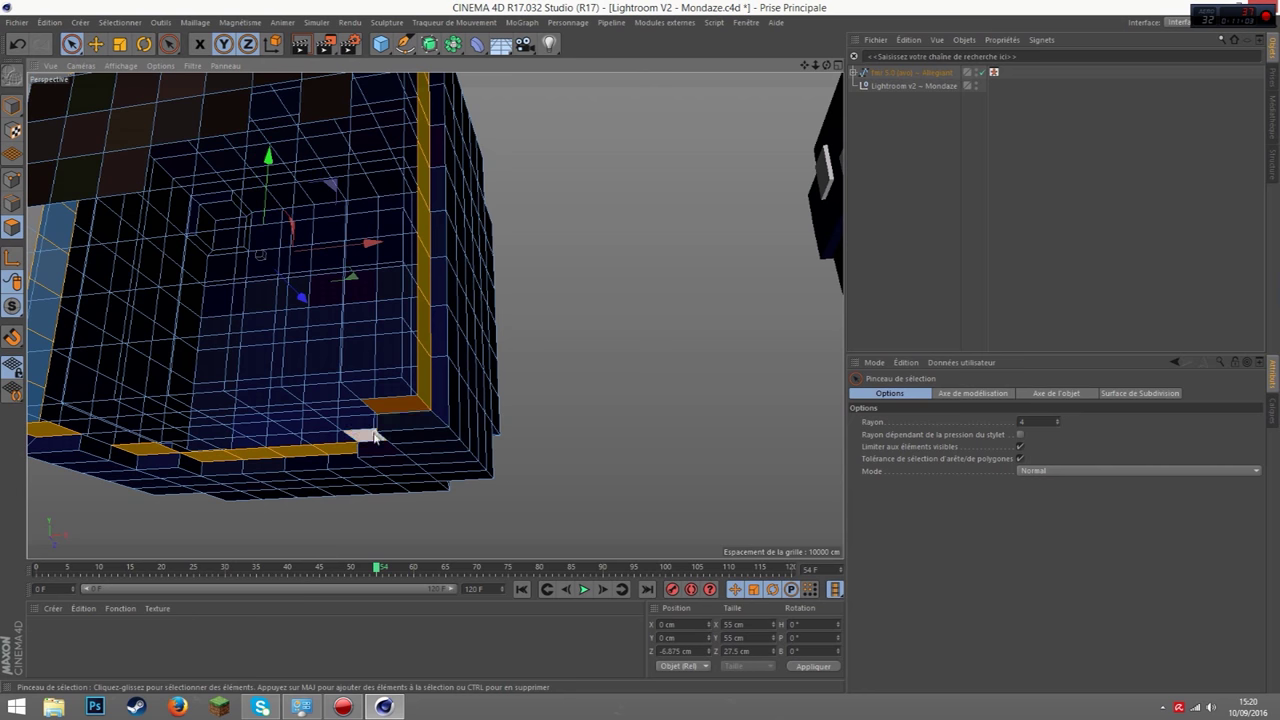
scroll(393, 420, down, 3)
Extrude the rim faces outward to 2.9 cm and return to Model mode
right_click(425, 385)
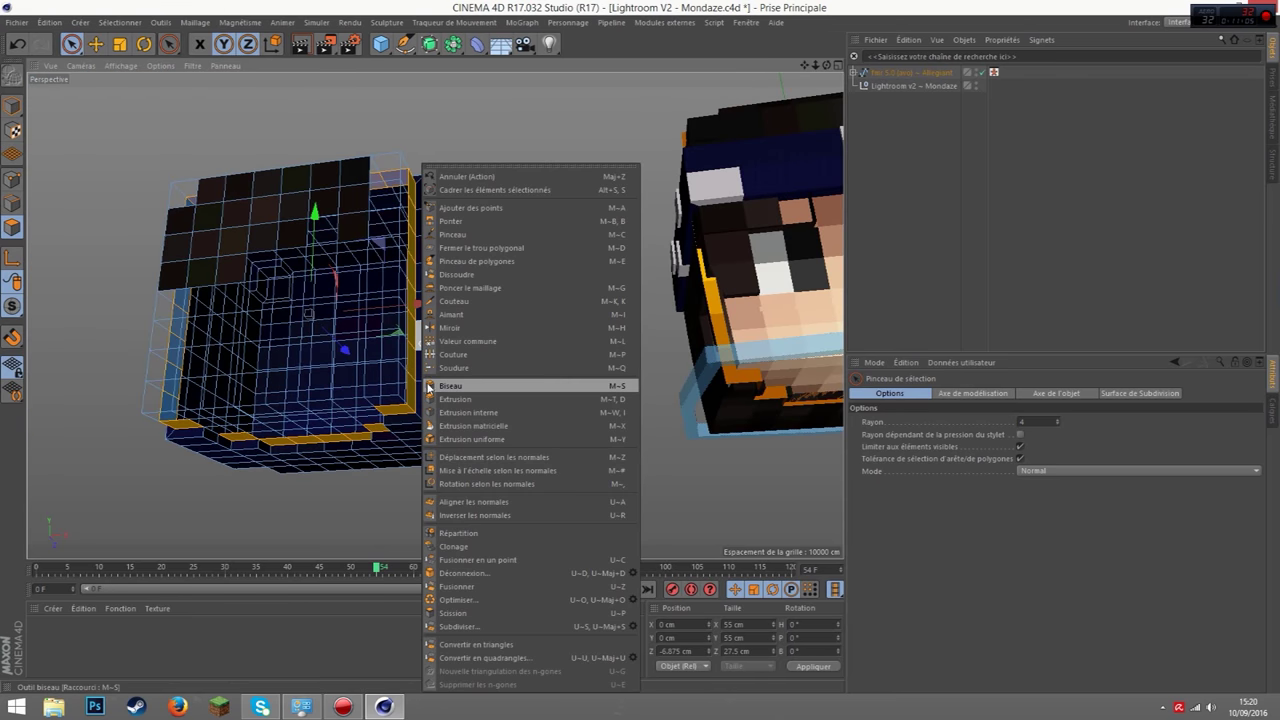
click(450, 398)
drag(537, 276, 537, 276)
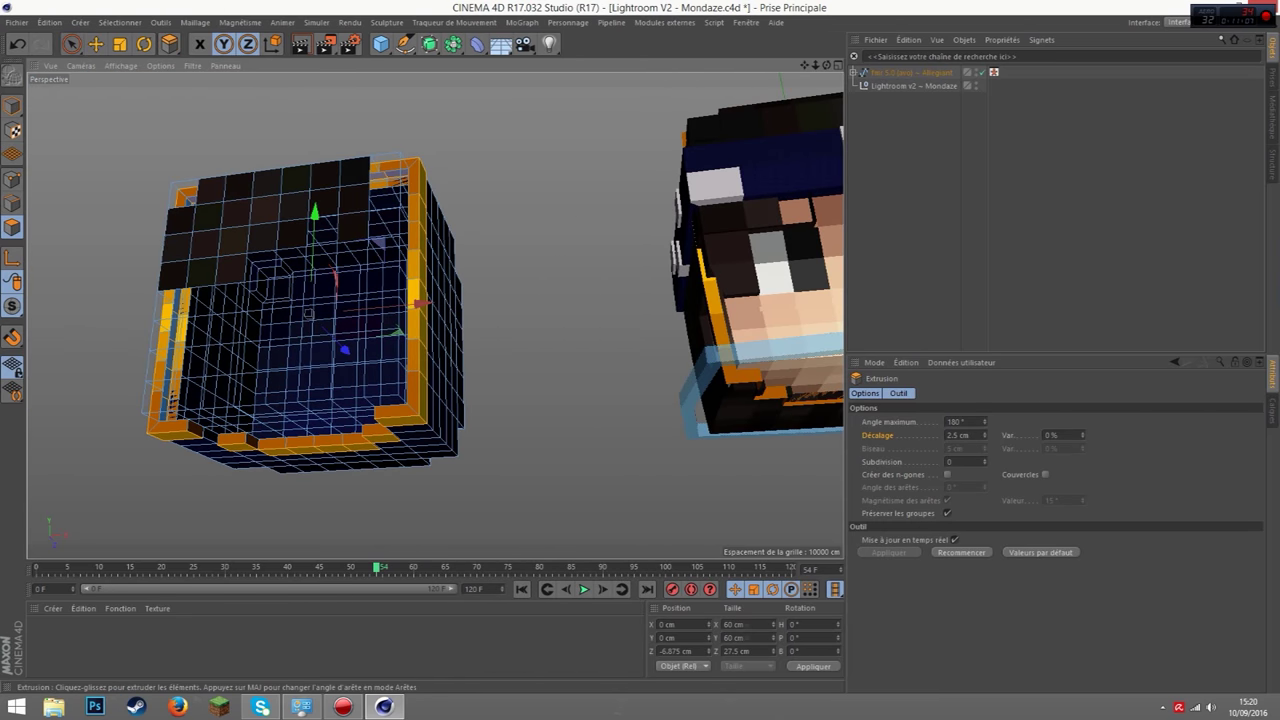
drag(816, 66, 434, 316)
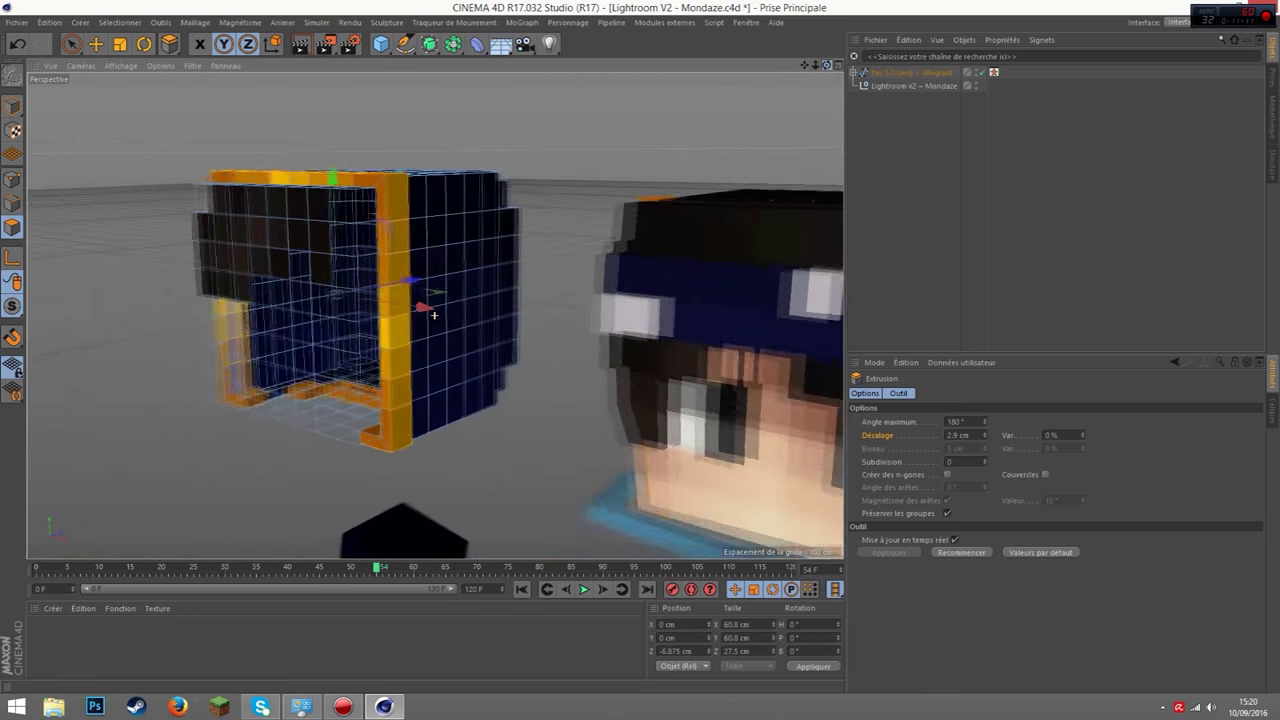
drag(434, 316, 34, 90)
click(12, 105)
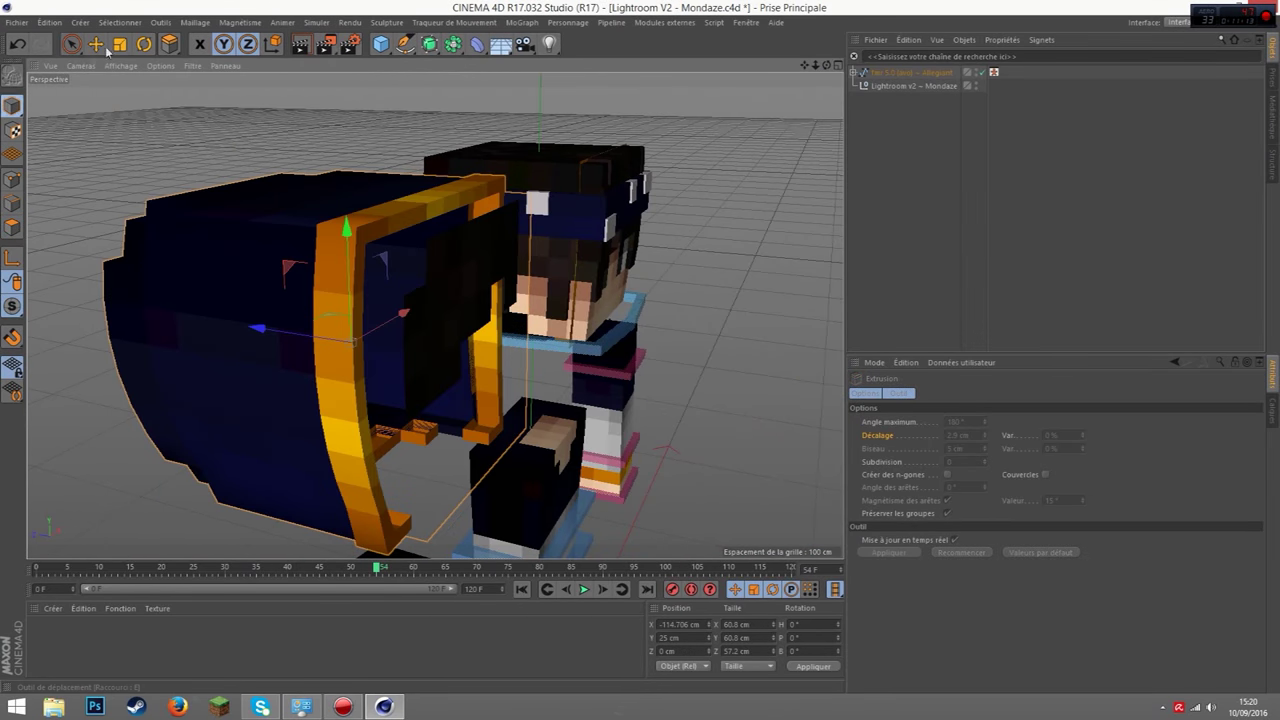
Brush-select the dark hair squares on the hat's front and extrude them outward 2.75 cm
click(95, 43)
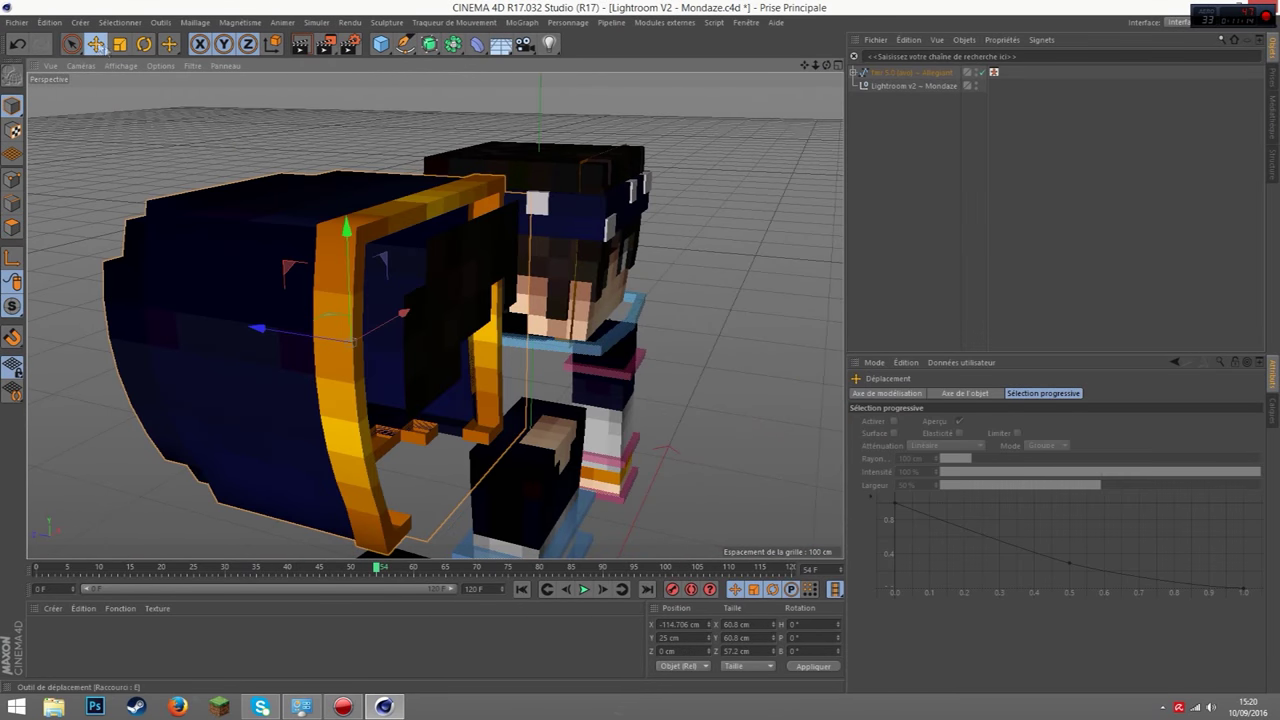
click(13, 228)
mouse_move(825, 68)
mouse_down()
mouse_move(434, 316)
mouse_move(6, 62)
mouse_up()
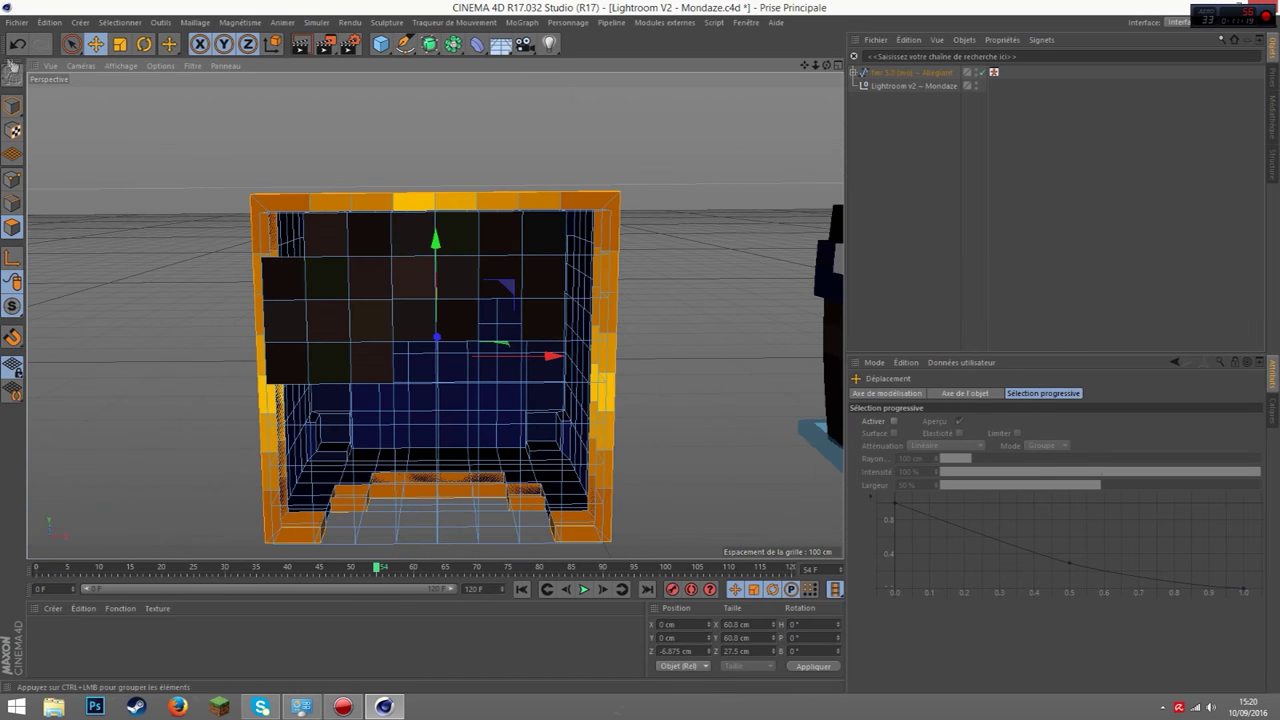
click(70, 44)
mouse_move(371, 360)
mouse_down()
mouse_move(396, 270)
mouse_move(545, 287)
mouse_up()
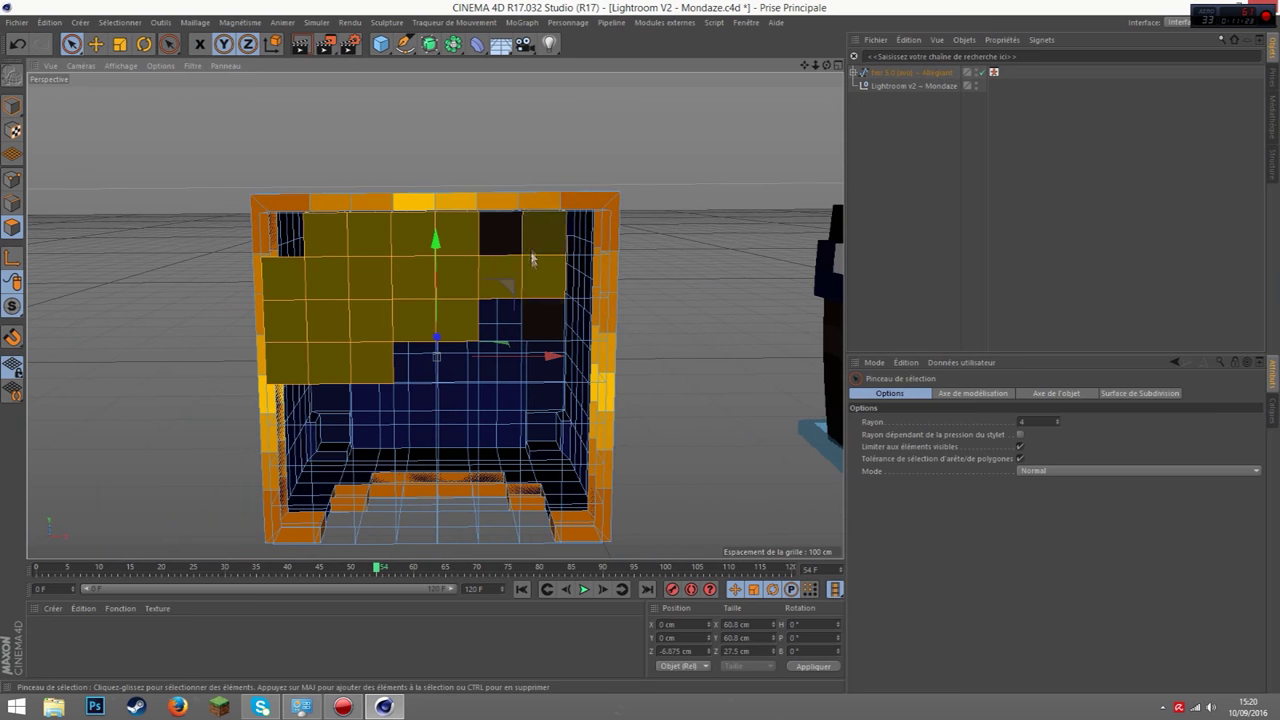
right_click(541, 317)
click(600, 371)
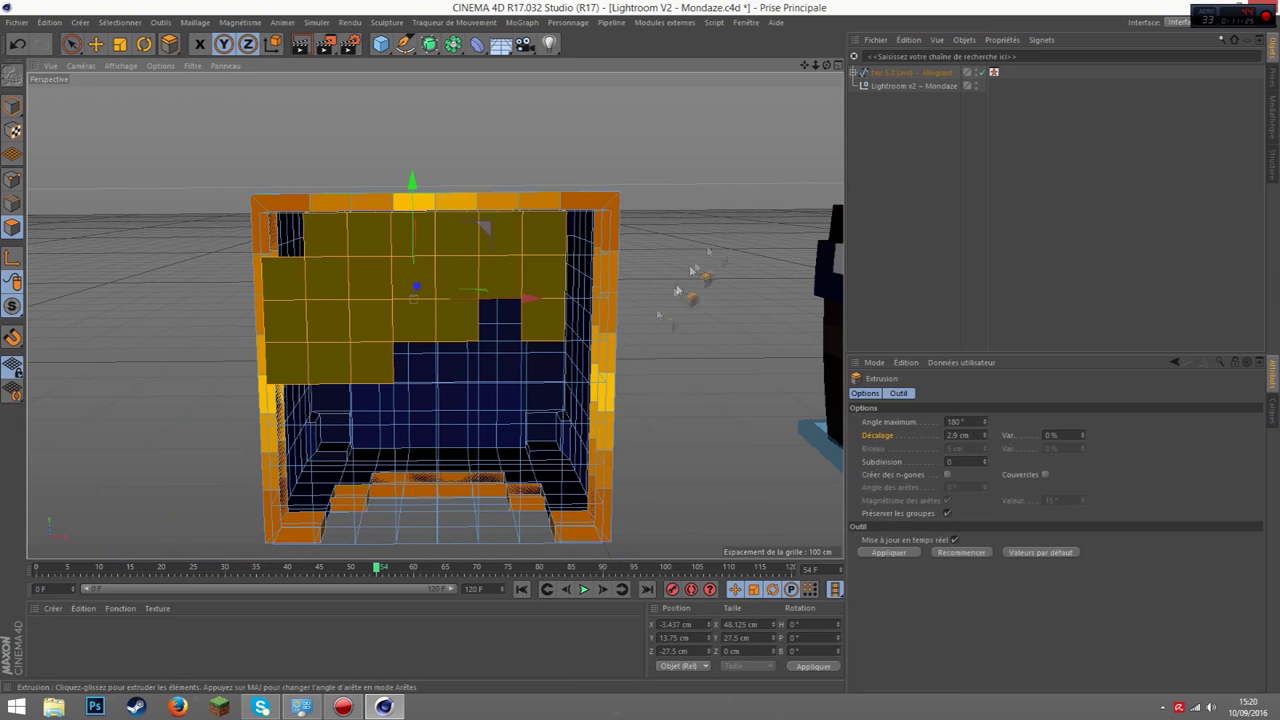
drag(833, 68, 760, 90)
mouse_move(504, 236)
mouse_down()
mouse_move(484, 228)
mouse_move(678, 240)
mouse_up()
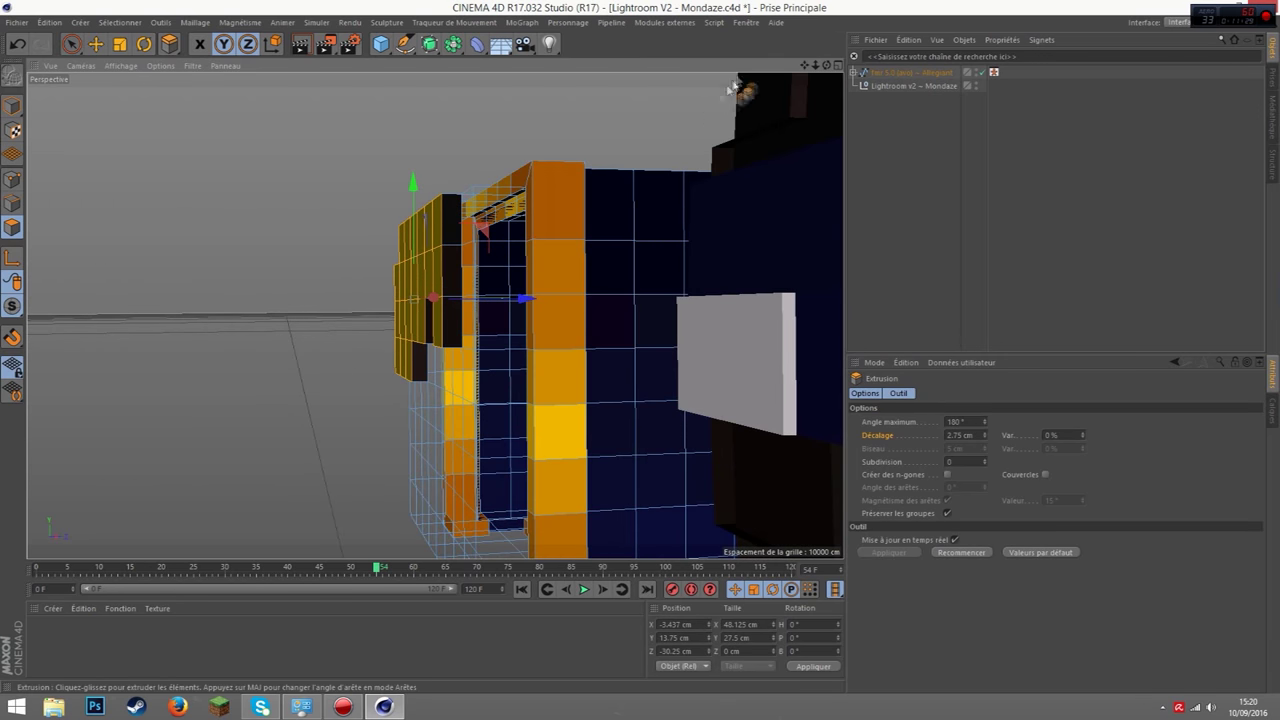
mouse_move(826, 66)
mouse_down()
mouse_move(434, 316)
mouse_move(230, 345)
mouse_up()
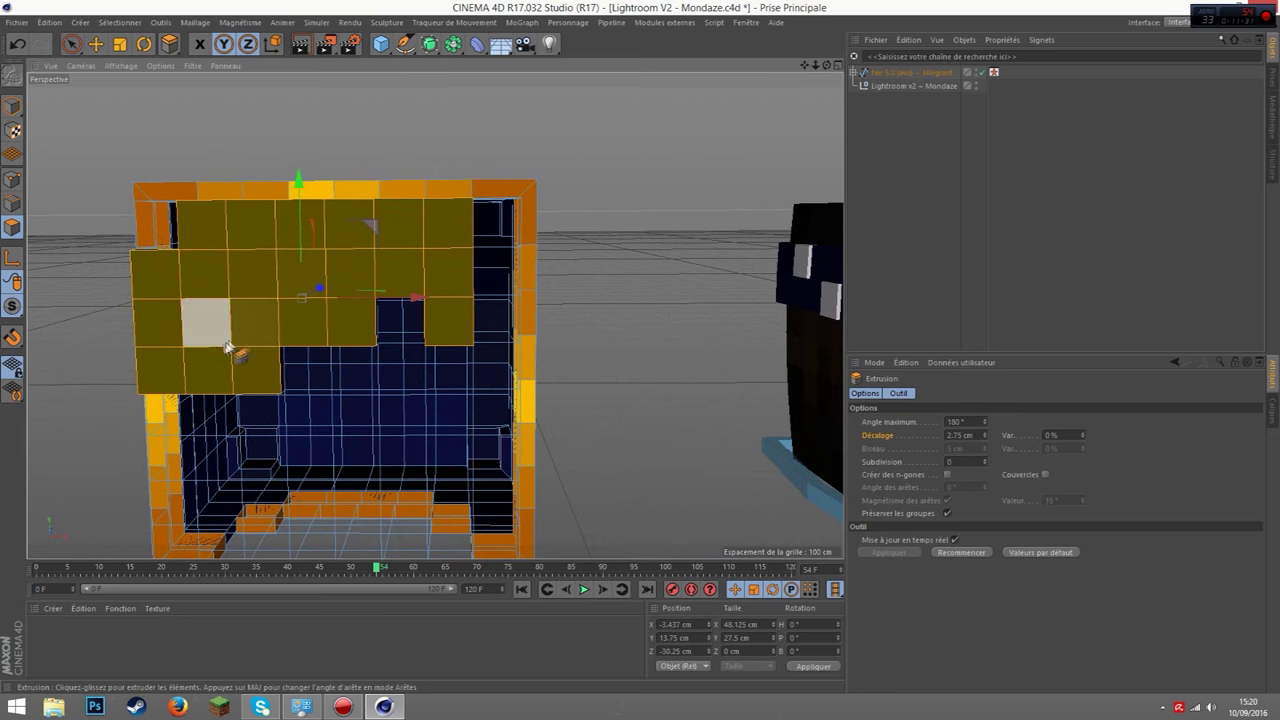
Deselect the outer hair squares and extrude the inner ones another 1.8 cm for stepped layers
mouse_move(208, 370)
ctrl+mouse_down()
mouse_move(186, 246)
mouse_move(200, 222)
ctrl+mouse_up()
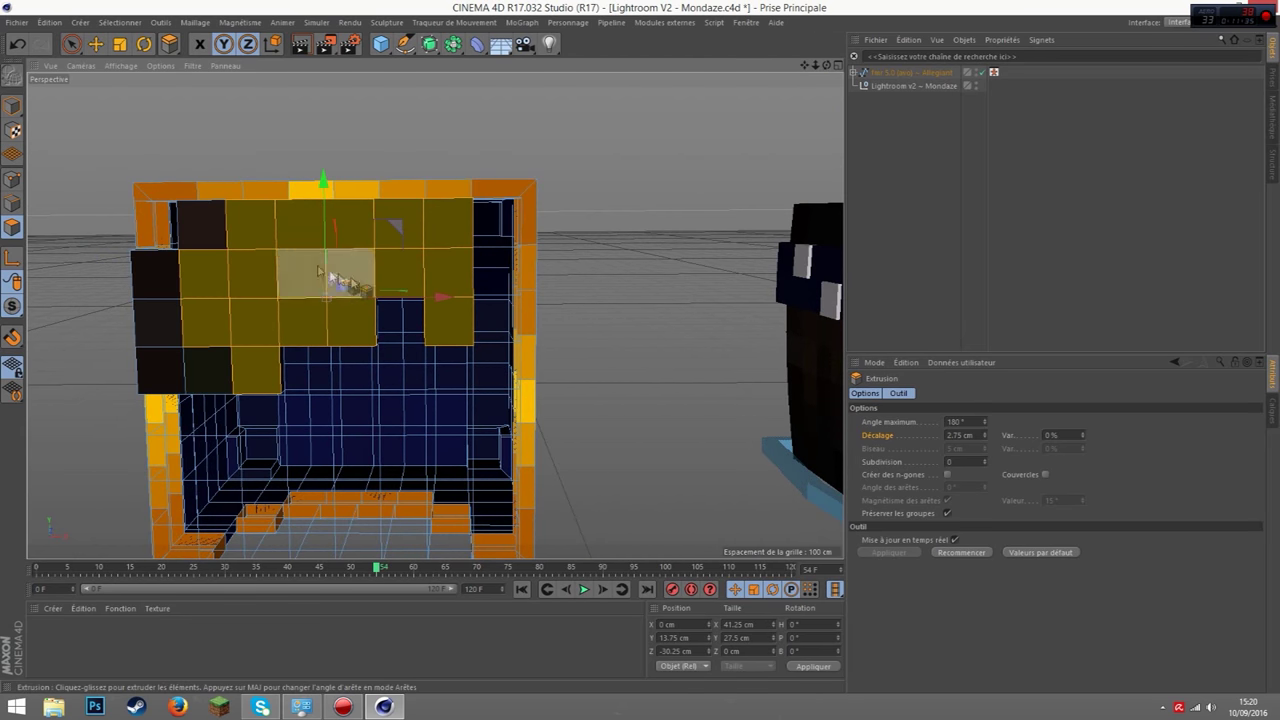
ctrl+drag(457, 331, 420, 215)
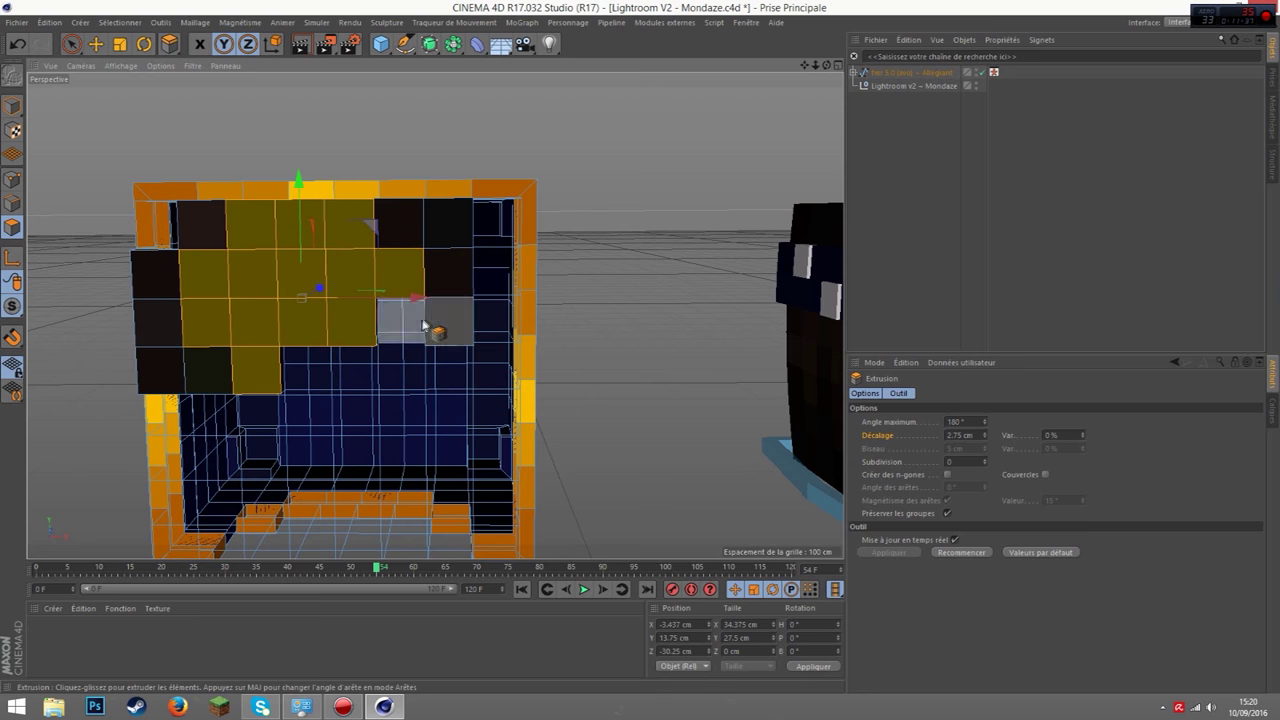
drag(428, 323, 410, 347)
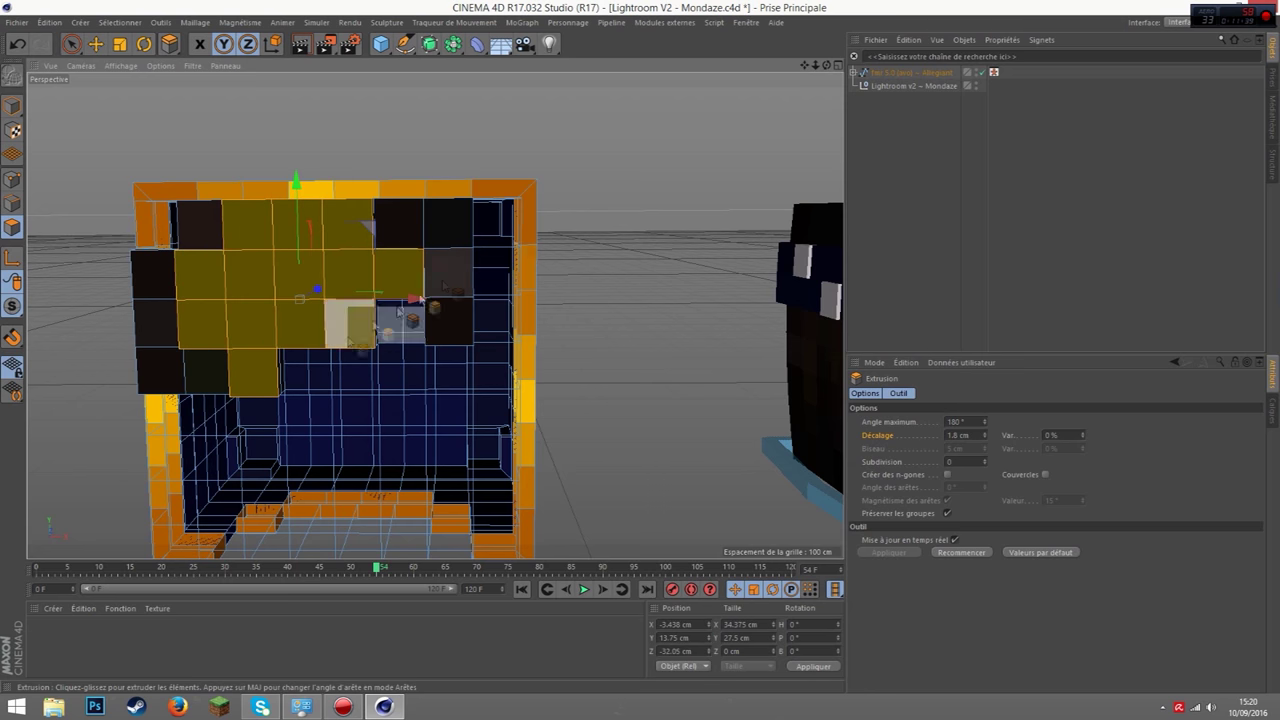
drag(828, 66, 700, 80)
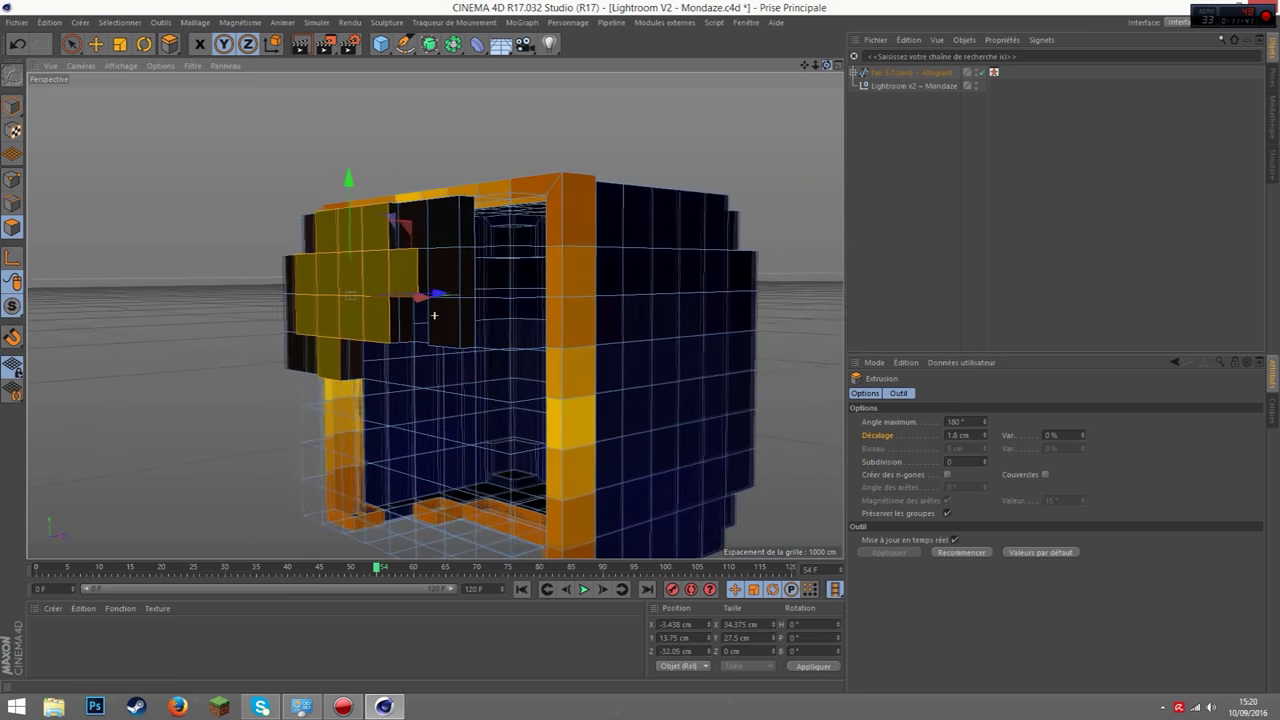
mouse_move(288, 370)
ctrl+mouse_down()
mouse_move(372, 230)
mouse_move(398, 342)
ctrl+mouse_up()
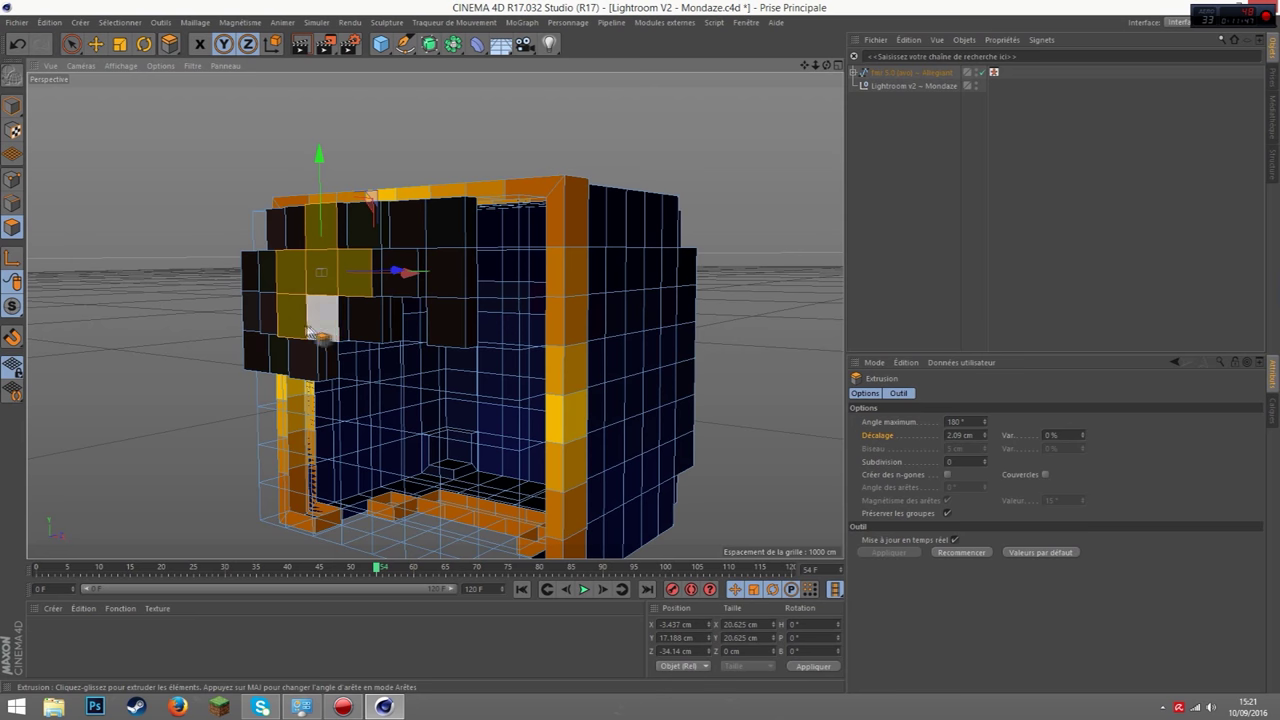
mouse_move(313, 330)
ctrl+mouse_down()
mouse_move(366, 342)
mouse_move(140, 371)
mouse_move(171, 382)
ctrl+mouse_up()
key(e)
key(Return)
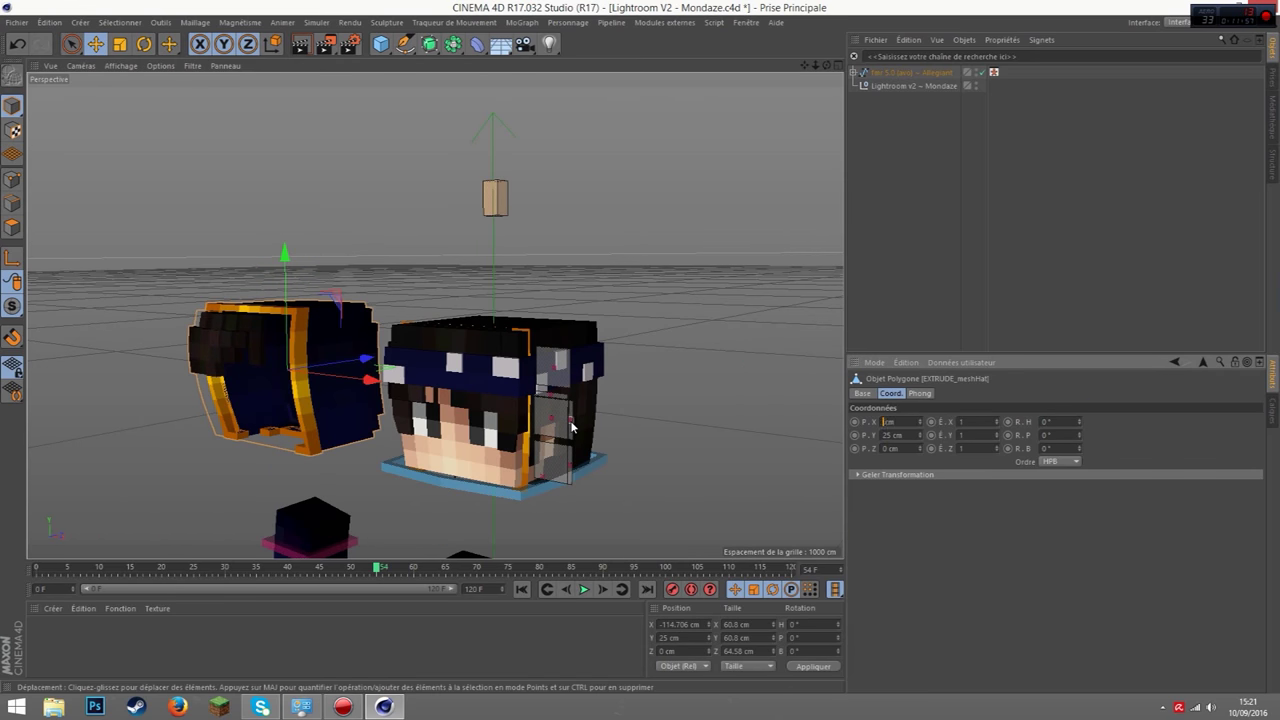
text(0)
Undo the hat offset so the hat sits back on the head
key(ctrl+z)
click(833, 360)
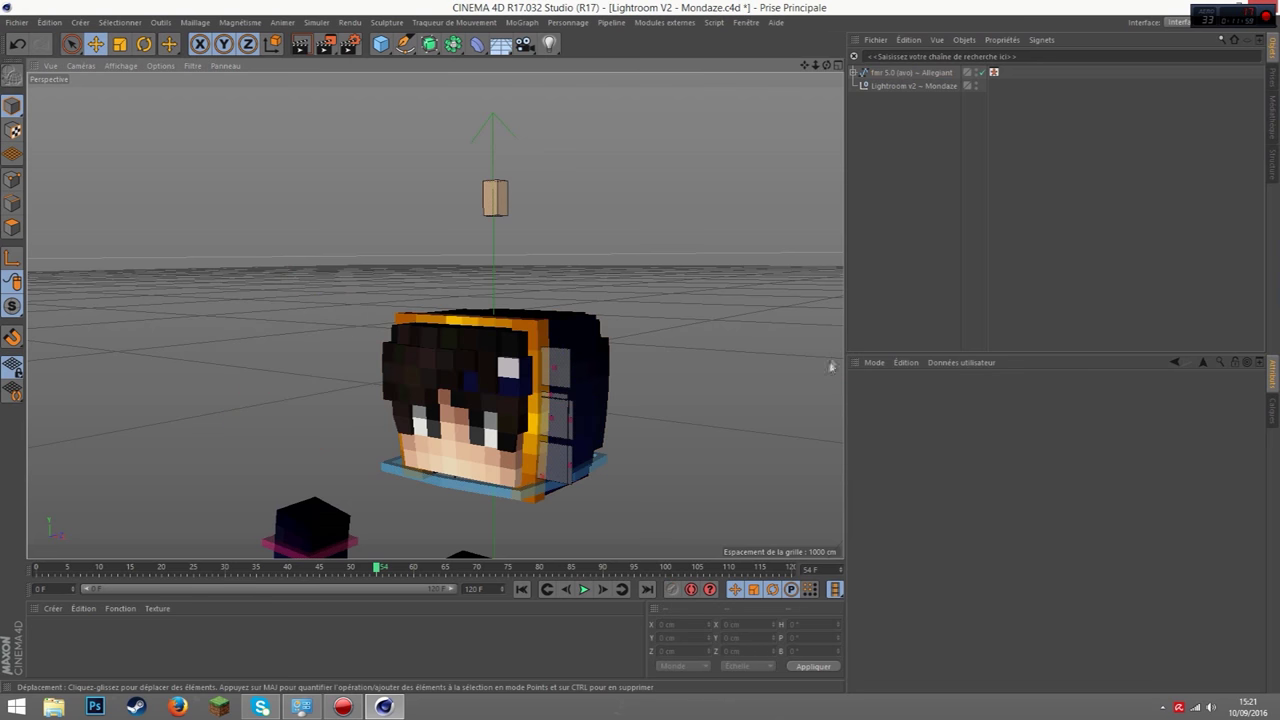
alt+drag(434, 315, 434, 315)
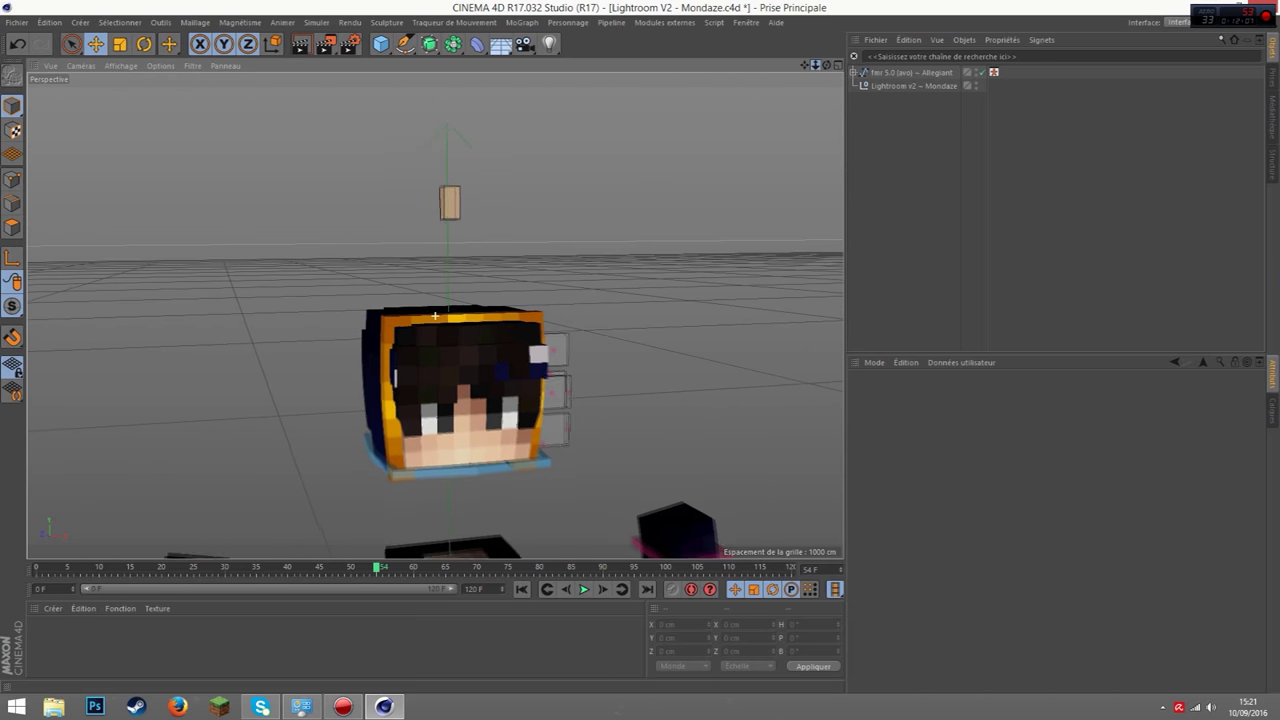
scroll(549, 430, up, 2)
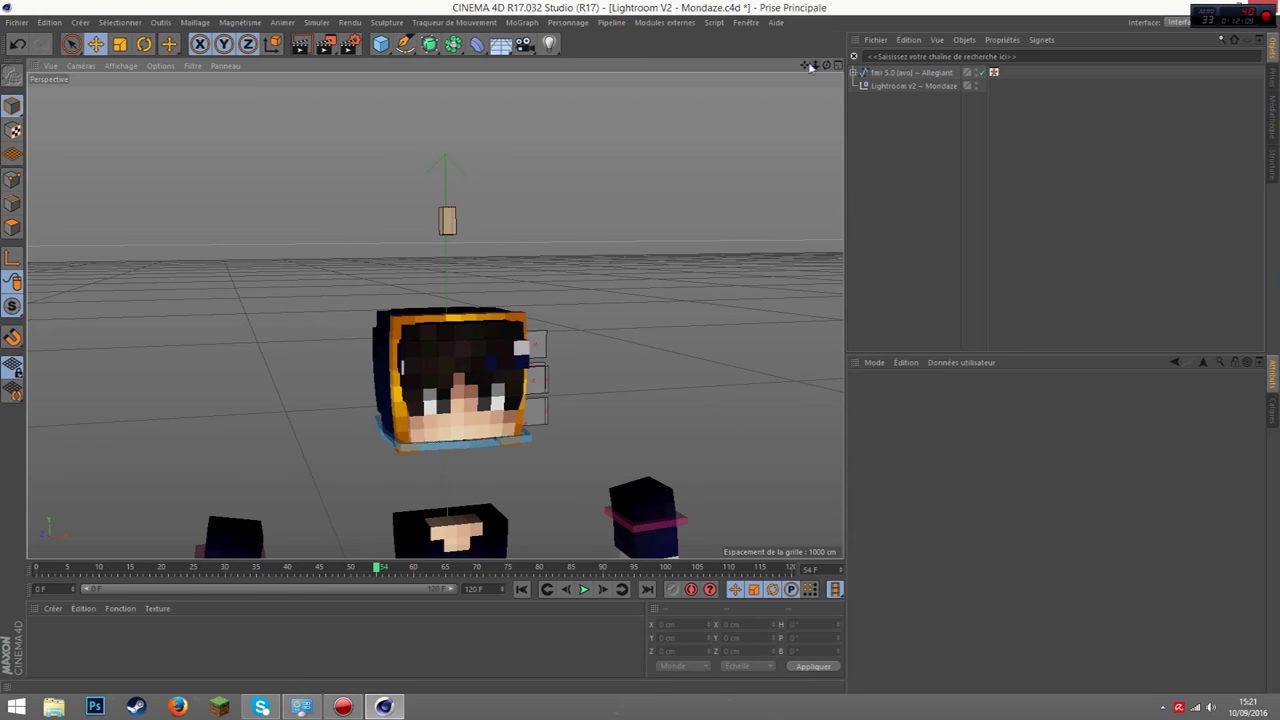
Set controlNeck's P.Y to 0 cm and frame the whole character
click(522, 438)
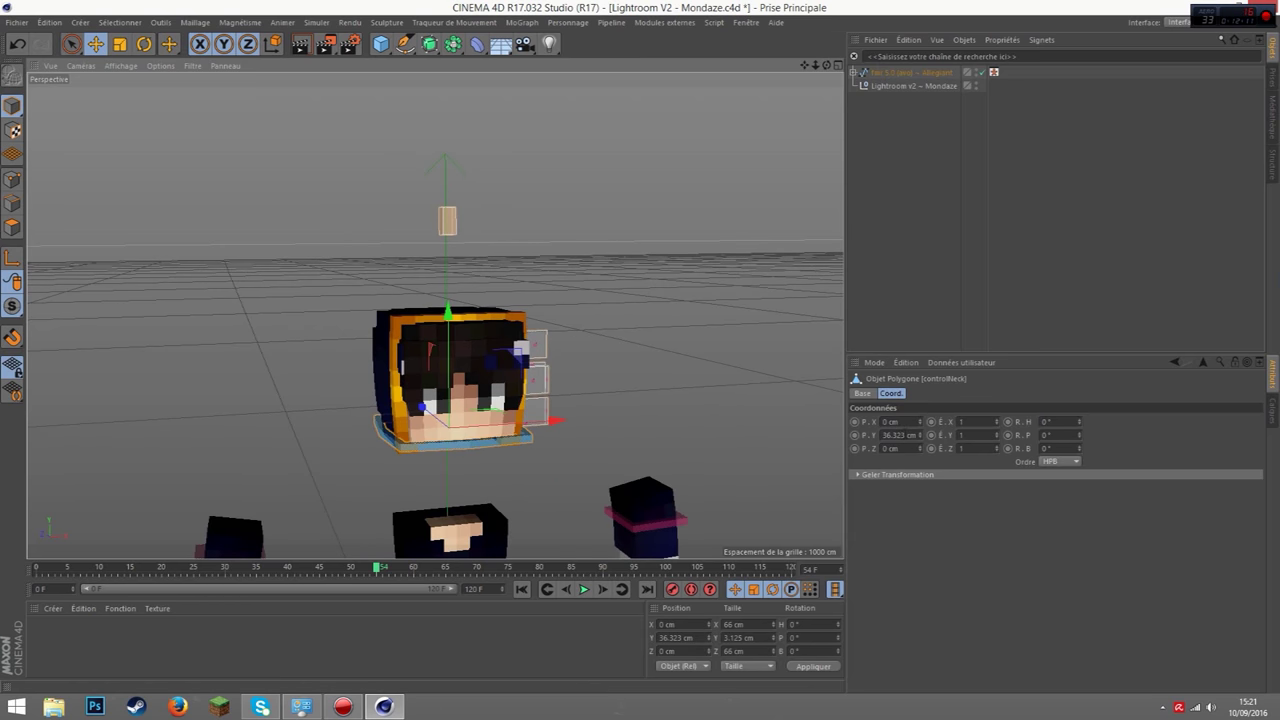
double_click(893, 435)
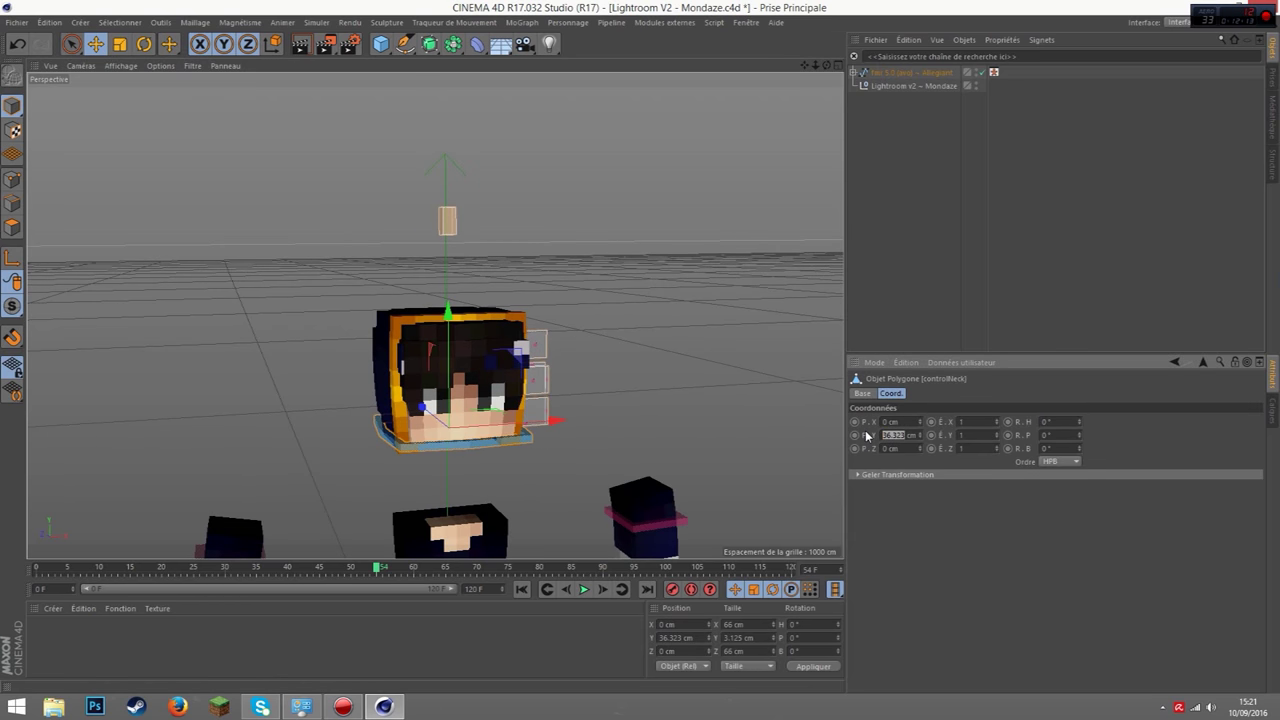
text(0)
key(Return)
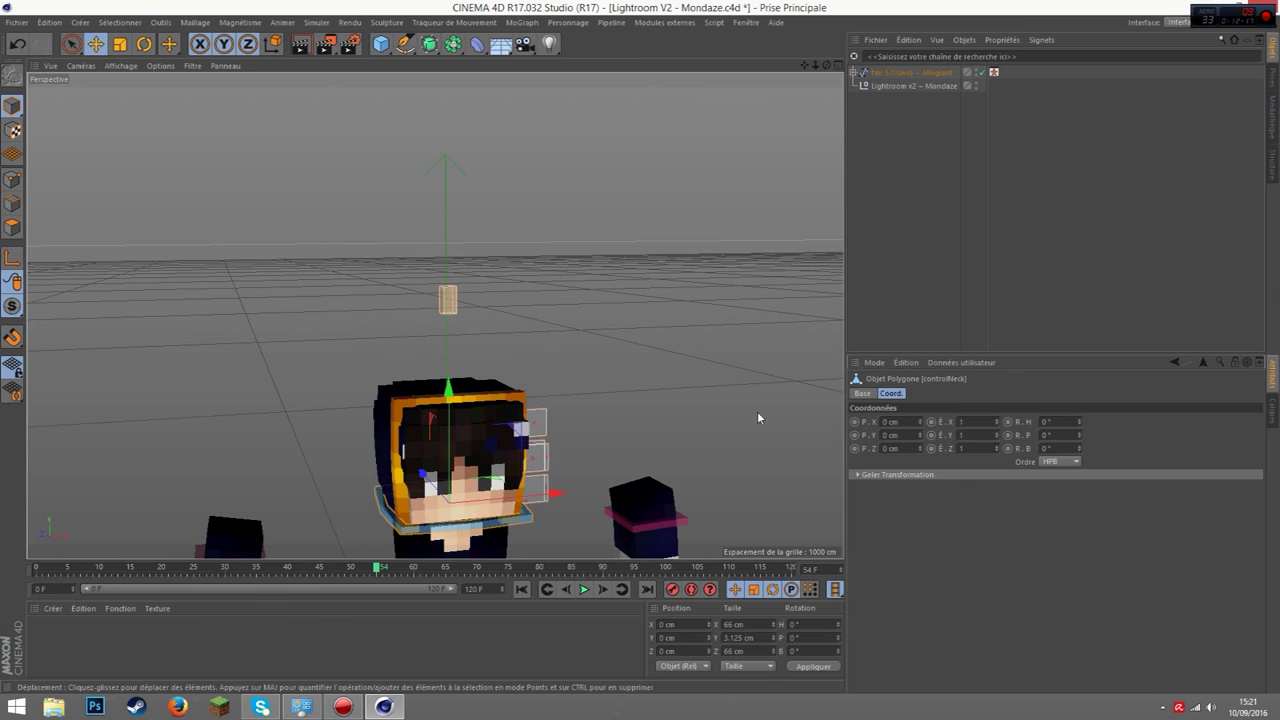
click(757, 411)
alt+drag(477, 520, 477, 458)
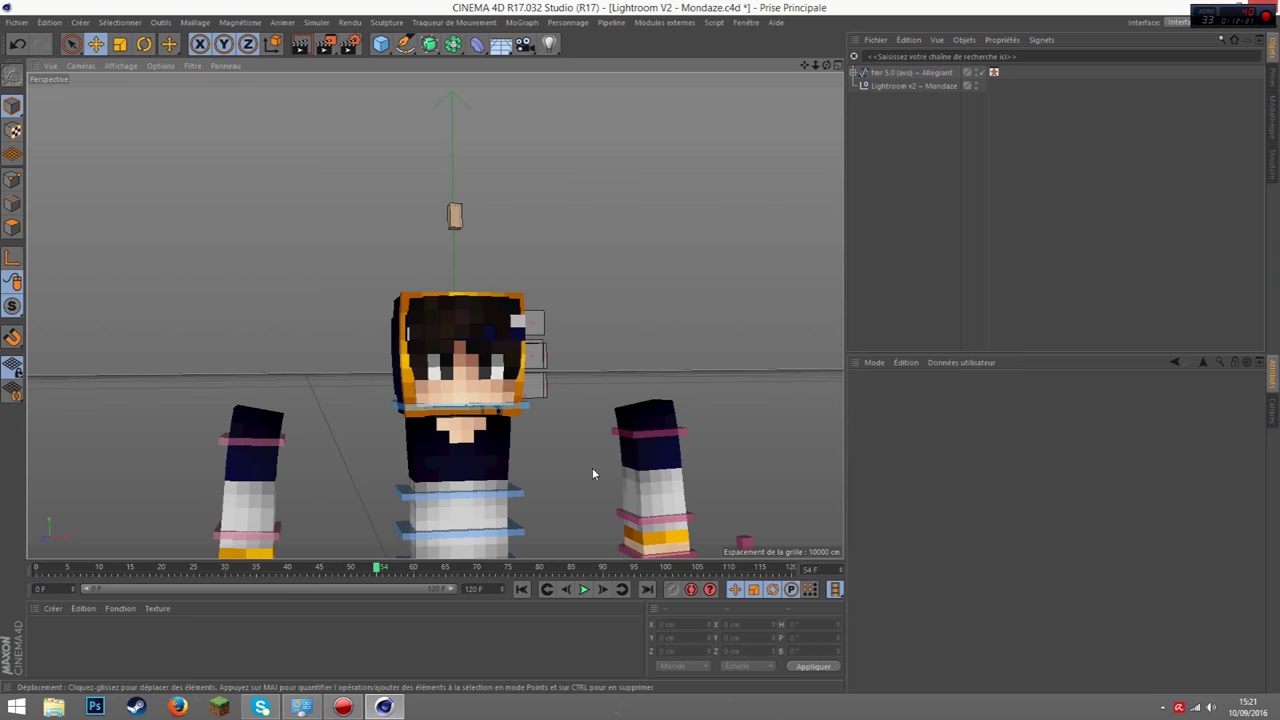
alt+middle_drag(636, 555, 636, 472)
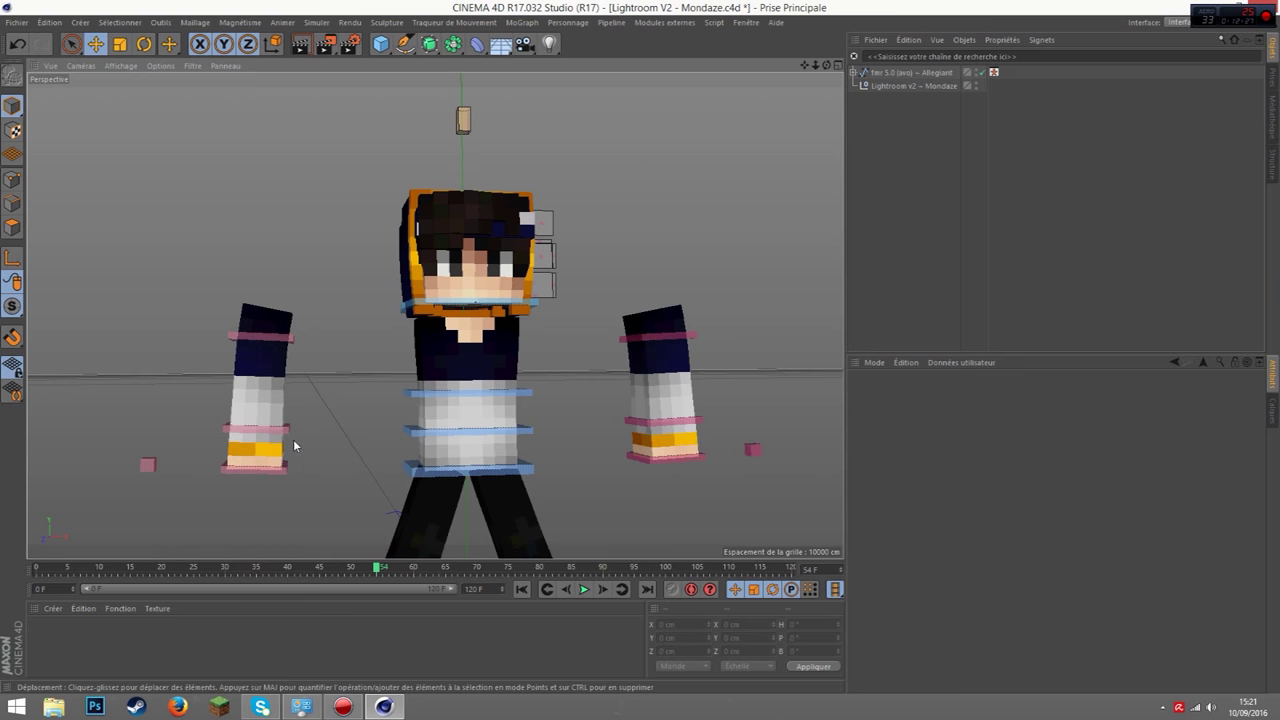
click(259, 443)
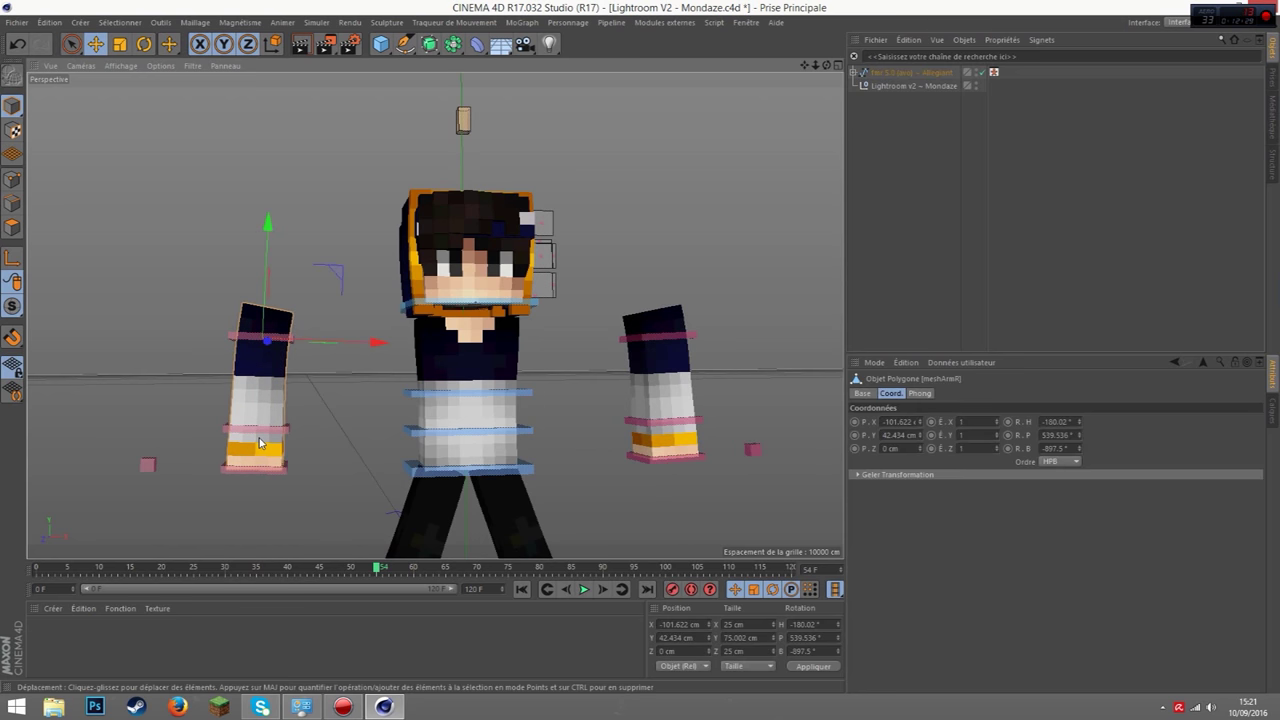
Select both arm meshes in polygon mode and apply Extrusion to the selected arm polygons
shift+click(645, 400)
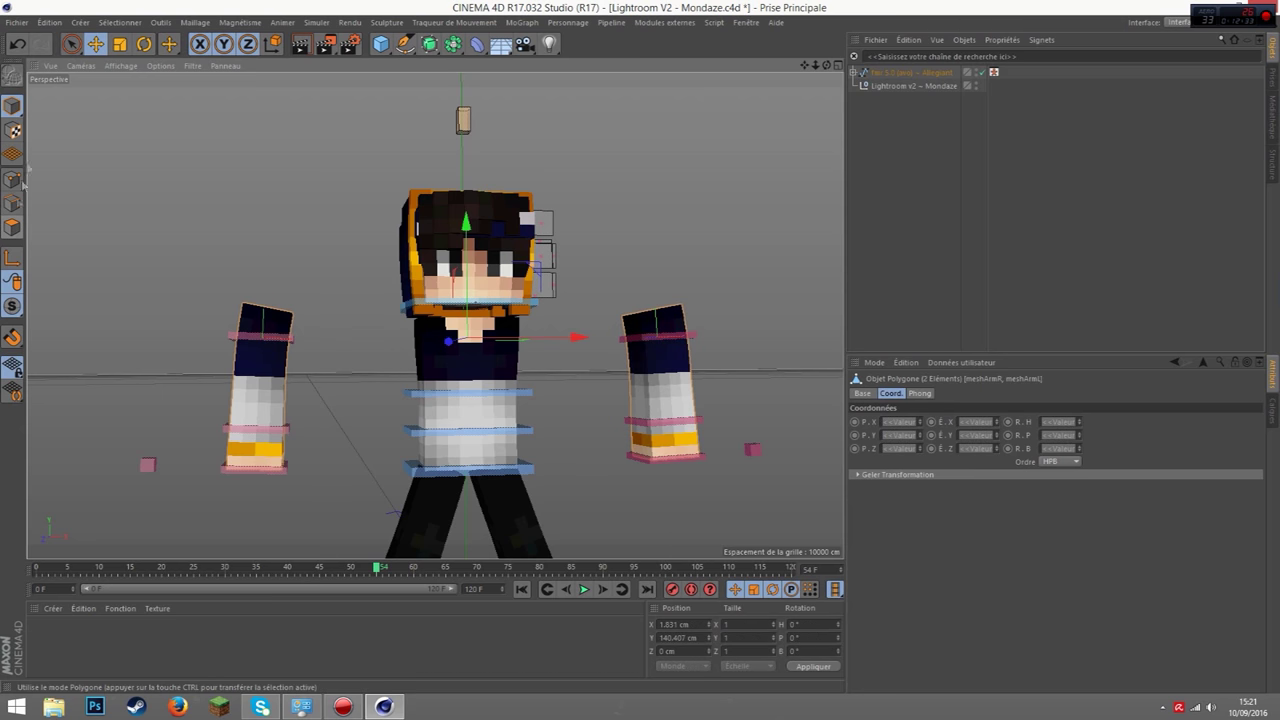
click(14, 229)
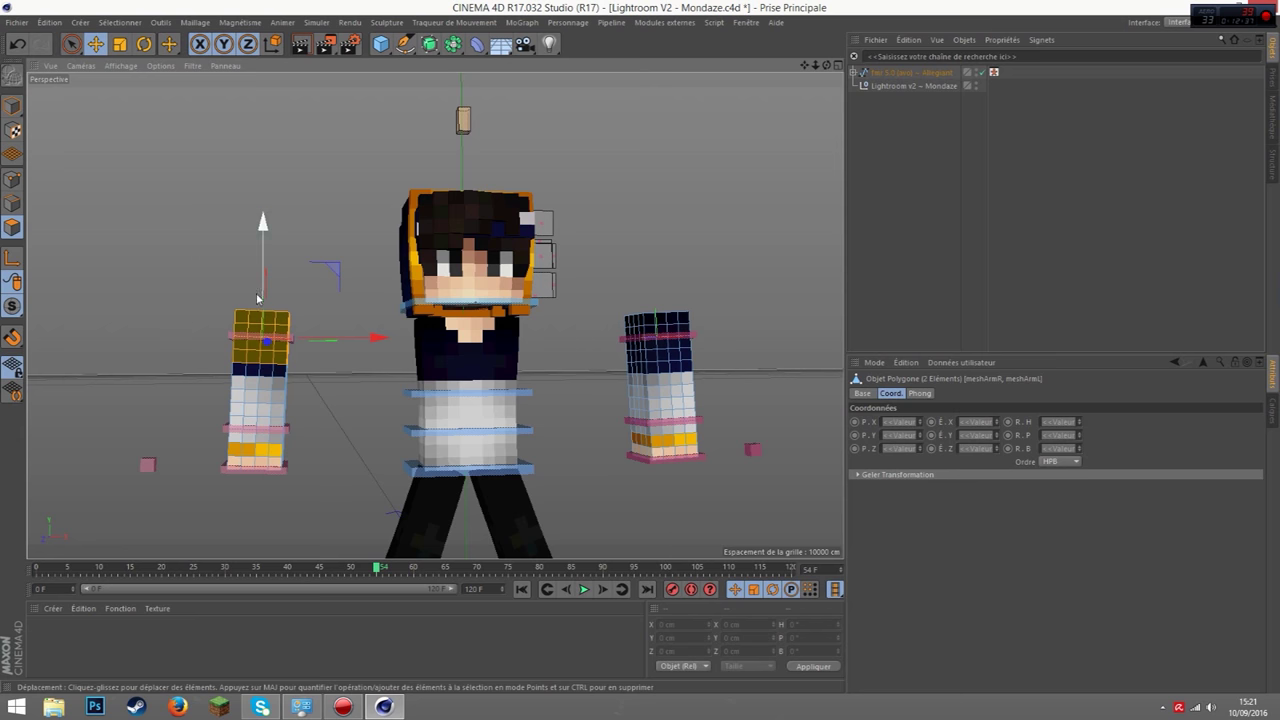
right_click(321, 300)
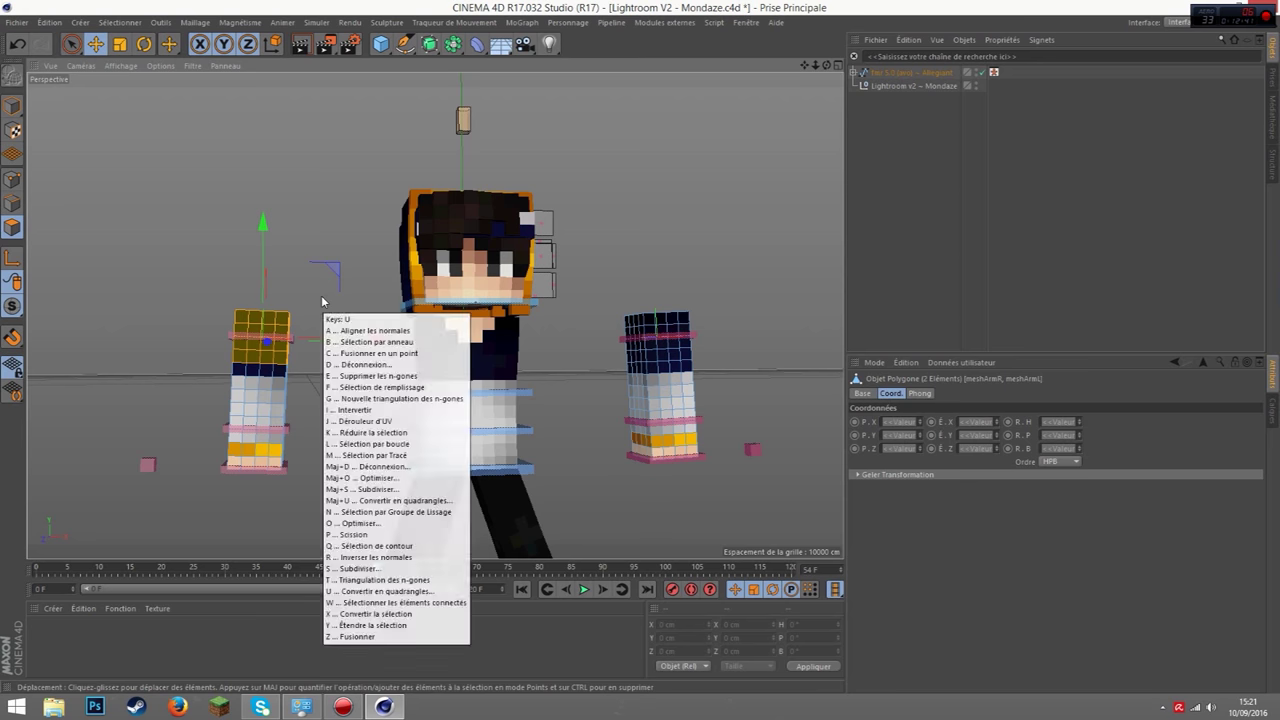
key(u)
key(l)
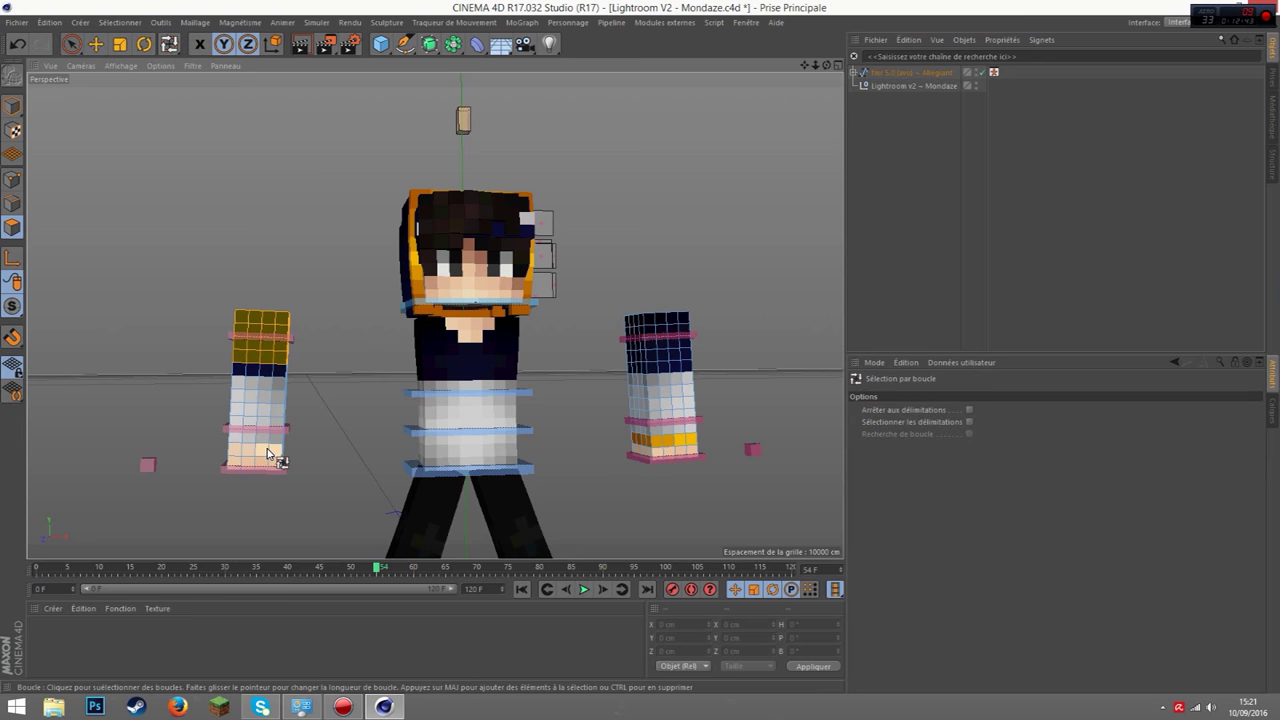
click(267, 448)
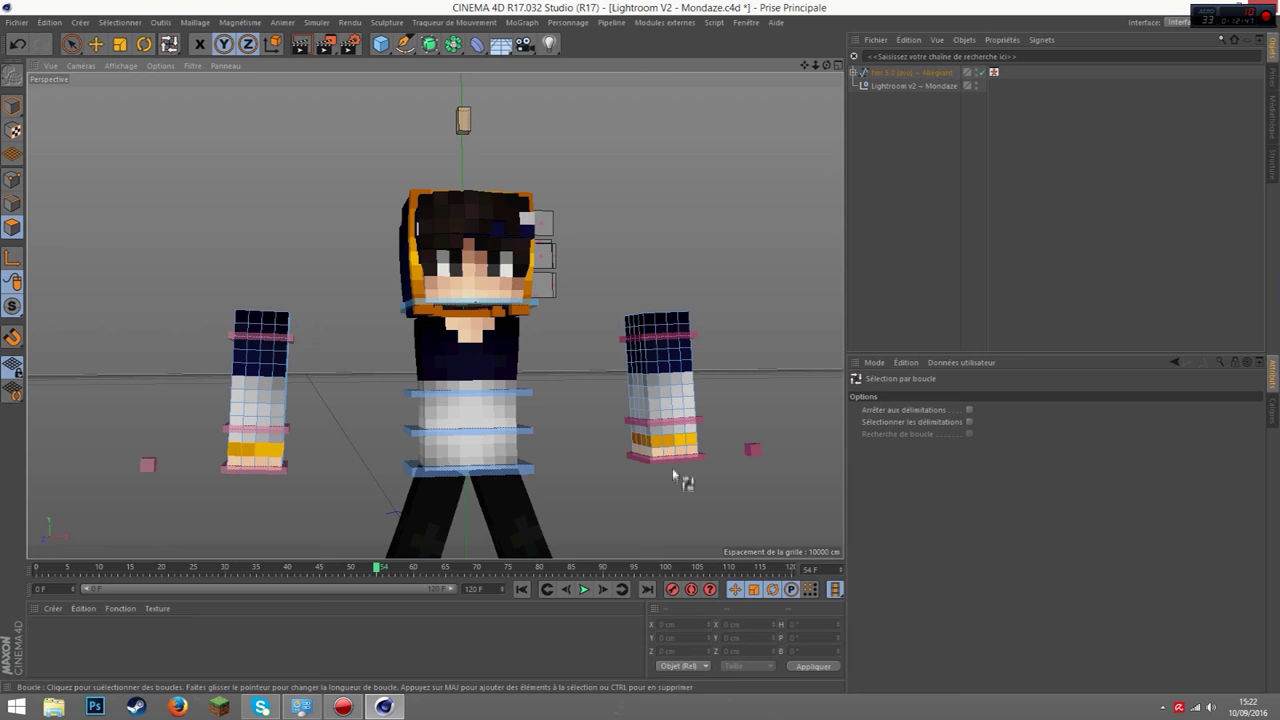
right_click(666, 442)
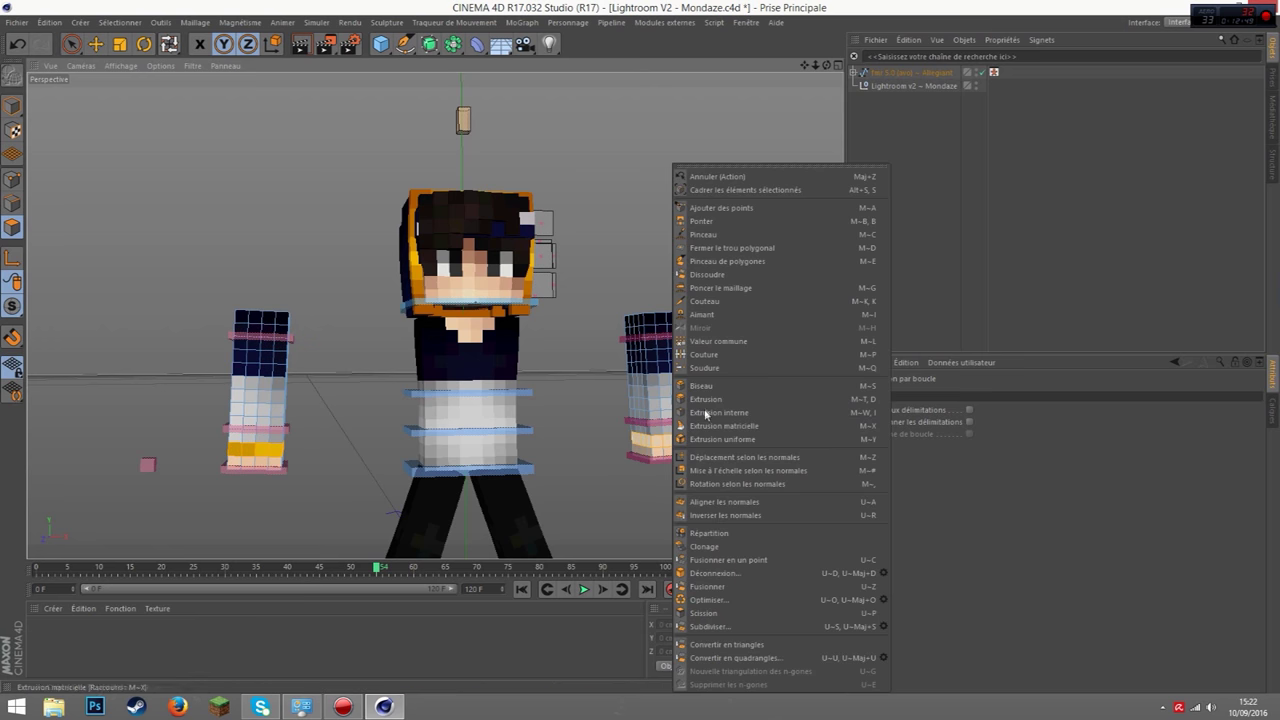
click(706, 399)
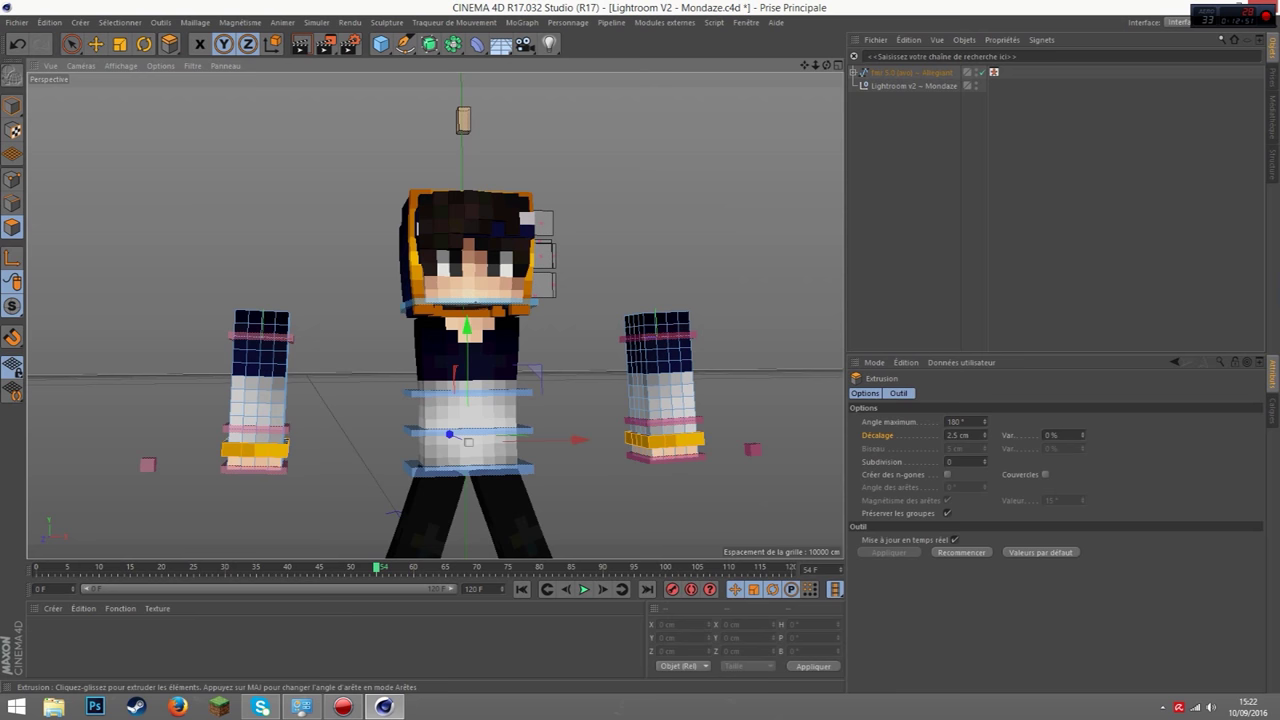
Loop-select the upper sleeve band on both arms and extrude it about 0.7 cm
key(u)
key(l)
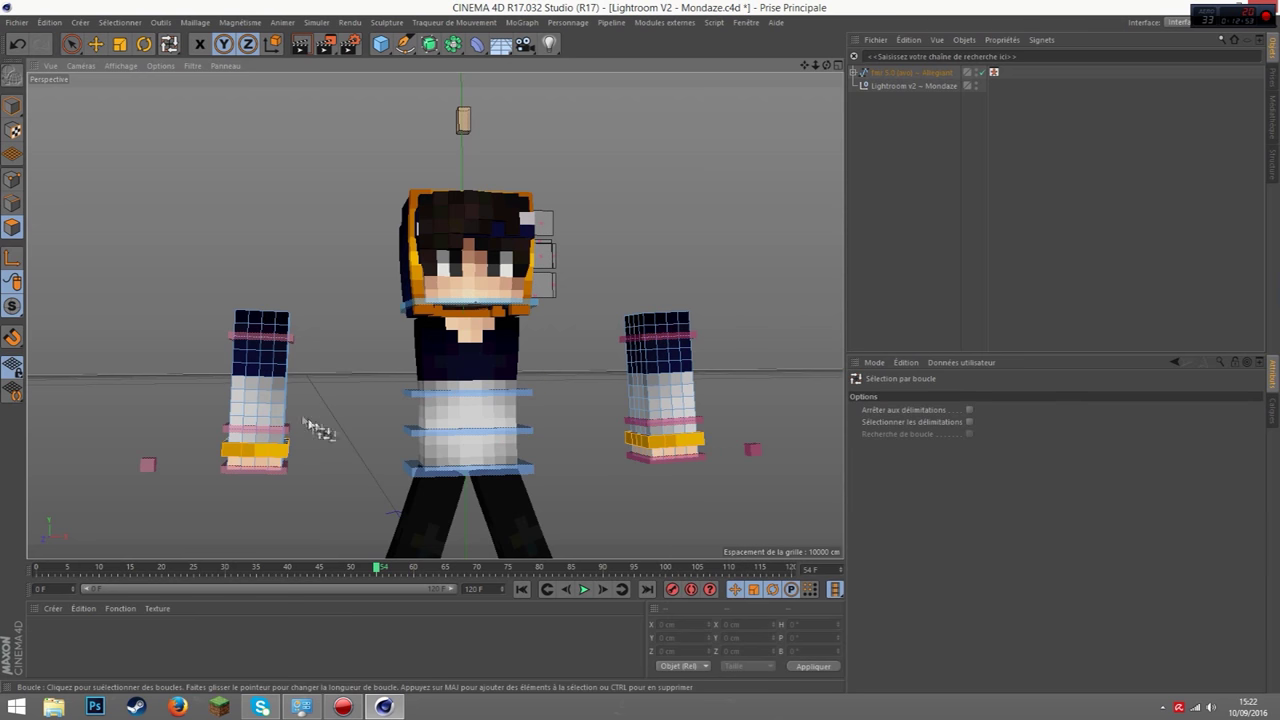
click(259, 390)
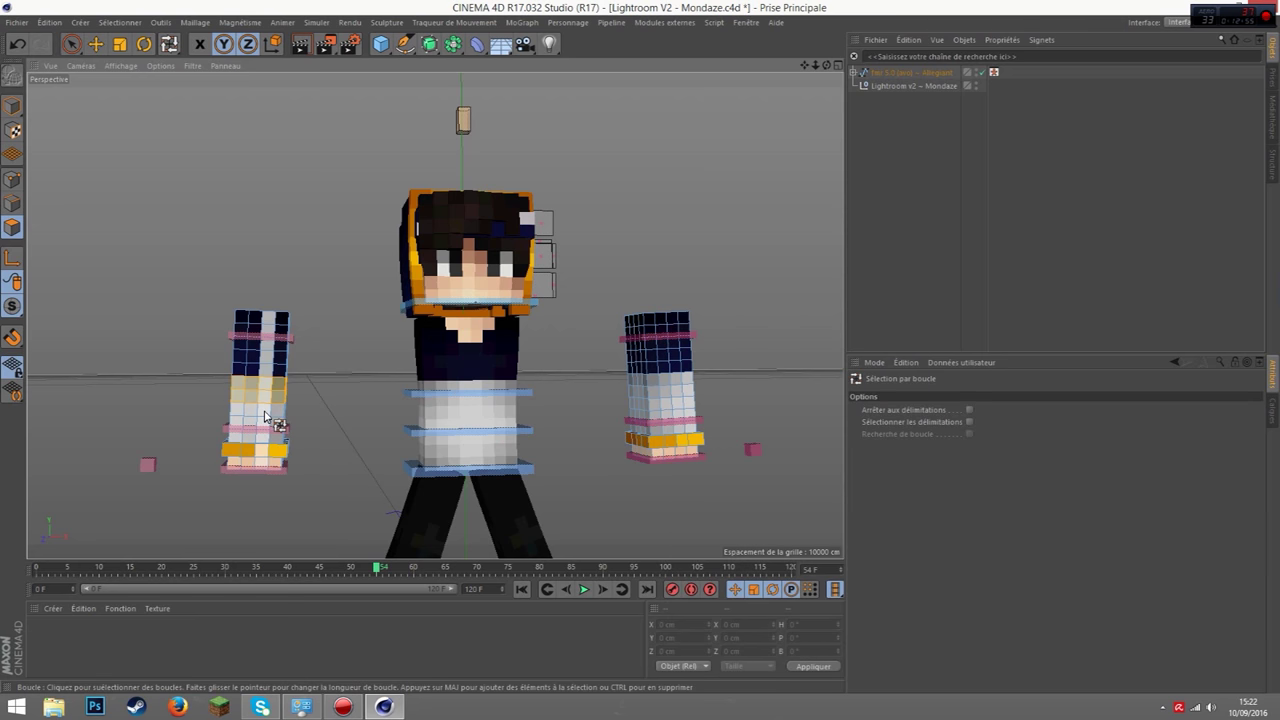
click(263, 414)
key(ctrl+z)
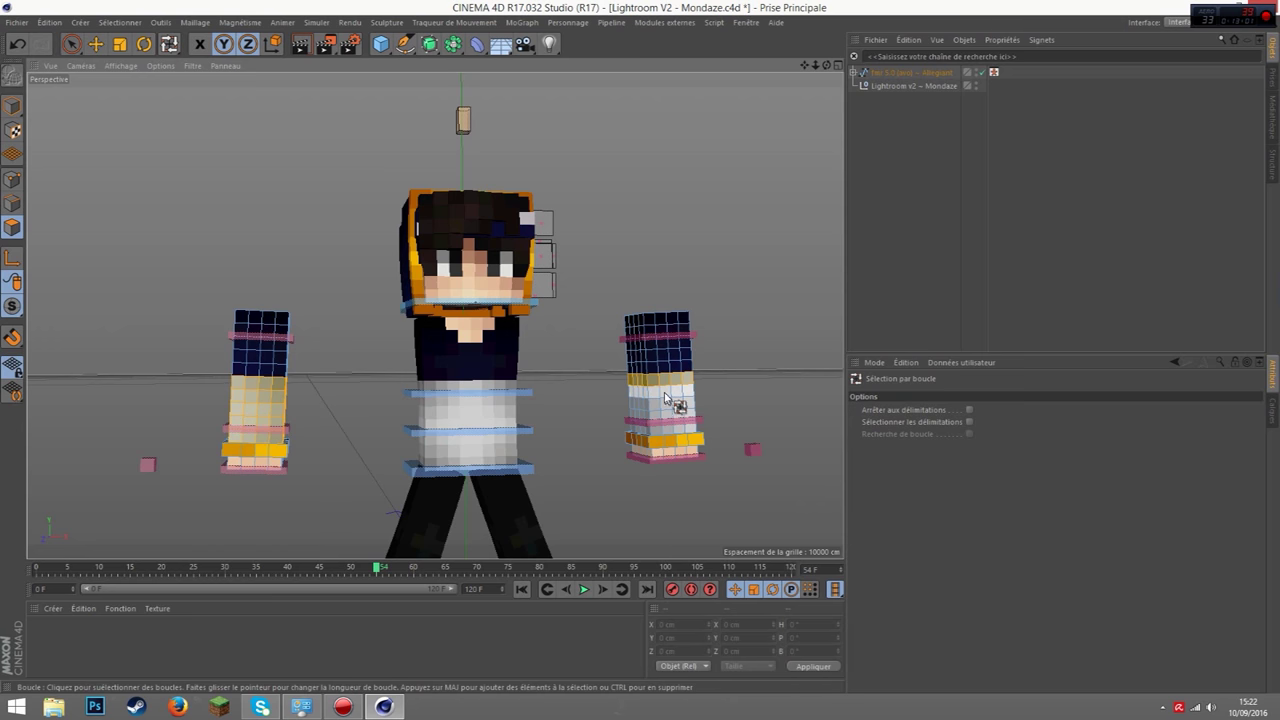
click(672, 416)
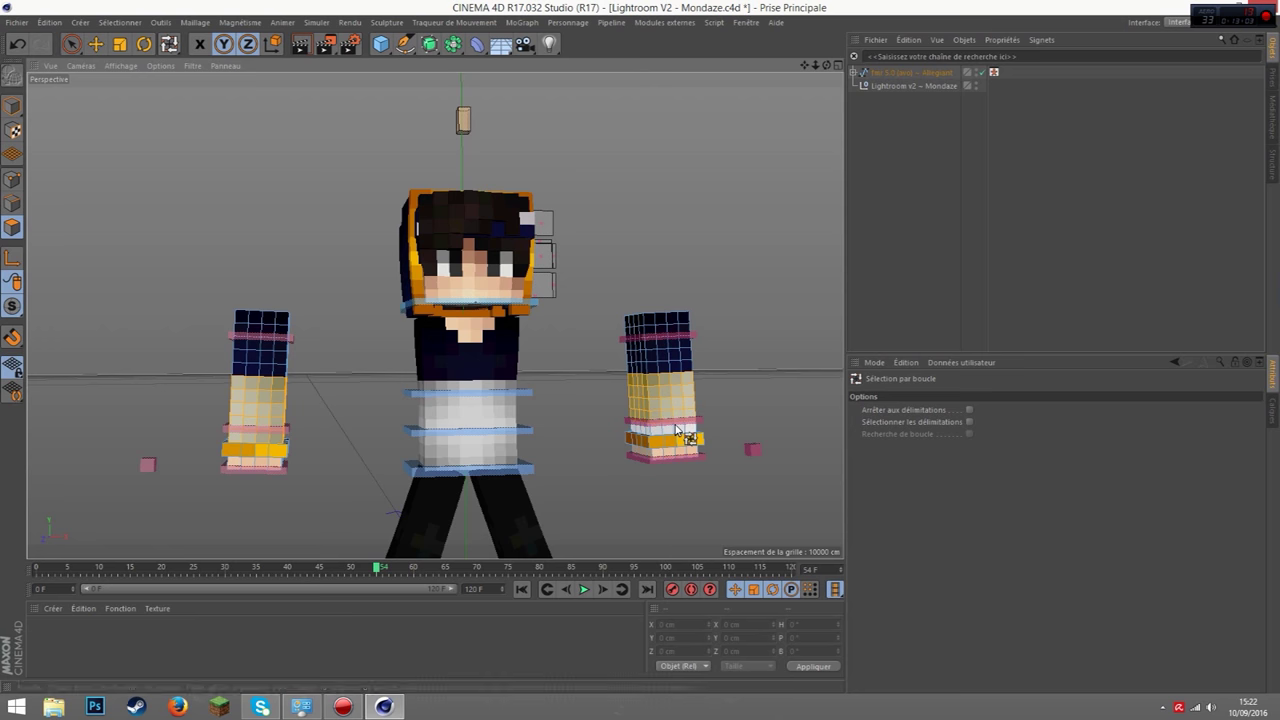
right_click(676, 430)
click(735, 410)
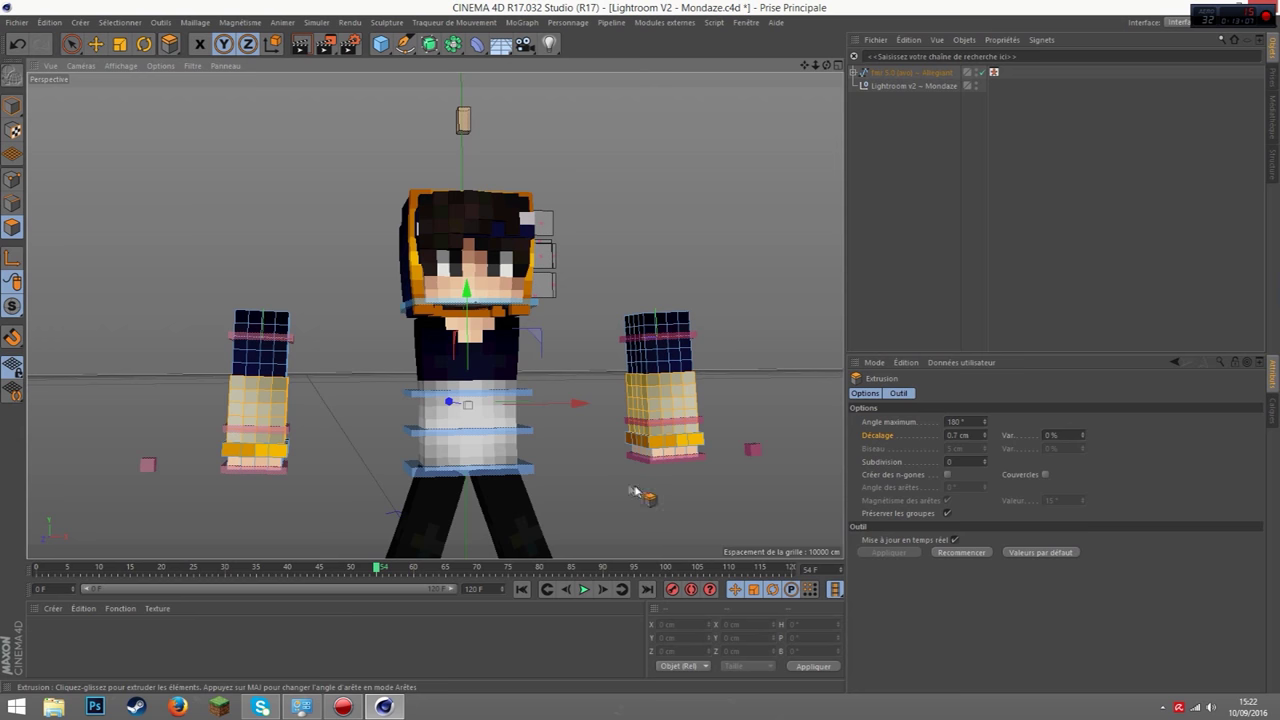
click(12, 105)
click(95, 44)
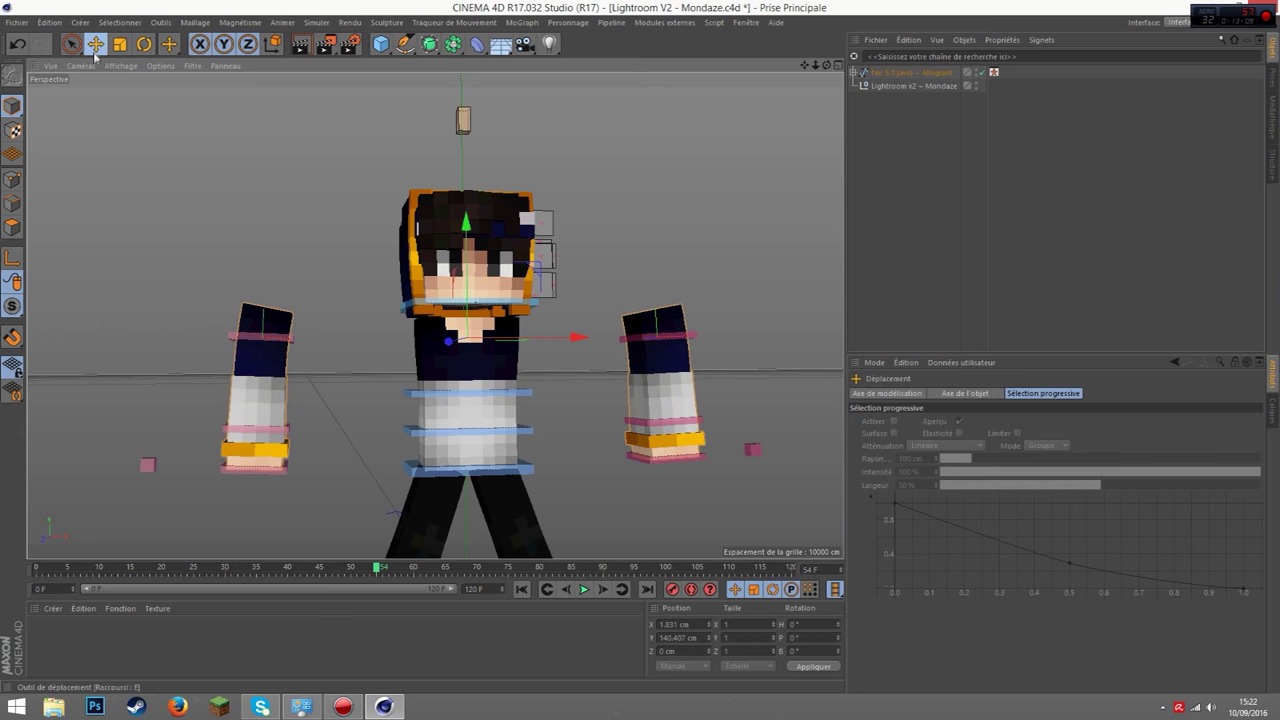
Set P.X to 0 on controlArmL and controlArmR so both arms touch the body
click(236, 340)
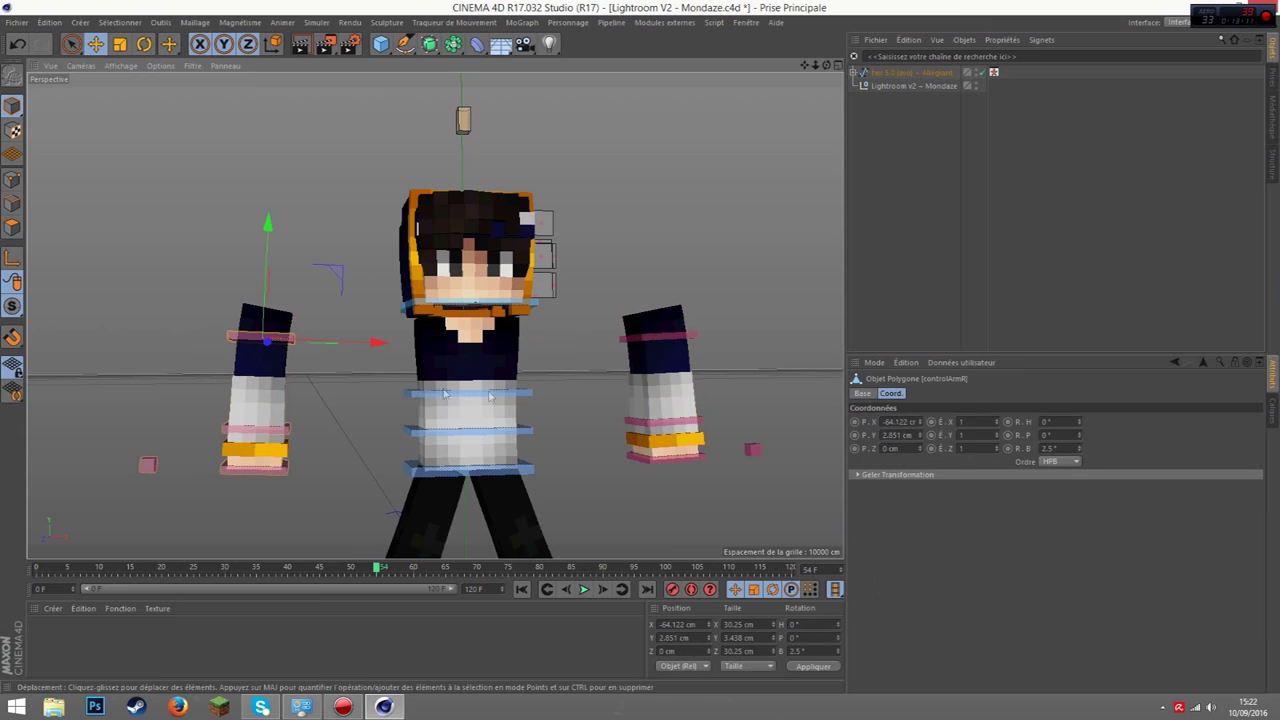
text(0)
key(Return)
click(695, 336)
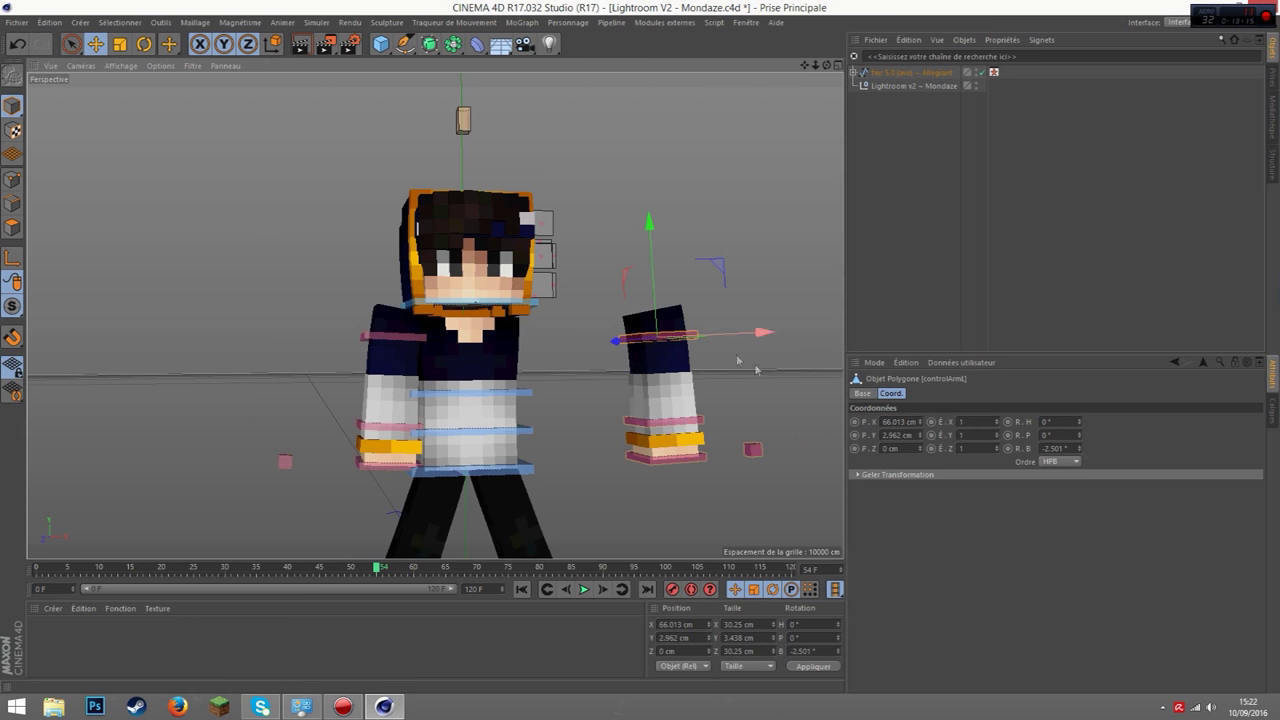
text(0)
key(Return)
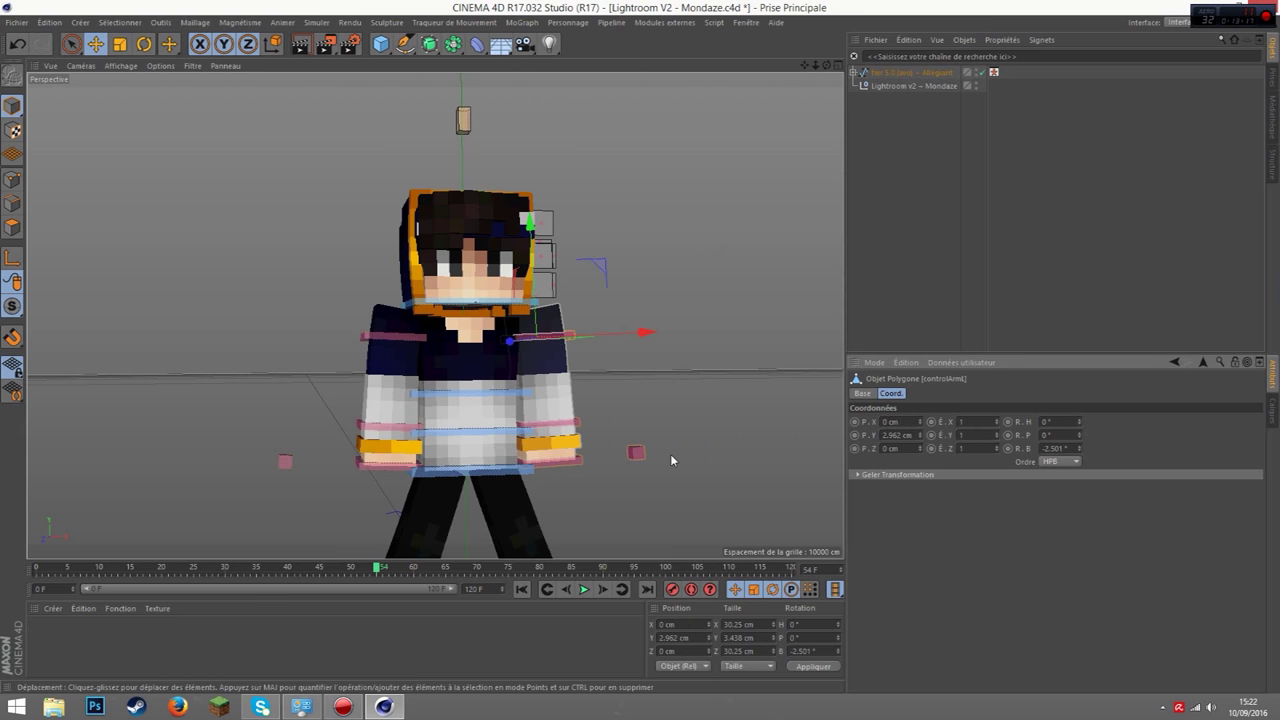
click(680, 434)
Select controlNeck and drag it down to Y -3.877 cm under the chin
scroll(469, 316, up, 3)
scroll(469, 316, up, 3)
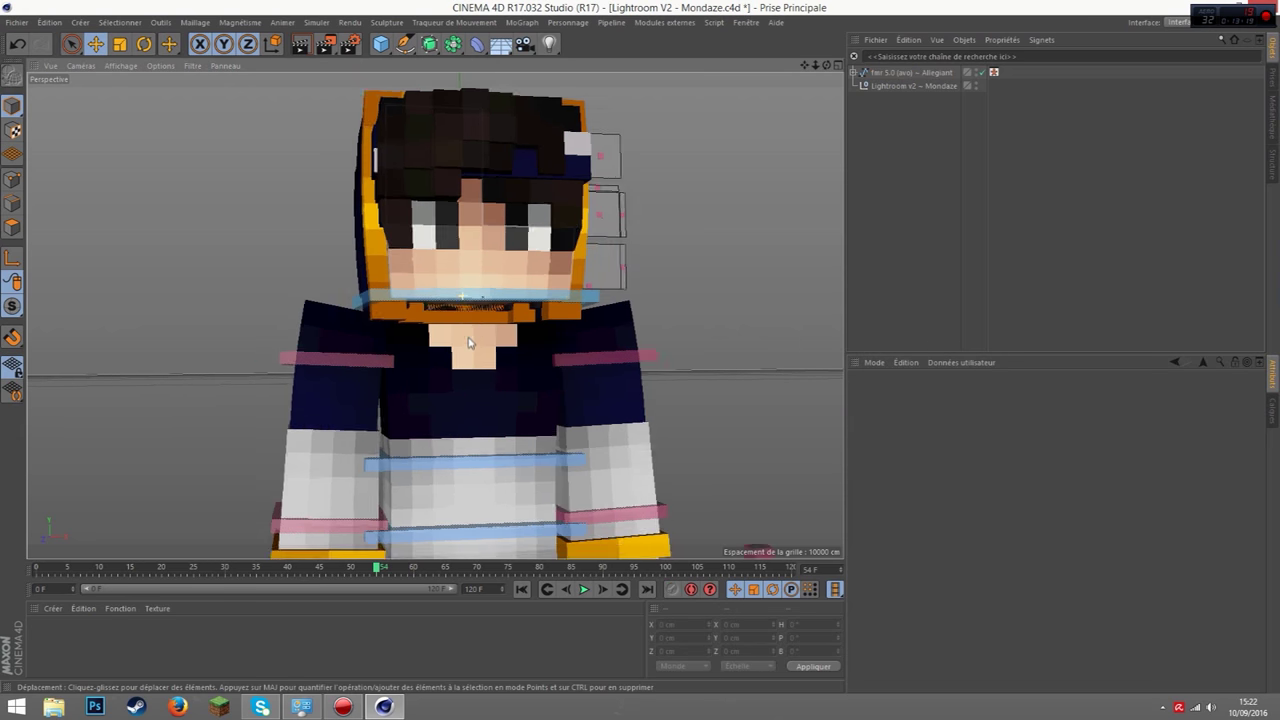
scroll(469, 316, up, 2)
click(469, 400)
alt+drag(469, 400, 434, 316)
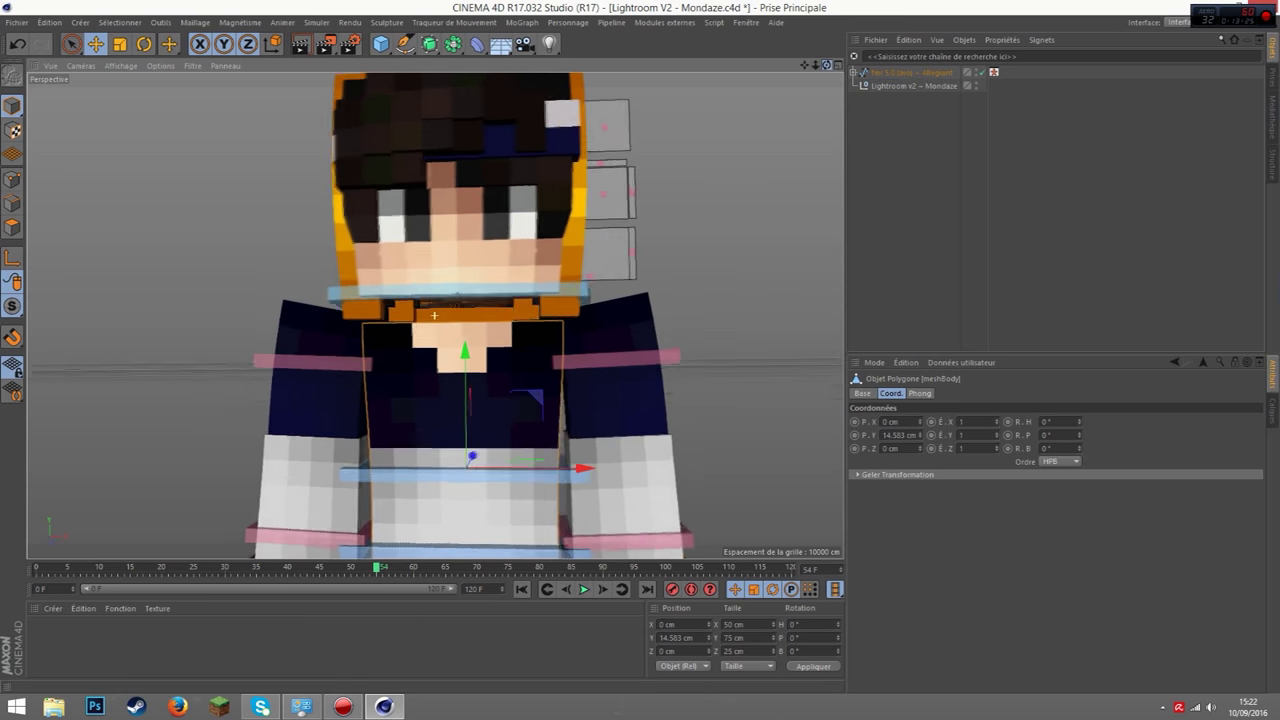
alt+drag(434, 316, 533, 314)
click(533, 314)
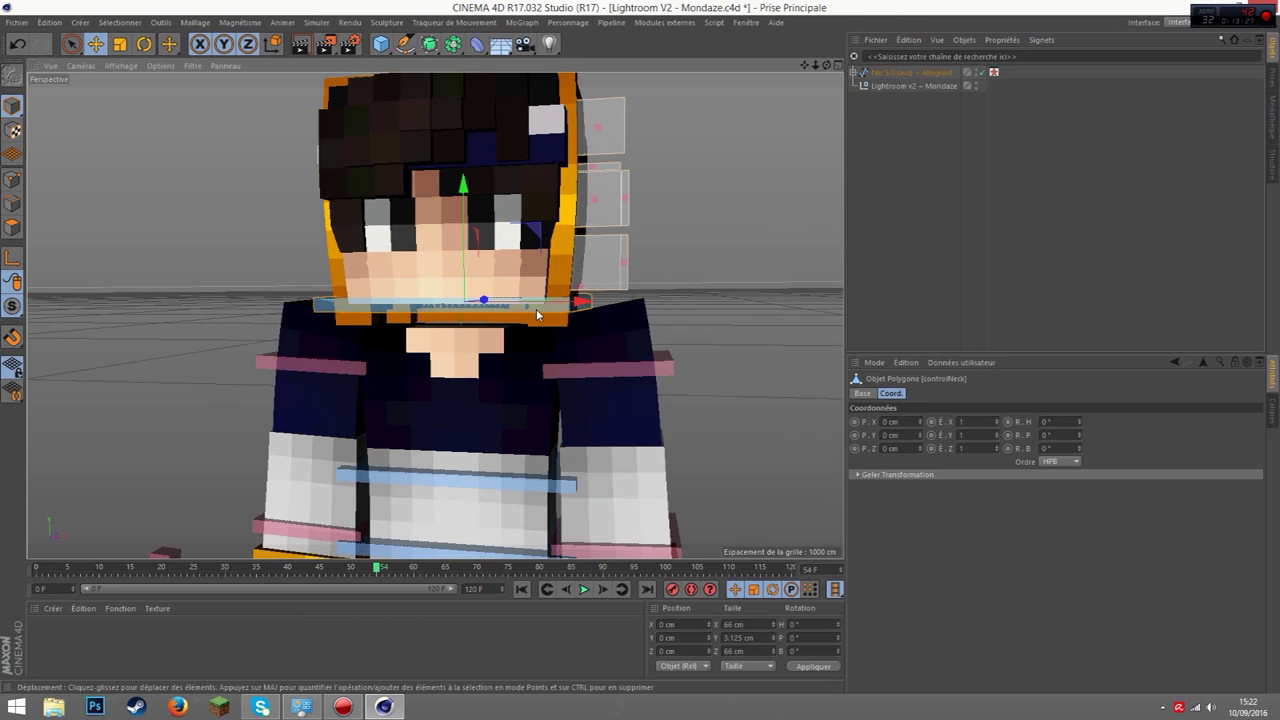
click(500, 304)
drag(465, 261, 473, 281)
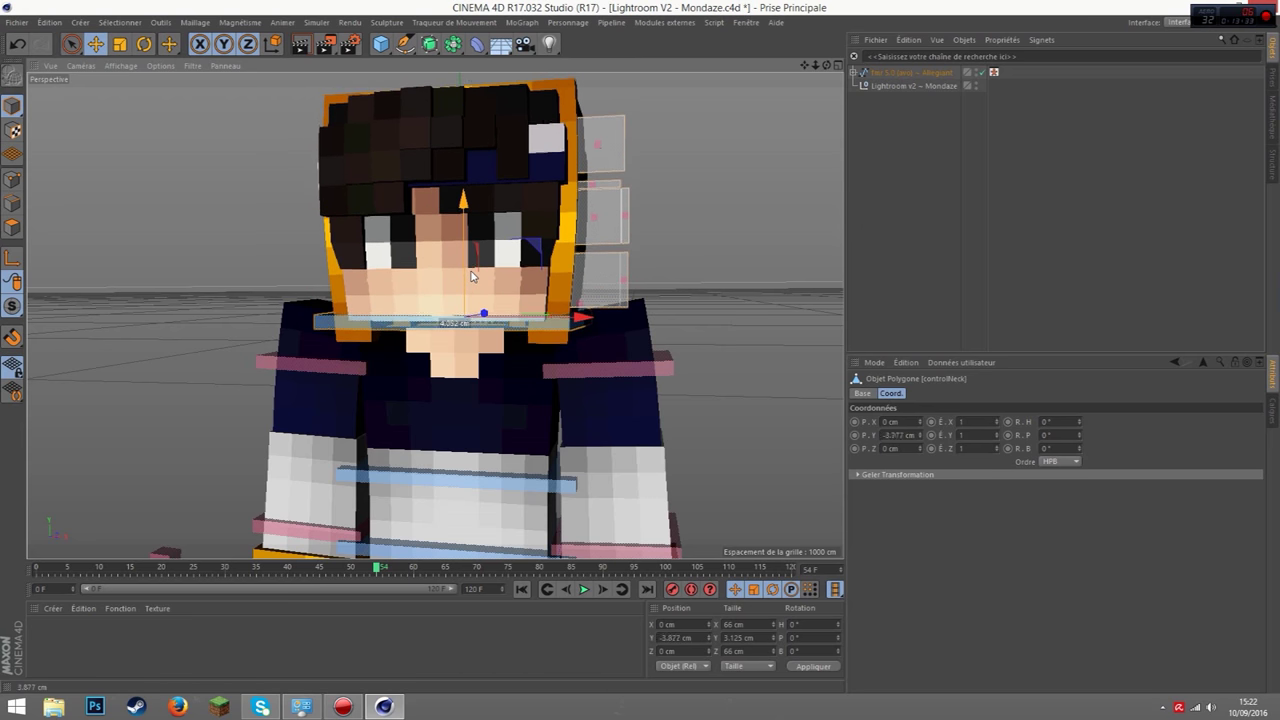
Brush-select the chest and under-chin polygons on meshBody and apply Extrusion
click(440, 358)
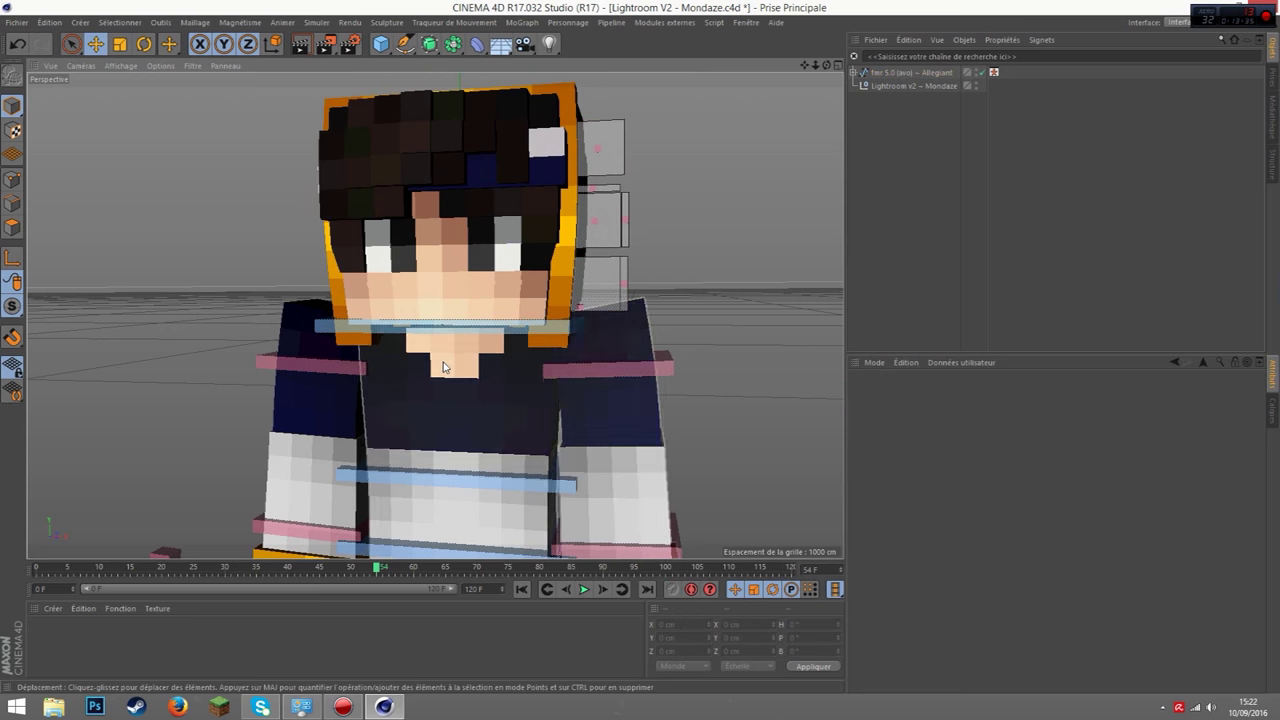
scroll(440, 358, up, 2)
scroll(440, 358, up, 2)
click(13, 228)
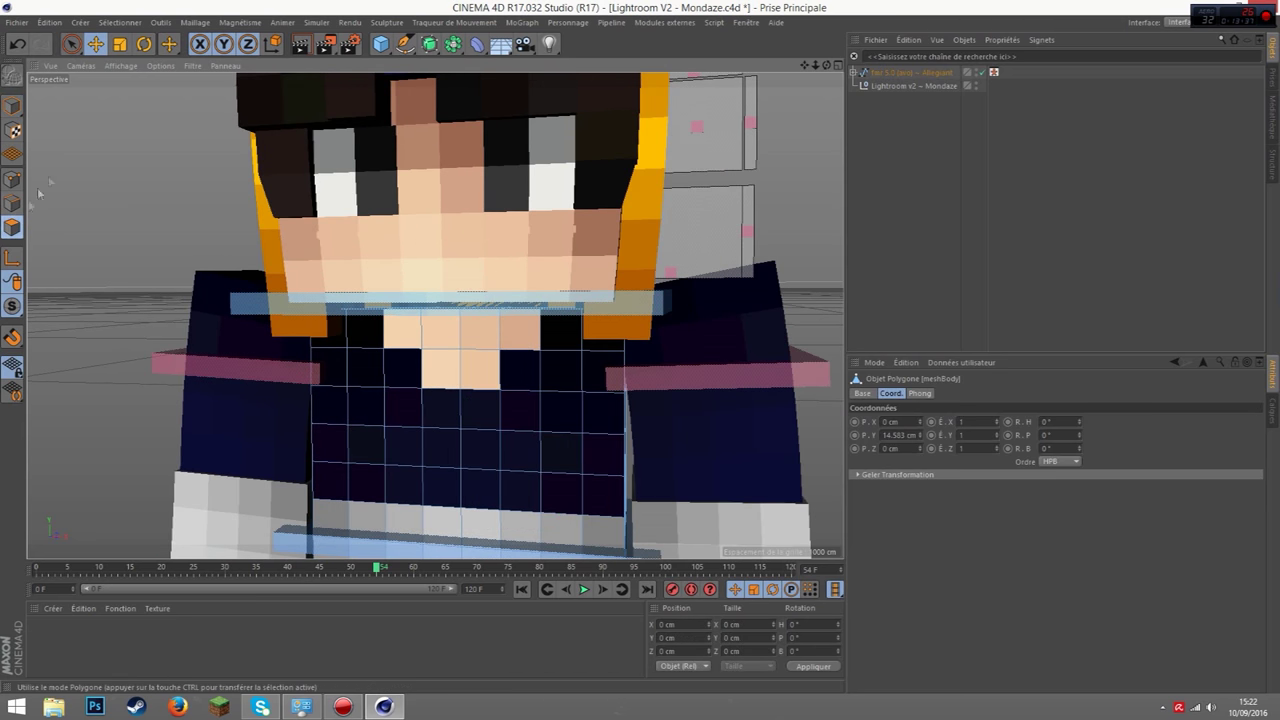
drag(820, 68, 840, 70)
click(70, 43)
click(468, 364)
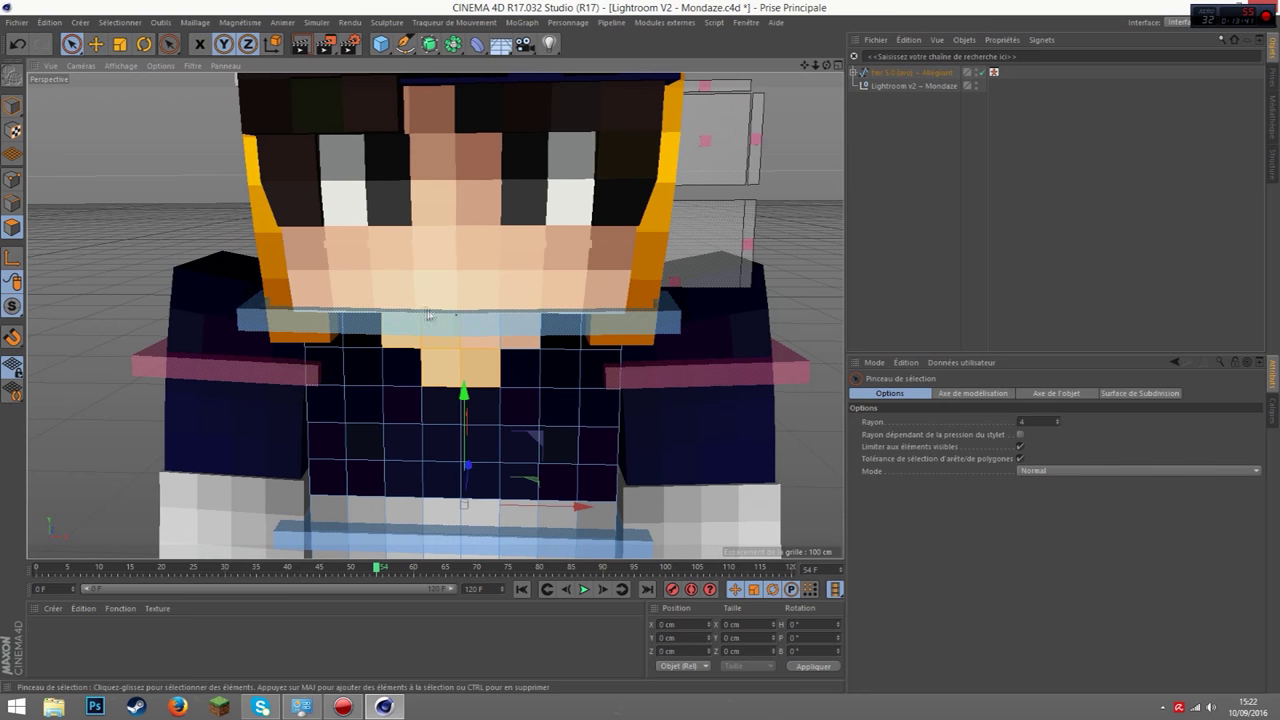
click(480, 335)
right_click(533, 401)
click(533, 399)
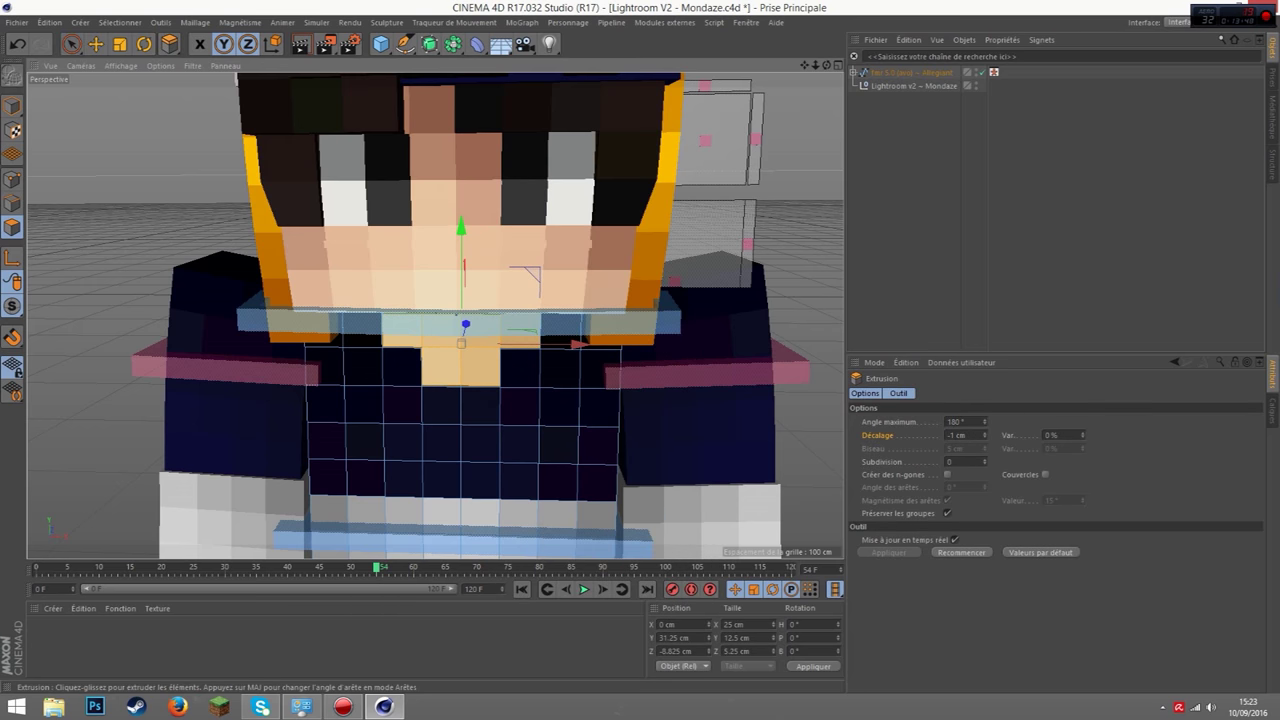
Reselect the torso's neck polygons and extrude them to -0.6 cm
click(13, 105)
click(95, 43)
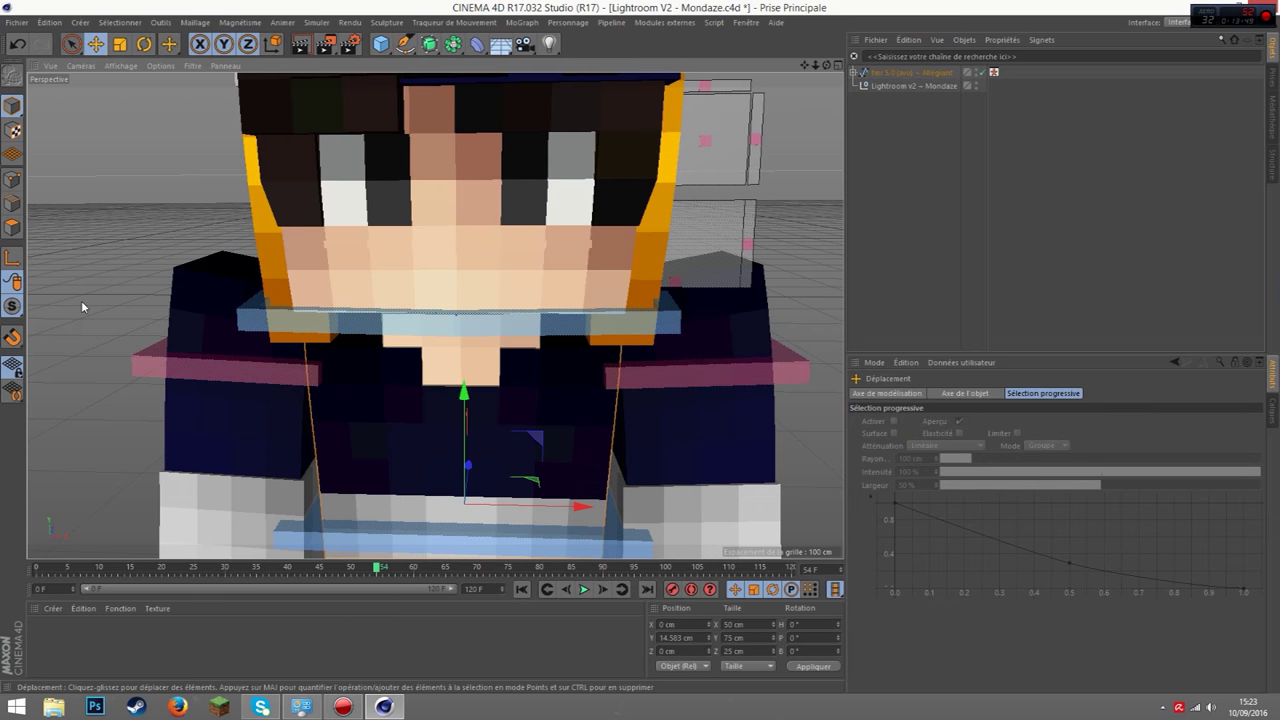
click(82, 306)
mouse_move(830, 65)
mouse_down()
mouse_move(434, 316)
mouse_move(629, 284)
mouse_up()
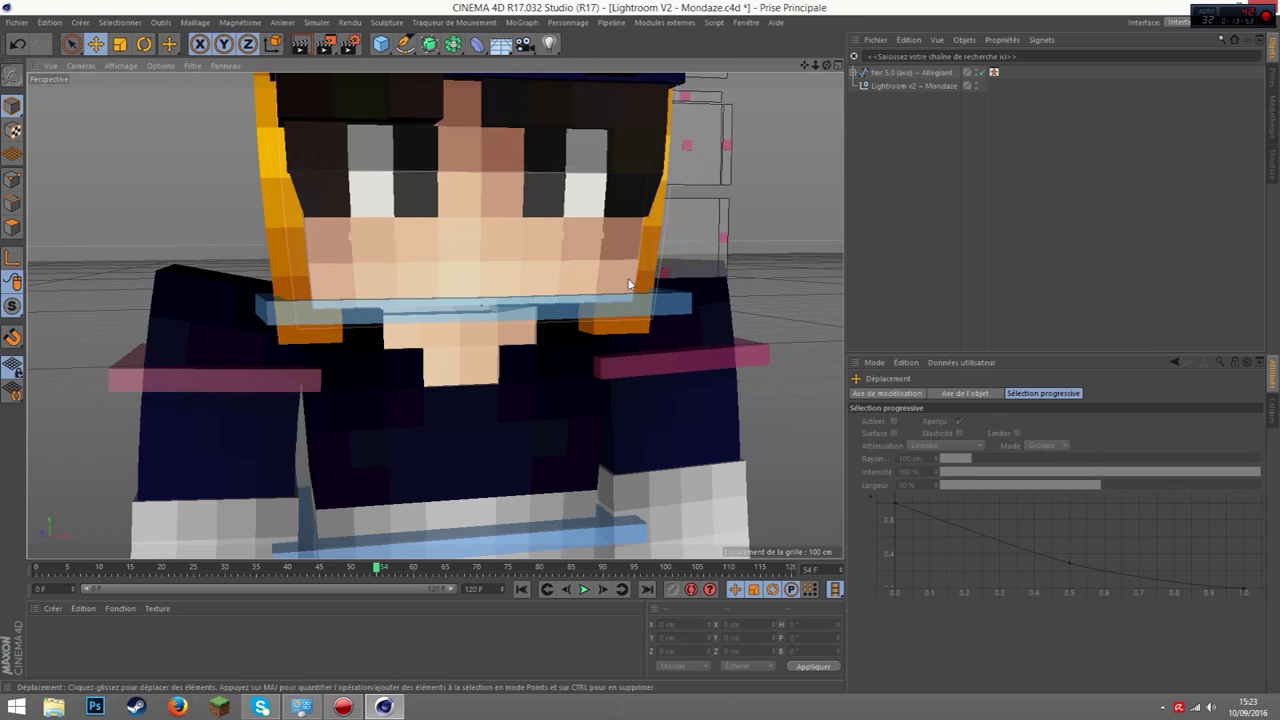
click(587, 318)
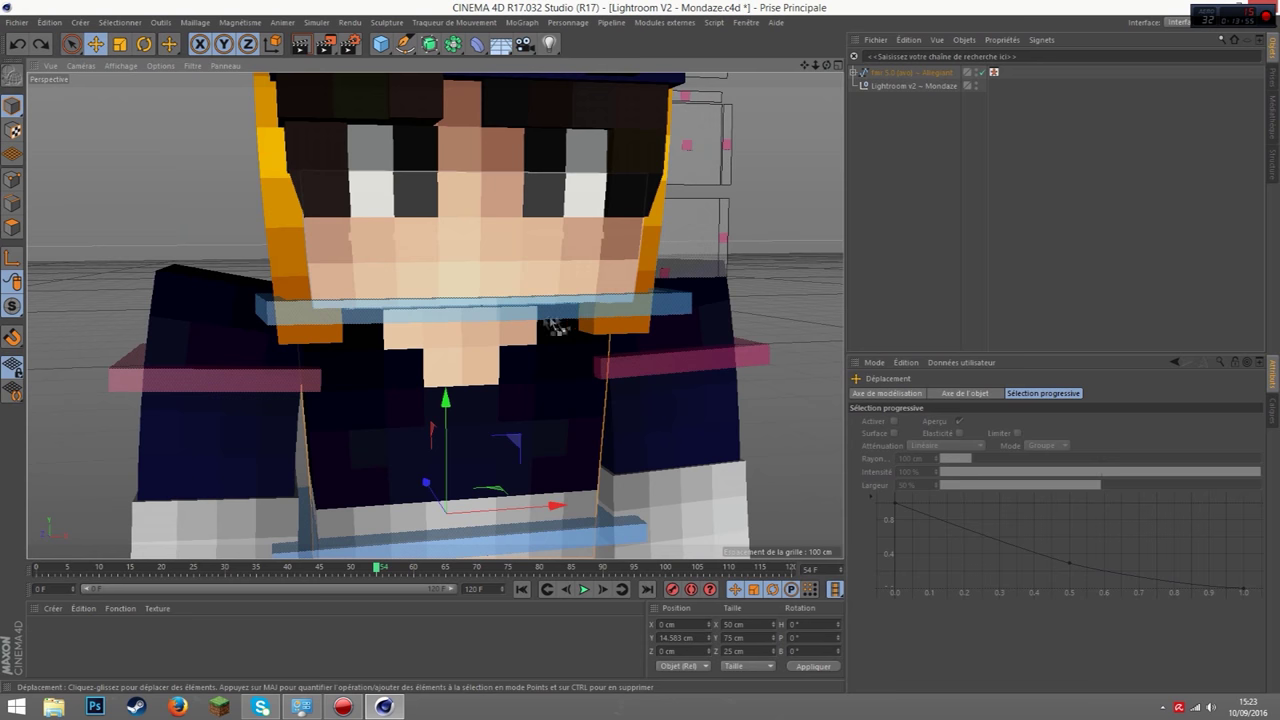
click(13, 227)
click(71, 44)
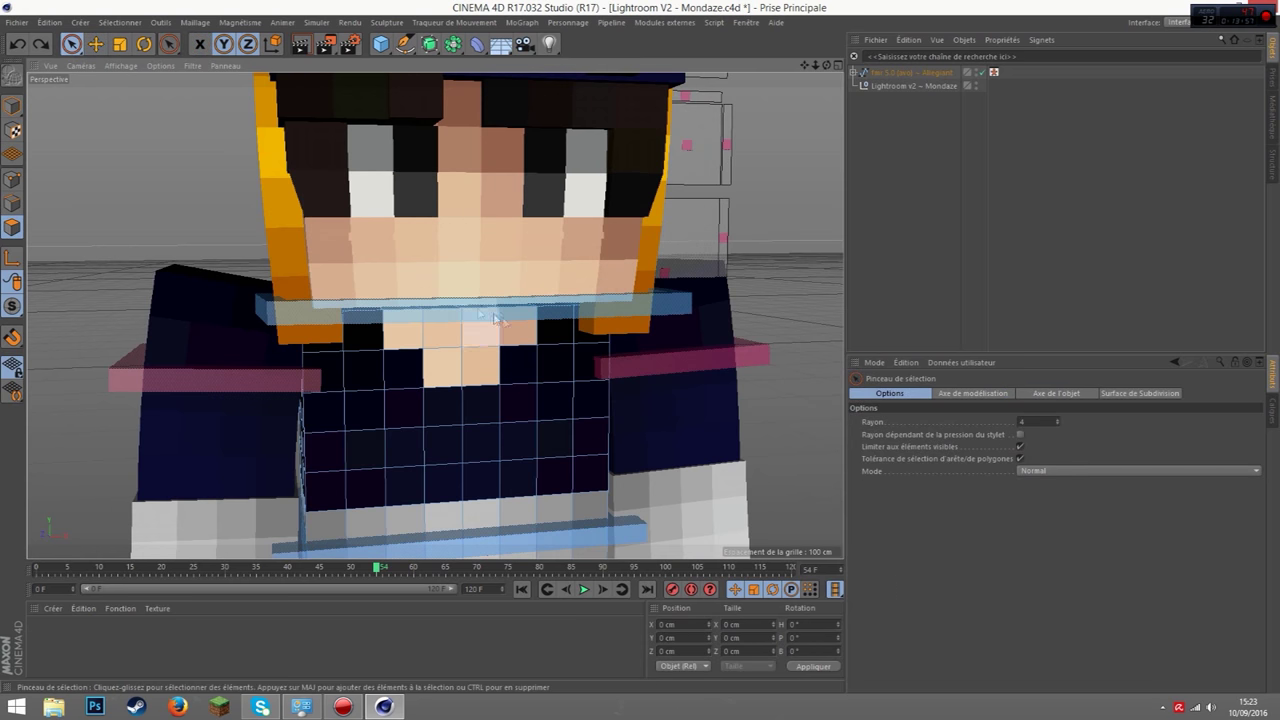
right_click(410, 312)
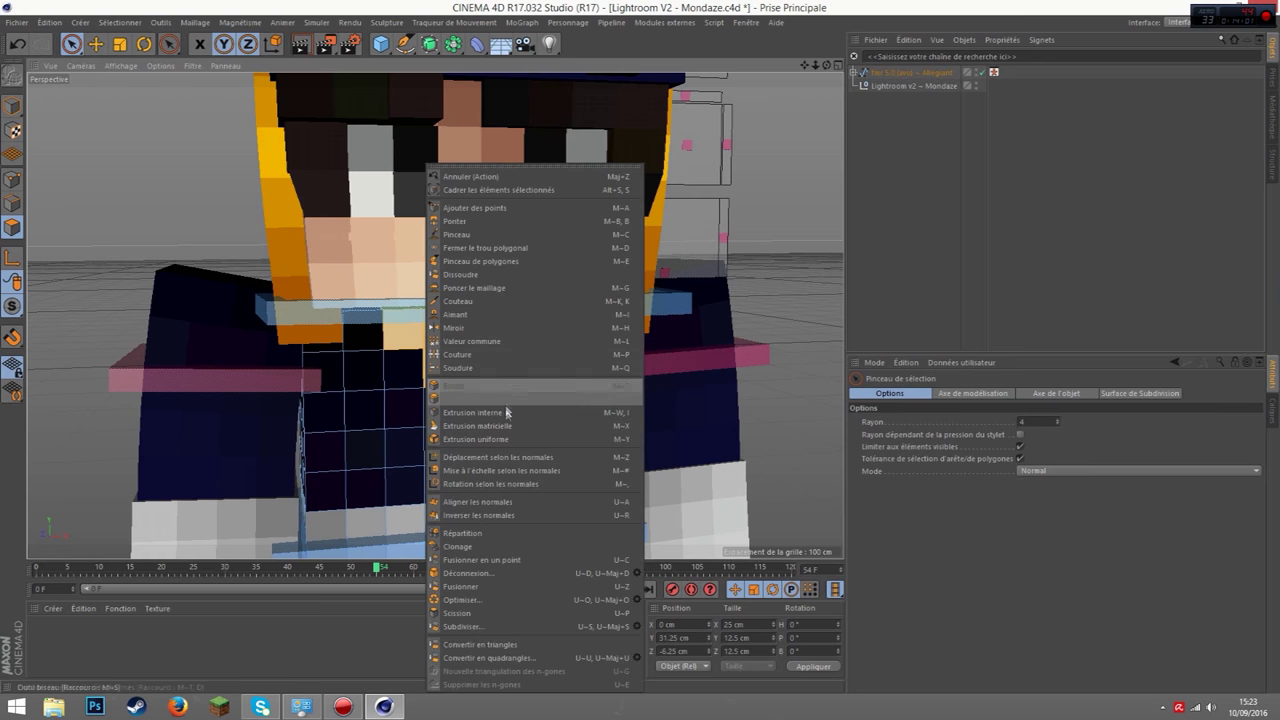
click(491, 410)
drag(451, 347, 452, 345)
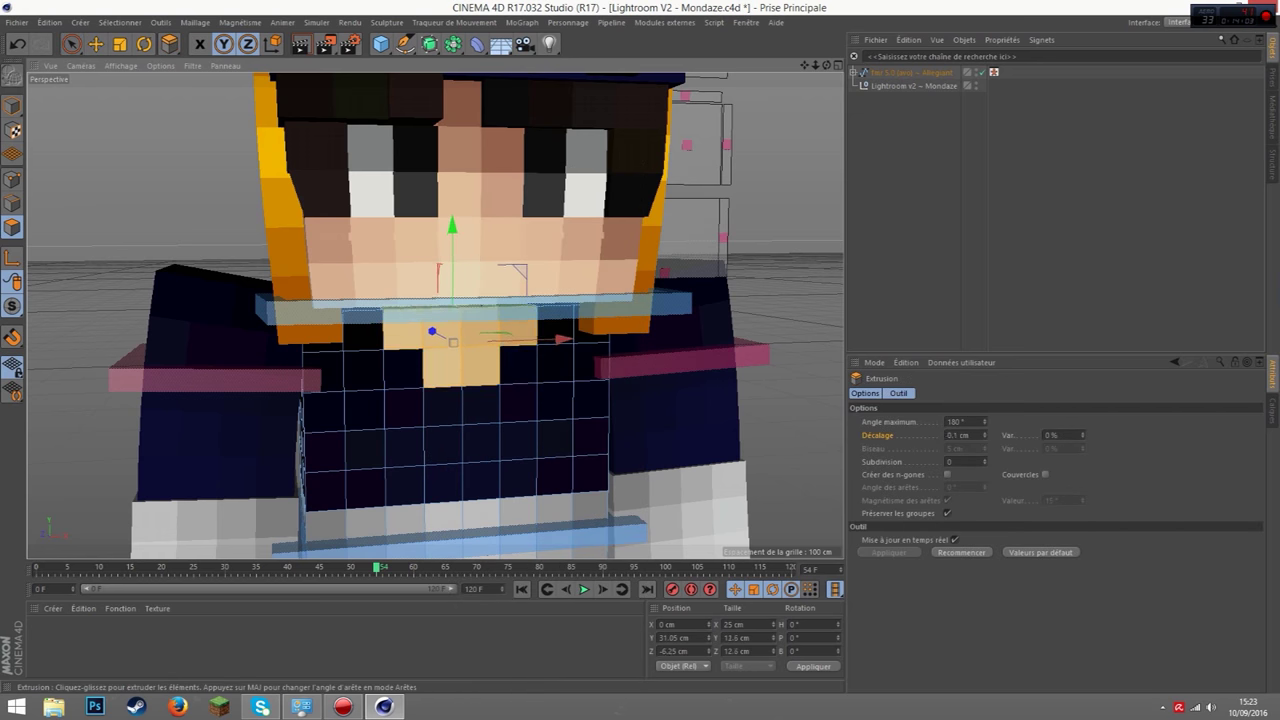
Switch to the Move tool and select controlNeck to lower it below the chin
key(ctrl+shift+a)
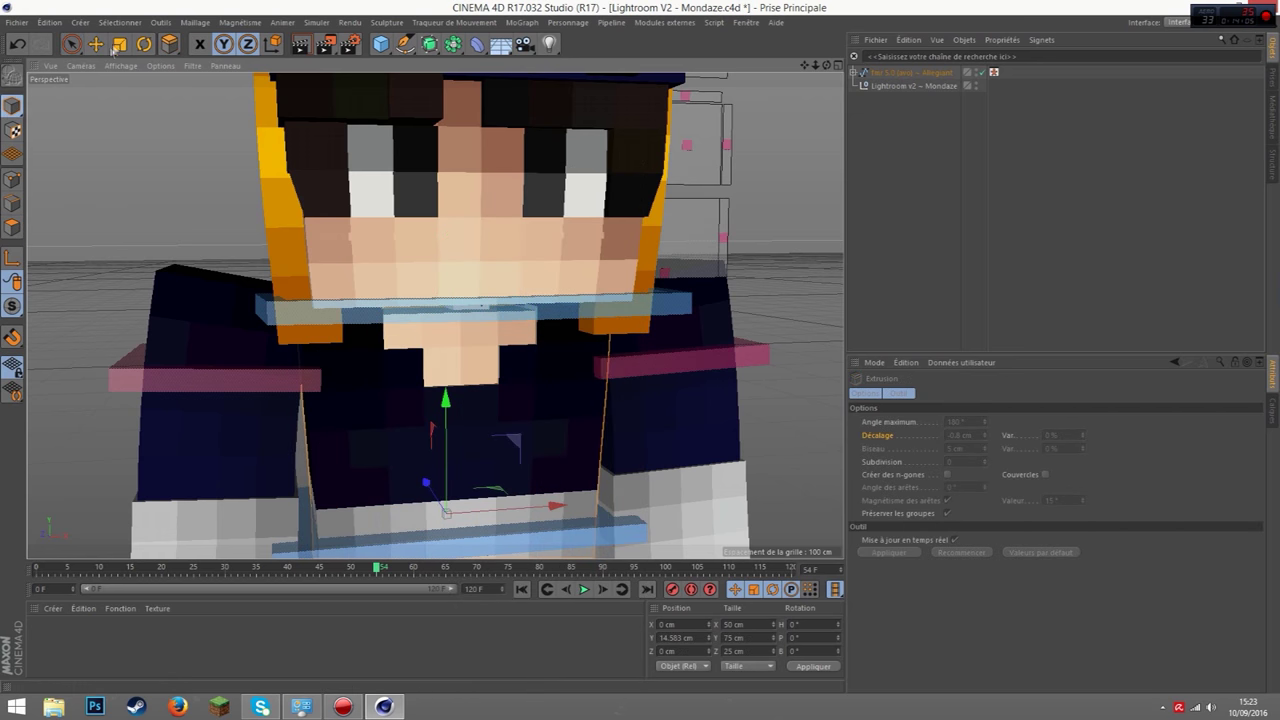
key(e)
click(508, 315)
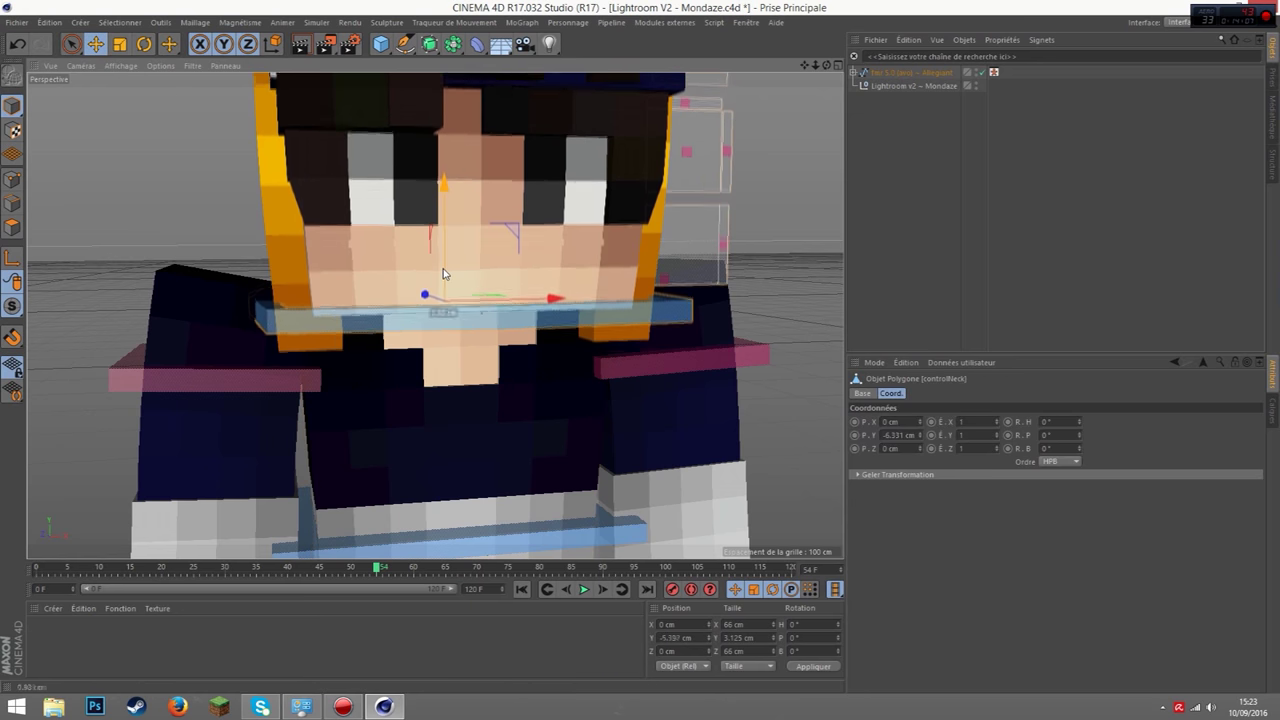
scroll(77, 290, down, 5)
Frame the feet and select both leg meshes
click(778, 80)
mouse_move(805, 64)
mouse_down()
mouse_move(820, 66)
mouse_move(780, 72)
mouse_up()
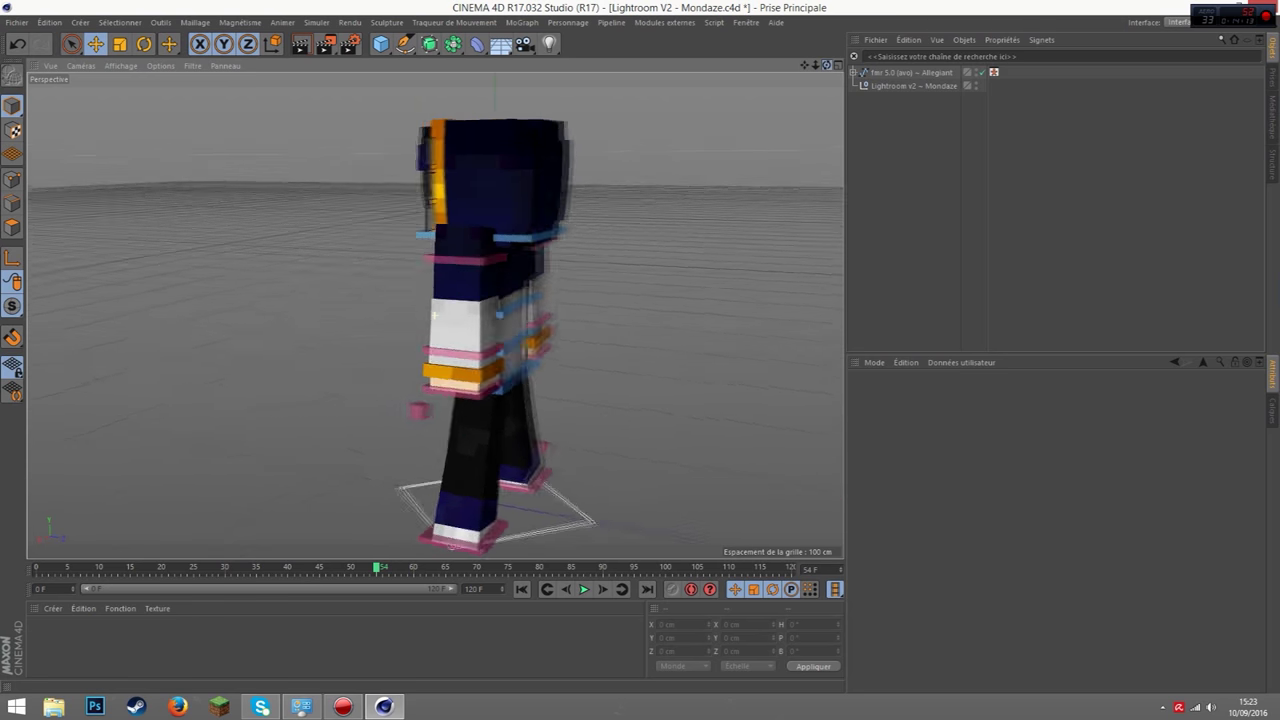
drag(434, 316, 524, 457)
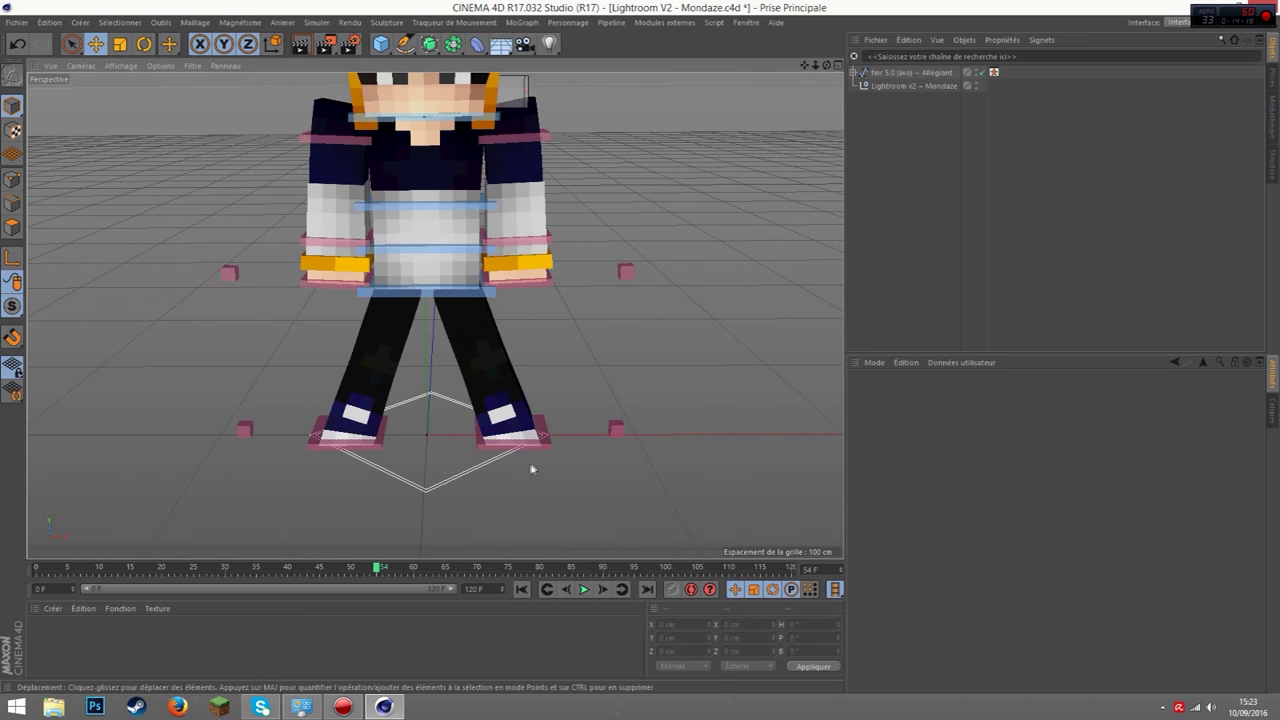
scroll(480, 450, up, 3)
click(434, 443)
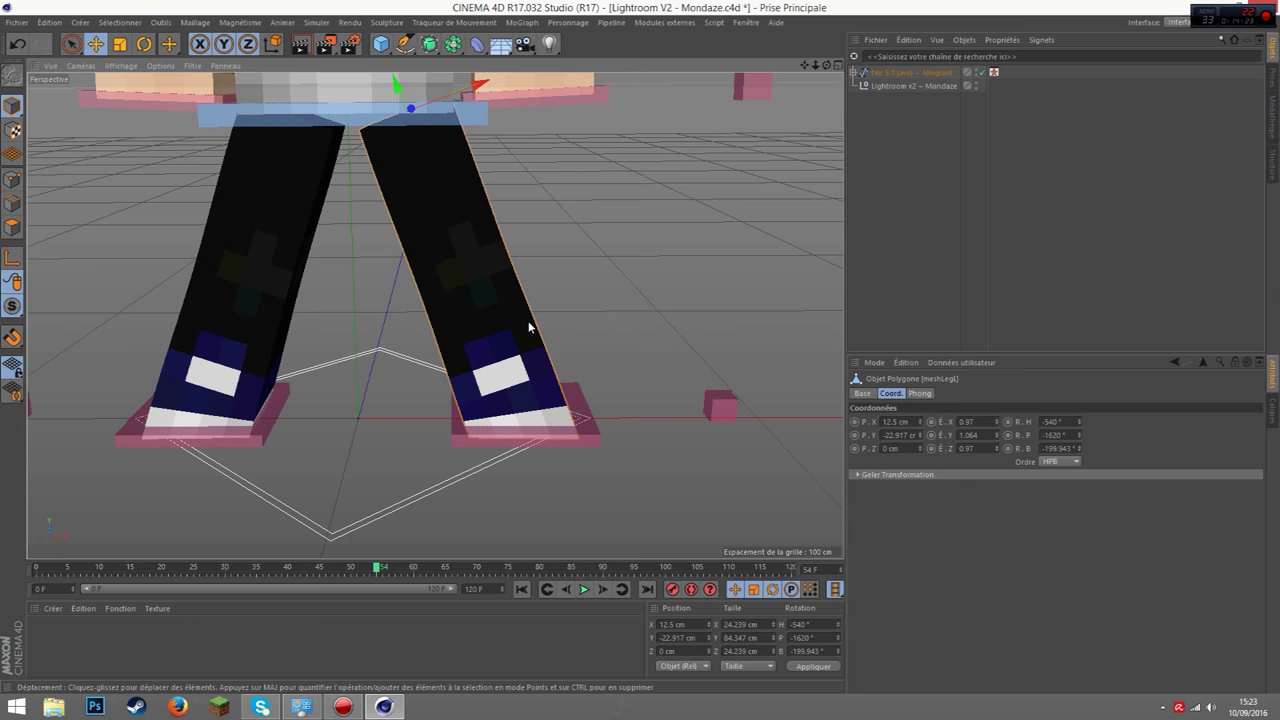
shift+click(266, 313)
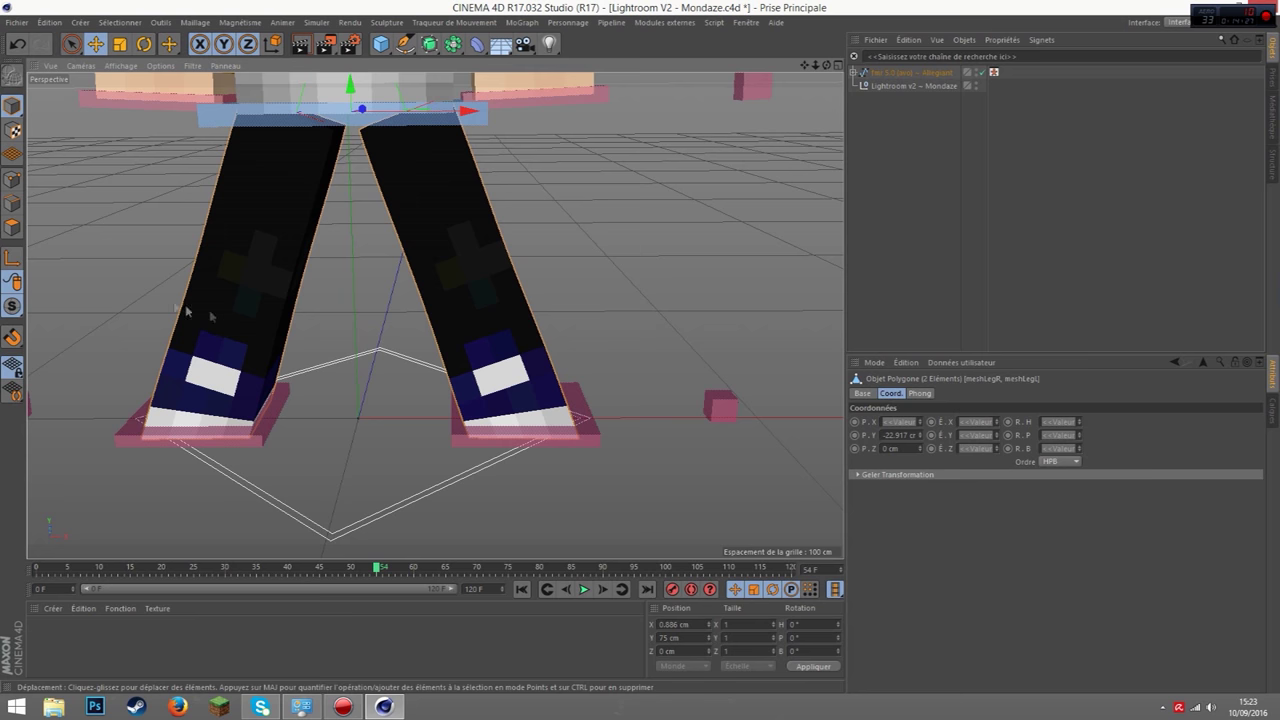
In polygon mode, loop-select the shoe band around both legs
click(12, 228)
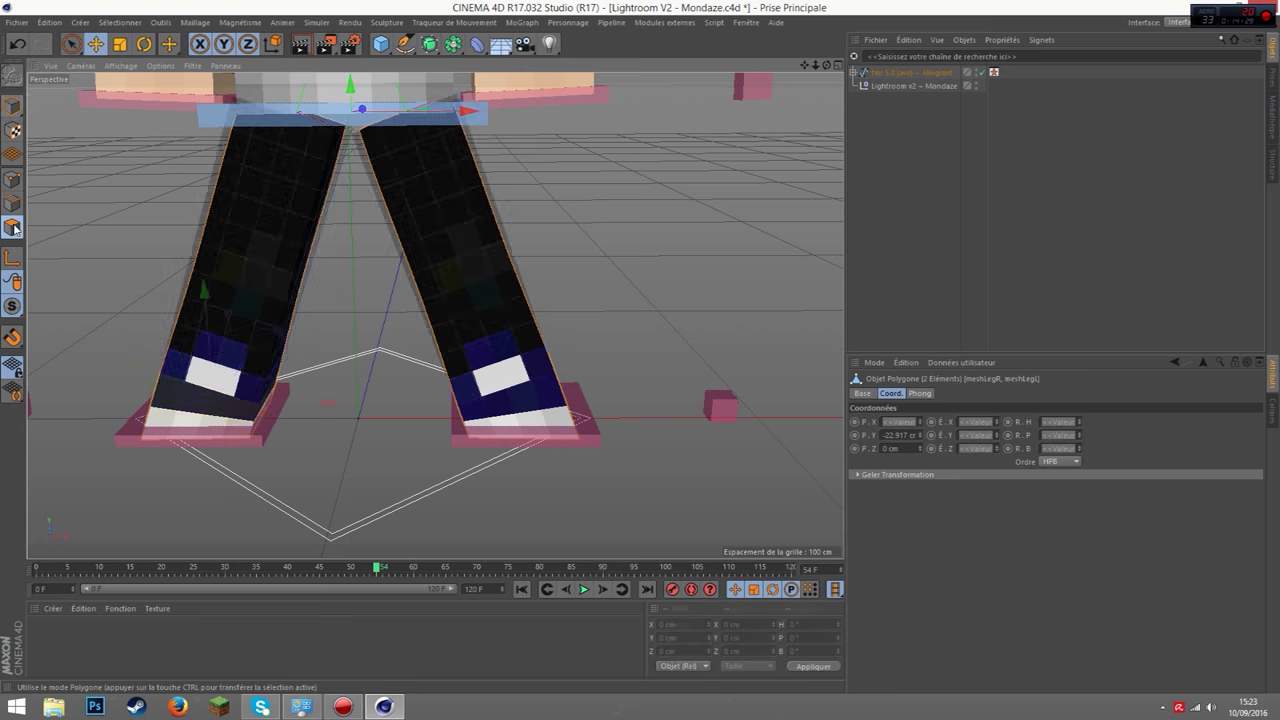
click(205, 385)
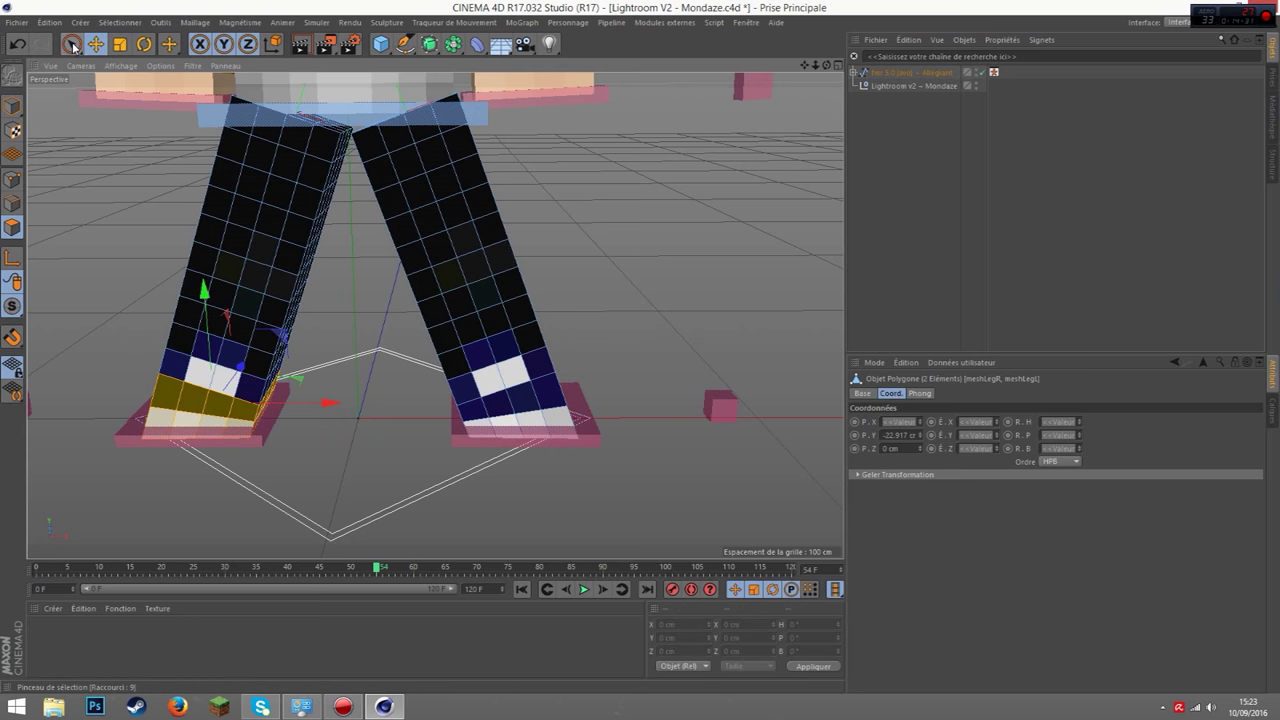
key(u)
key(l)
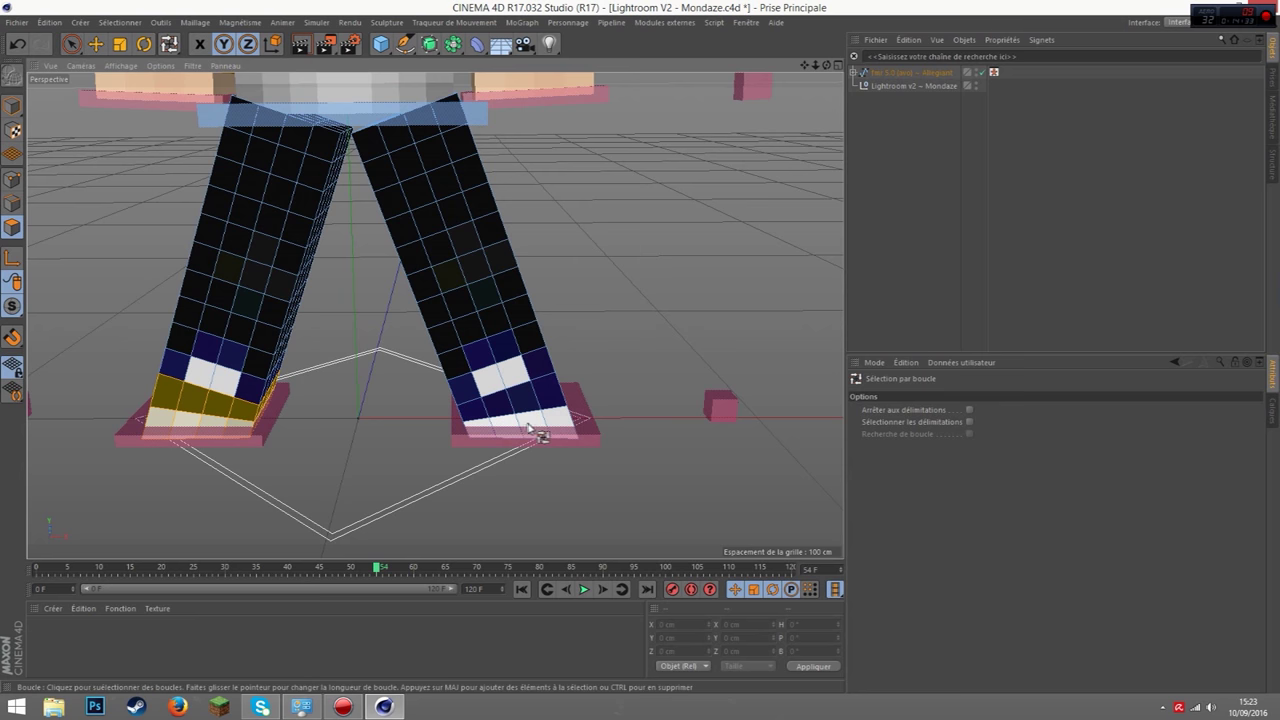
click(514, 400)
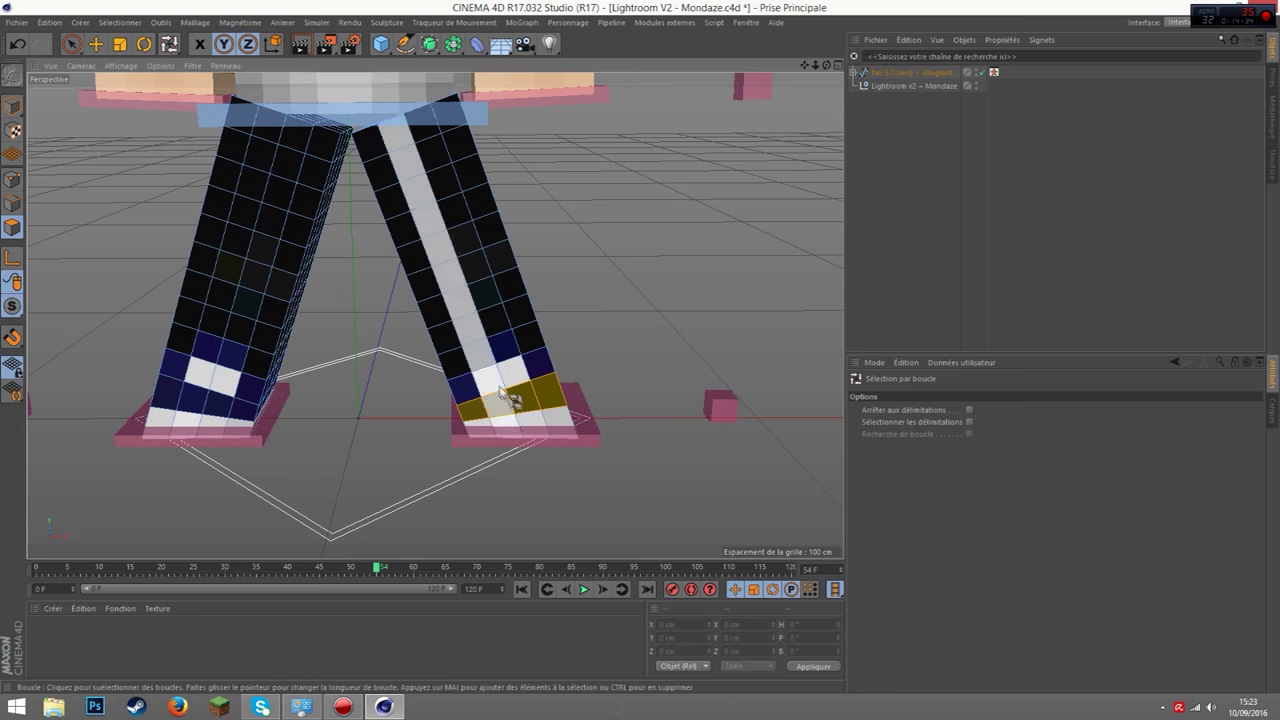
shift+click(199, 385)
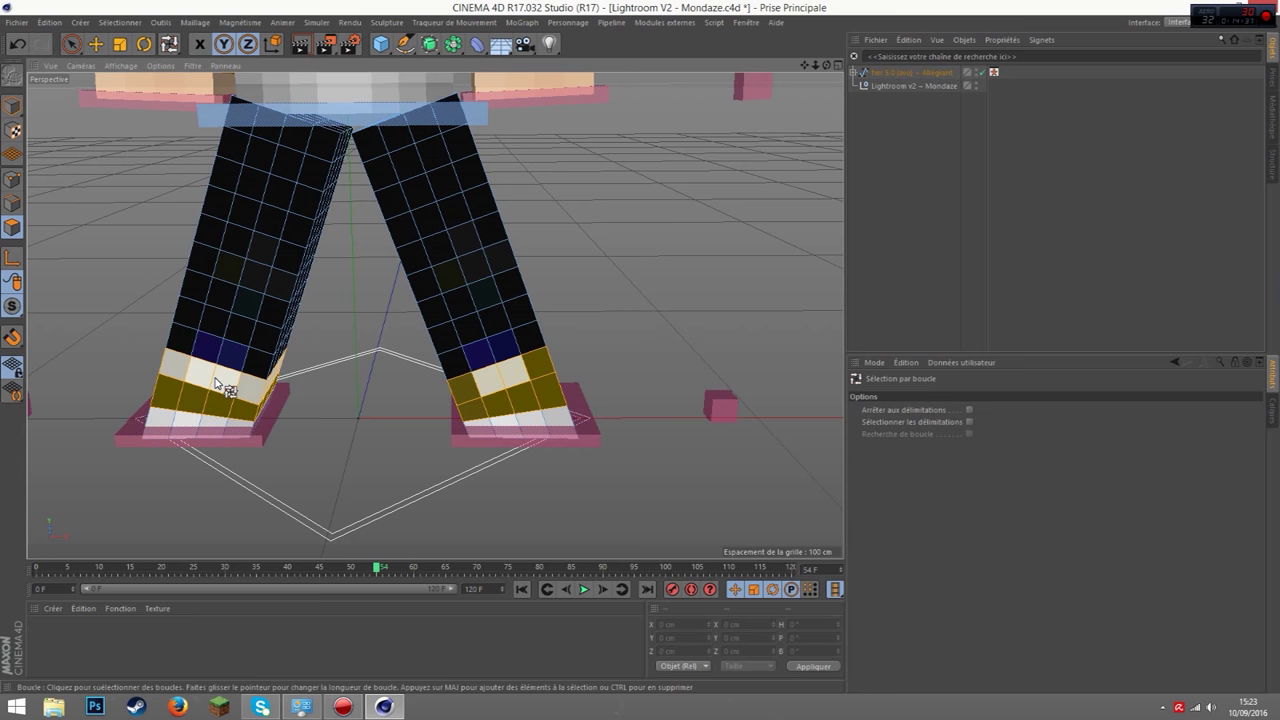
Add each shoe's white patch and extrude the shoe polygons outward about 1.4 cm
click(70, 44)
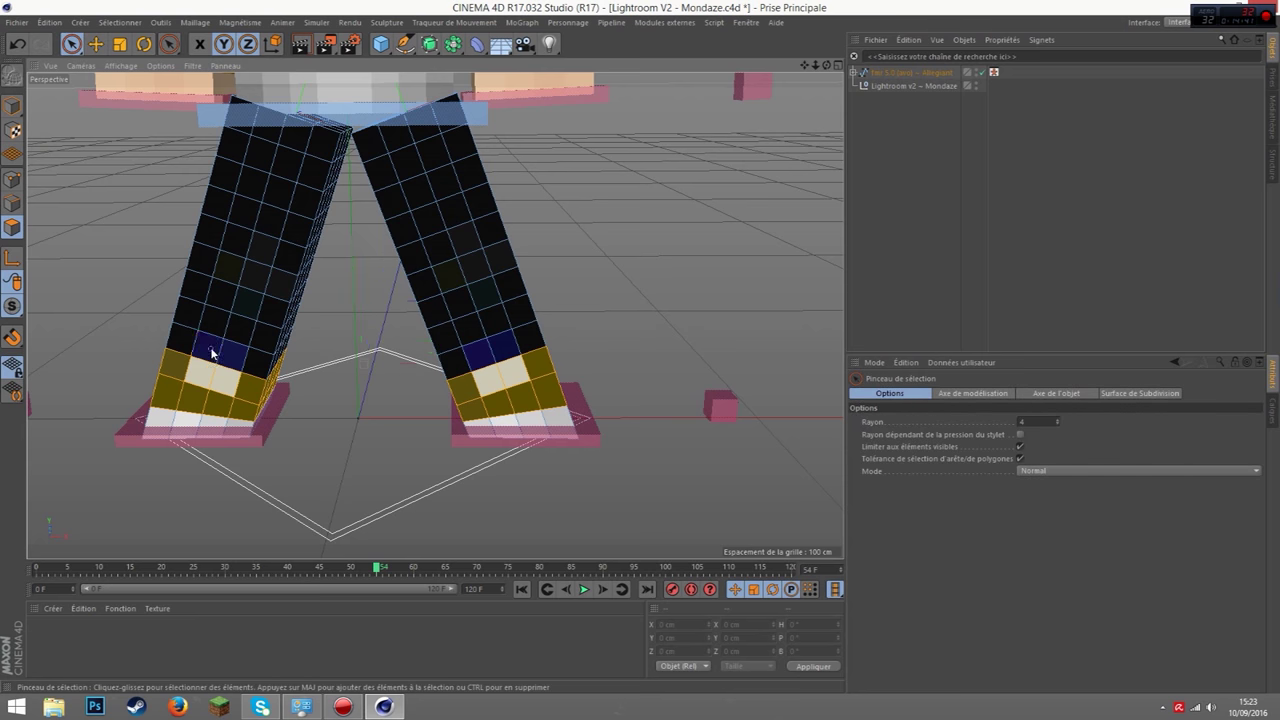
click(487, 354)
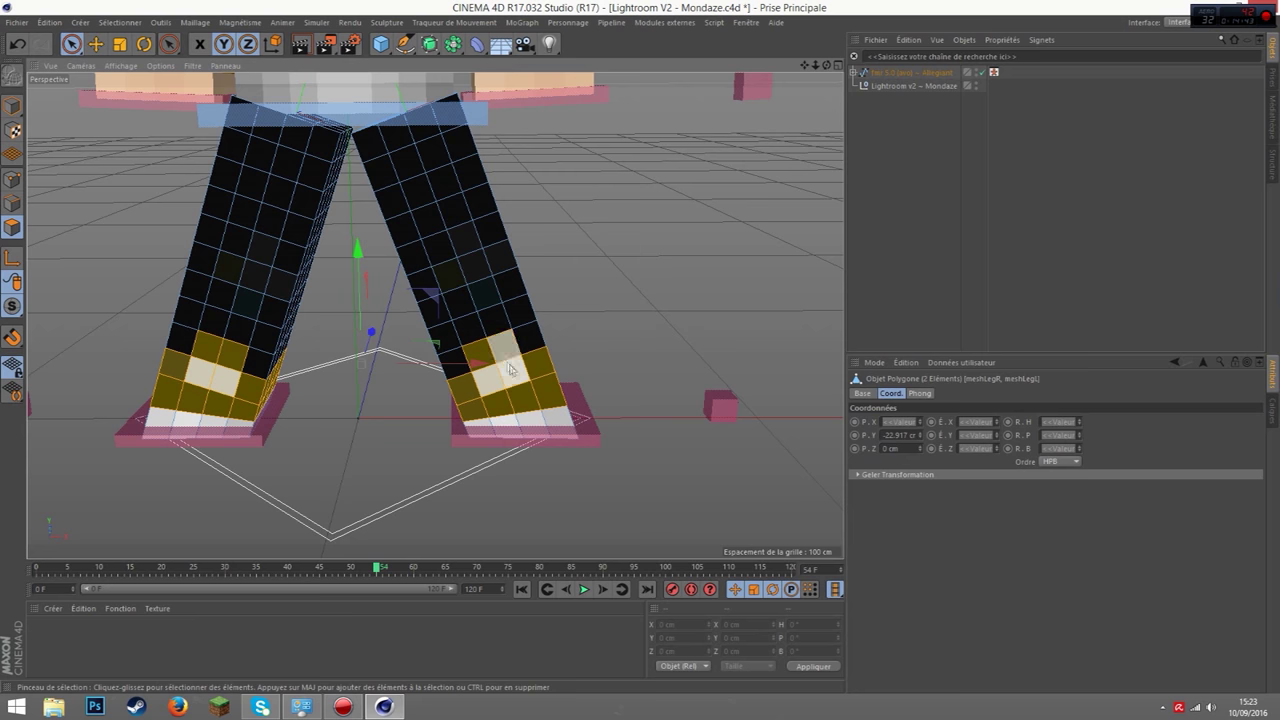
shift+click(209, 376)
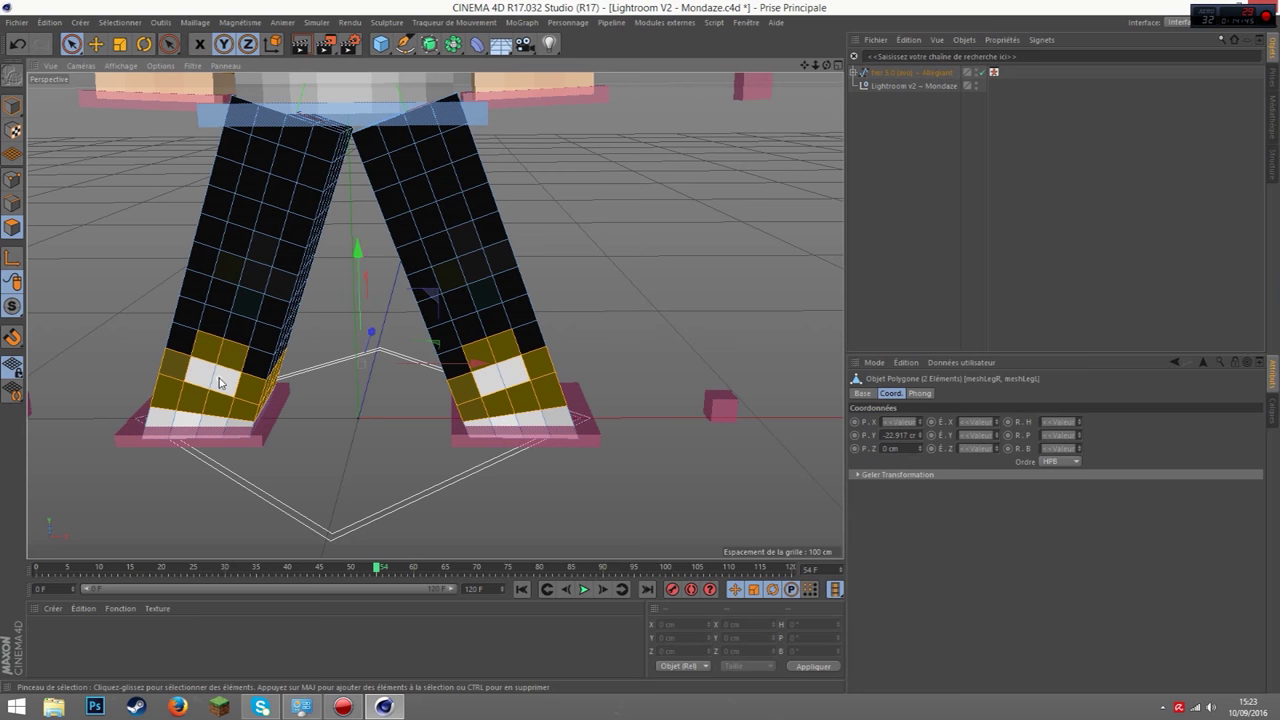
right_click(248, 368)
click(290, 411)
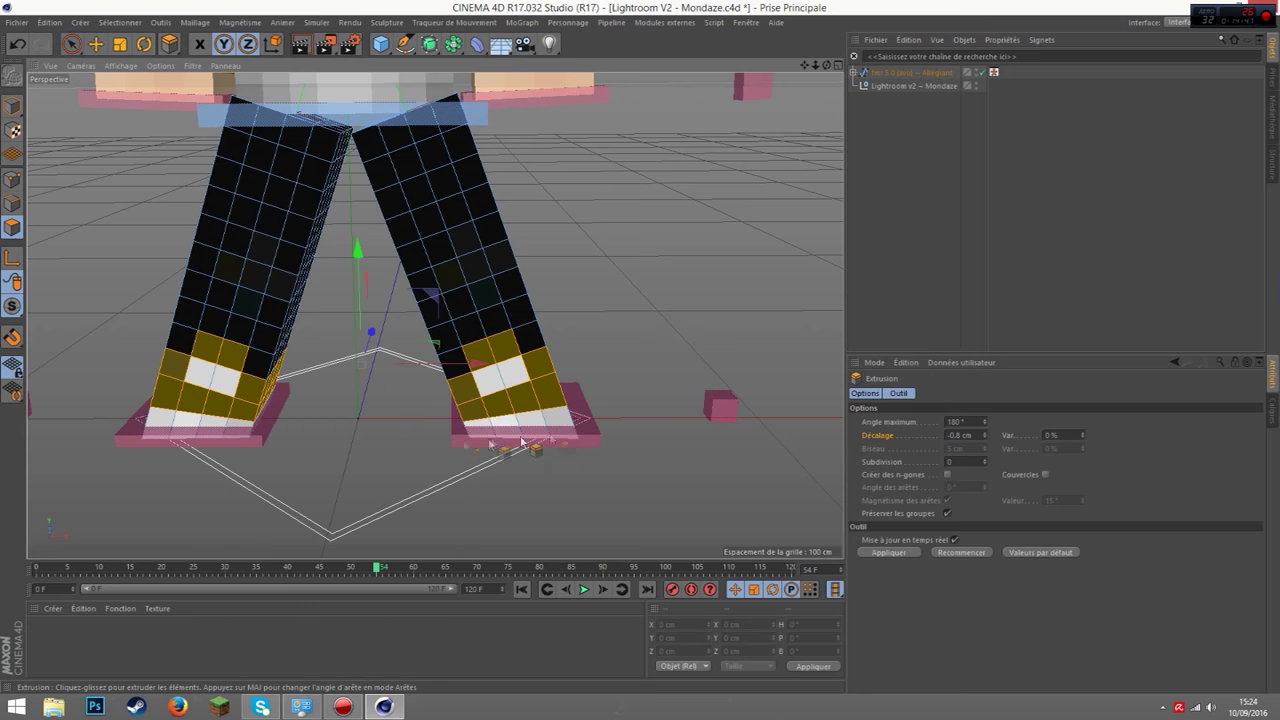
drag(290, 411, 330, 411)
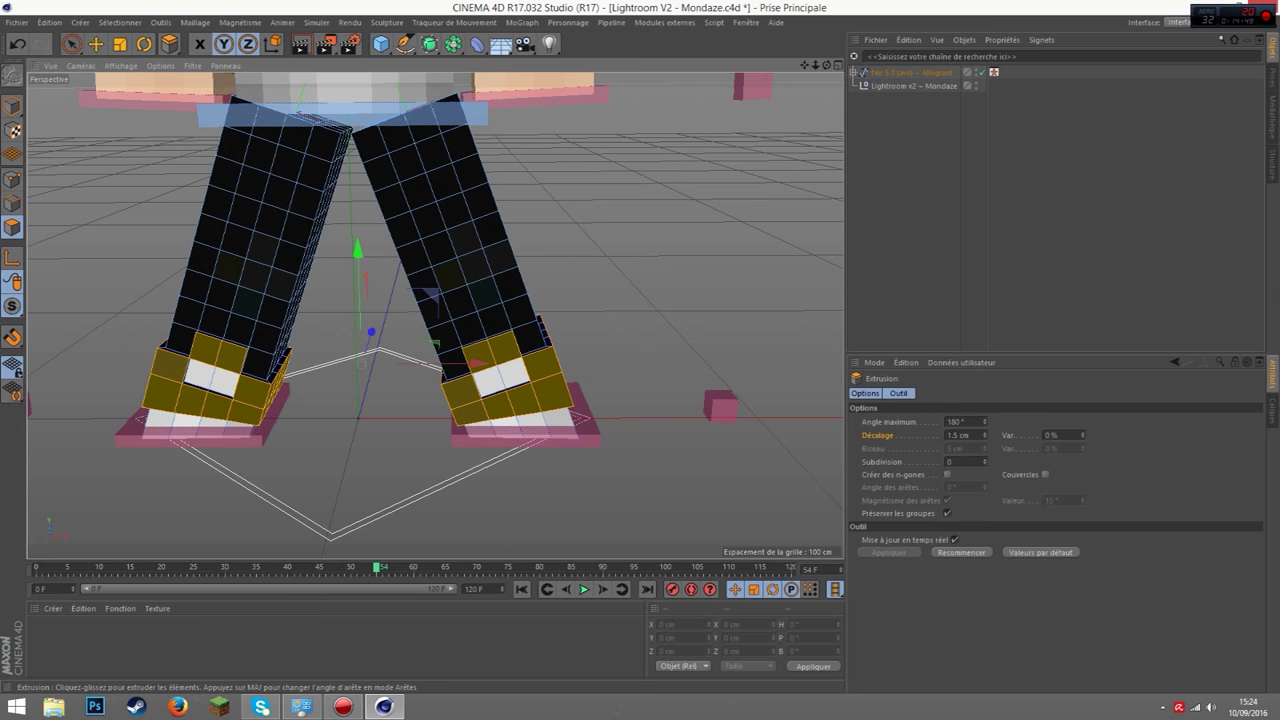
Loop-select the right foot's sole and apply Extrusion to it
key(u)
key(l)
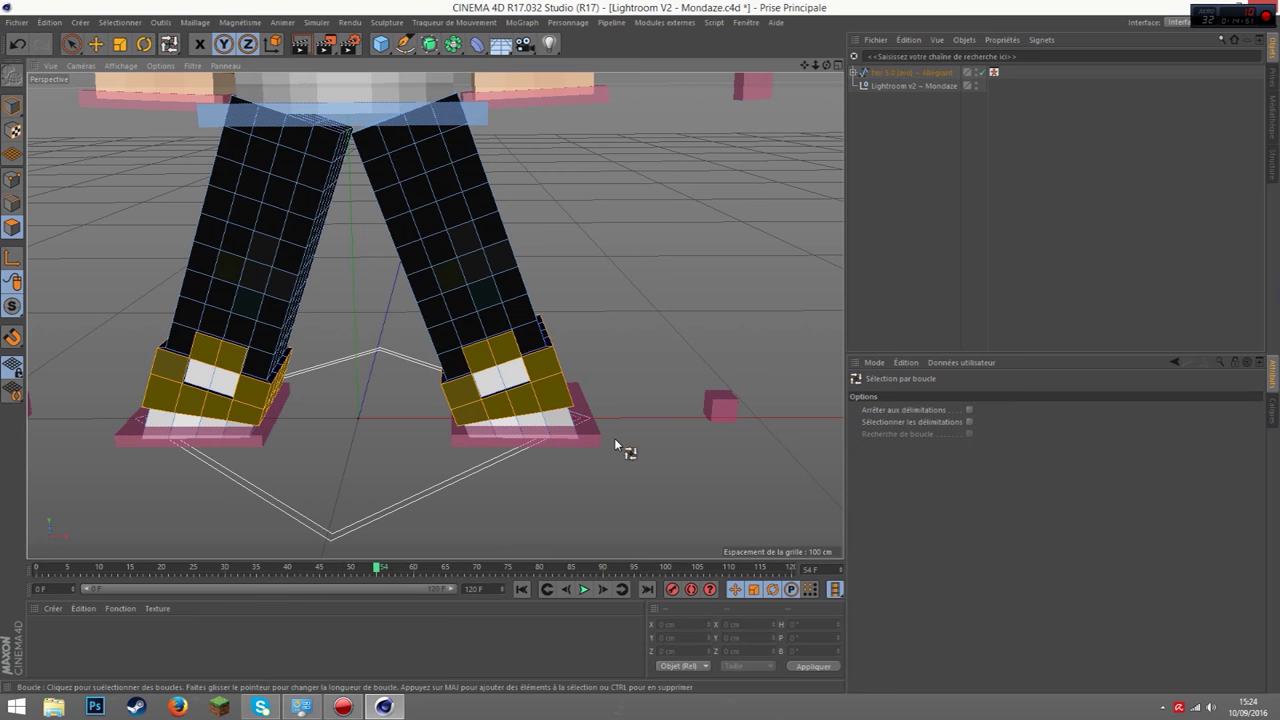
click(562, 436)
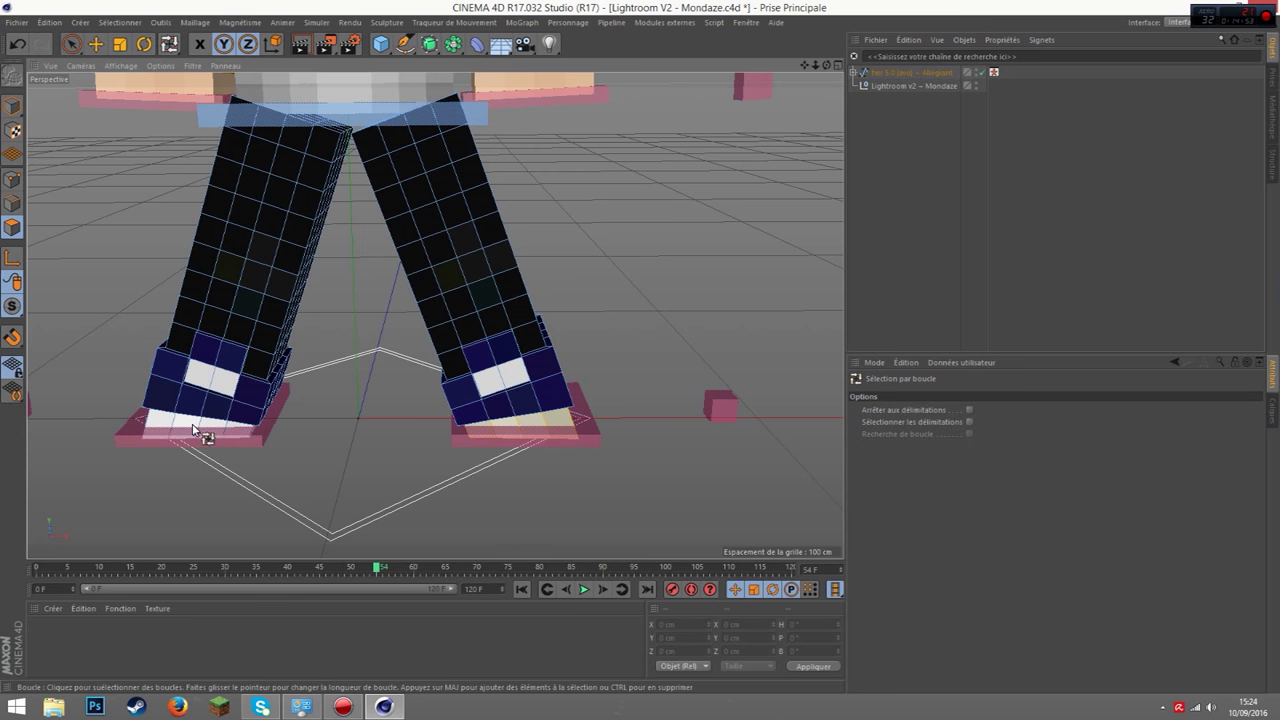
click(70, 44)
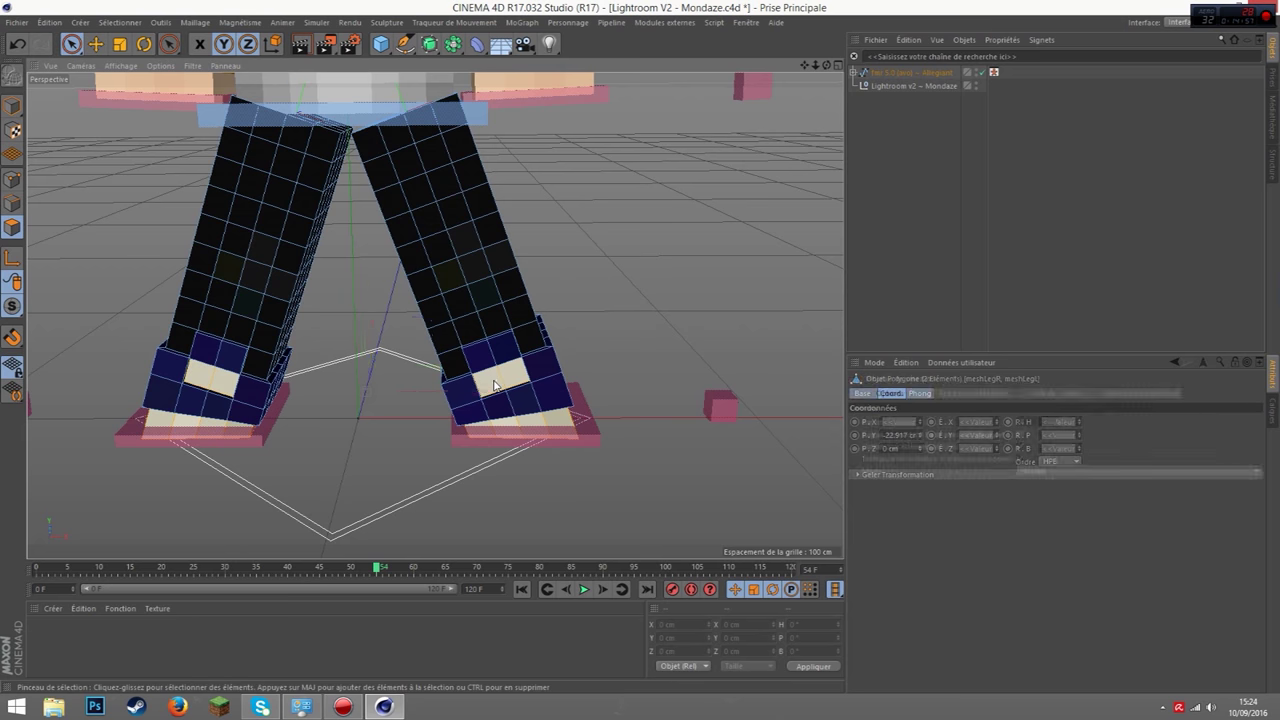
right_click(546, 405)
click(546, 399)
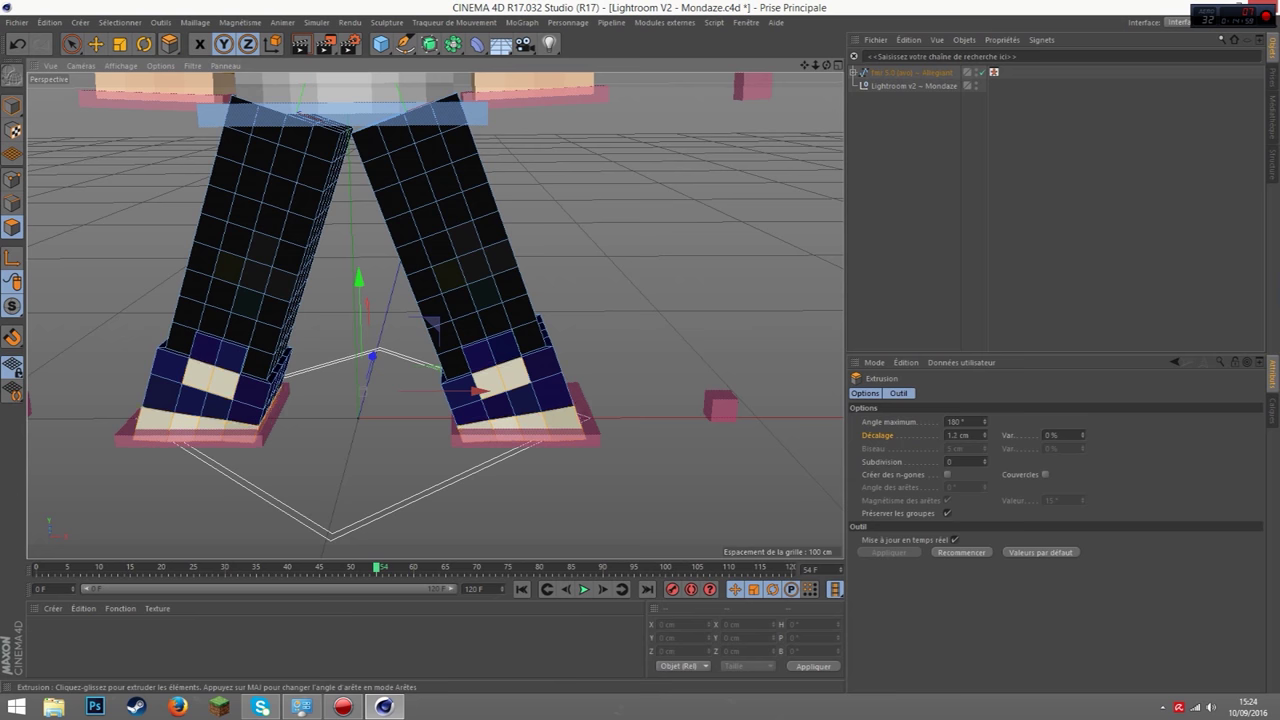
scroll(656, 302, down, 3)
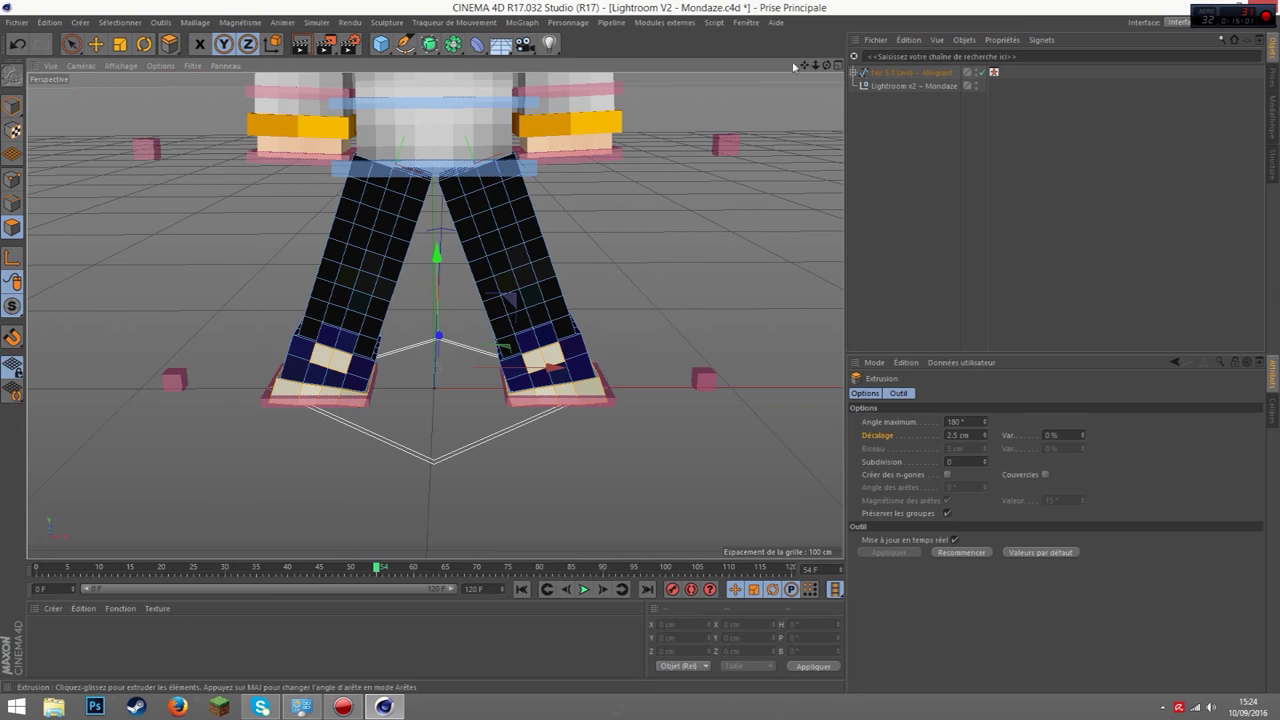
drag(812, 70, 148, 45)
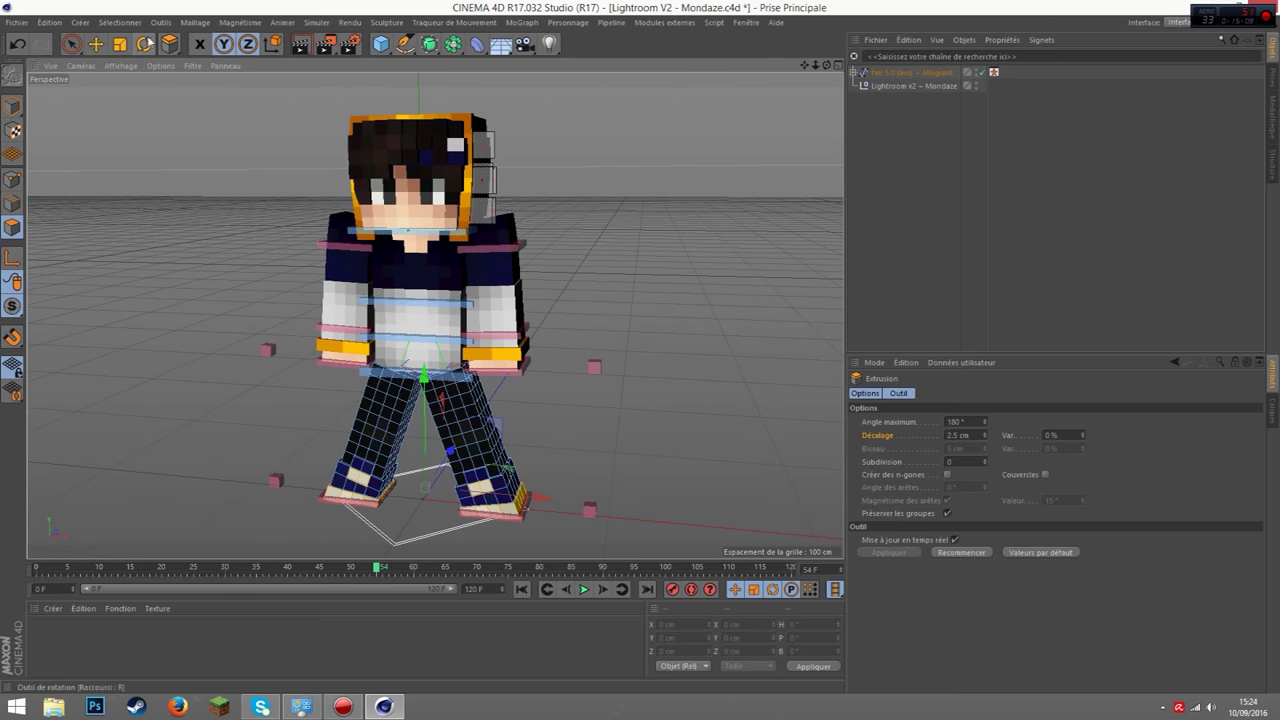
Slide the goalLegR and goalLegL foot controllers back along X so the legs stand straight
click(12, 105)
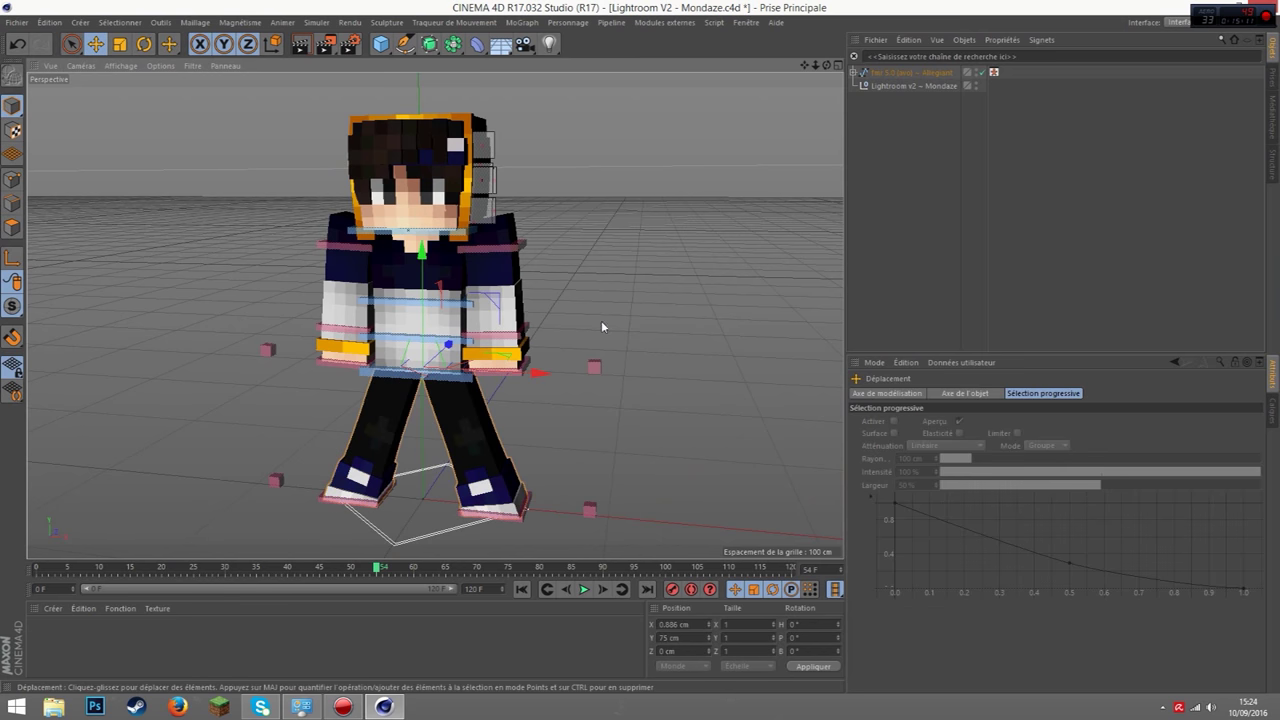
drag(340, 513, 498, 524)
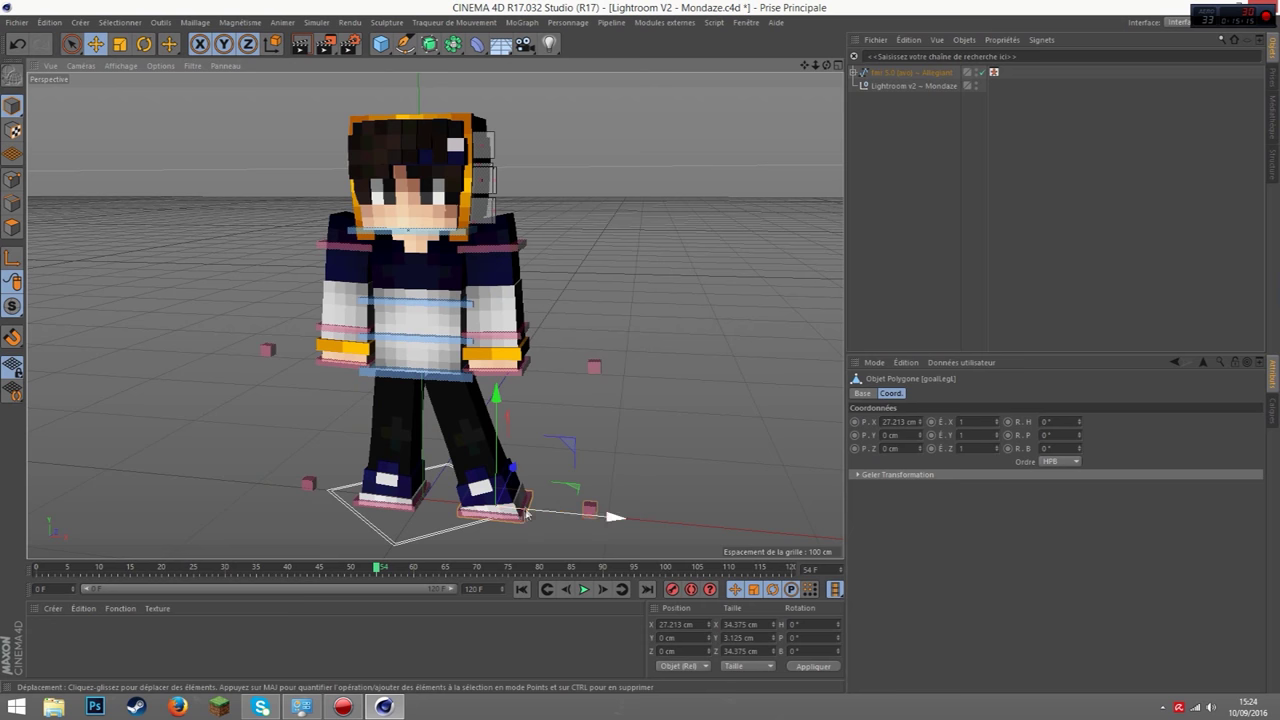
drag(522, 514, 483, 510)
click(590, 399)
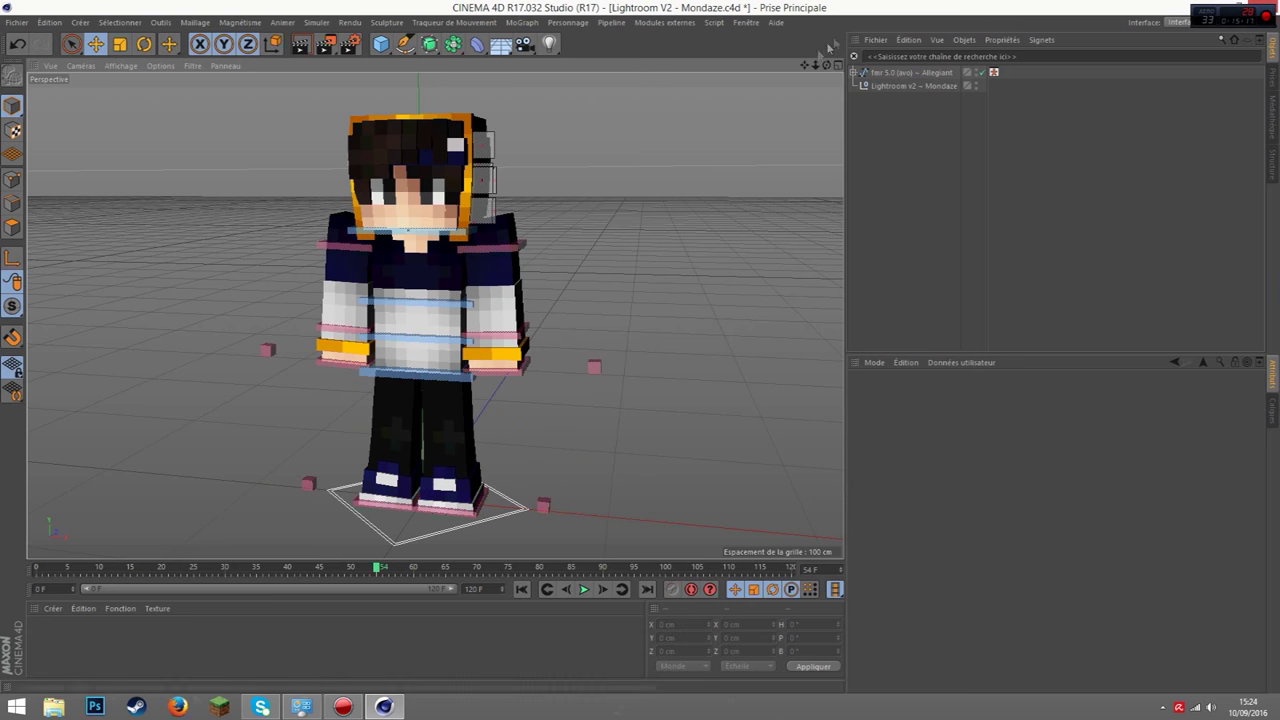
alt+drag(590, 399, 434, 316)
Enable the Cape in the rig's 5.0 OPTIONS so the cape appears on the character
click(950, 72)
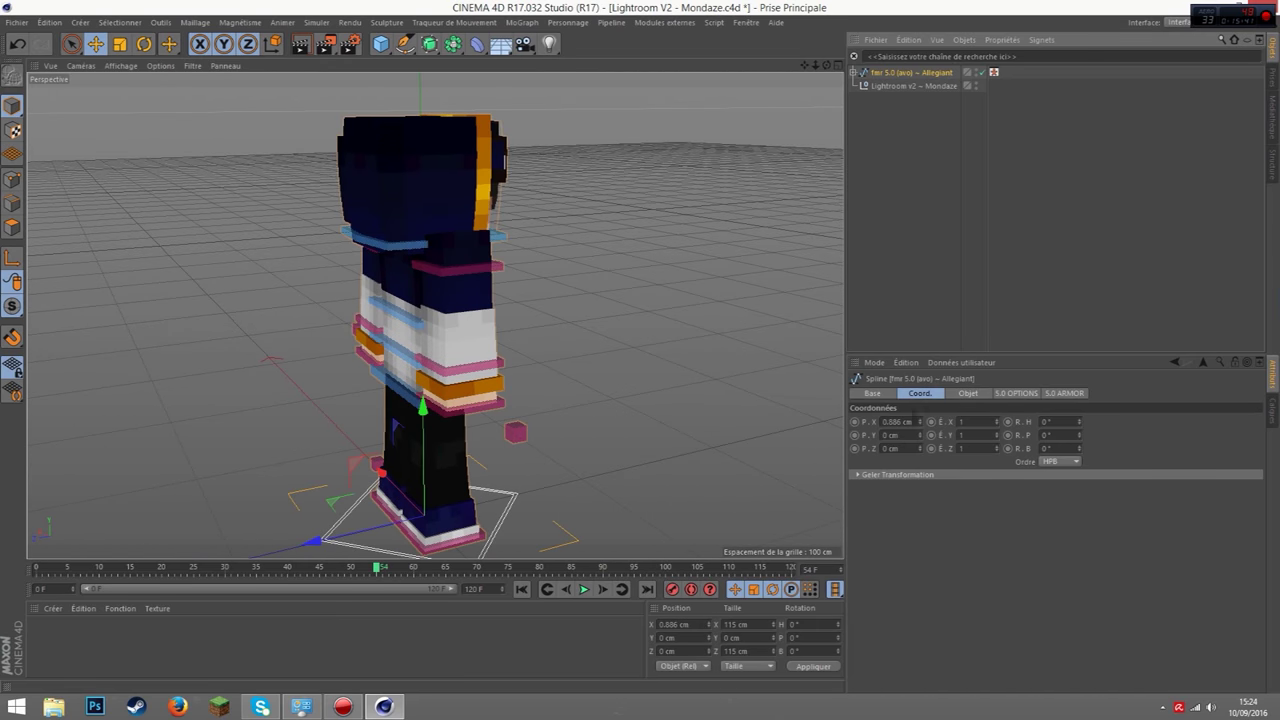
click(1008, 394)
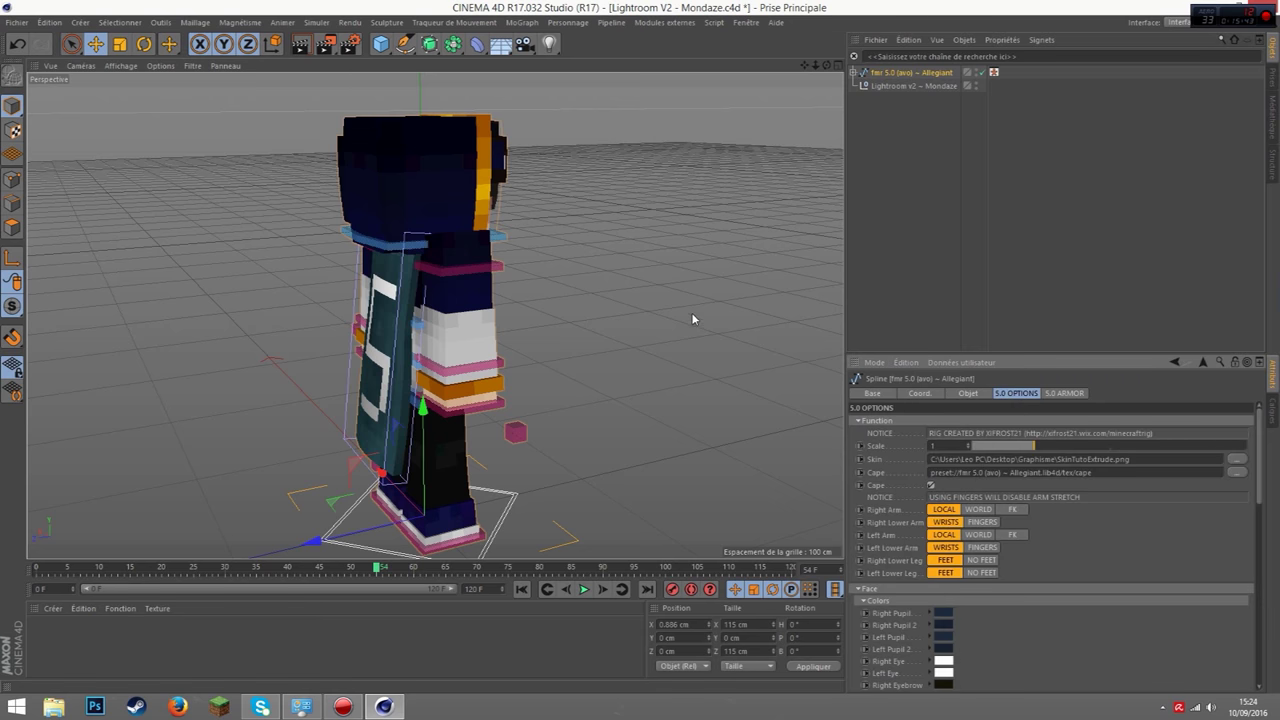
click(690, 312)
drag(826, 66, 826, 68)
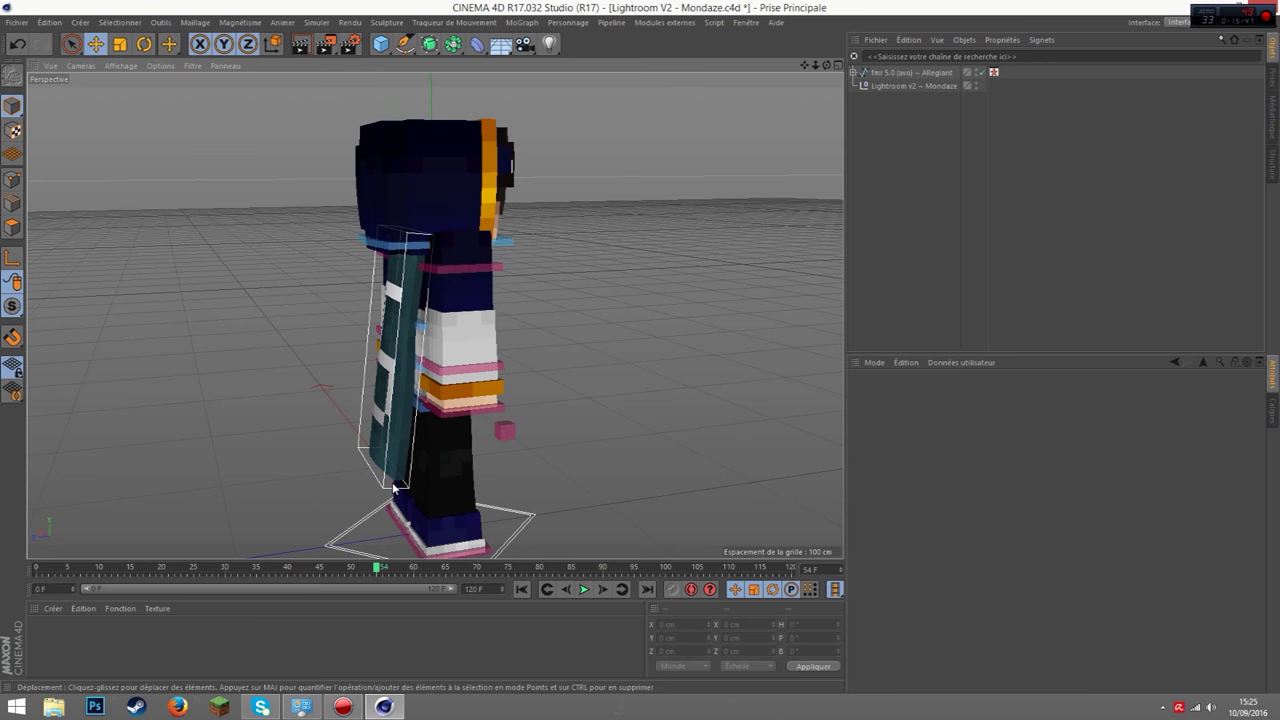
Drag the cape's Bend deformer handle so the cape curls outward from the back
click(388, 490)
drag(388, 490, 256, 417)
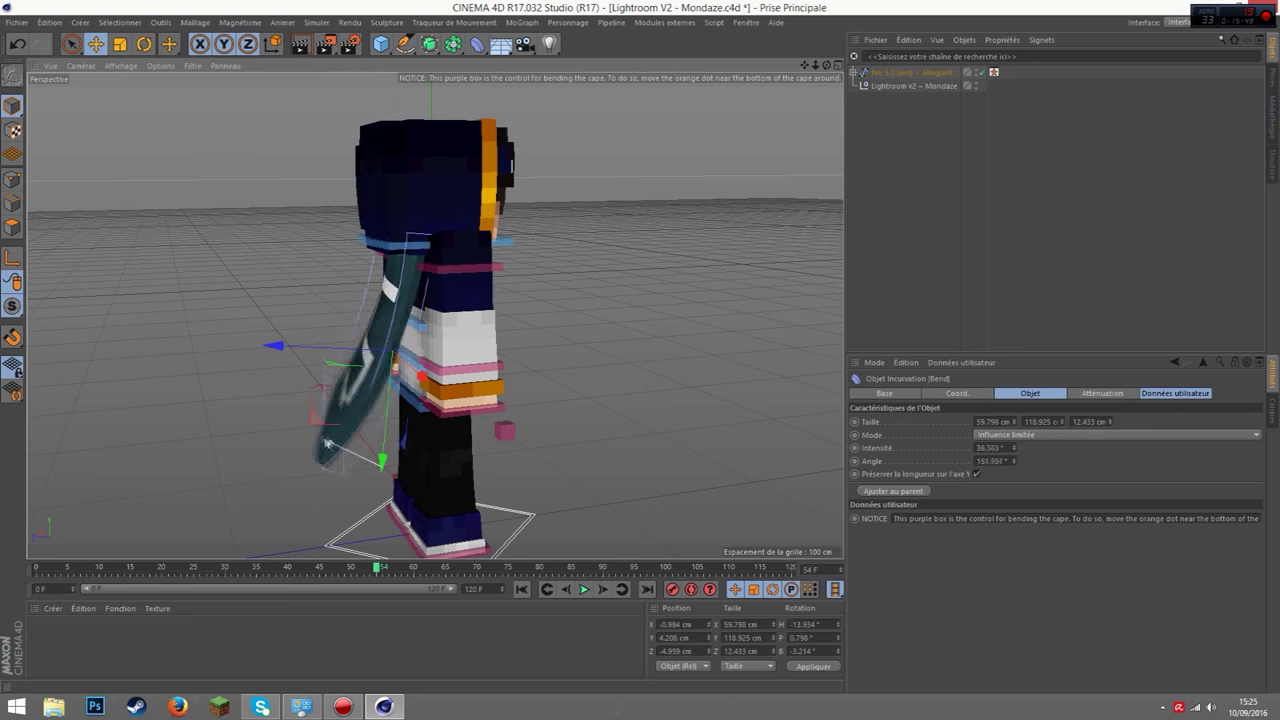
click(626, 250)
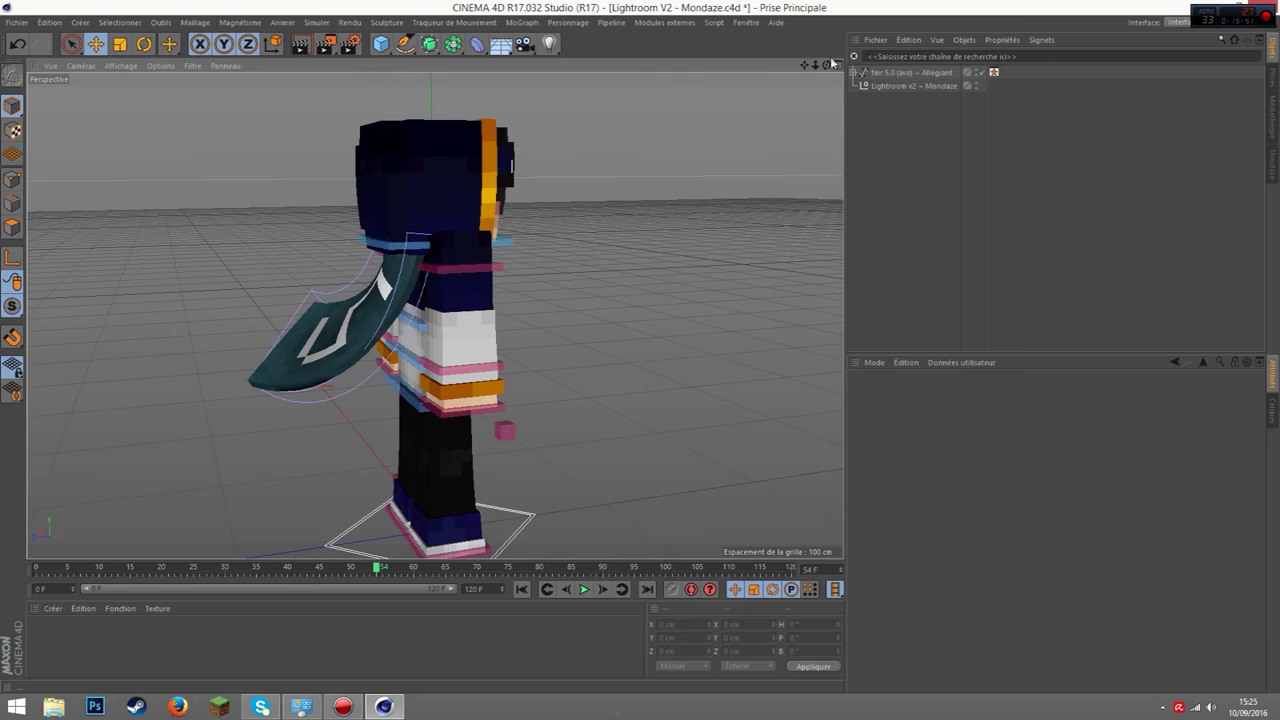
mouse_move(826, 65)
mouse_down()
mouse_move(770, 72)
mouse_move(820, 68)
mouse_move(817, 83)
mouse_move(805, 66)
mouse_move(772, 72)
mouse_up()
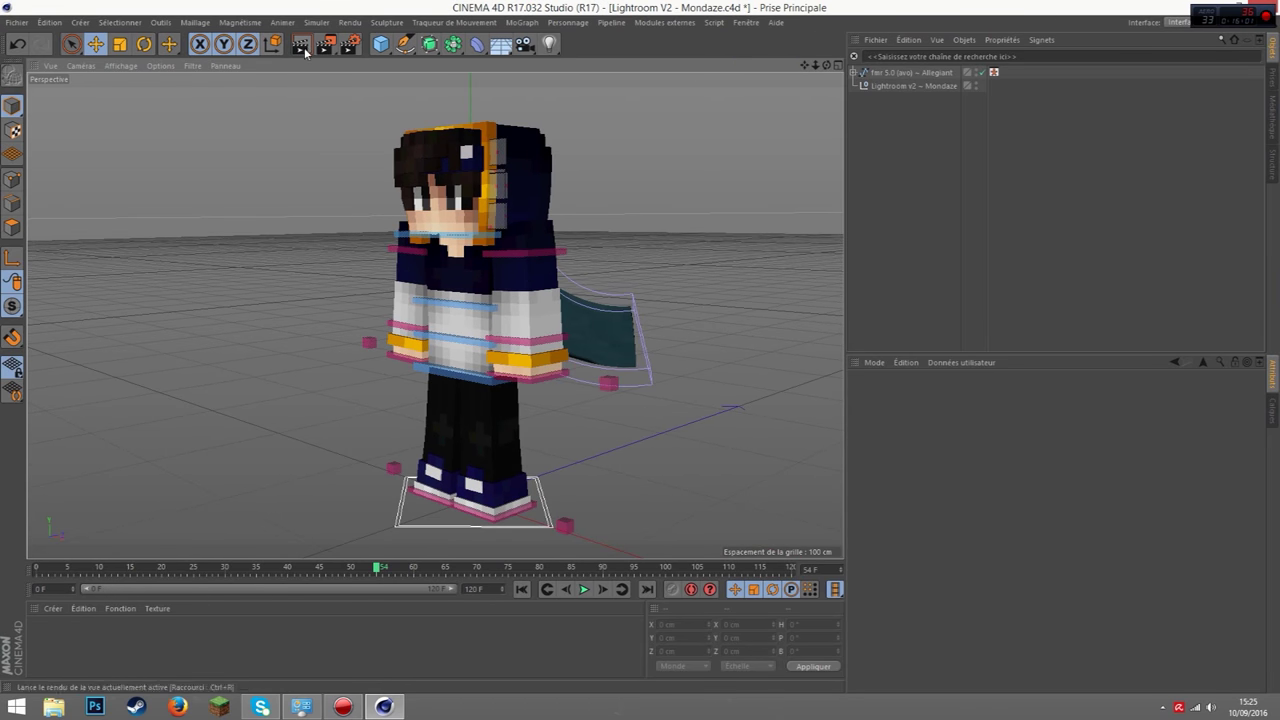
click(303, 47)
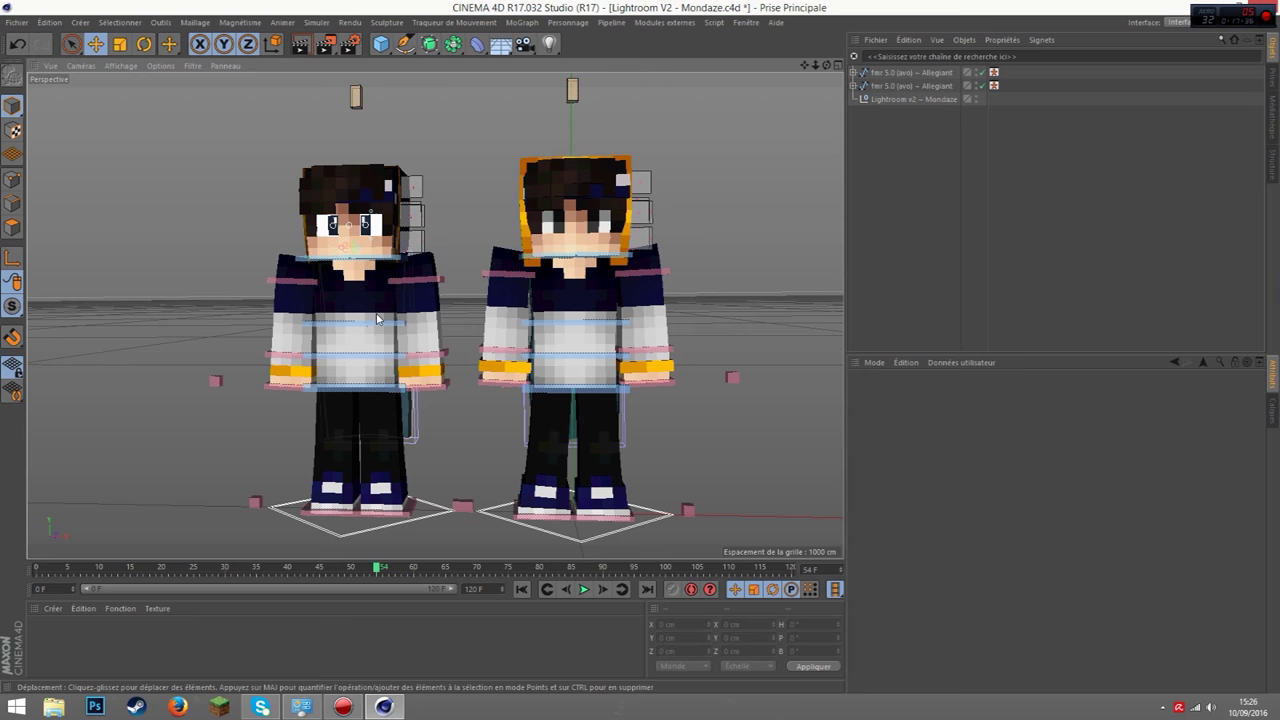
Orbit and tilt the view lower to compare the two rigs side by side
alt+drag(350, 300, 436, 316)
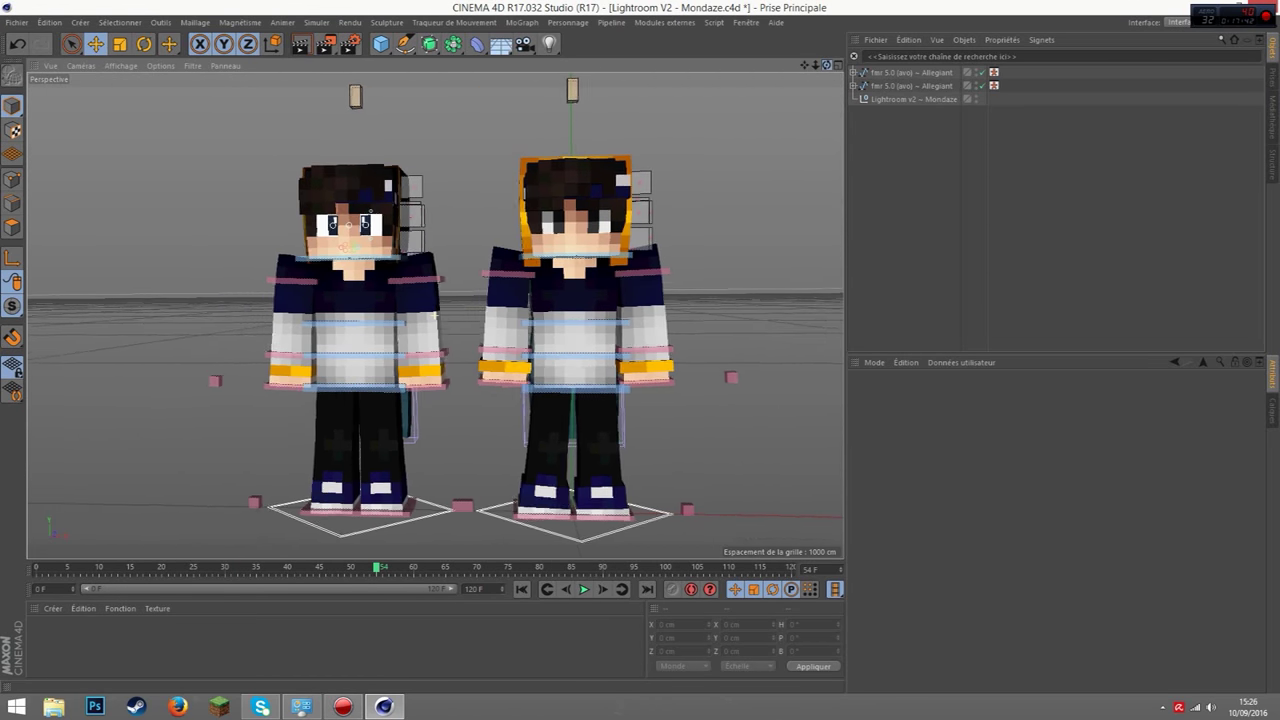
alt+drag(436, 316, 438, 330)
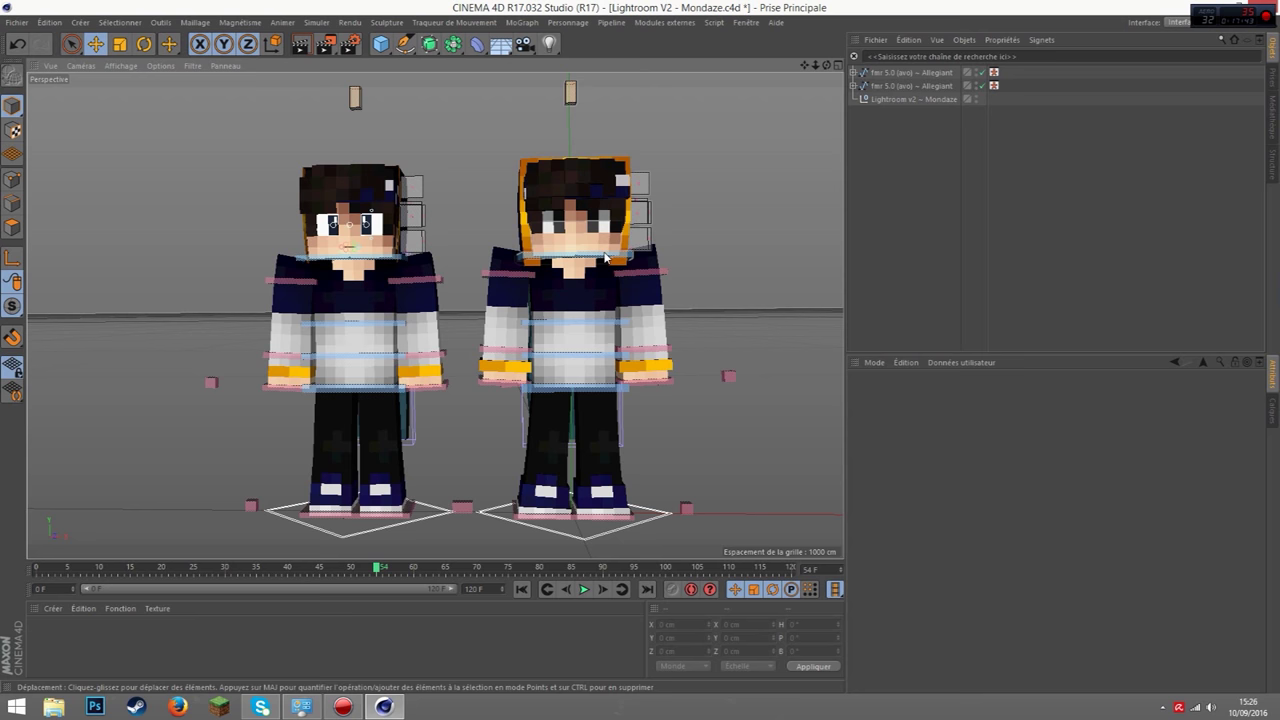